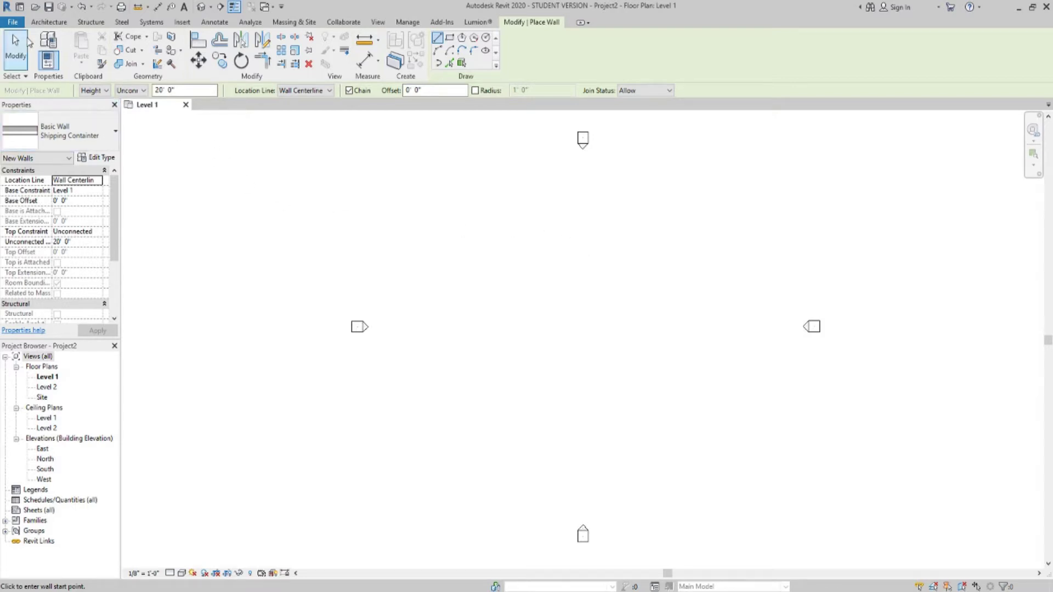
# - Choose the basic wall type Shipping Containter for new walls and open its type properties
pyautogui.click(49, 22)
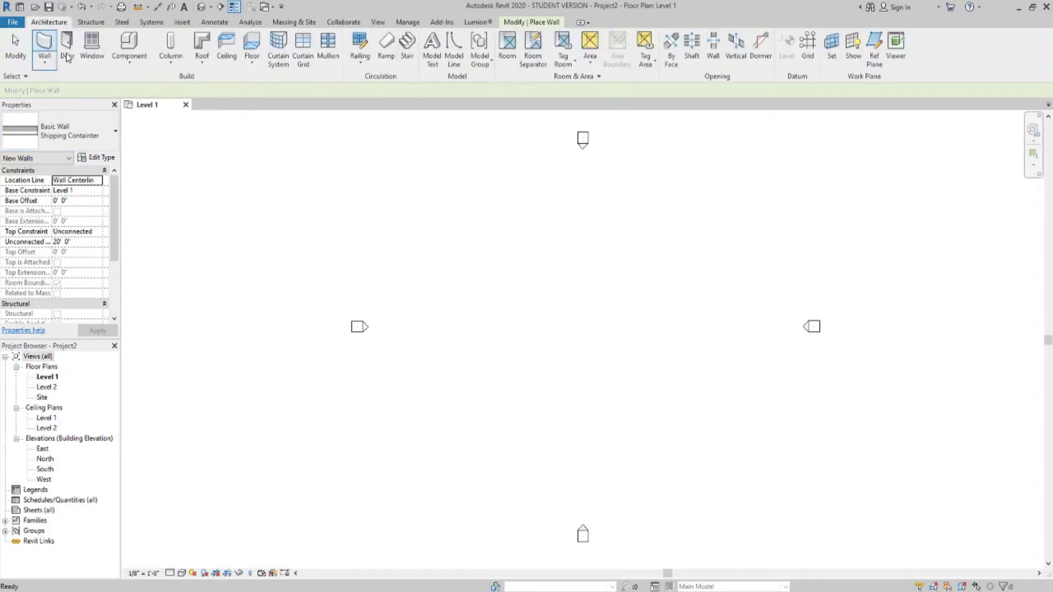
pyautogui.click(105, 137)
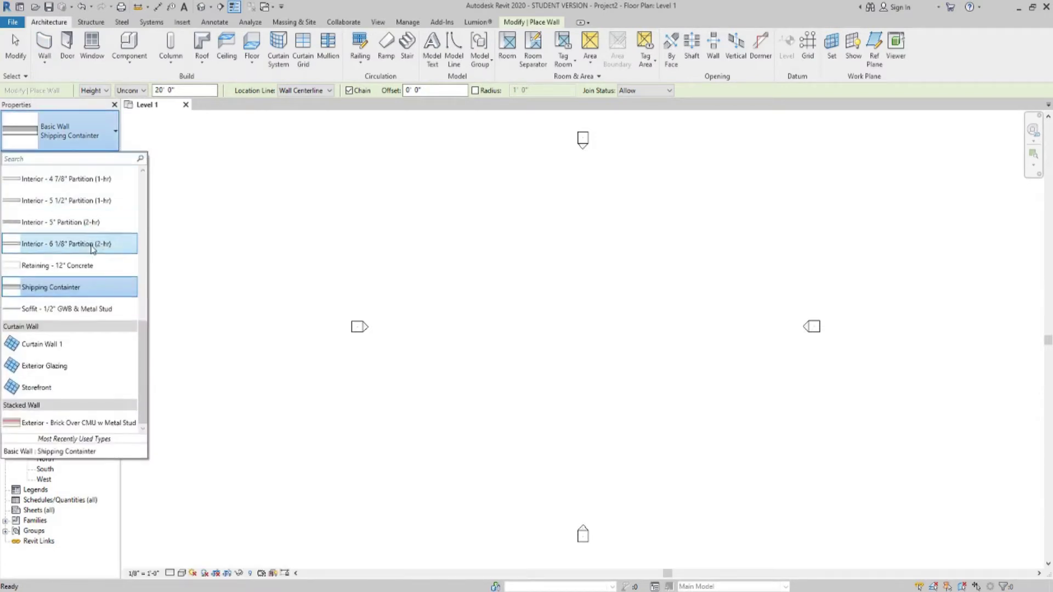
pyautogui.click(60, 288)
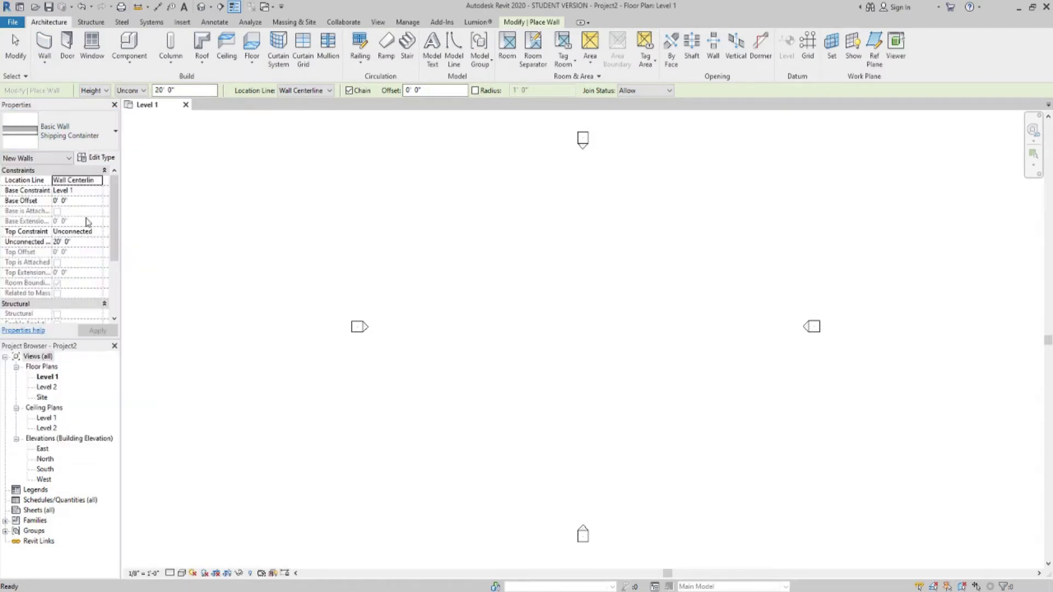
pyautogui.click(101, 158)
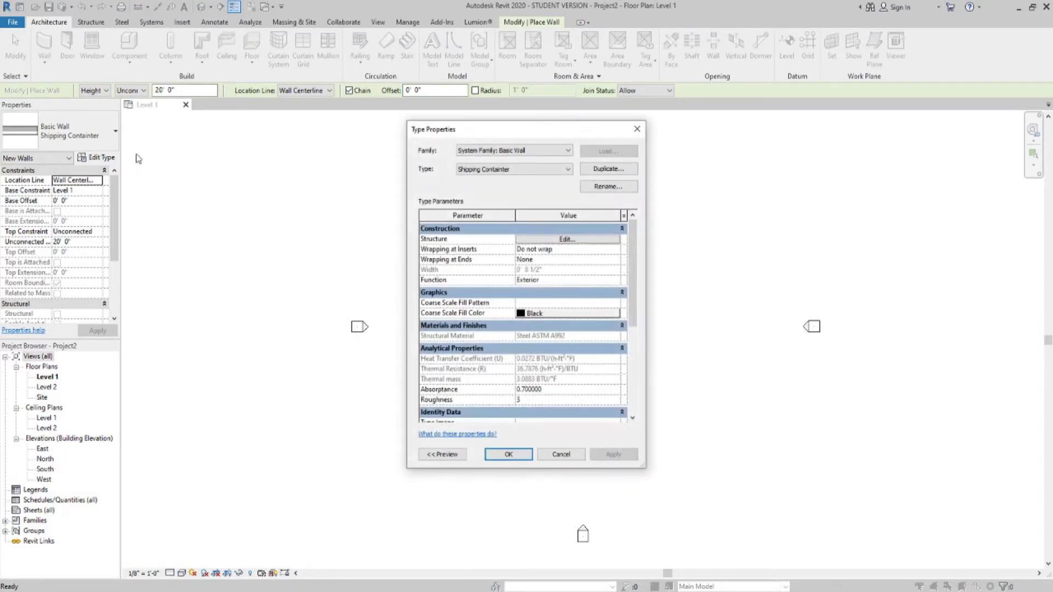
pyautogui.click(611, 169)
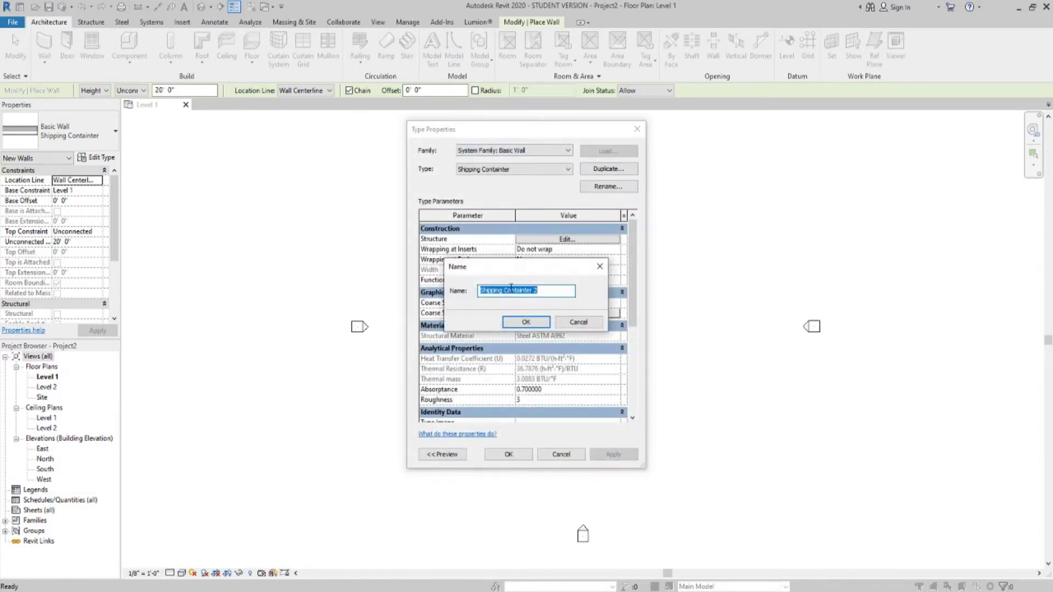
pyautogui.click(535, 290)
pyautogui.click(565, 319)
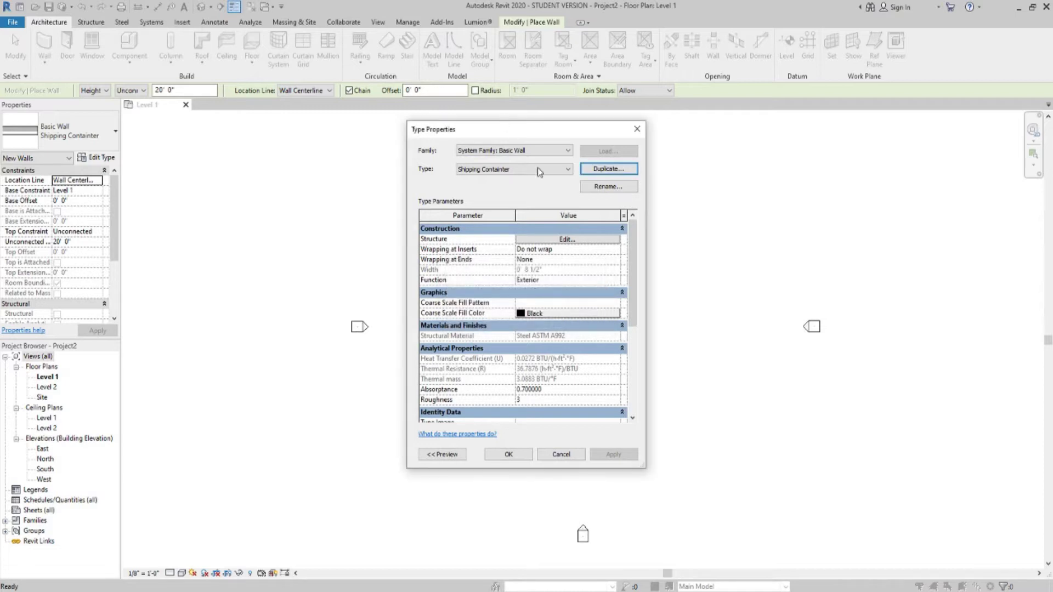
# - Open the wall type's layer structure and assign Steel ASTM A992 to the Structure [1] layer
pyautogui.click(558, 240)
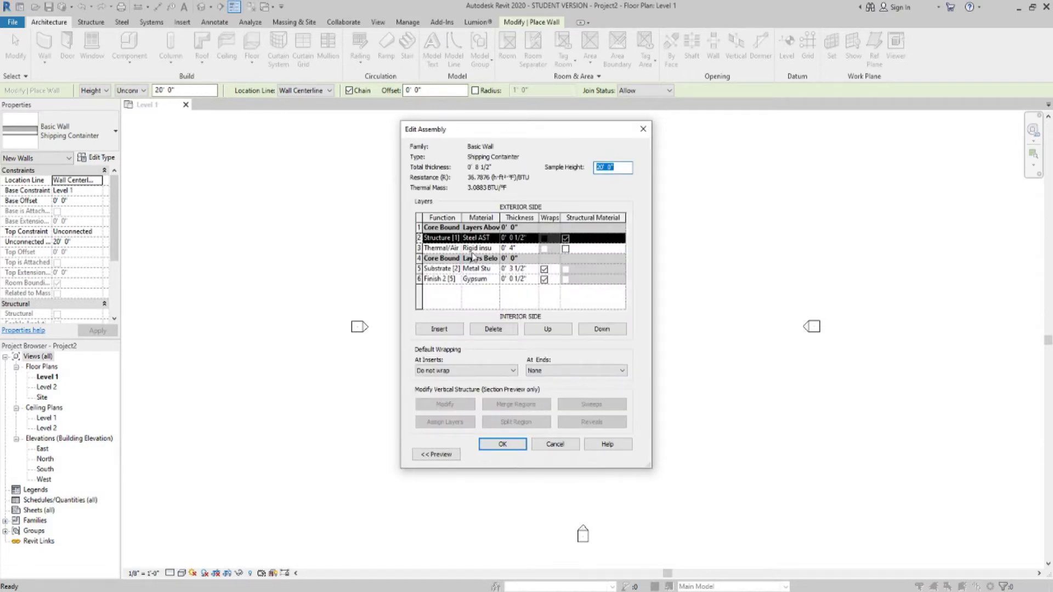
pyautogui.click(451, 239)
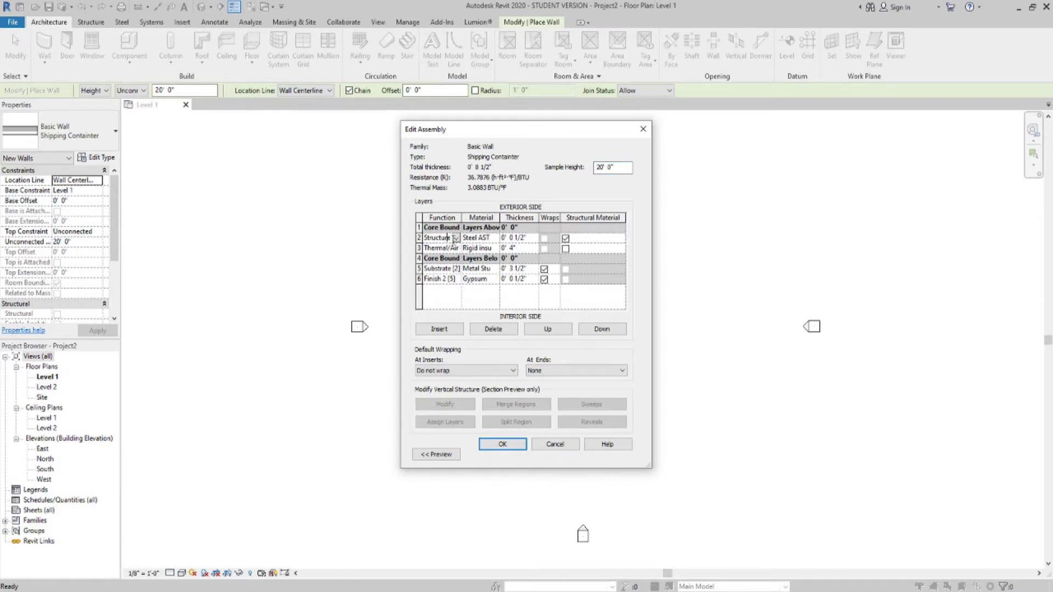
pyautogui.click(488, 238)
pyautogui.click(496, 238)
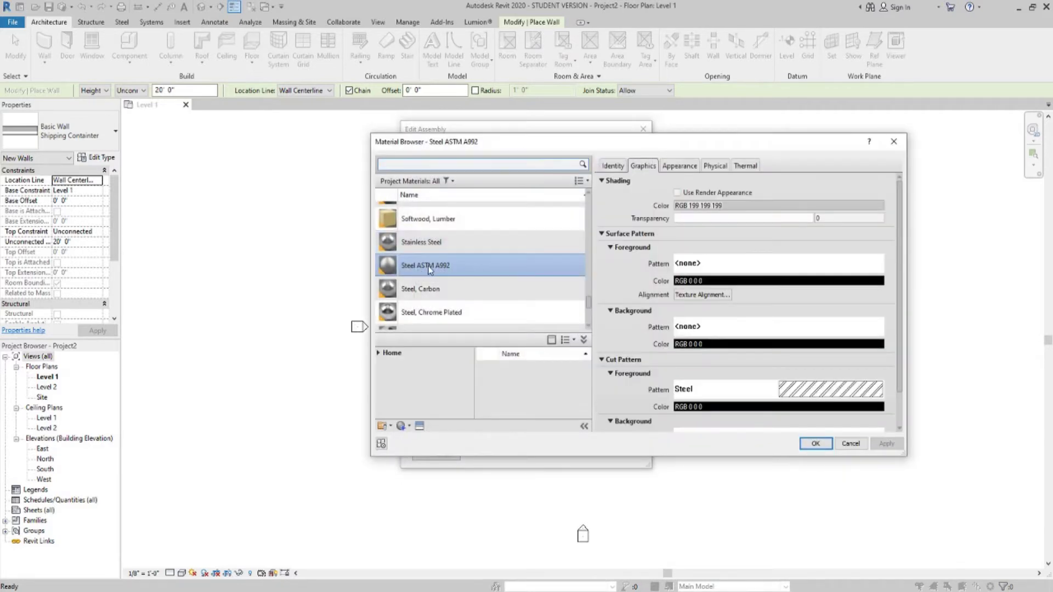
pyautogui.click(816, 443)
pyautogui.click(516, 238)
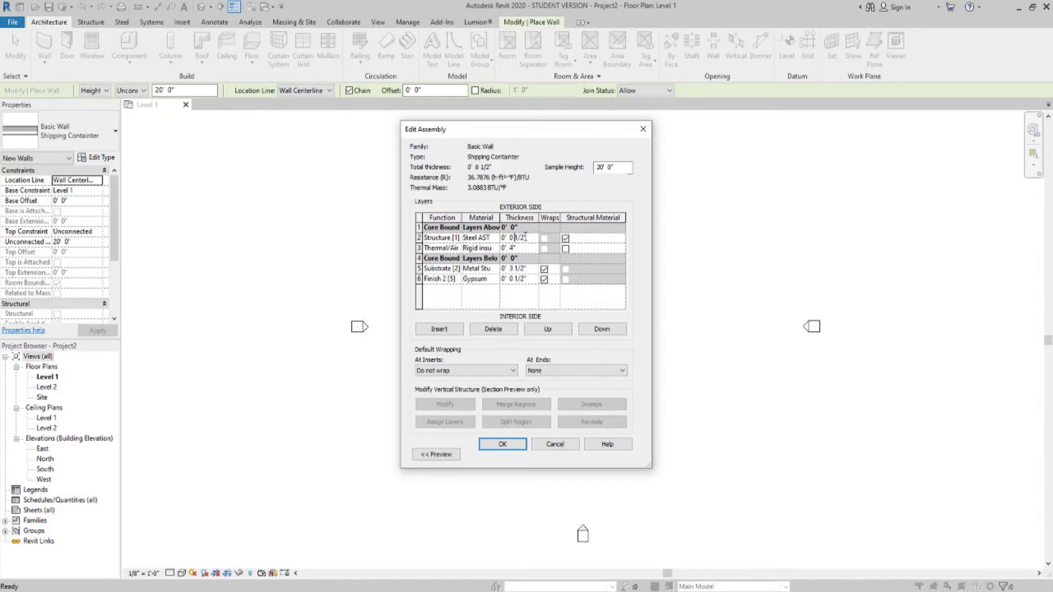
# - Set the third layer's function to Thermal/Air Layer [3] and its material to Rigid insulation
pyautogui.click(451, 251)
pyautogui.click(456, 248)
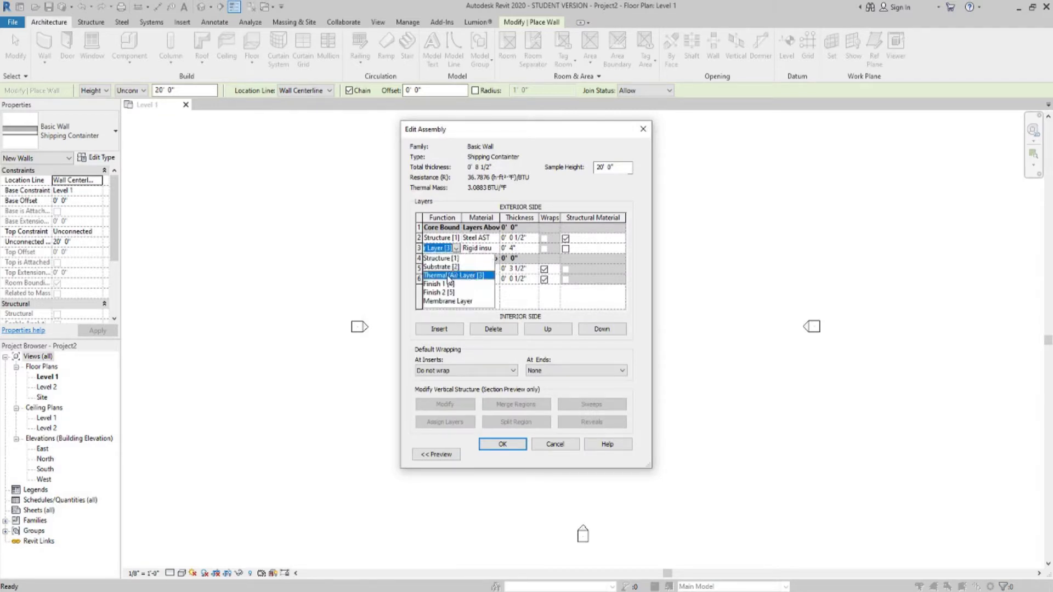
pyautogui.click(449, 276)
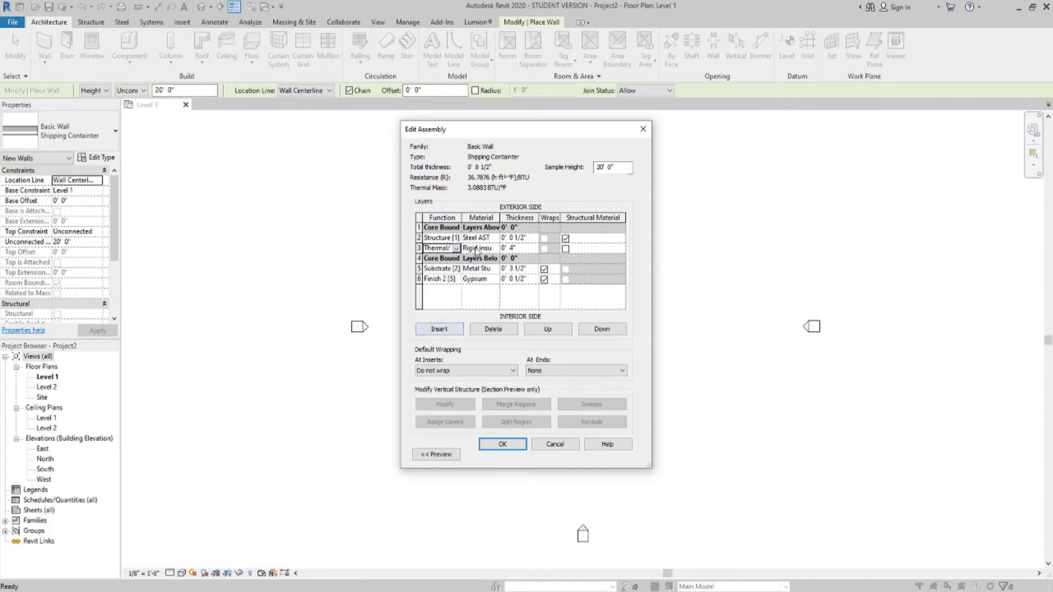
pyautogui.click(494, 248)
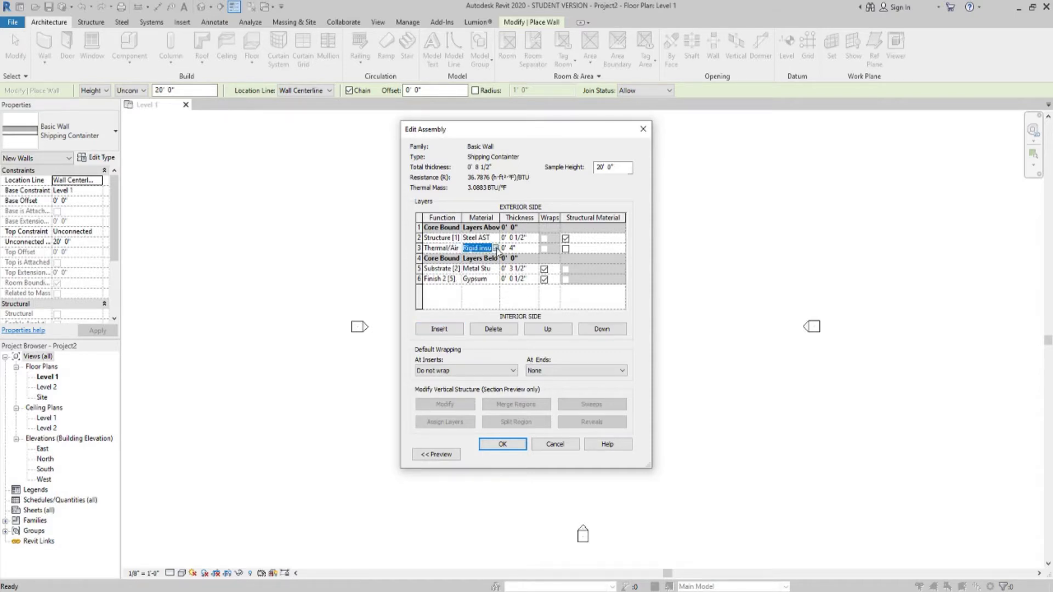
pyautogui.click(495, 248)
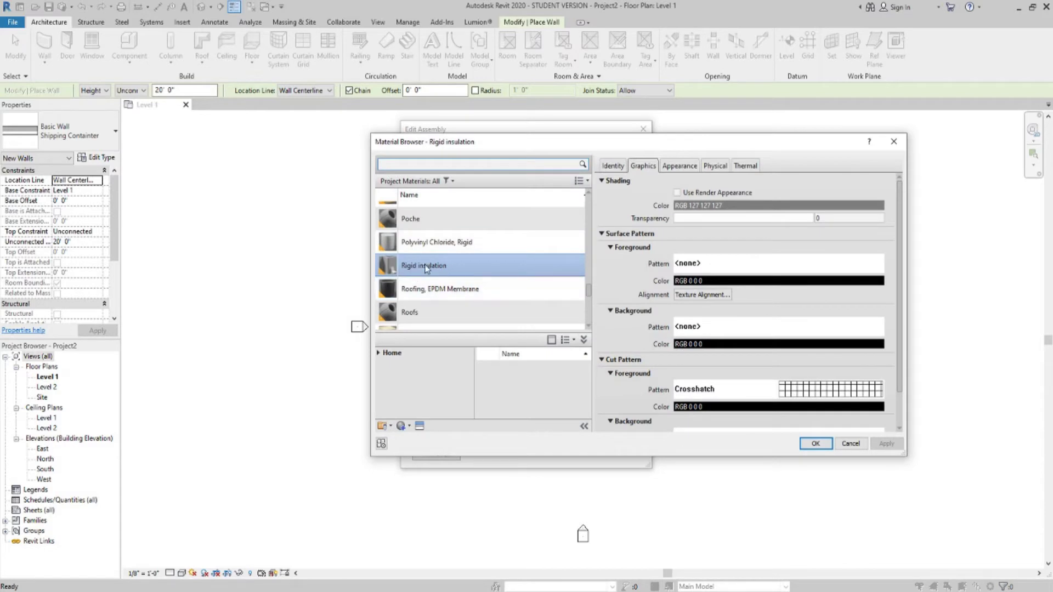
pyautogui.scroll(3, 445, 271)
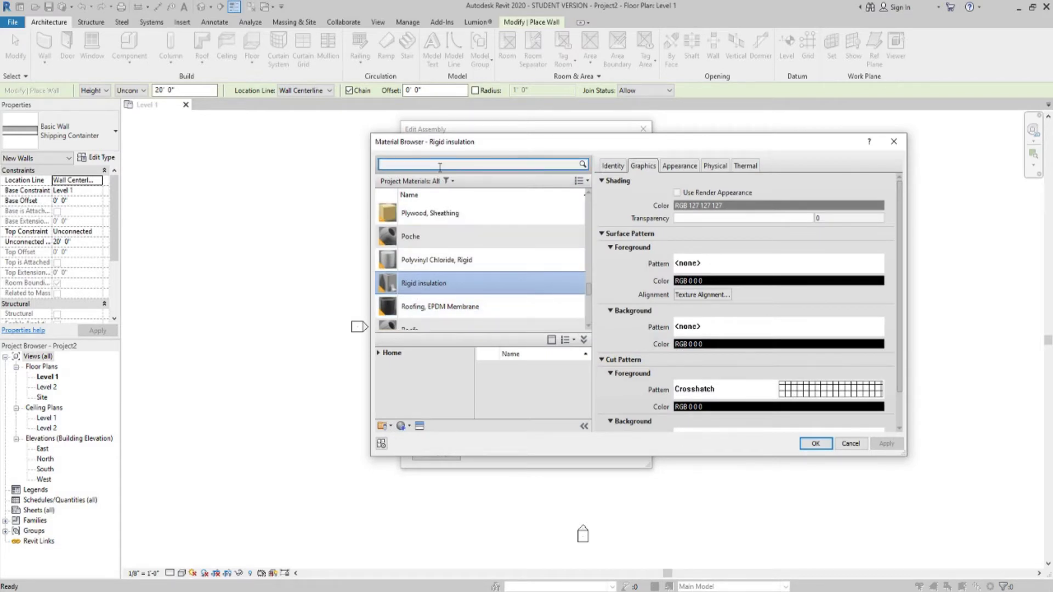
pyautogui.scroll(-2, 474, 291)
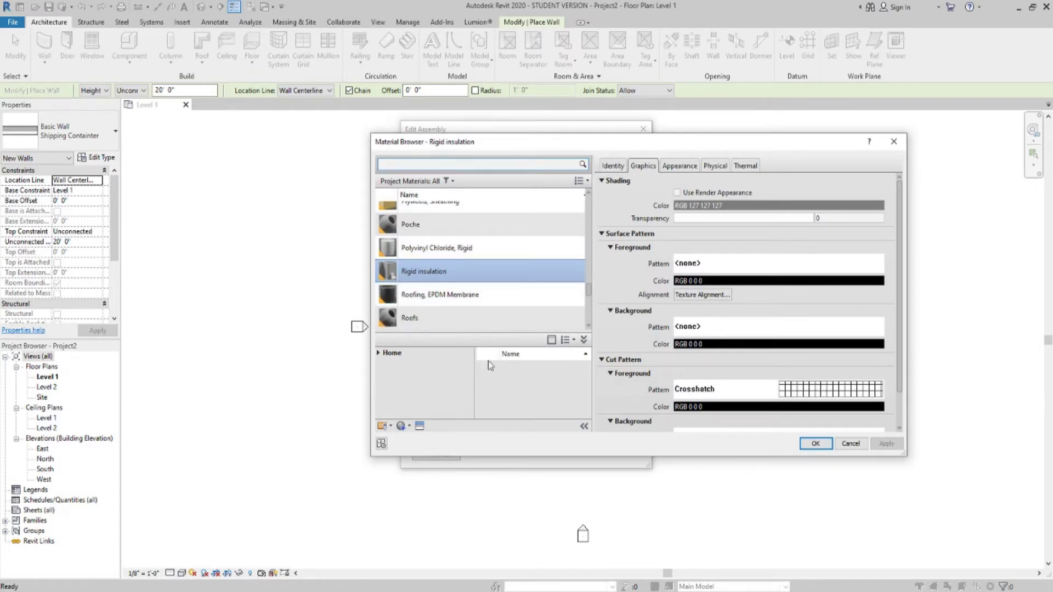
pyautogui.click(815, 443)
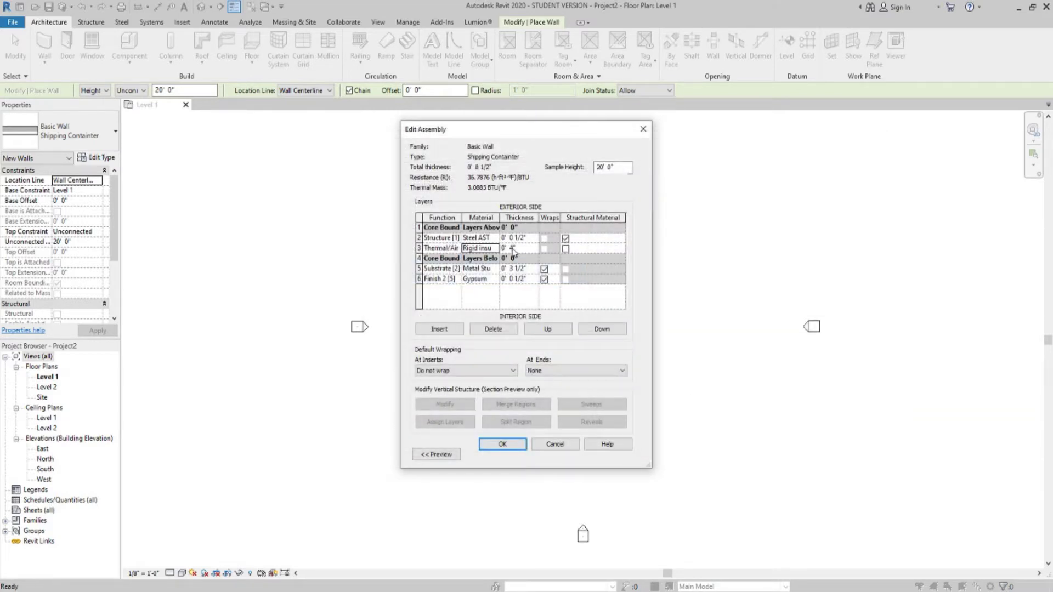
# - Give the fifth layer the function Substrate [2] and the material Metal Stud Layer
pyautogui.click(447, 269)
pyautogui.click(456, 269)
pyautogui.click(457, 287)
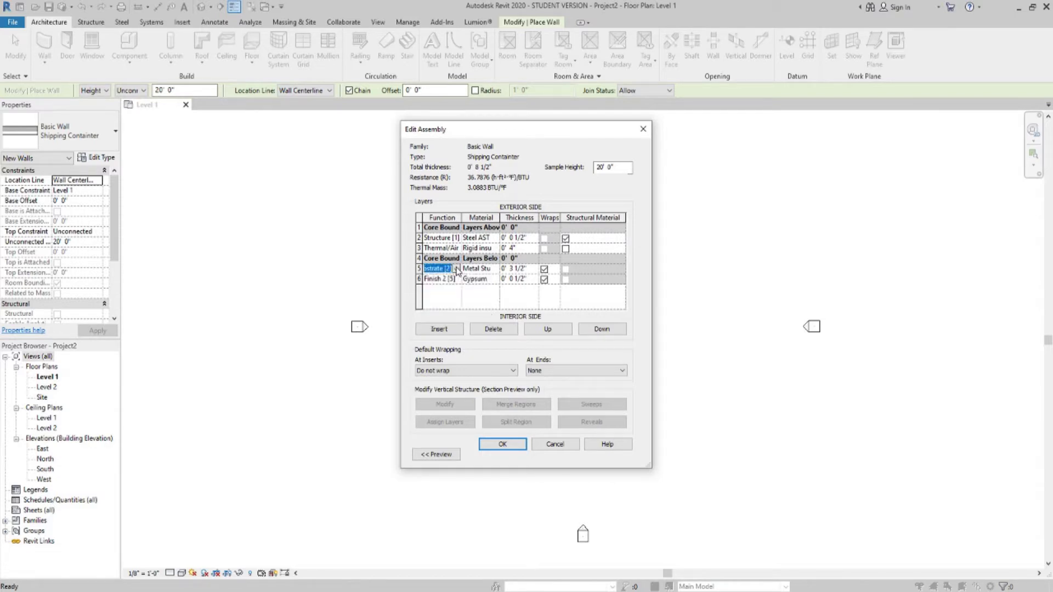
pyautogui.click(494, 270)
pyautogui.click(495, 269)
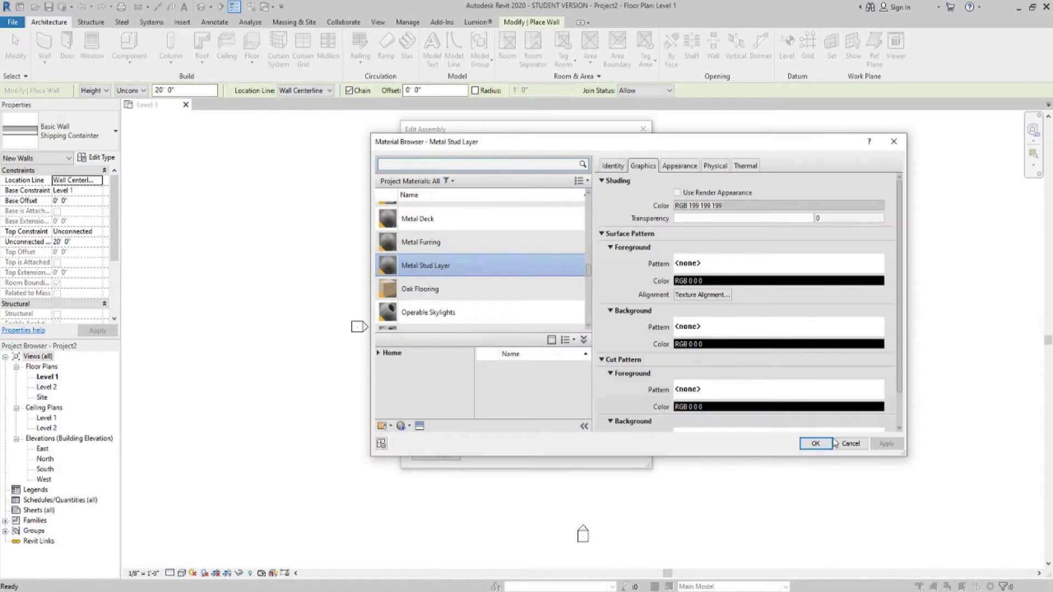
pyautogui.click(831, 443)
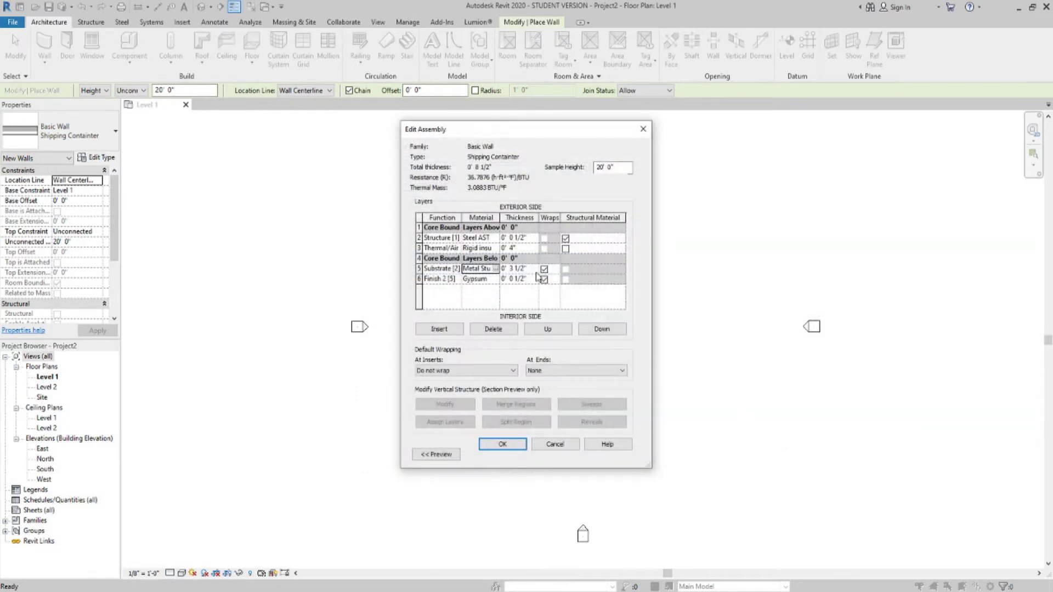
# - Adjust the layer thicknesses to a total wall width of 0' 6 1/2" and accept the assembly and type properties
pyautogui.click(447, 280)
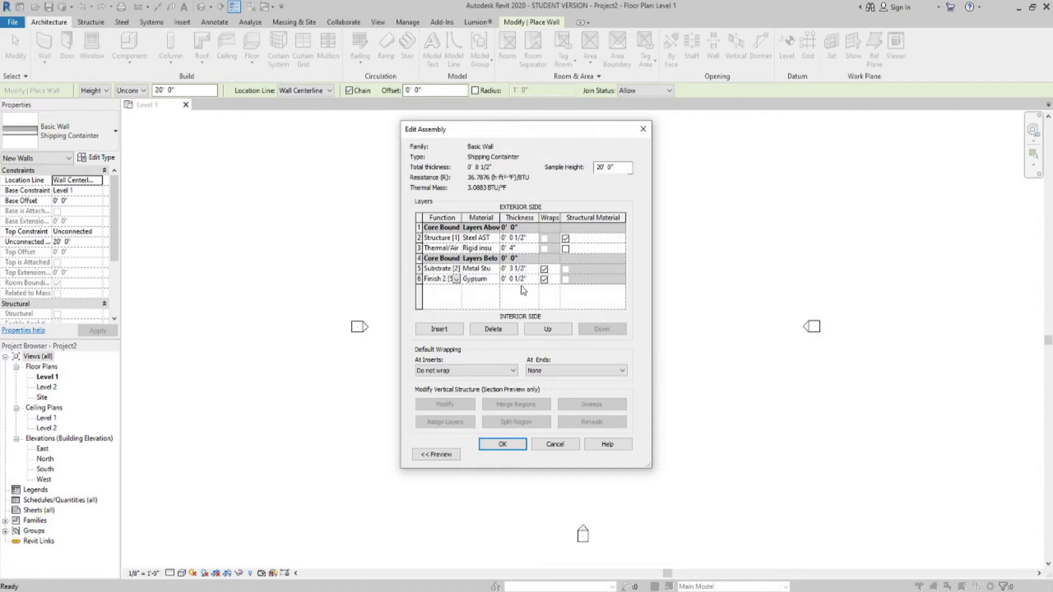
pyautogui.click(519, 269)
pyautogui.click(528, 280)
pyautogui.click(510, 449)
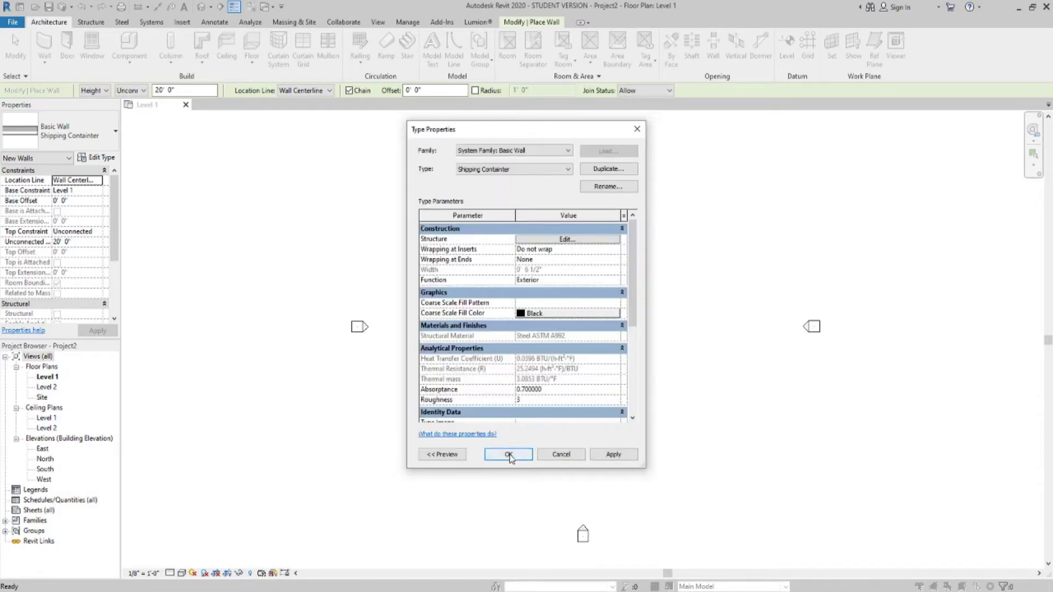
pyautogui.click(510, 455)
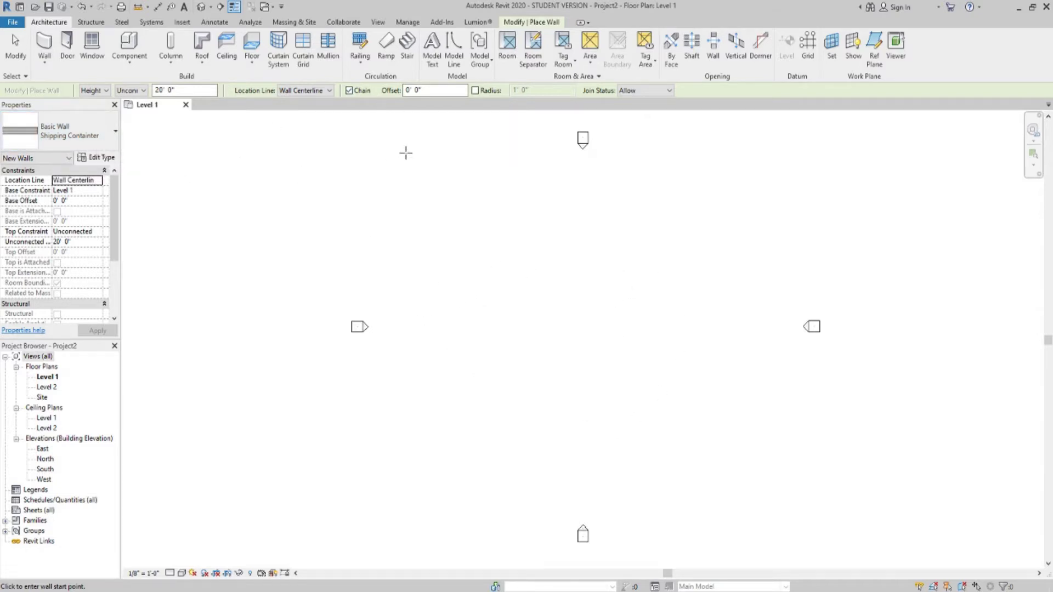
# - Set the wall's location line to Finish Face: Exterior and its height to Level 2
pyautogui.click(325, 91)
pyautogui.click(331, 119)
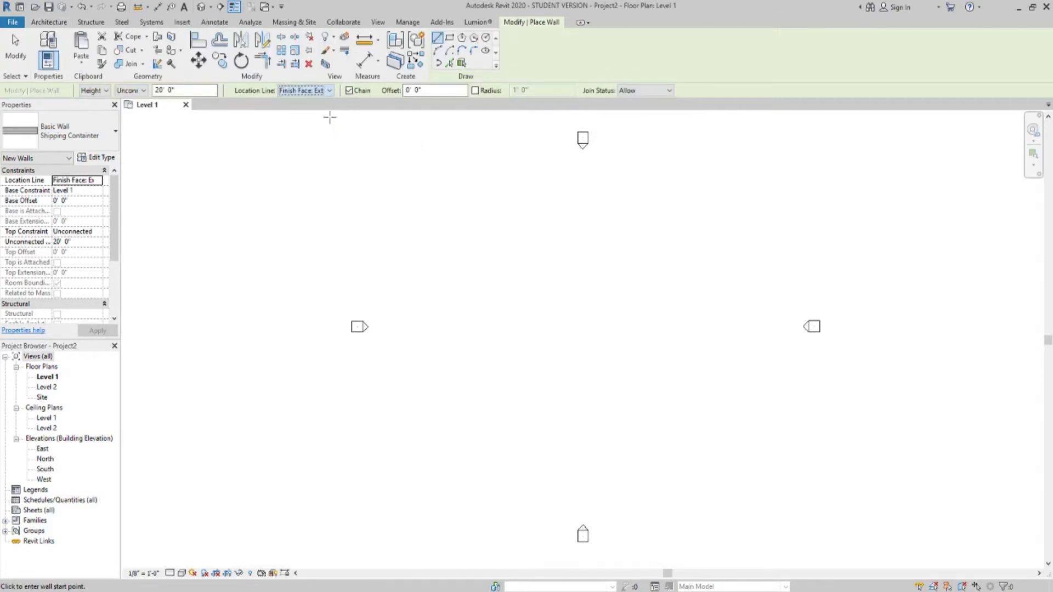
pyautogui.click(137, 92)
pyautogui.click(135, 106)
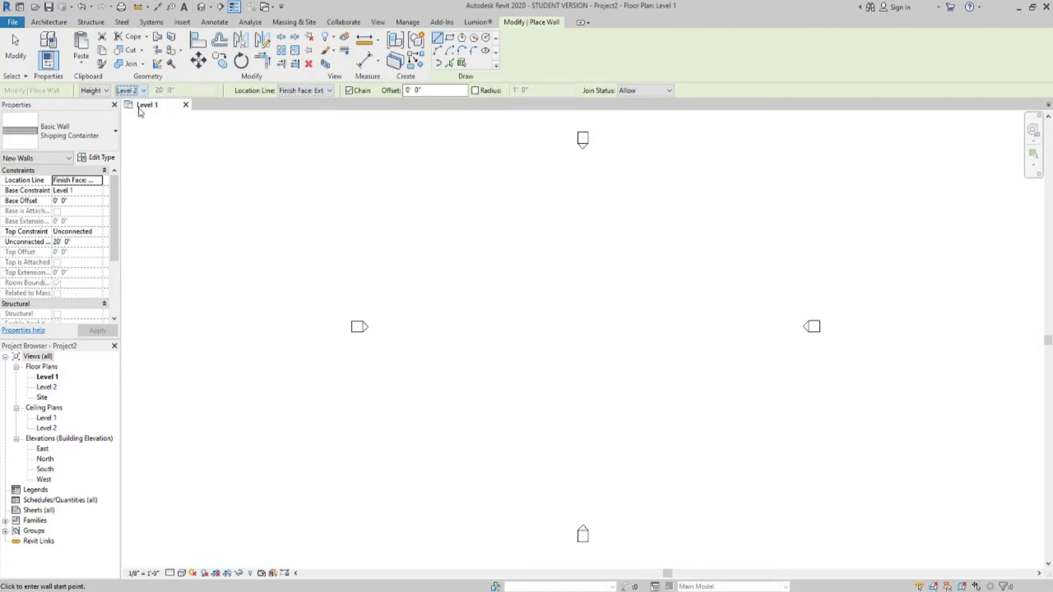
# - Draw a closed rectangle of four walls near the centre of the Level 1 plan, with 40' long sides
pyautogui.click(521, 304)
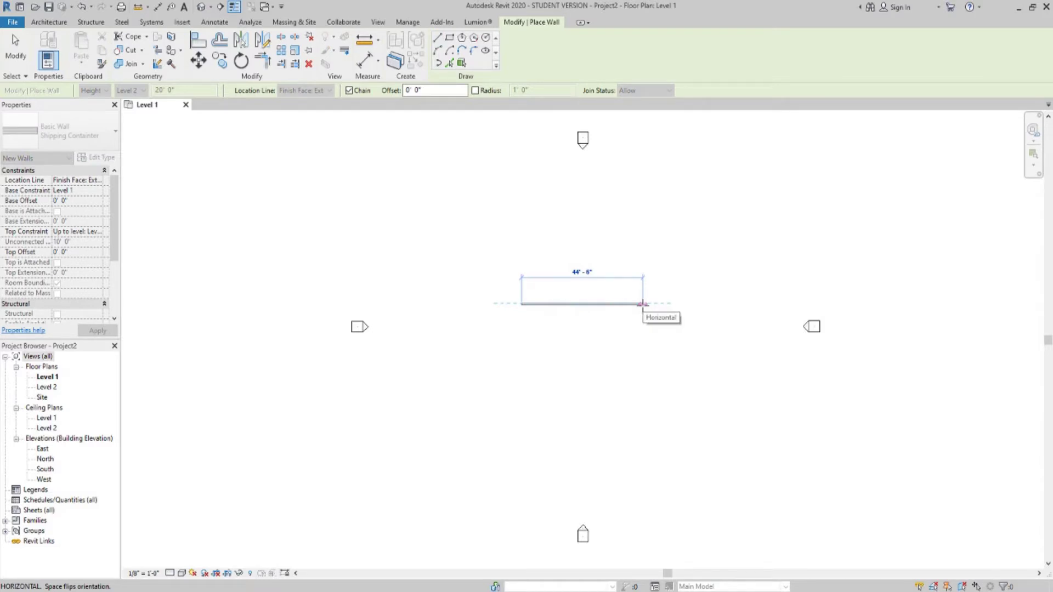
pyautogui.write('40')
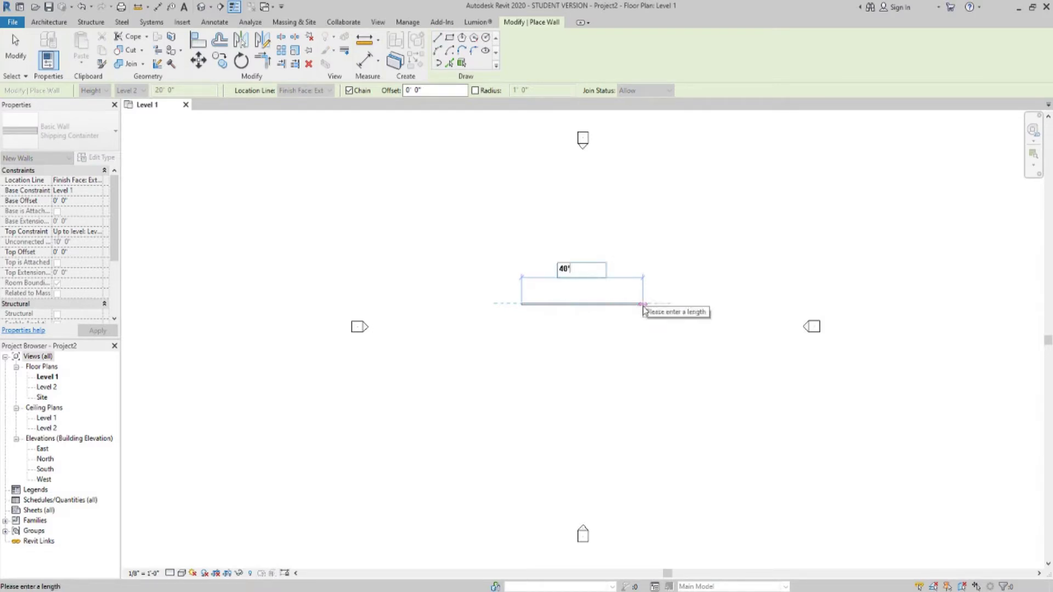
pyautogui.press('Return')
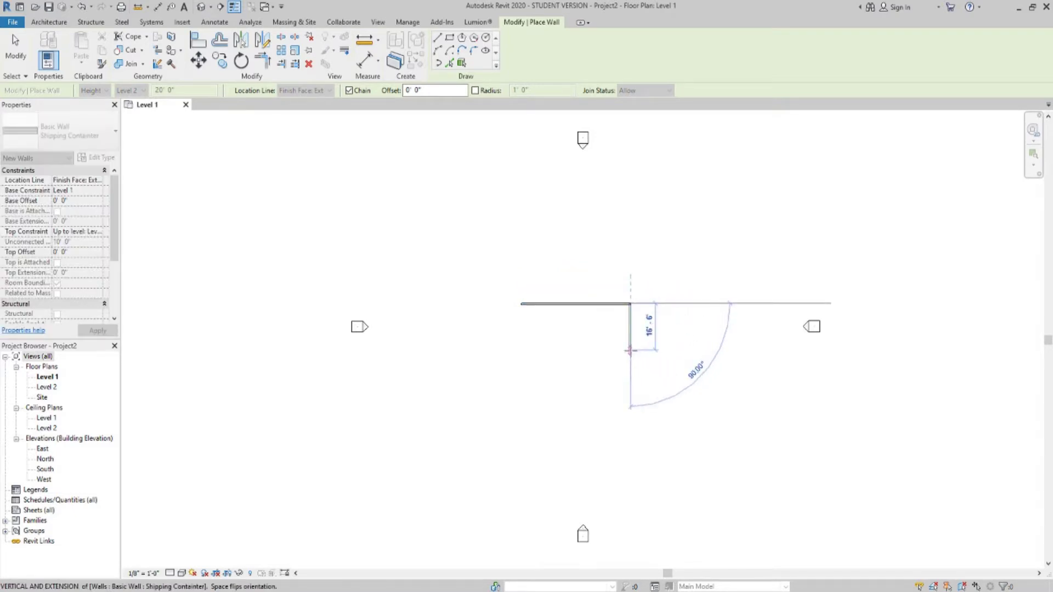
pyautogui.write('0')
pyautogui.press('Return')
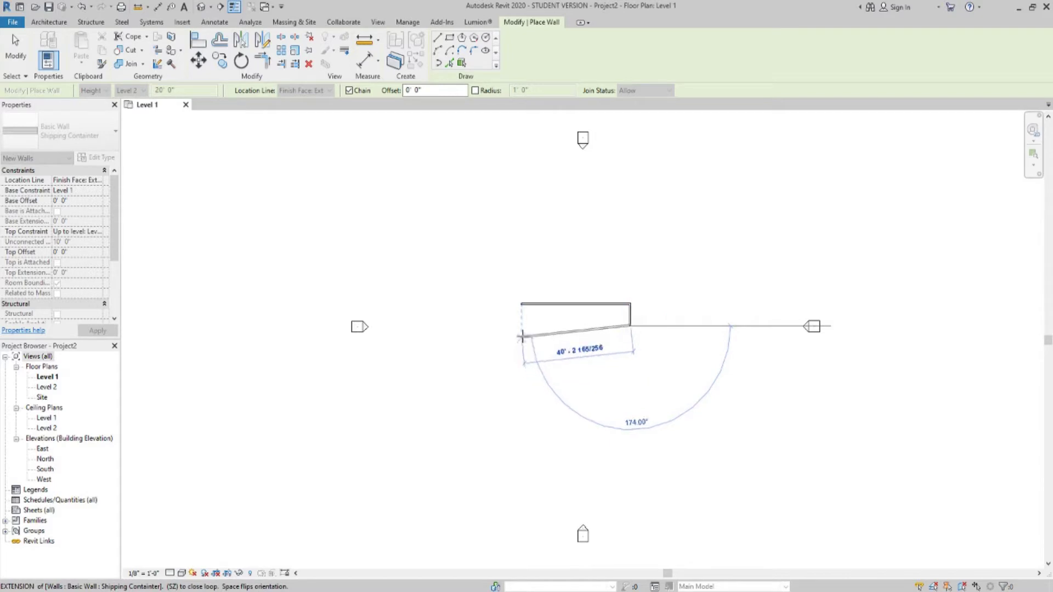
pyautogui.click(521, 327)
pyautogui.click(522, 303)
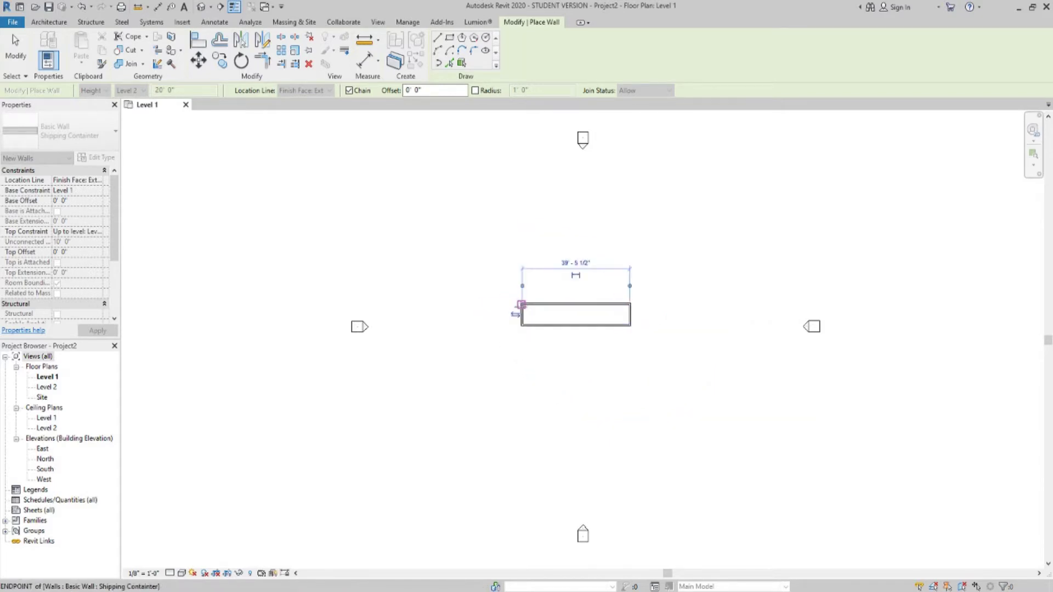
pyautogui.press('Escape')
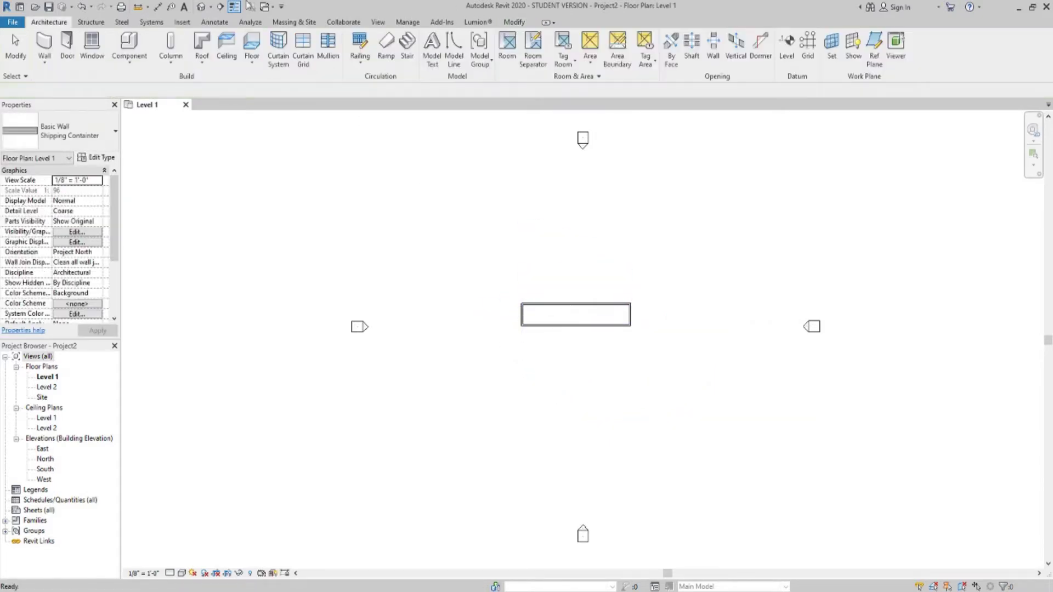
# - Open the default 3D view and show the container walls at an angle from above
pyautogui.click(202, 7)
pyautogui.scroll(5, 614, 381)
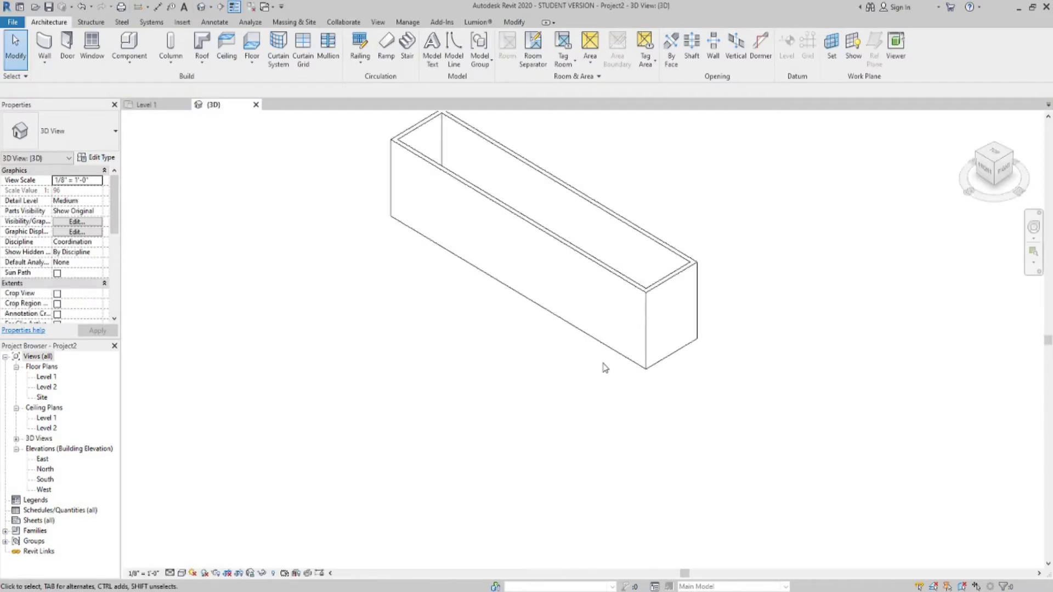
pyautogui.keyDown('shift'); pyautogui.moveTo(602, 364); pyautogui.dragTo(623, 366, button='middle'); pyautogui.keyUp('shift')
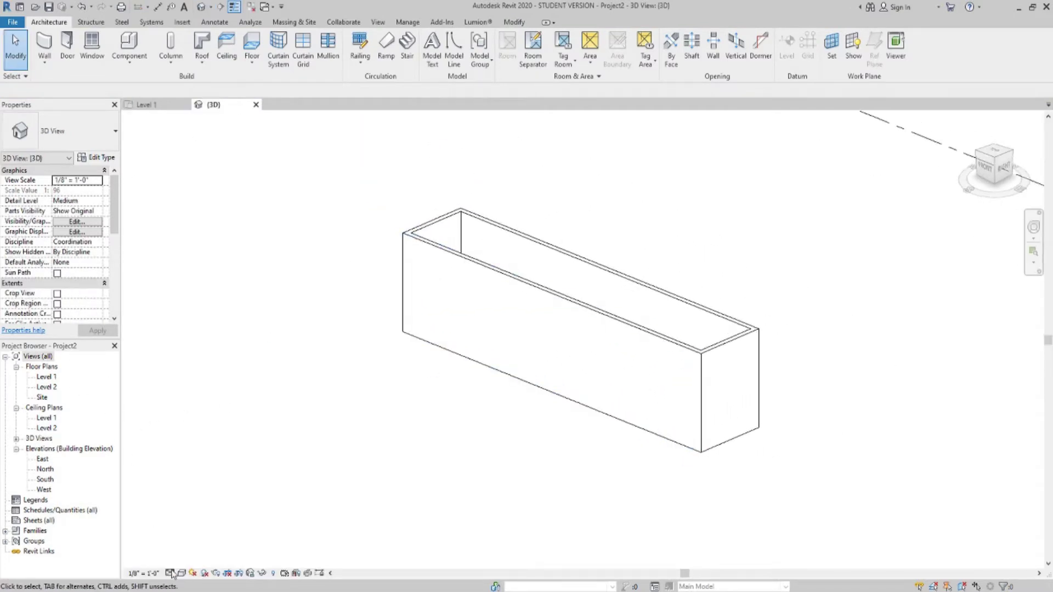
# - Set the 3D view's visual style to Shaded
pyautogui.click(182, 574)
pyautogui.click(202, 537)
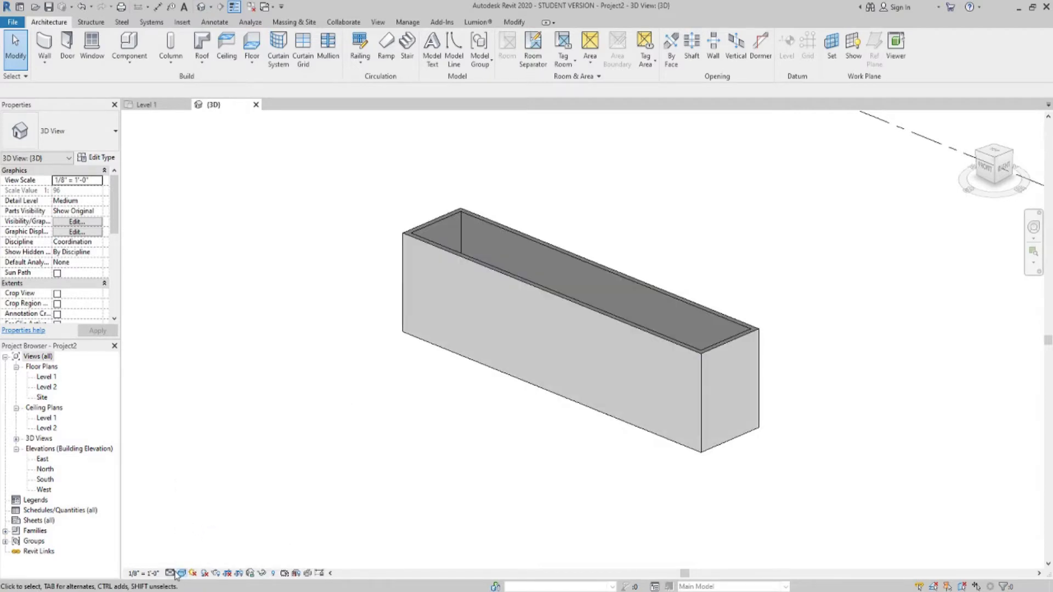
pyautogui.click(181, 573)
pyautogui.click(196, 527)
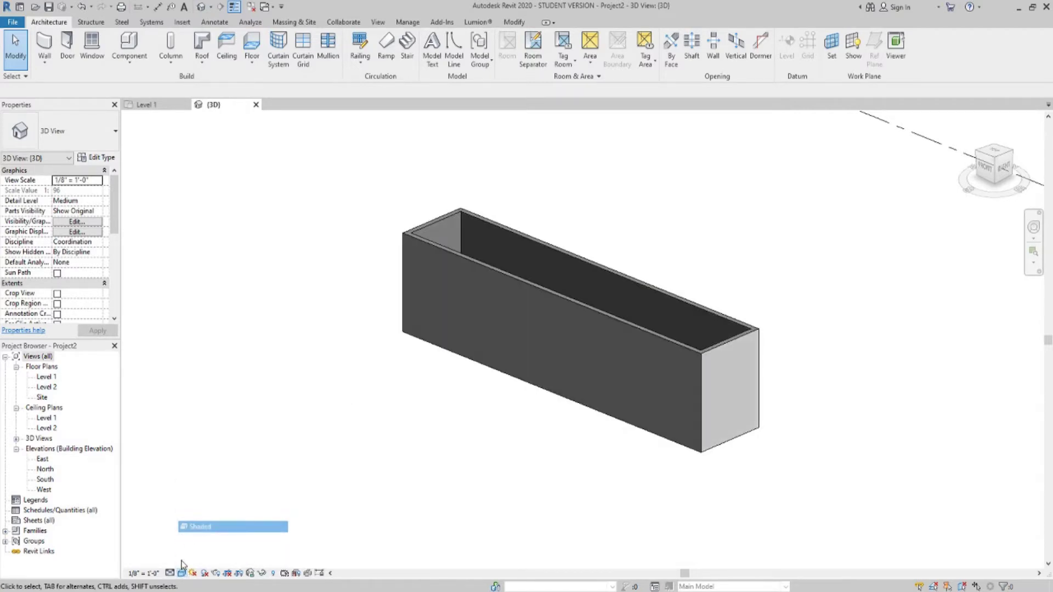
# - Set the 3D view's detail level to Fine
pyautogui.click(171, 573)
pyautogui.click(182, 561)
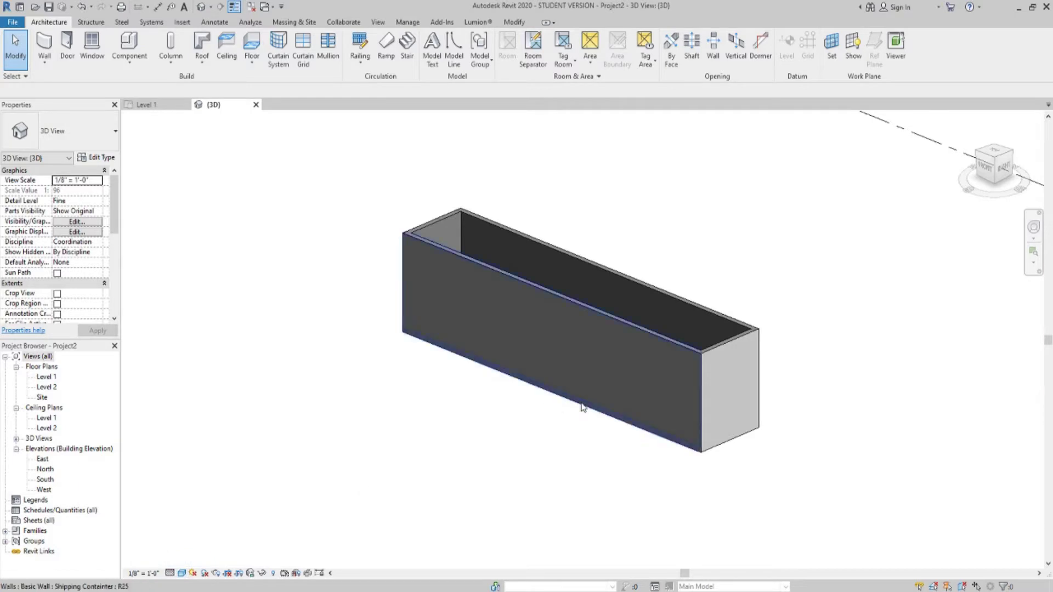
pyautogui.moveTo(587, 405)
pyautogui.keyDown('shift'); pyautogui.mouseDown(button='middle')
pyautogui.moveTo(668, 436)
pyautogui.moveTo(606, 379)
pyautogui.moveTo(587, 456)
pyautogui.mouseUp(button='middle'); pyautogui.keyUp('shift')
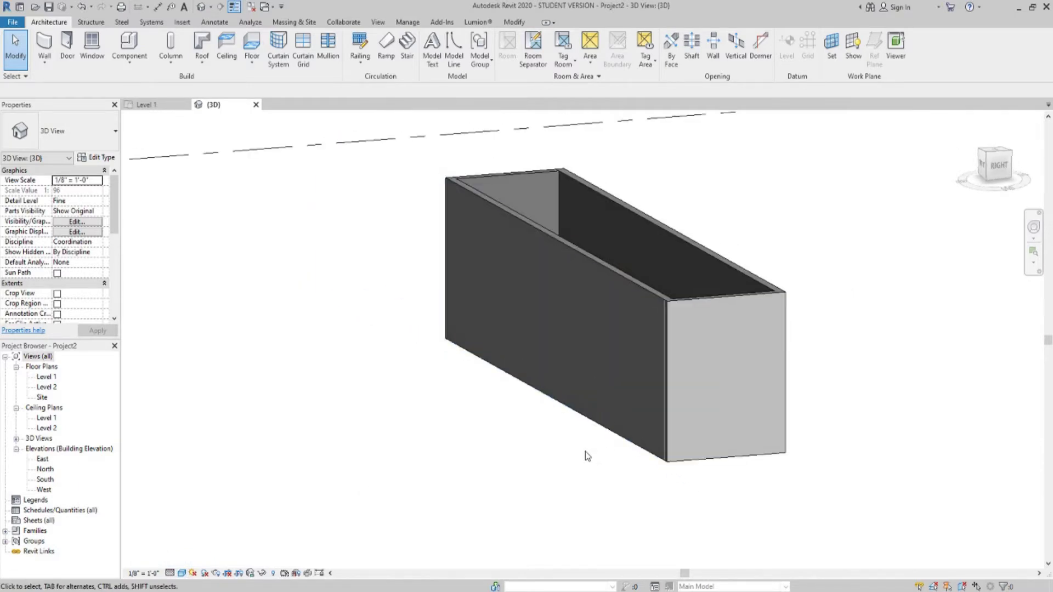
pyautogui.moveTo(588, 379)
pyautogui.keyDown('shift'); pyautogui.mouseDown(button='middle')
pyautogui.moveTo(642, 348)
pyautogui.moveTo(665, 318)
pyautogui.moveTo(593, 390)
pyautogui.mouseUp(button='middle'); pyautogui.keyUp('shift')
pyautogui.scroll(-3, 585, 385)
pyautogui.scroll(-2, 584, 385)
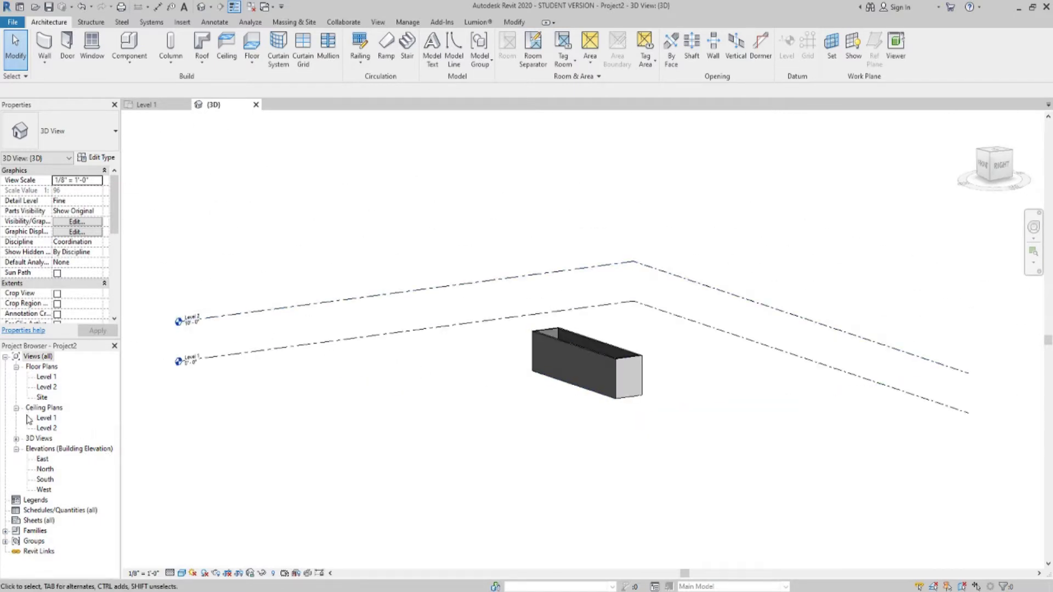
# - In the North elevation, set the elevation of Level 2 to 8' 6"
pyautogui.click(46, 470)
pyautogui.doubleClick(45, 470)
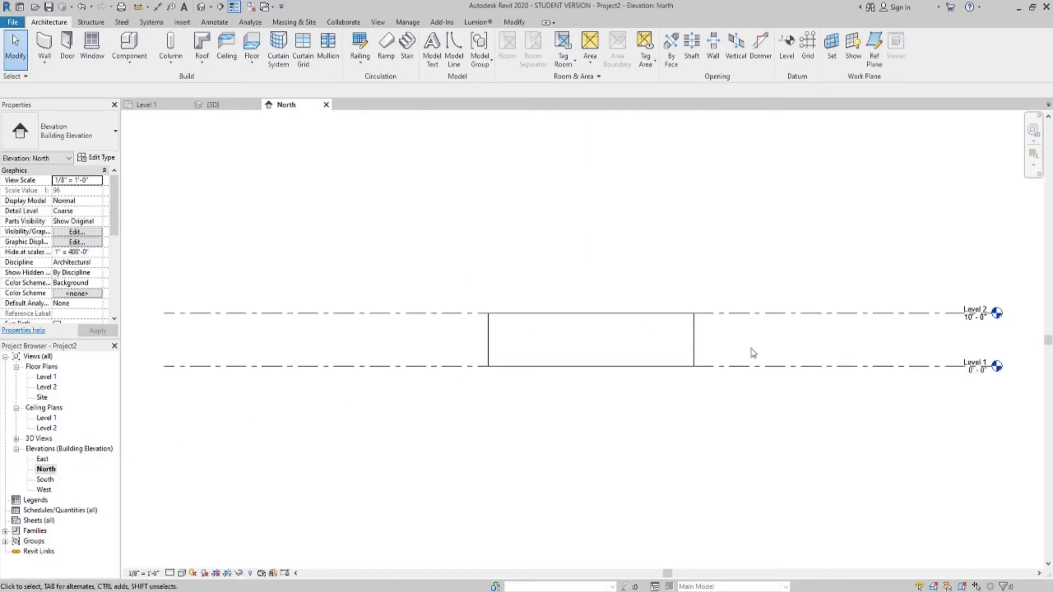
pyautogui.click(985, 321)
pyautogui.click(977, 317)
pyautogui.scroll(5, 985, 322)
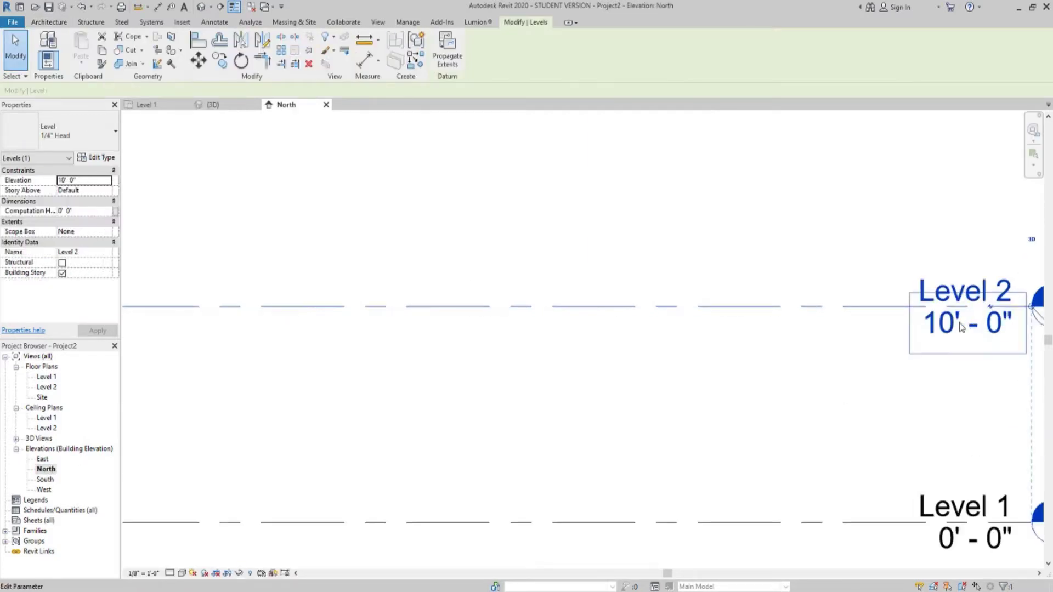
pyautogui.write('8\'6"')
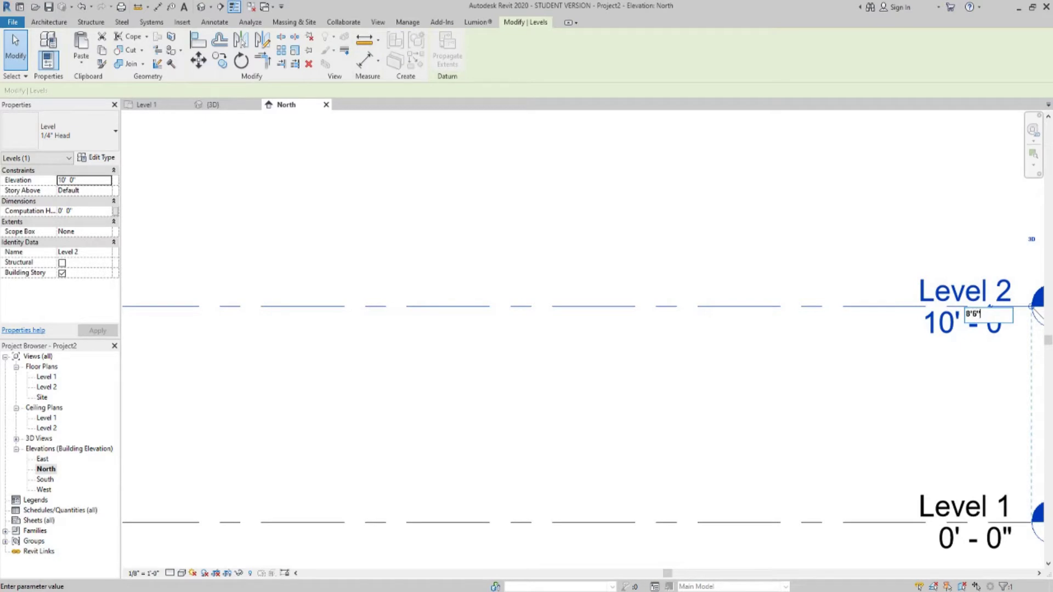
pyautogui.press('Return')
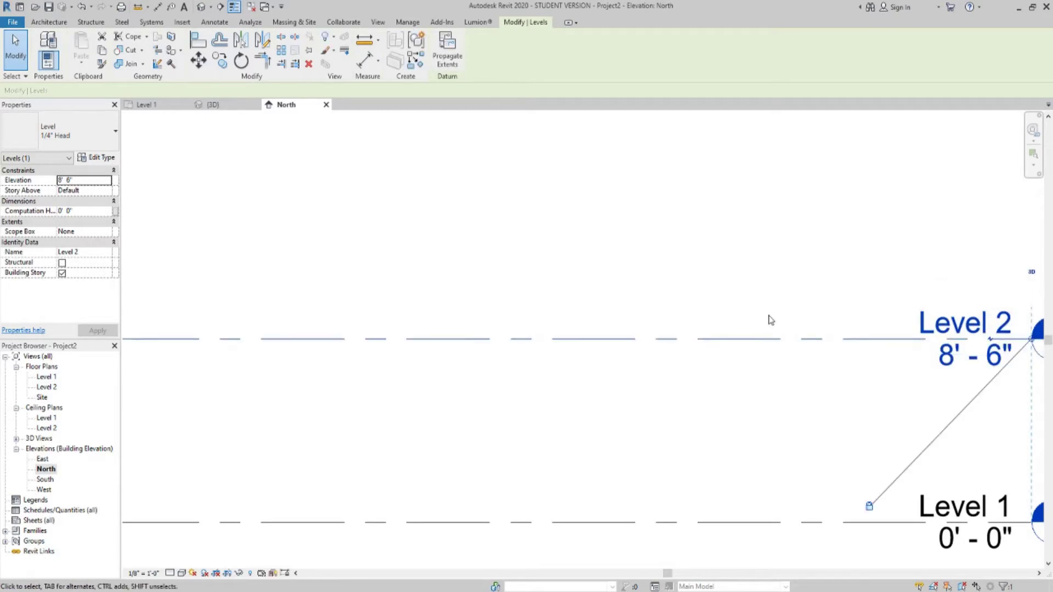
pyautogui.scroll(-5, 769, 317)
pyautogui.moveTo(539, 451); pyautogui.dragTo(766, 457, button='middle')
pyautogui.click(661, 415)
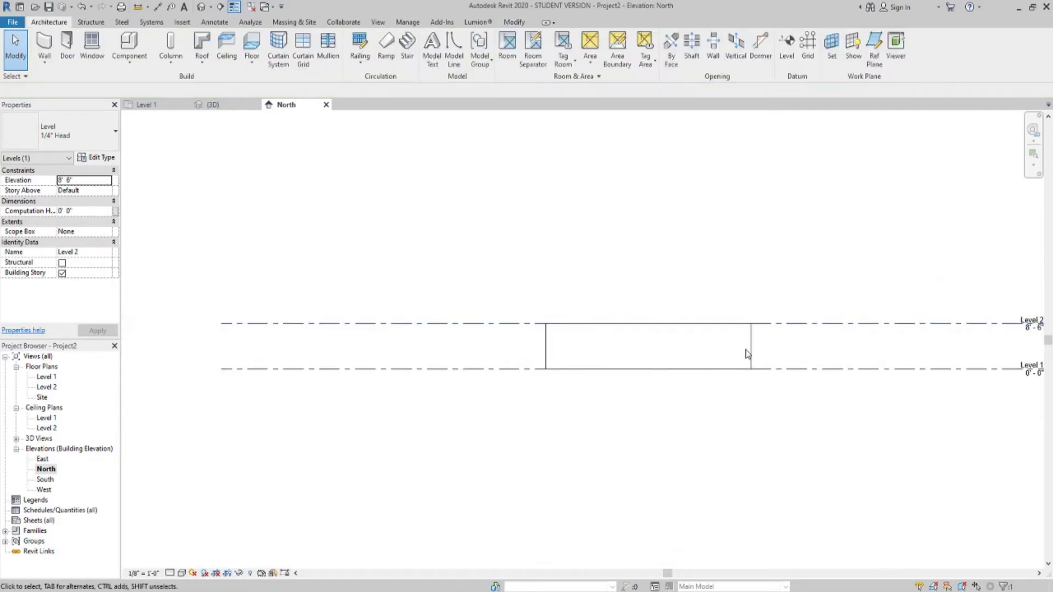
pyautogui.moveTo(773, 342); pyautogui.dragTo(518, 330)
pyautogui.click(620, 440)
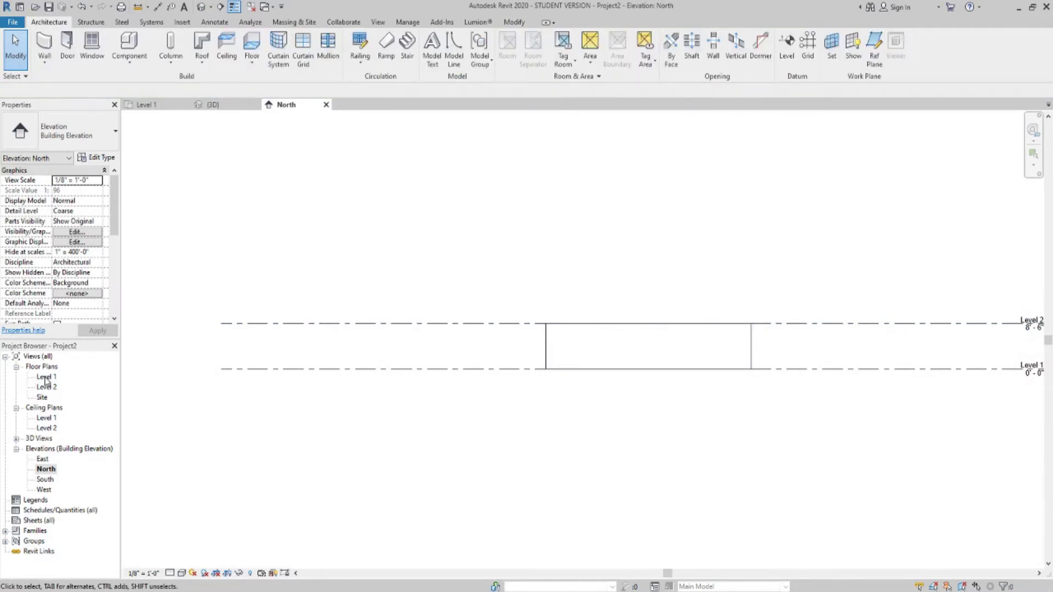
# - Open the Level 2 floor plan and rename it Roof, including the corresponding level and views
pyautogui.doubleClick(47, 379)
pyautogui.doubleClick(47, 388)
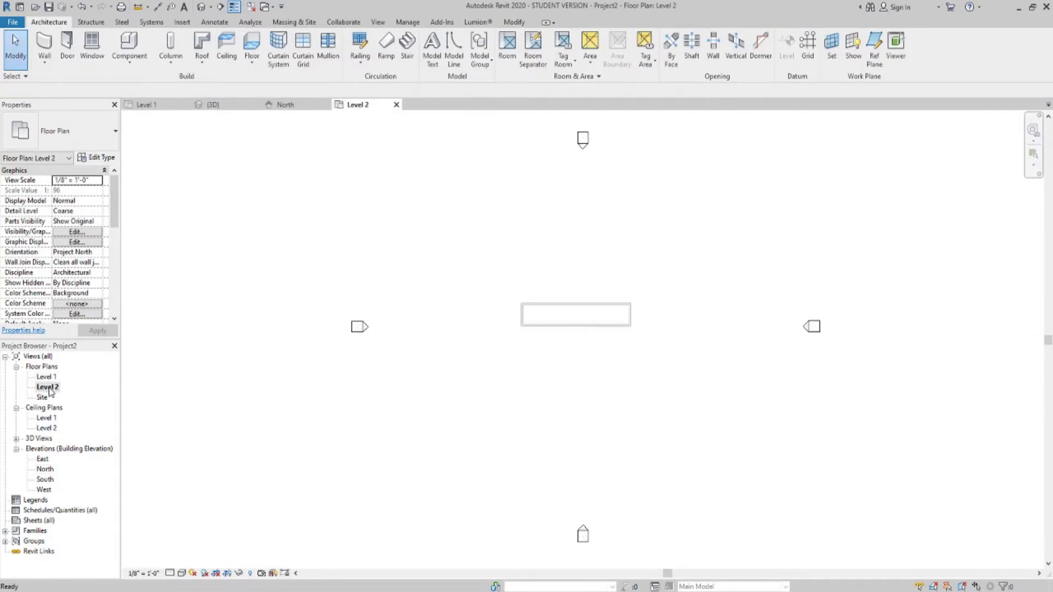
pyautogui.rightClick(48, 387)
pyautogui.click(82, 291)
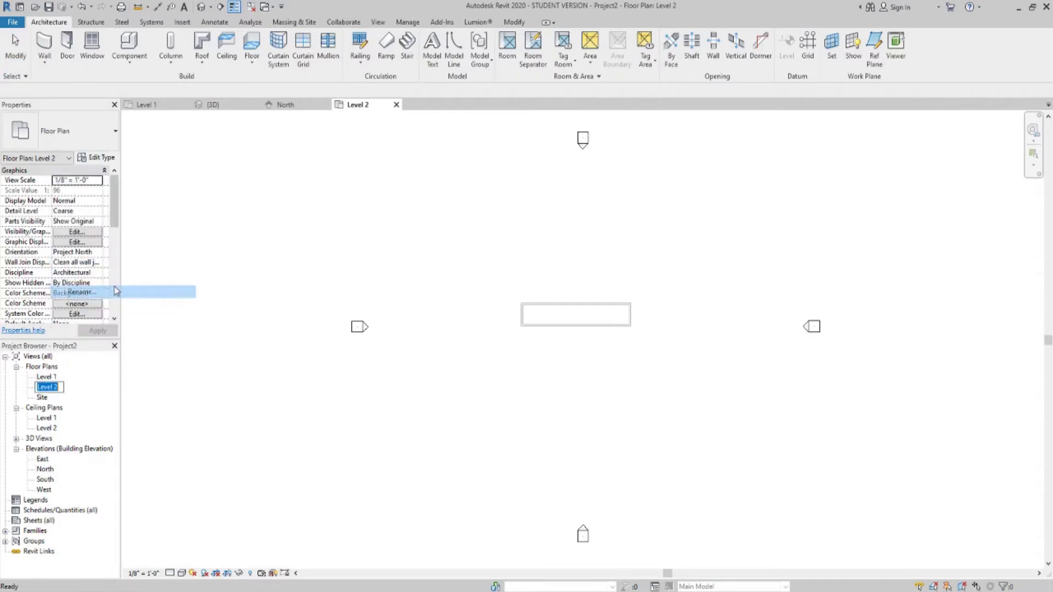
pyautogui.write('Roof')
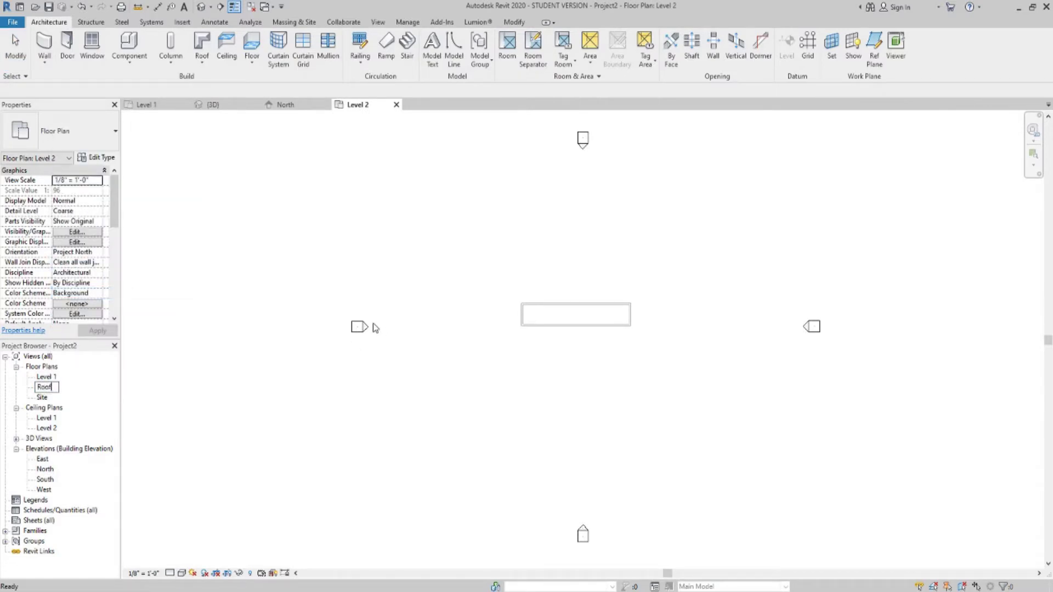
pyautogui.press('Return')
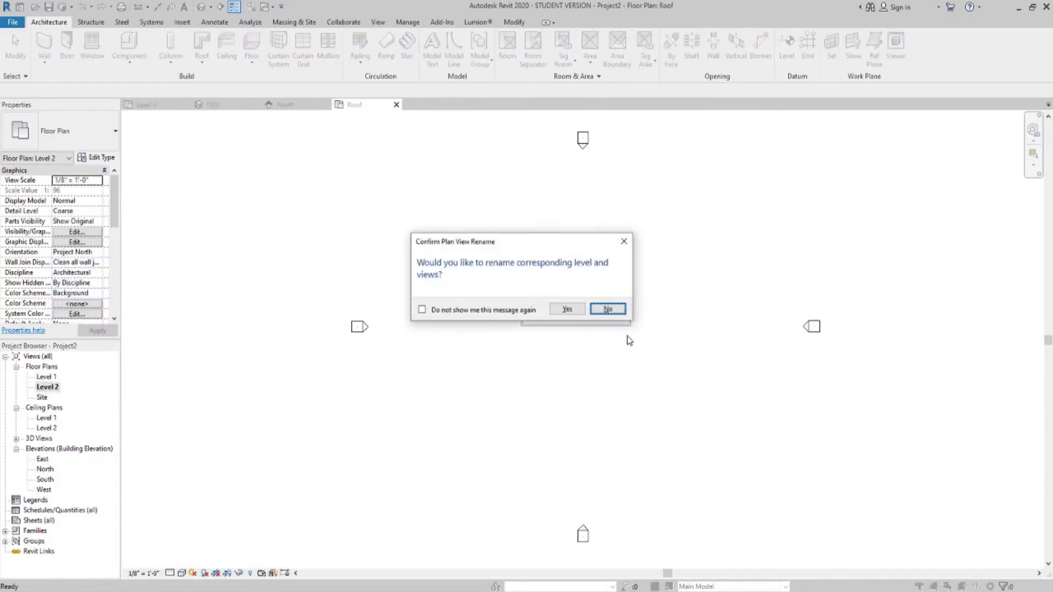
pyautogui.click(568, 309)
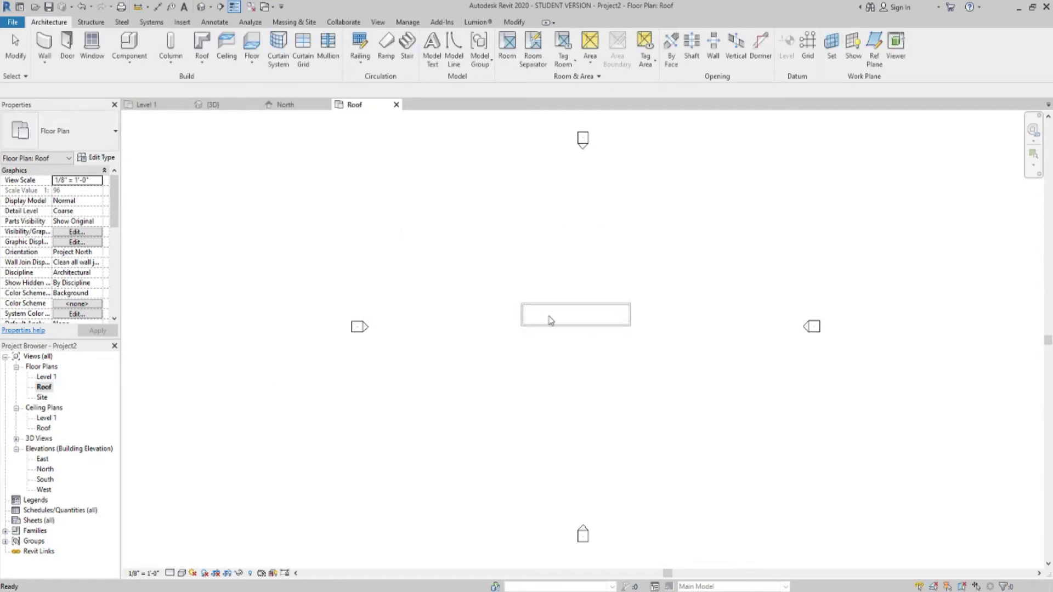
# - Start a roof by footprint on the Roof plan and duplicate its Generic - 12" type as "Shipping Containter Roof"
pyautogui.scroll(5, 591, 308)
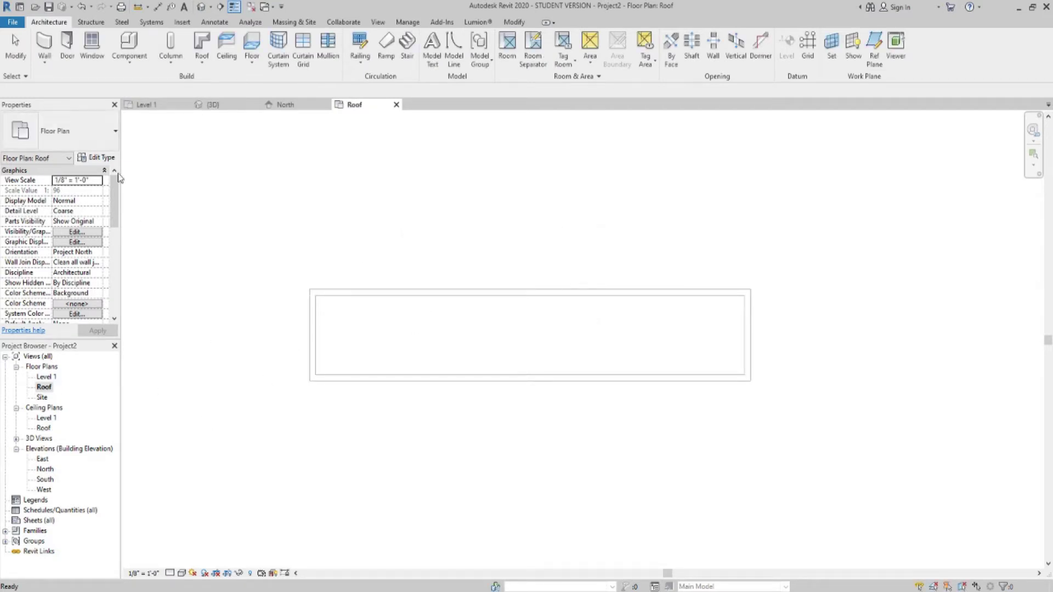
pyautogui.click(202, 66)
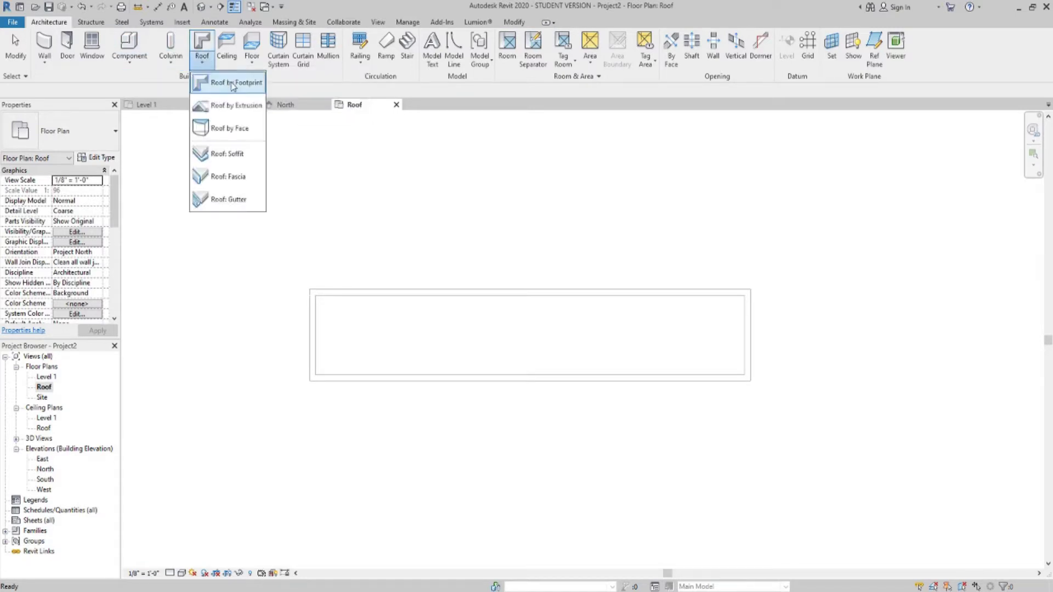
pyautogui.click(234, 83)
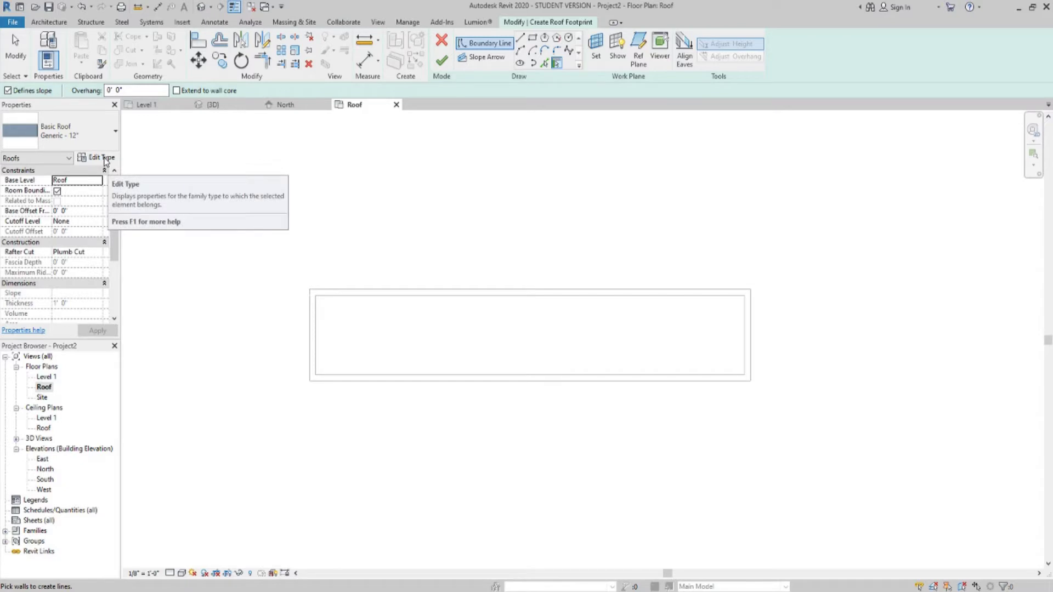
pyautogui.click(104, 159)
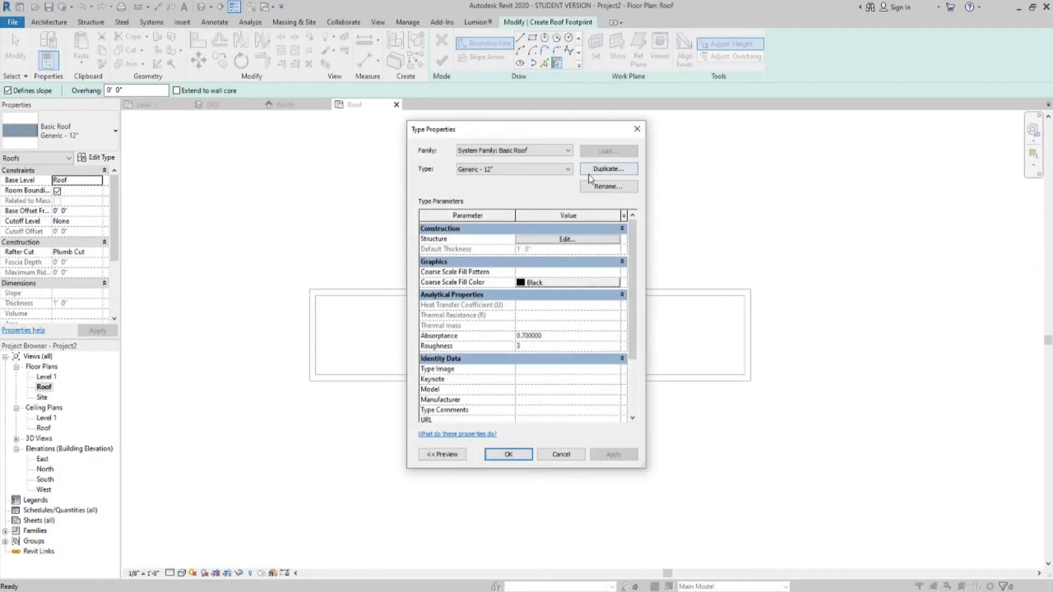
pyautogui.click(603, 169)
pyautogui.write('Shipping Co')
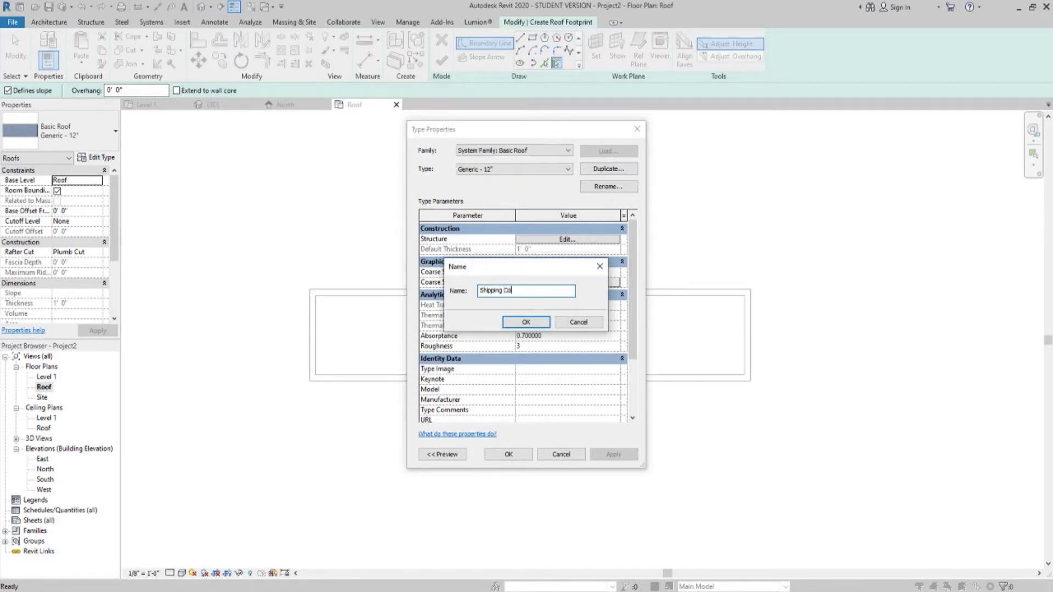
pyautogui.write('ntainter Roof')
pyautogui.press('Return')
# - Edit the new roof type's structure and assign the material Steel ASTM A992 to its Structure [1] layer
pyautogui.click(550, 240)
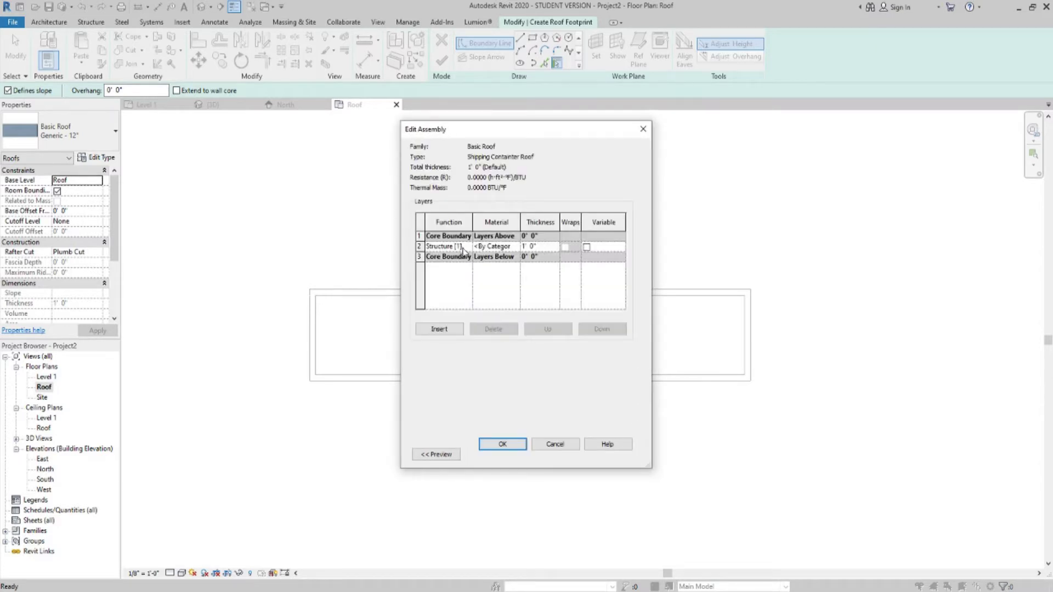
pyautogui.click(465, 248)
pyautogui.click(466, 250)
pyautogui.click(516, 248)
pyautogui.click(516, 247)
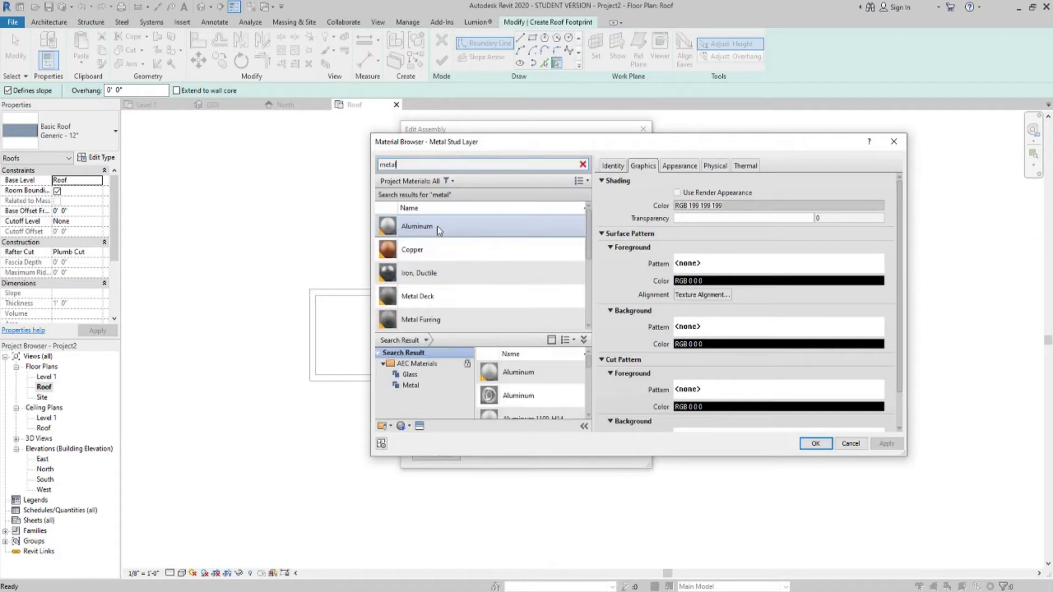
pyautogui.scroll(-3, 465, 281)
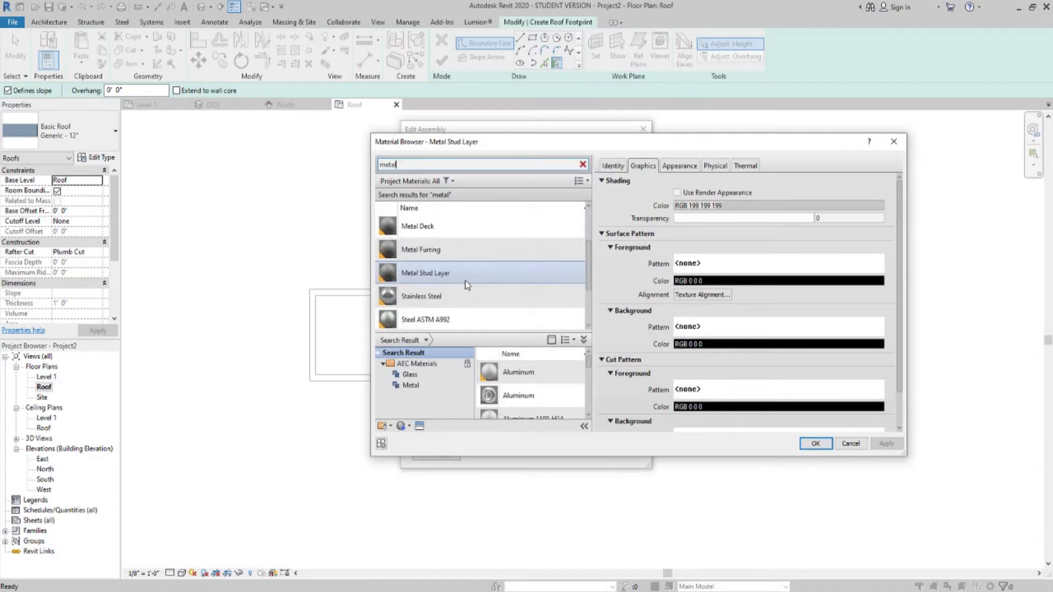
pyautogui.click(472, 251)
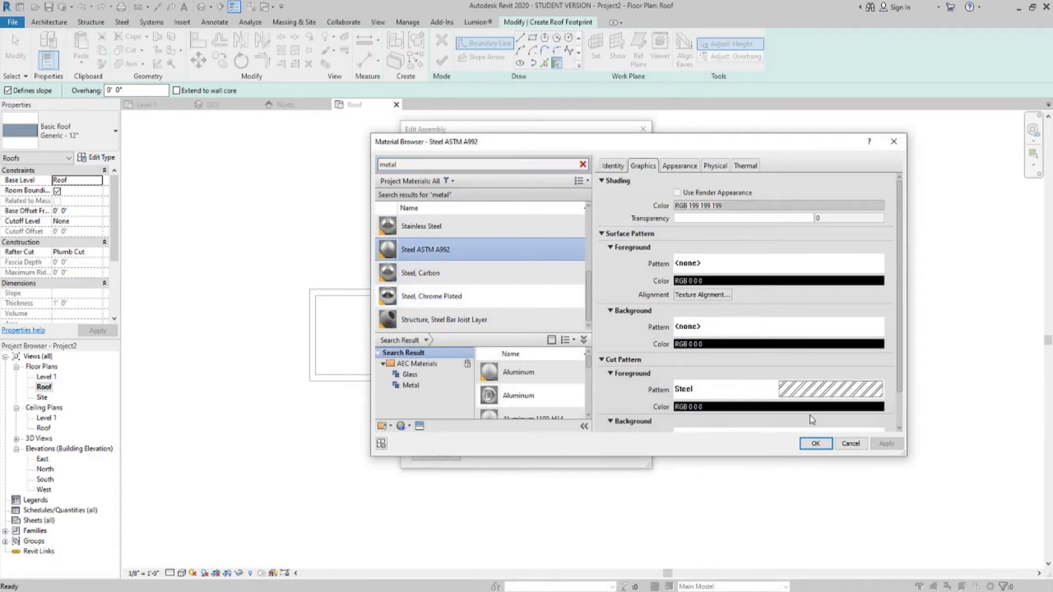
pyautogui.click(816, 443)
# - Set the thickness of the roof's steel structure layer to 1/2"
pyautogui.click(530, 246)
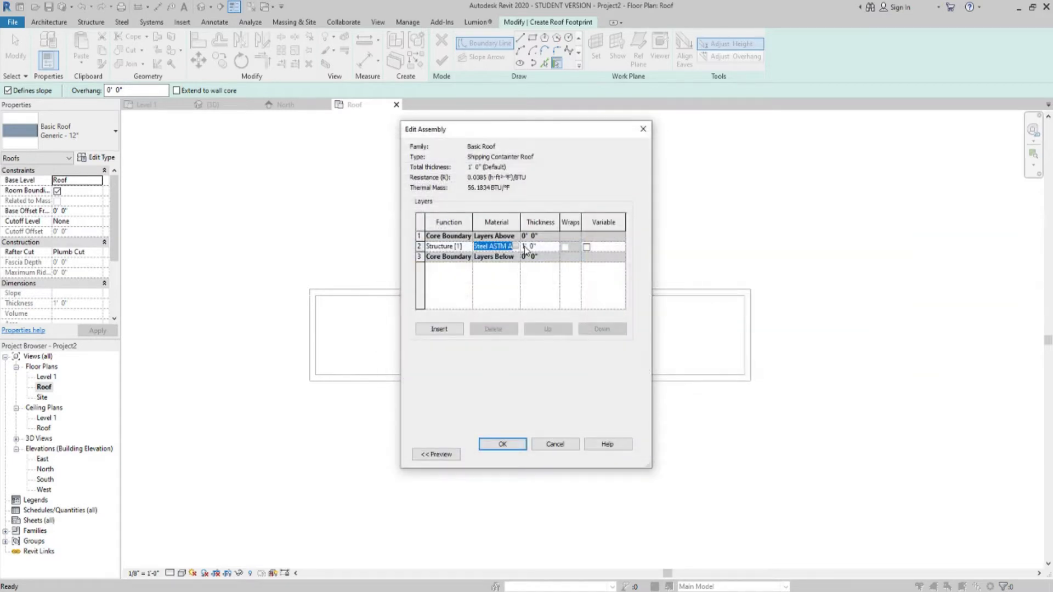
pyautogui.moveTo(534, 246); pyautogui.dragTo(506, 245)
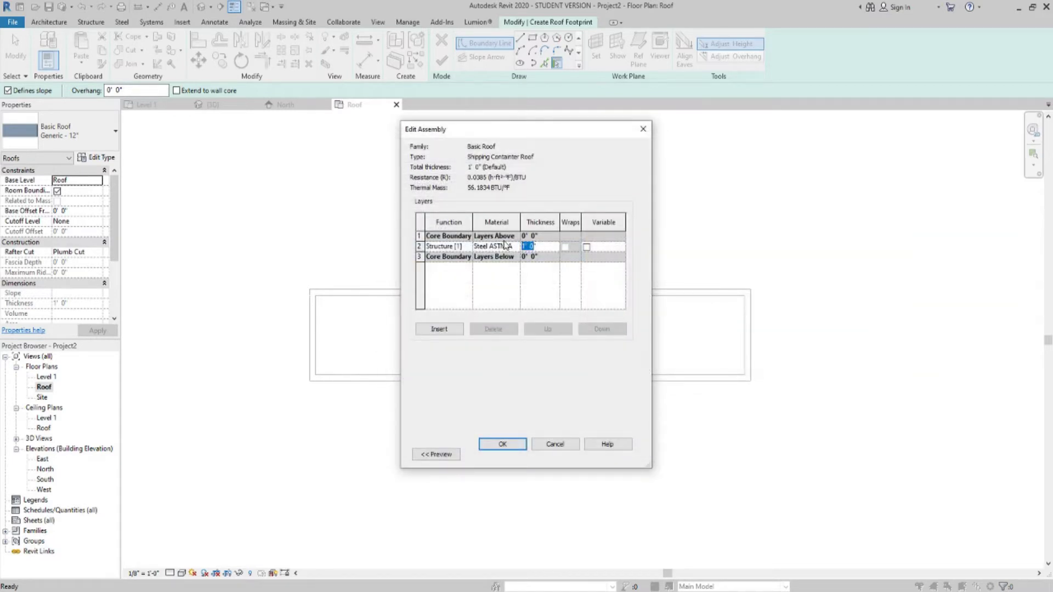
pyautogui.write('.5')
pyautogui.click(457, 269)
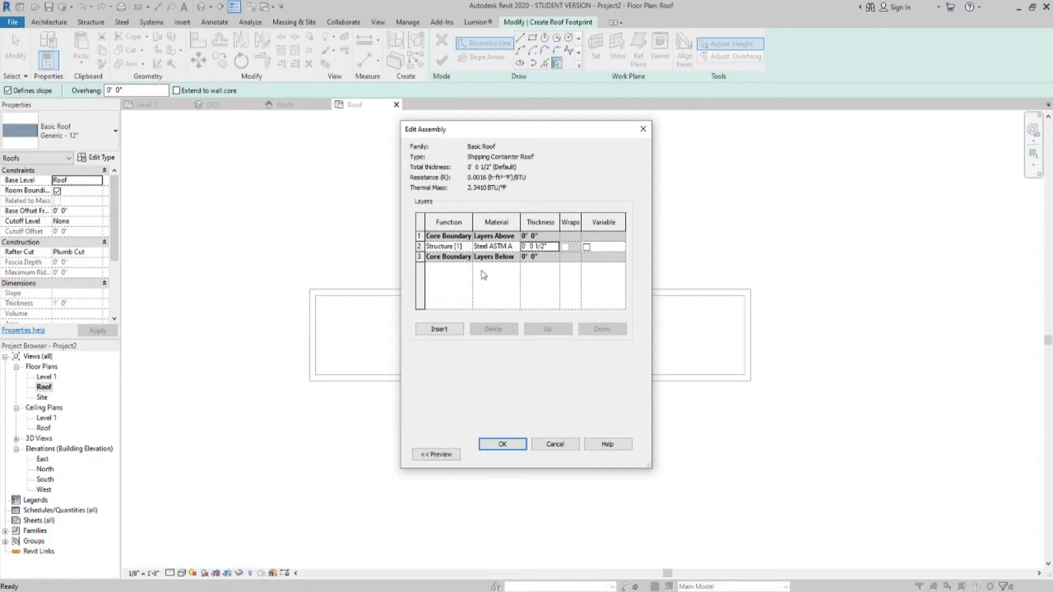
# - Insert a roof layer below the steel, inside the core boundary, and set its function to Thermal/Air Layer
pyautogui.click(454, 332)
pyautogui.click(593, 330)
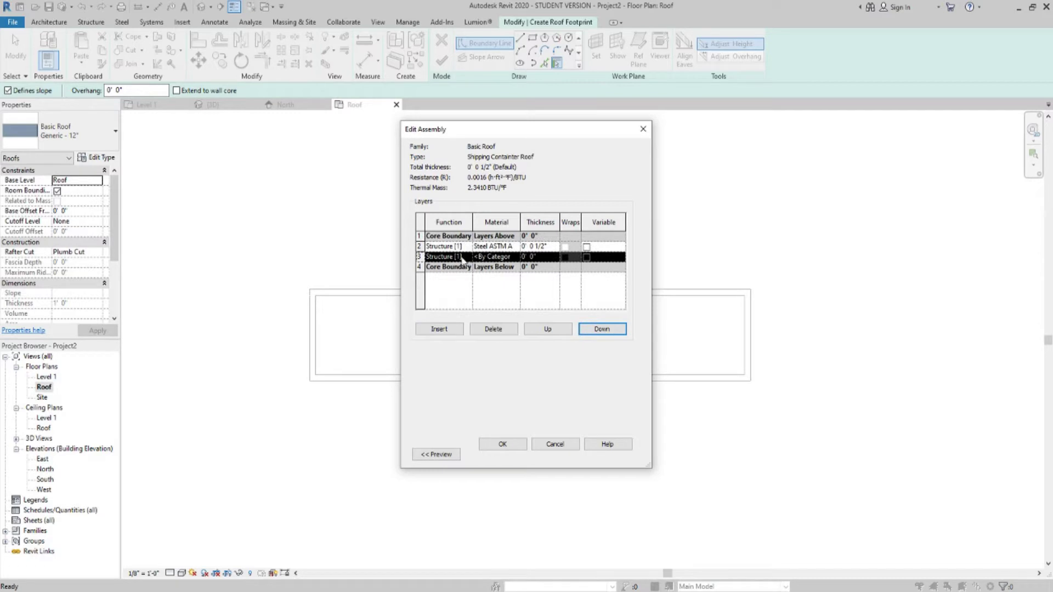
pyautogui.click(464, 258)
pyautogui.click(469, 256)
pyautogui.click(458, 286)
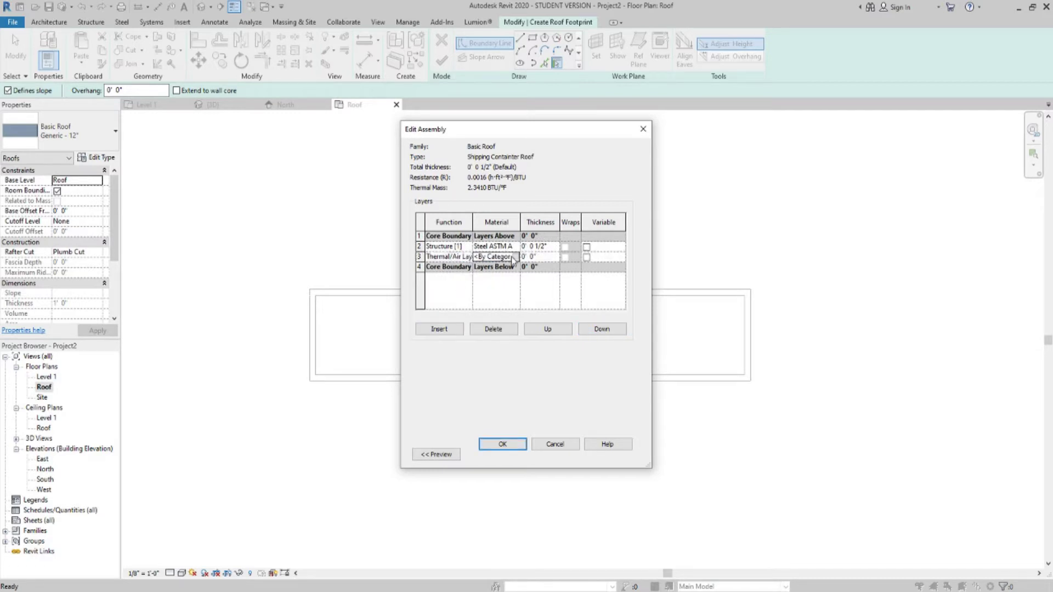
# - Search the materials for "rigid" and assign Rigid insulation to the Thermal/Air Layer
pyautogui.click(516, 257)
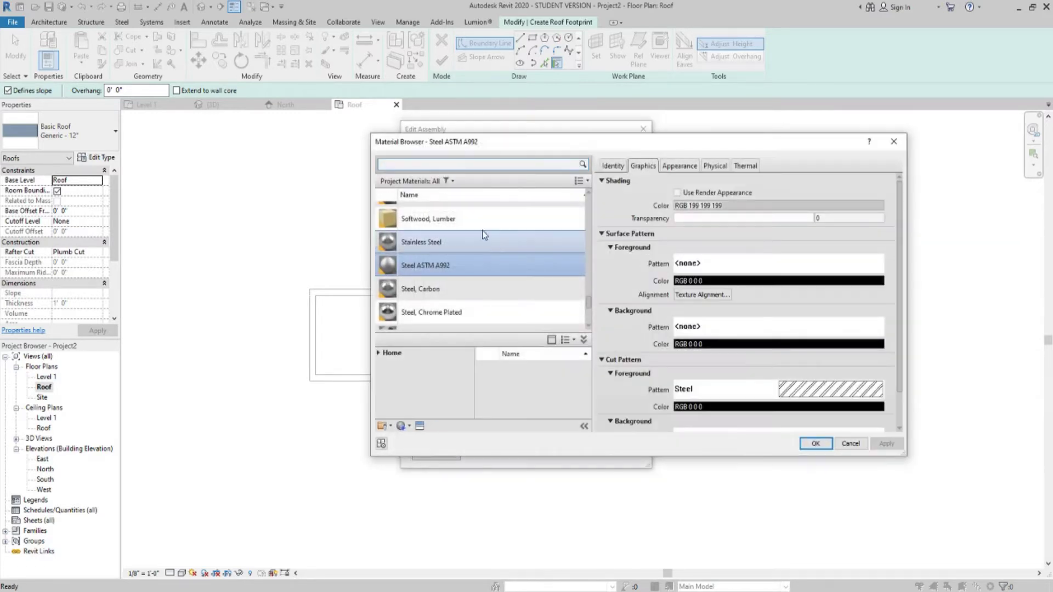
pyautogui.scroll(1, 484, 234)
pyautogui.write('r')
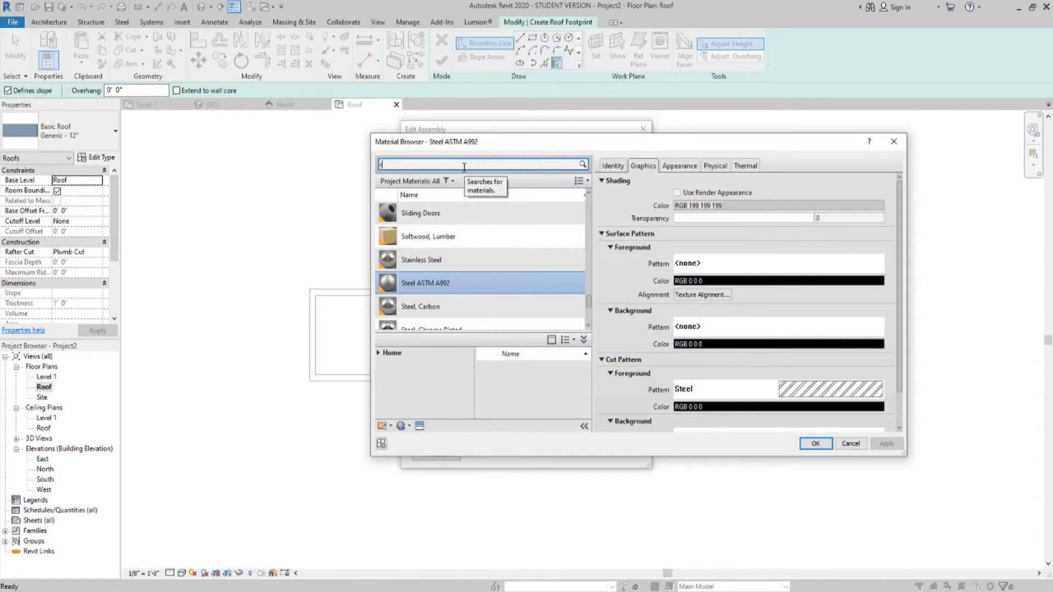
pyautogui.write('i')
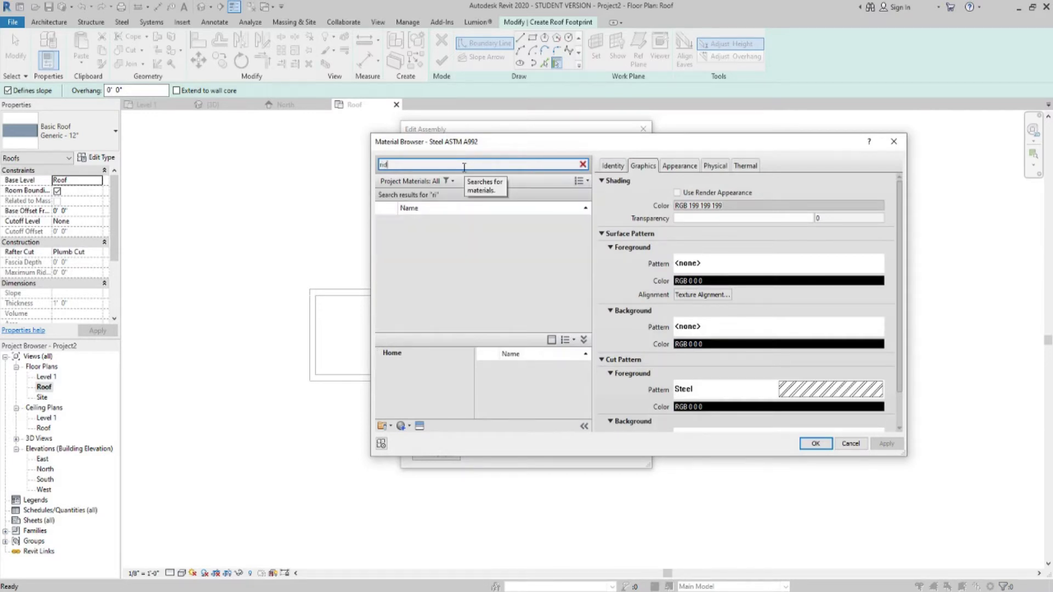
pyautogui.write('dg')
pyautogui.write('d')
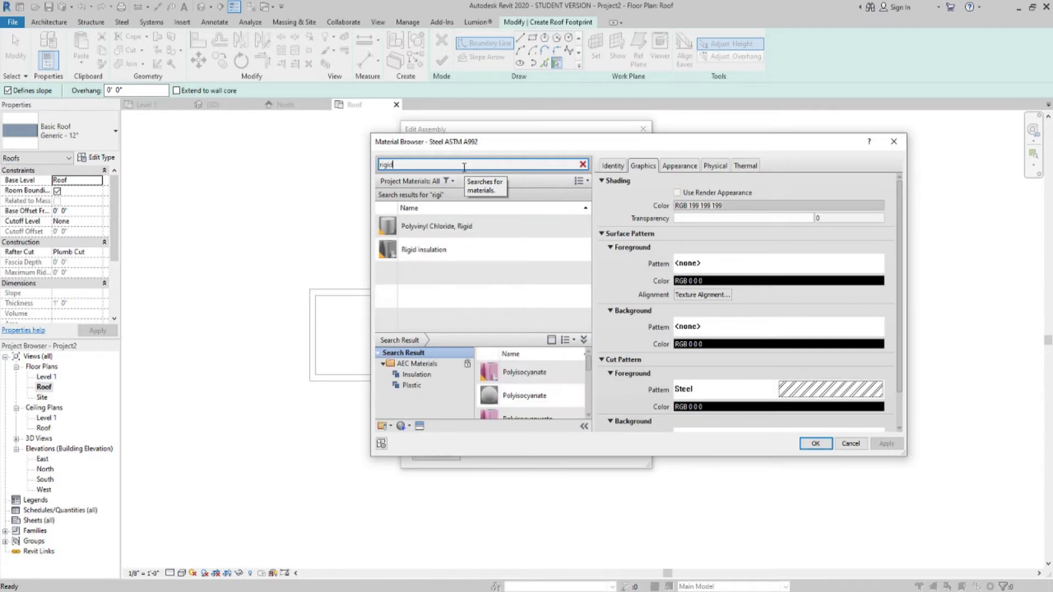
pyautogui.click(502, 251)
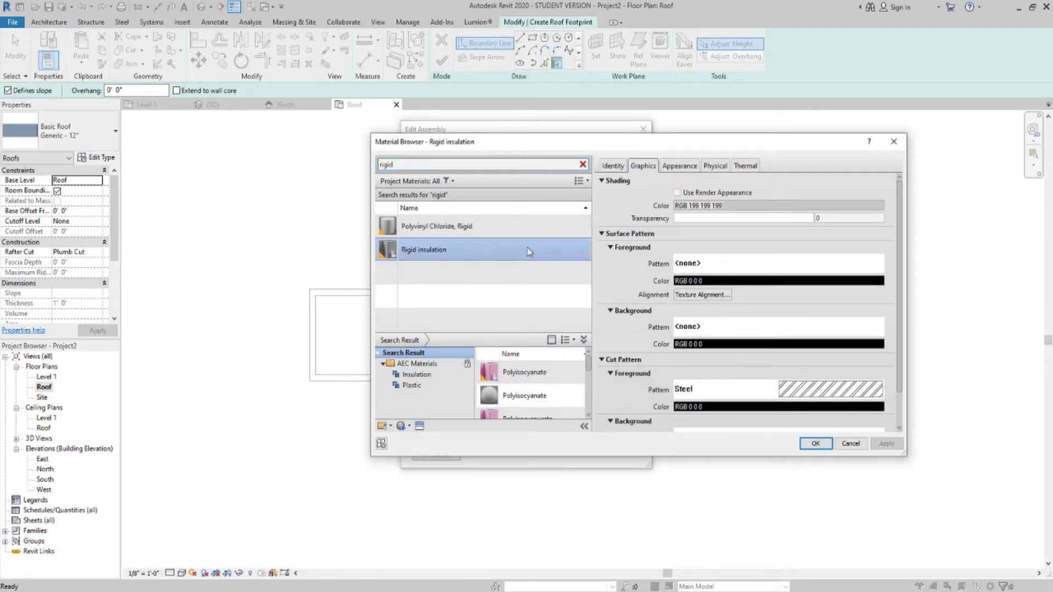
pyautogui.click(816, 443)
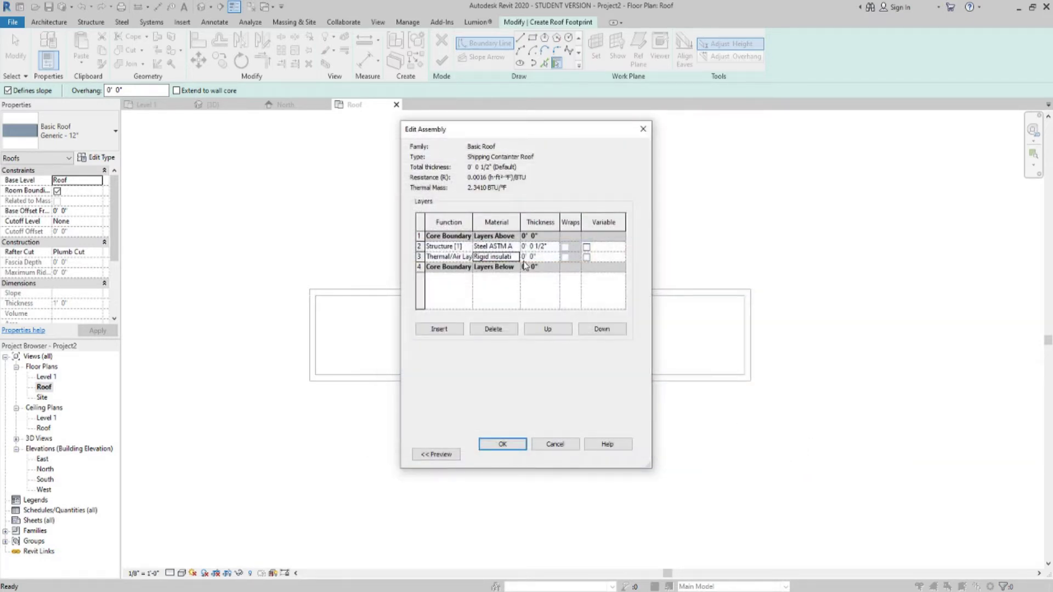
# - Set the thickness of the roof's rigid insulation layer to 4"
pyautogui.click(526, 258)
pyautogui.write('4')
pyautogui.click(488, 276)
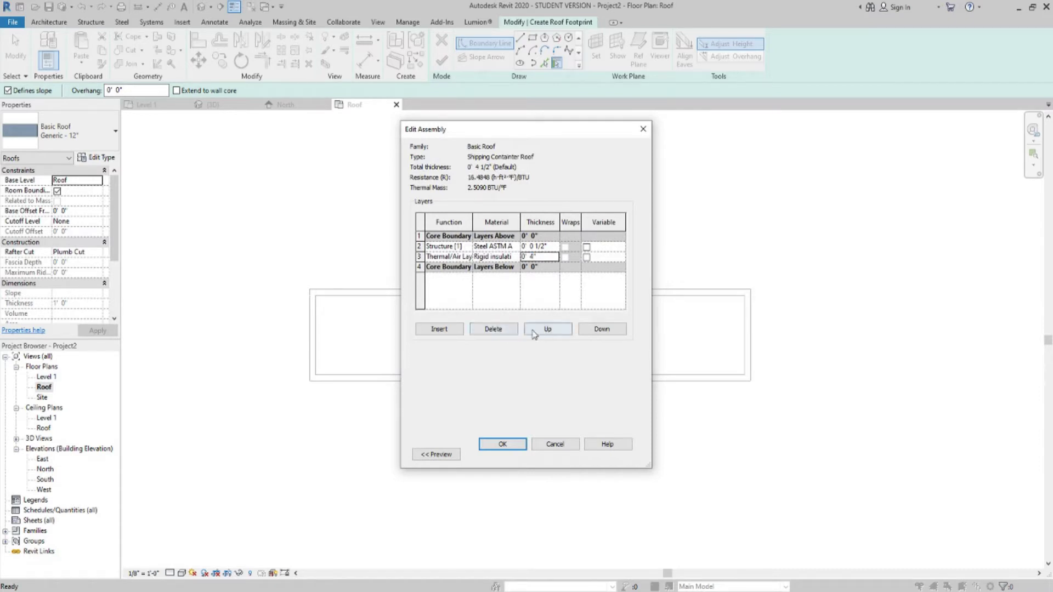
# - Insert a roof layer beneath the lower core boundary and set its function to Substrate [2]
pyautogui.click(442, 329)
pyautogui.click(583, 331)
pyautogui.click(583, 331)
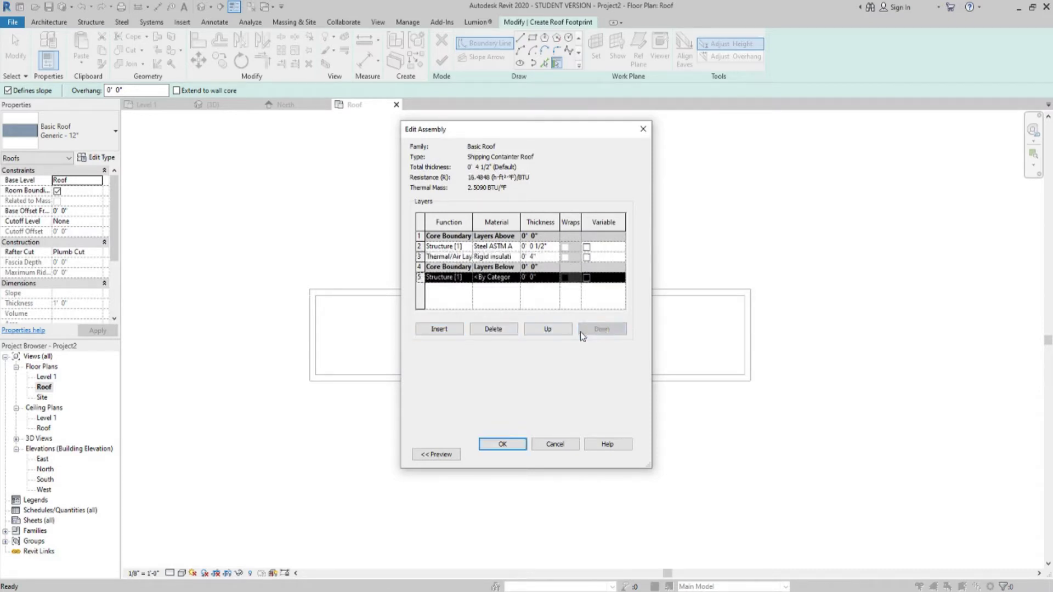
pyautogui.click(469, 278)
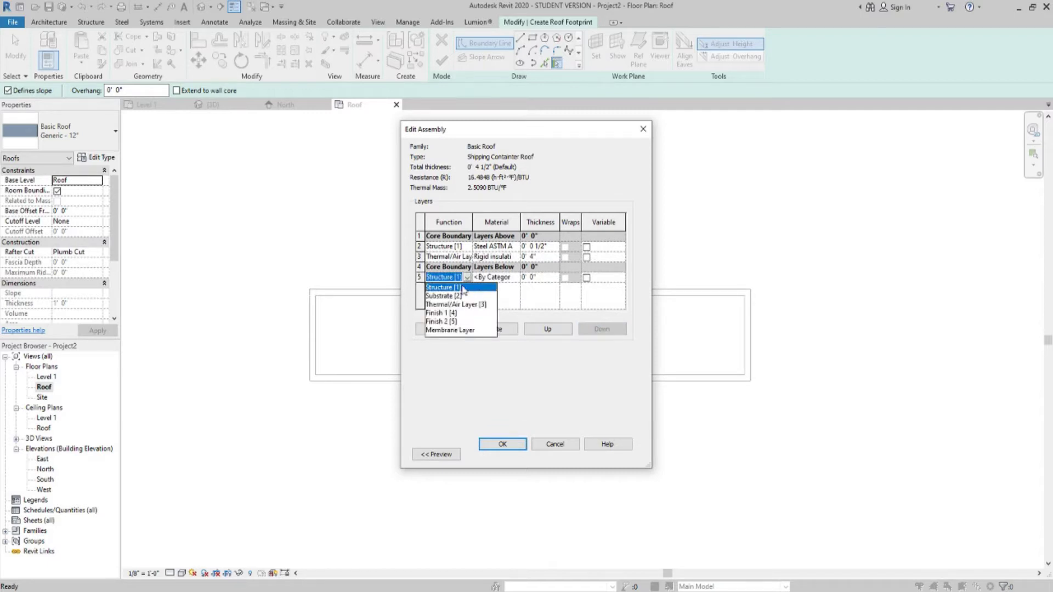
pyautogui.click(445, 297)
# - Search the materials for "metal stud" and assign Metal Stud Layer to the roof's substrate layer
pyautogui.click(508, 278)
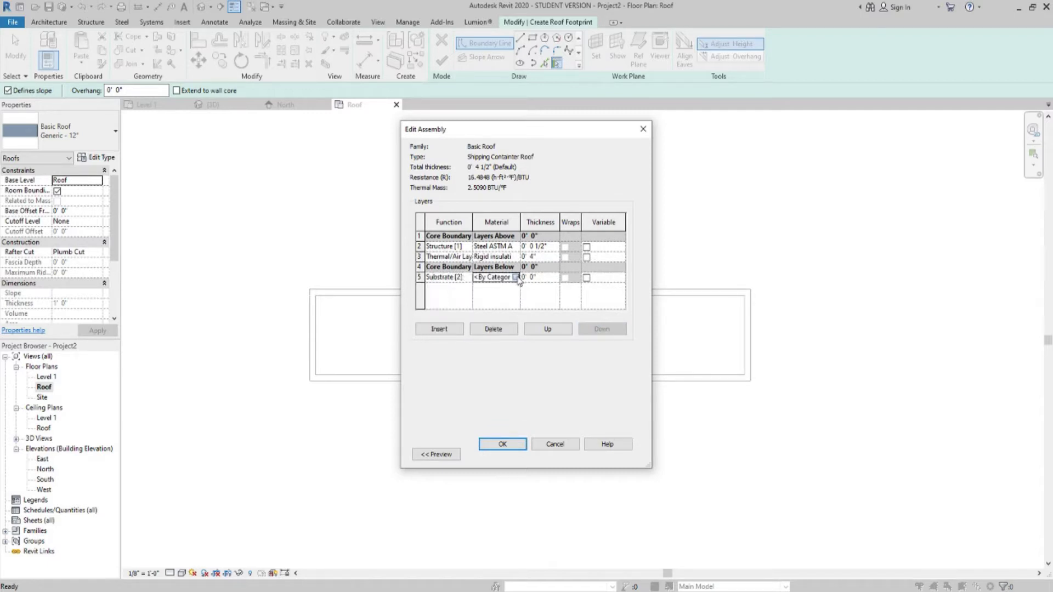
pyautogui.click(516, 278)
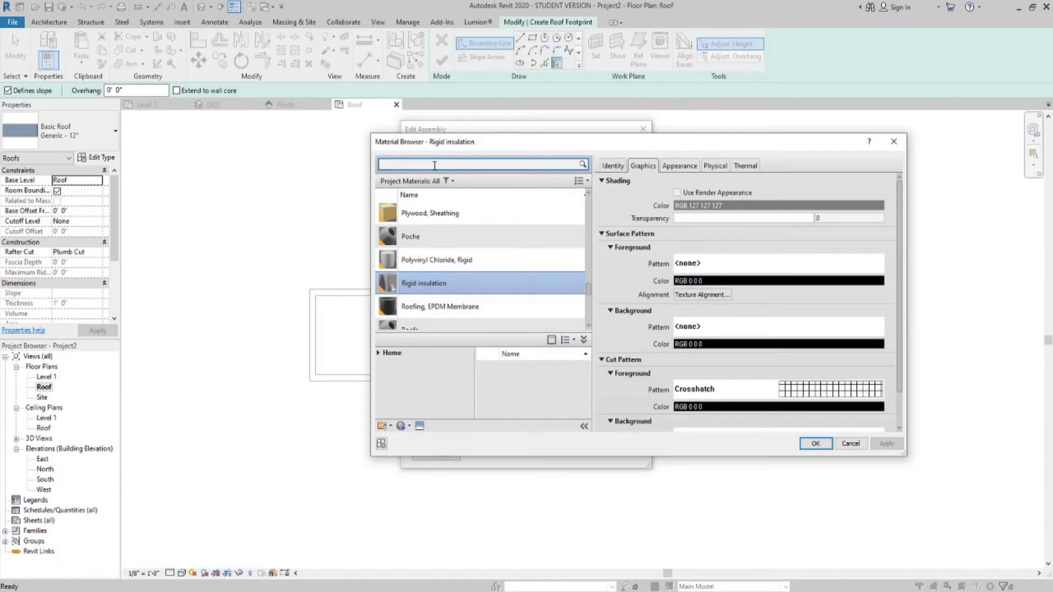
pyautogui.write('me')
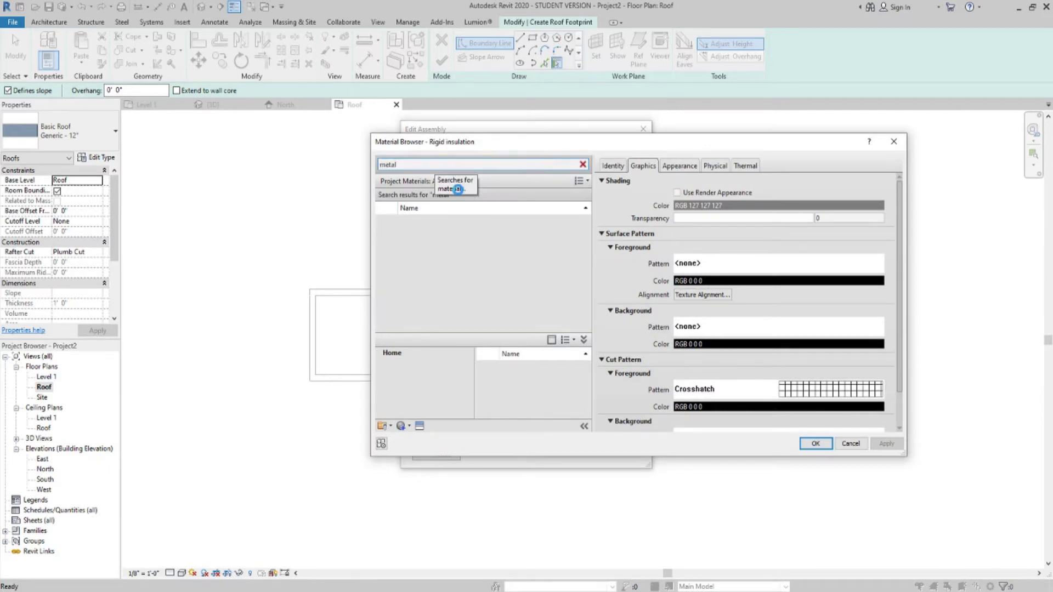
pyautogui.write('tal')
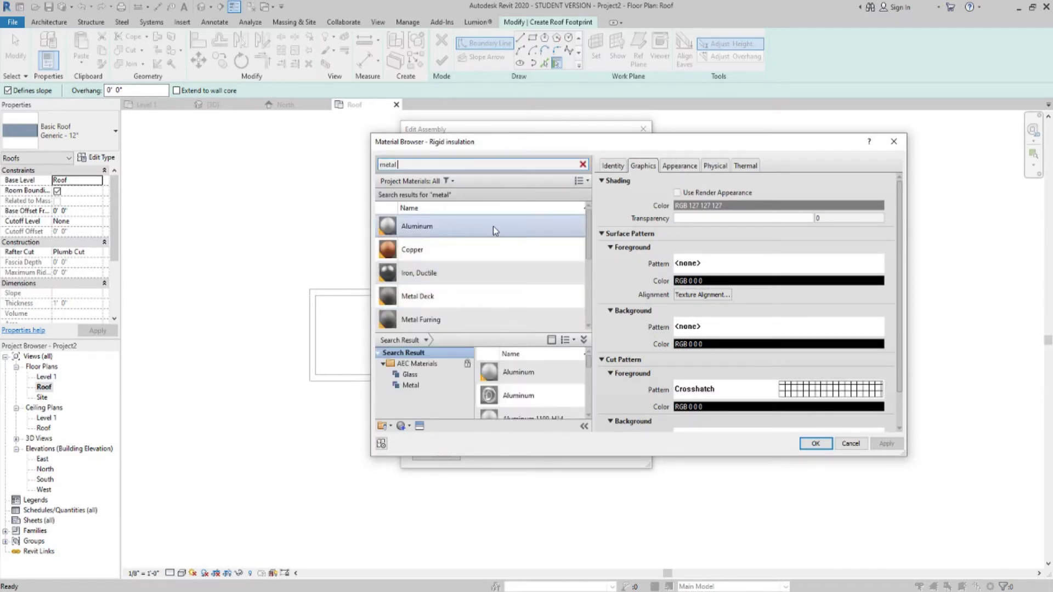
pyautogui.write(' stud')
pyautogui.click(503, 233)
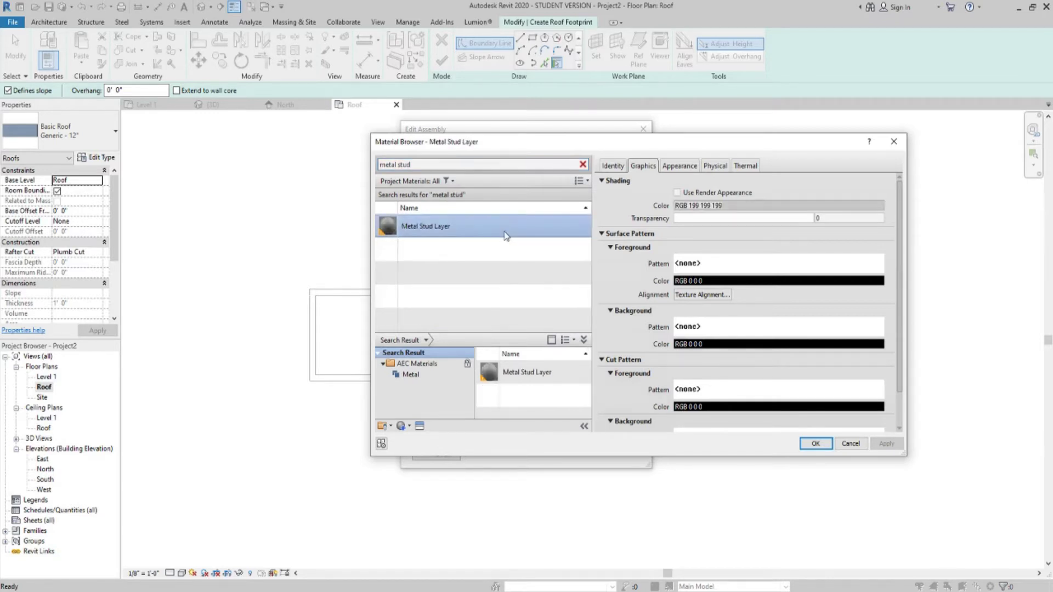
pyautogui.click(816, 443)
# - Set the thickness of the roof's metal stud substrate layer to 1.5"
pyautogui.click(531, 278)
pyautogui.click(532, 277)
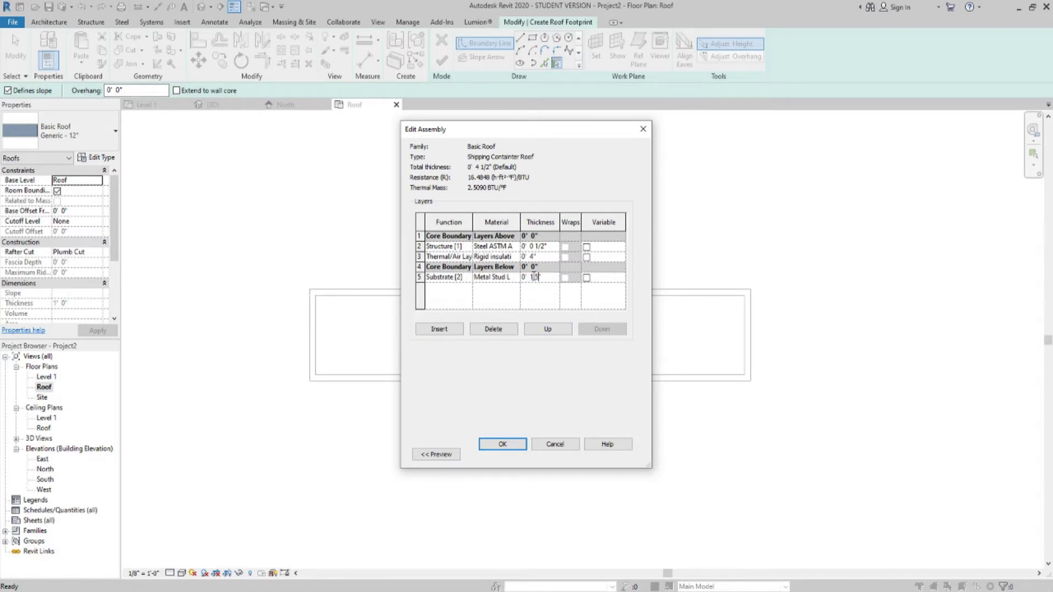
pyautogui.write('1.5')
pyautogui.click(548, 294)
# - Insert a roof layer below the metal stud substrate and set its function to Finish 1 [4]
pyautogui.click(439, 329)
pyautogui.click(592, 330)
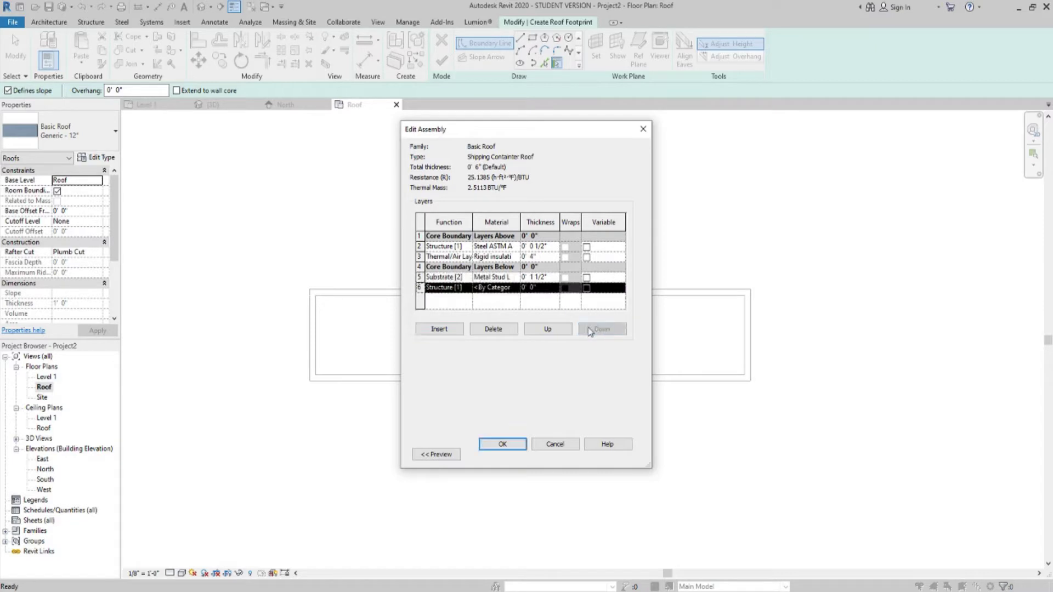
pyautogui.click(445, 287)
pyautogui.click(468, 289)
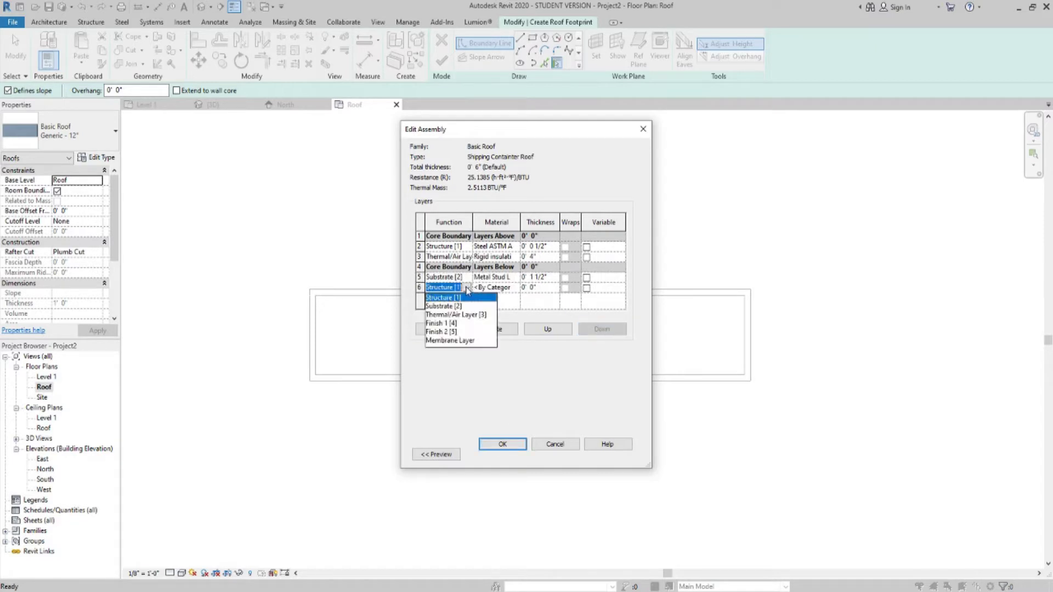
pyautogui.click(443, 324)
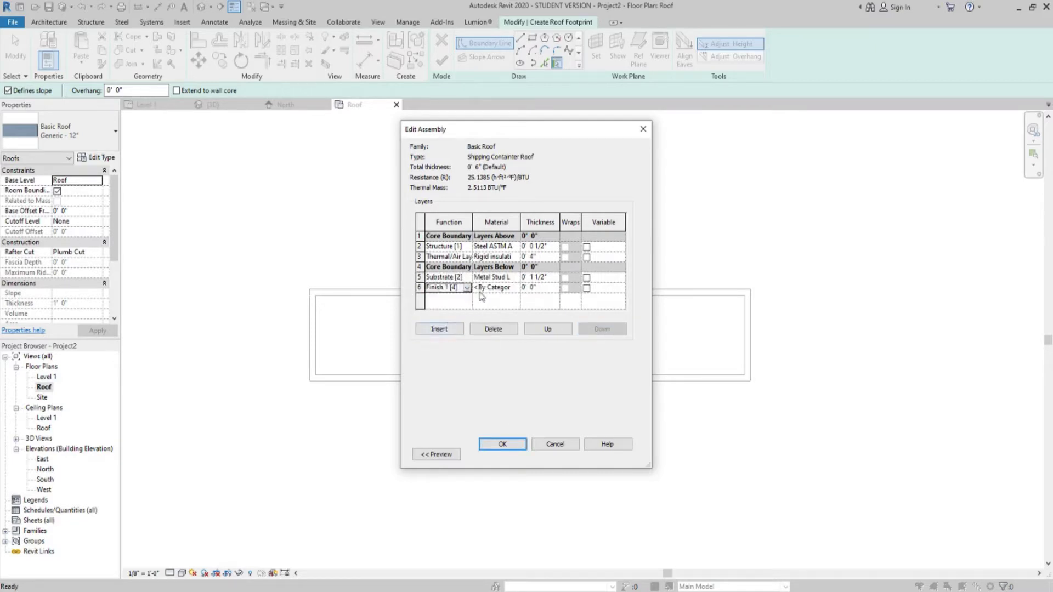
# - Search the materials for "gypsum" and assign Gypsum Wall Board to the roof's Finish 1 layer
pyautogui.click(496, 289)
pyautogui.click(517, 288)
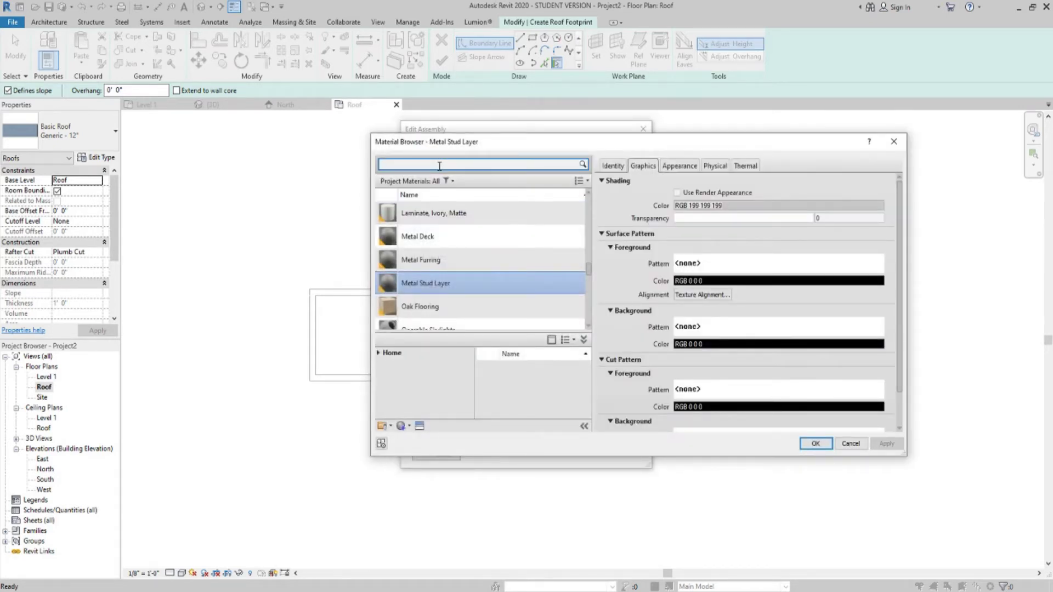
pyautogui.write('gypsum')
pyautogui.click(452, 227)
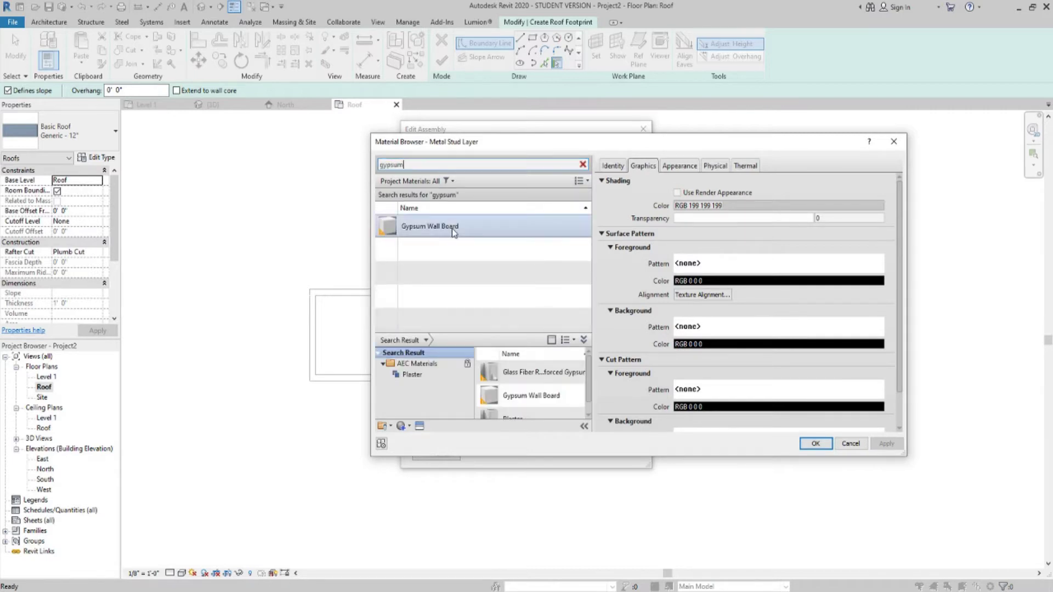
pyautogui.click(816, 443)
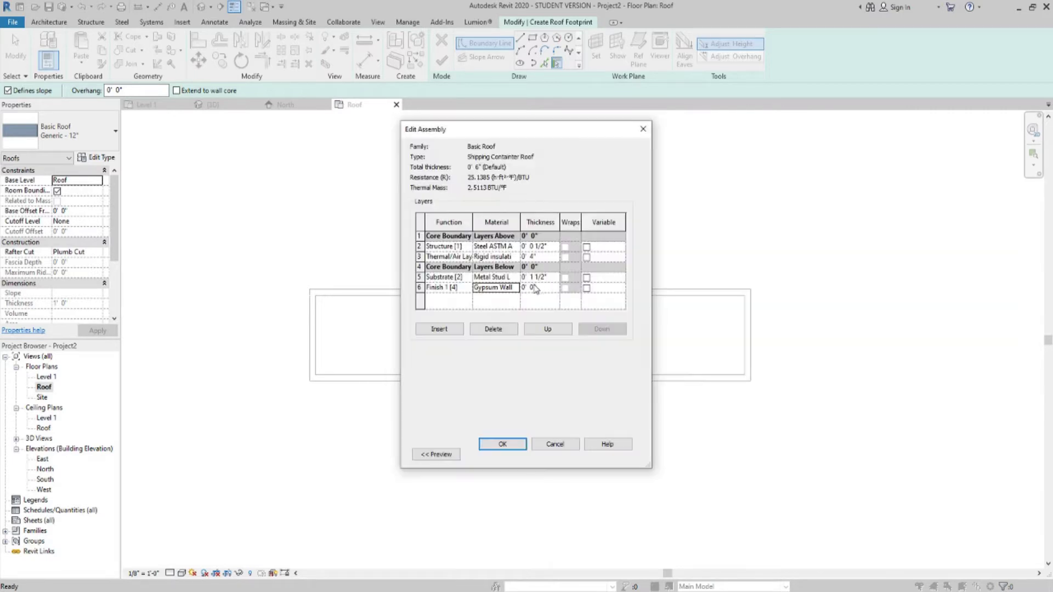
# - Set the thickness of the roof's gypsum finish layer to 1/2" and accept the roof assembly and type properties
pyautogui.click(532, 288)
pyautogui.press('Return')
pyautogui.click(509, 444)
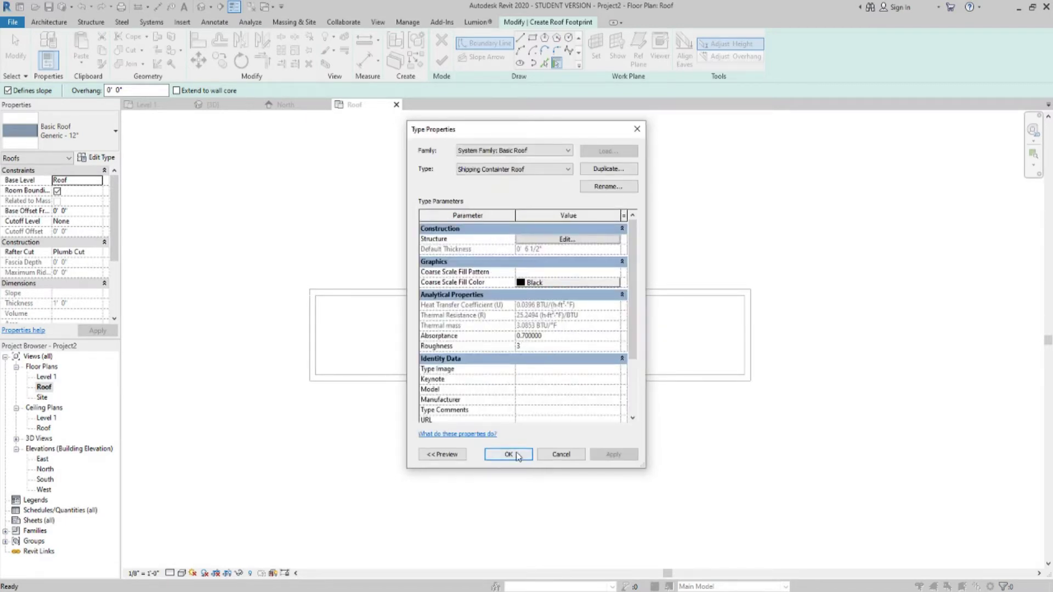
pyautogui.click(515, 459)
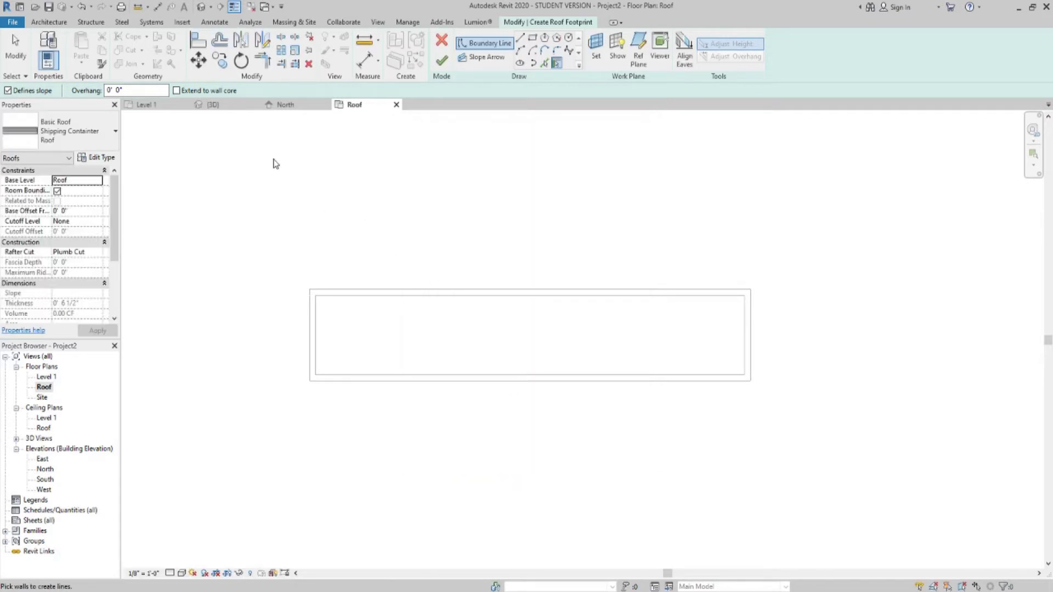
pyautogui.click(532, 39)
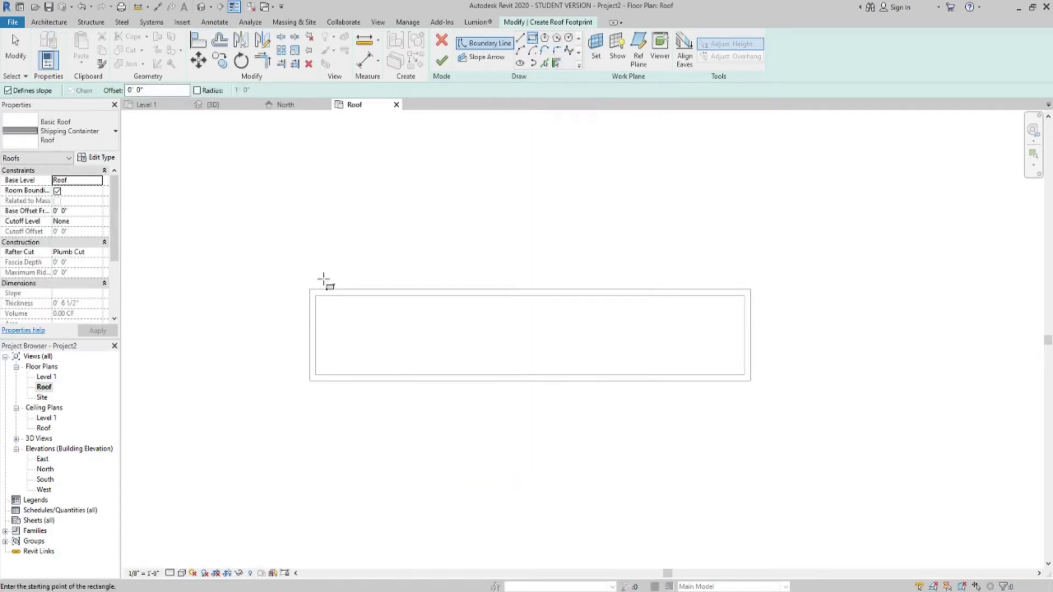
pyautogui.click(310, 289)
pyautogui.click(751, 381)
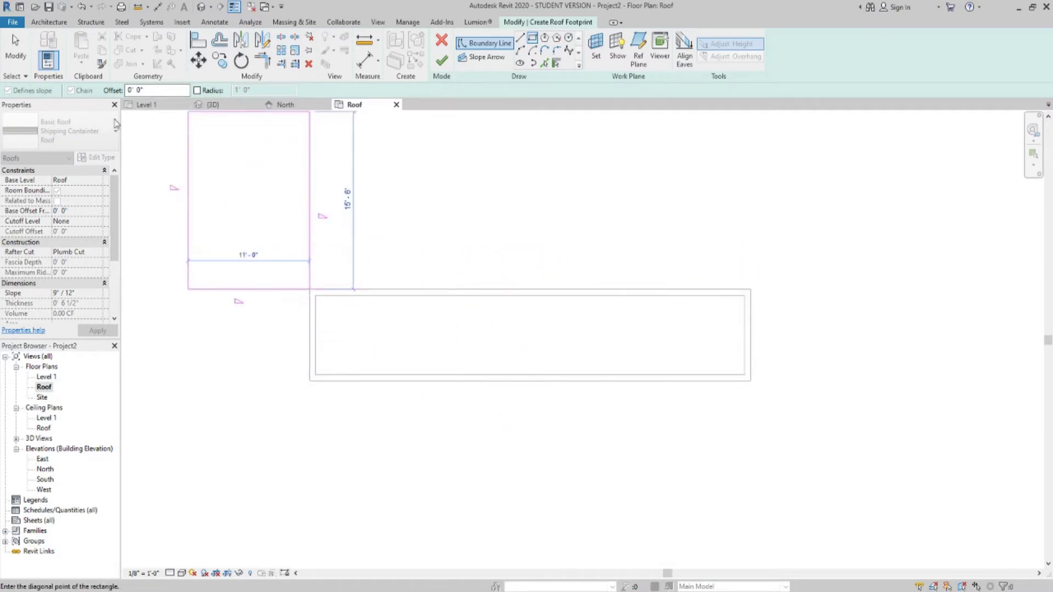
pyautogui.press('Escape')
pyautogui.press('Escape')
# - Draw a rectangular roof boundary with Defines slope off along the container's outer wall faces, then finish the roof and view it in 3D
pyautogui.click(484, 42)
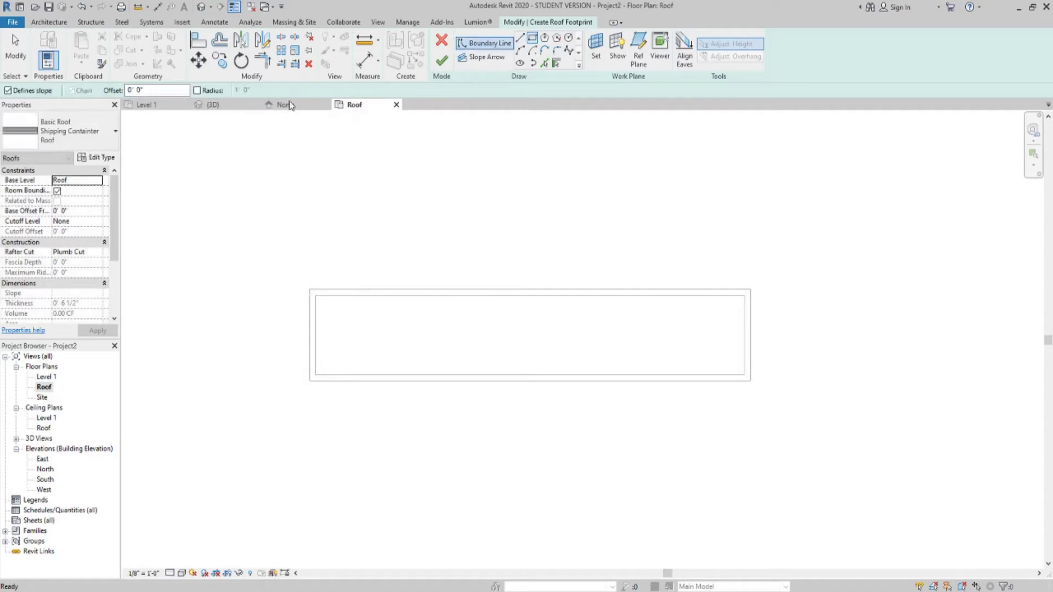
pyautogui.click(8, 91)
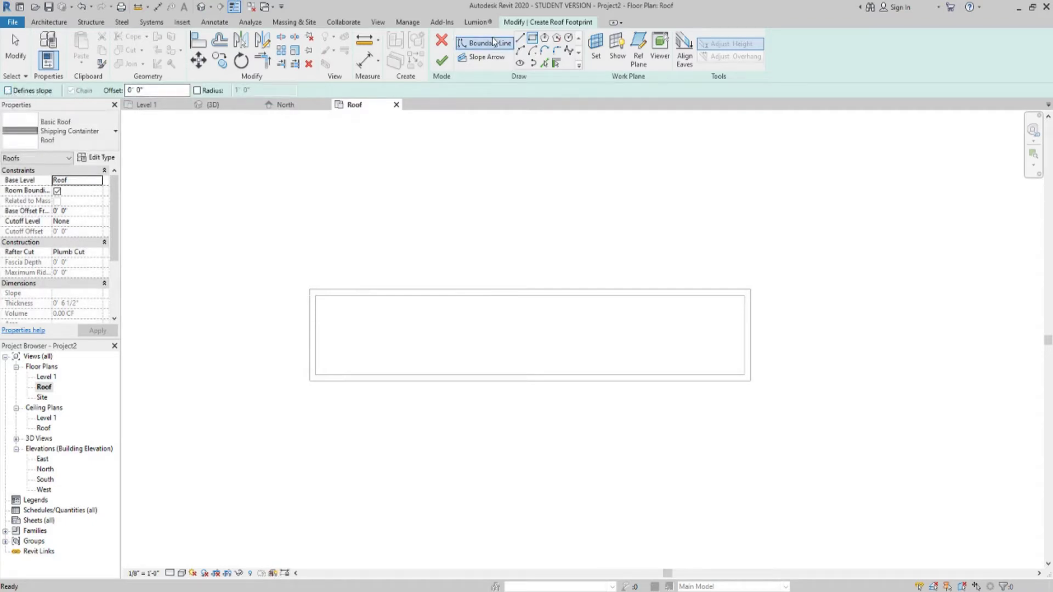
pyautogui.click(534, 39)
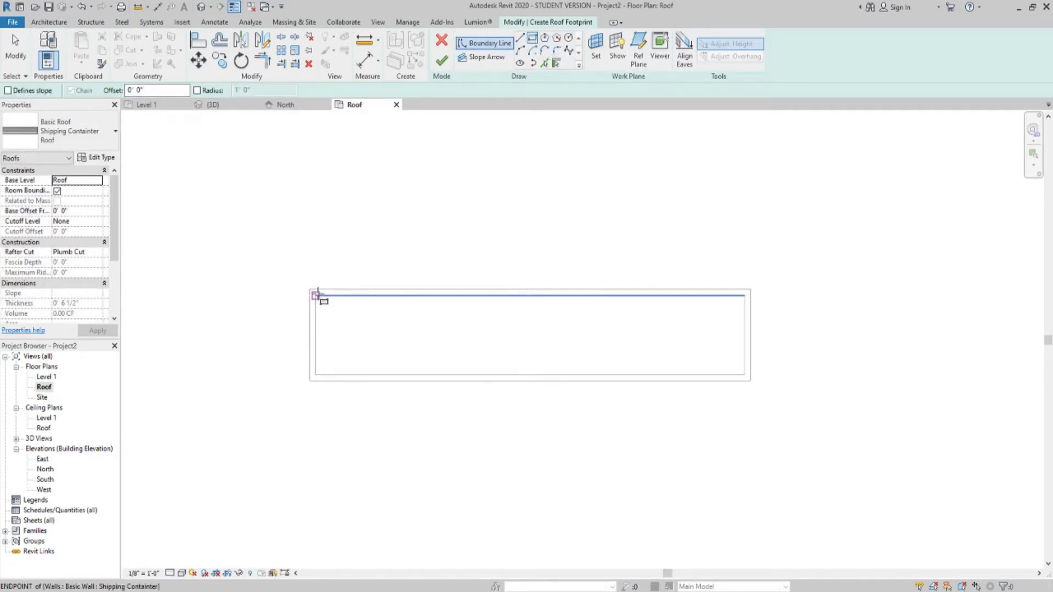
pyautogui.click(315, 291)
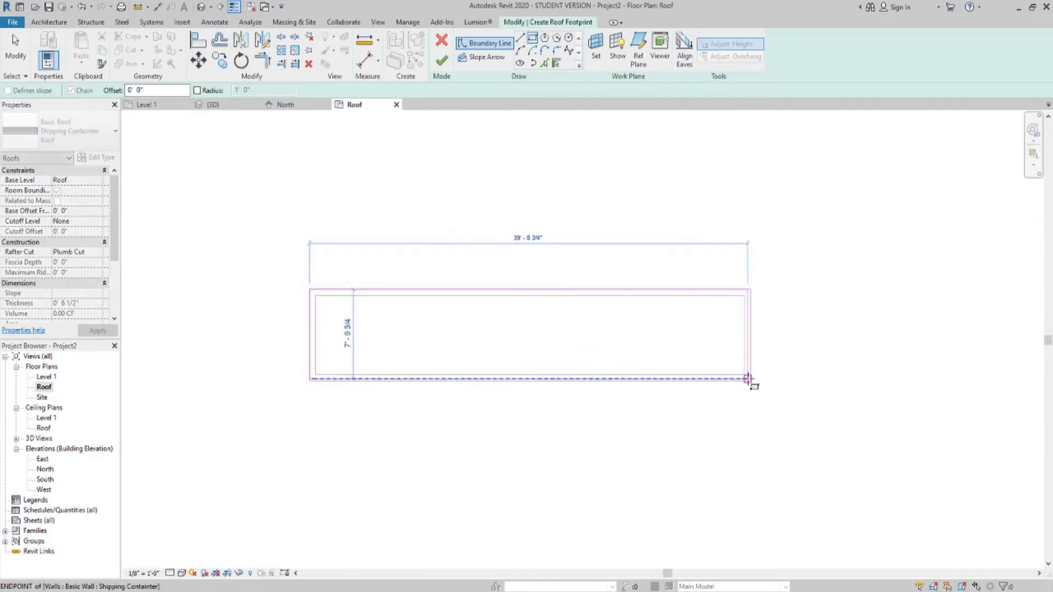
pyautogui.click(751, 381)
pyautogui.click(441, 61)
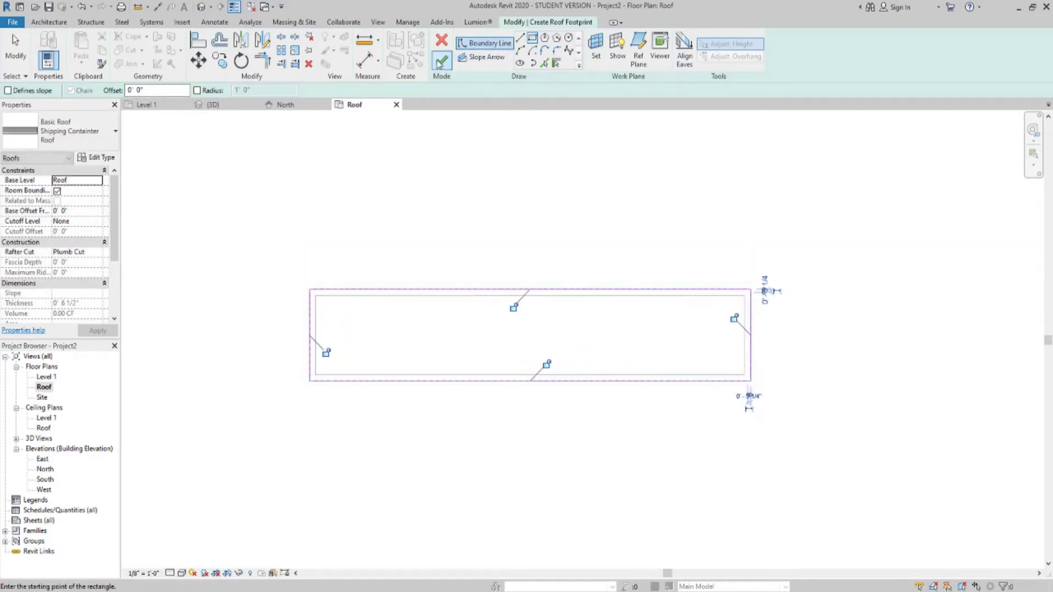
pyautogui.click(439, 202)
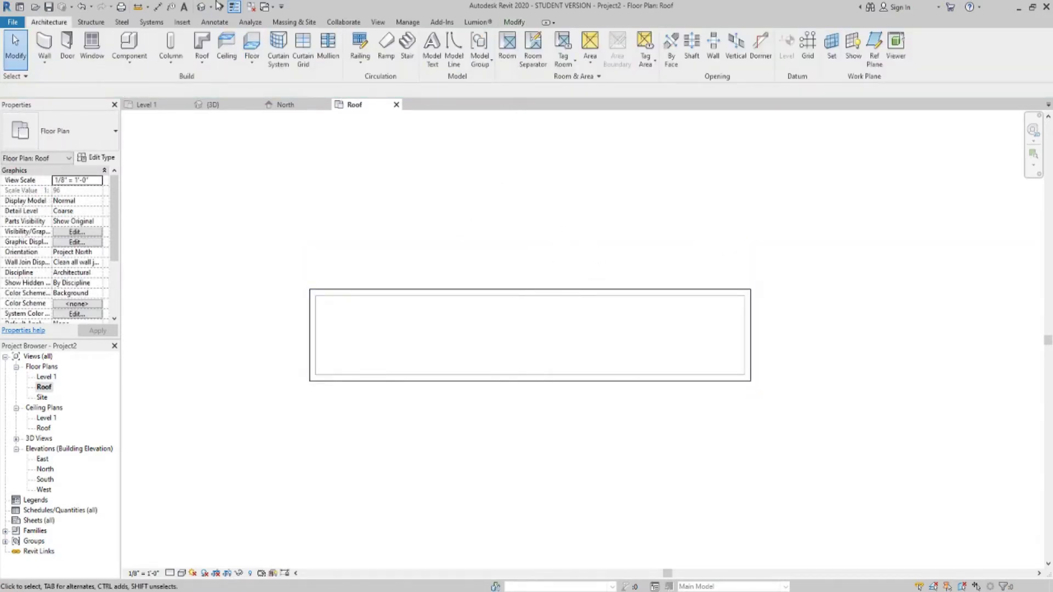
pyautogui.click(201, 6)
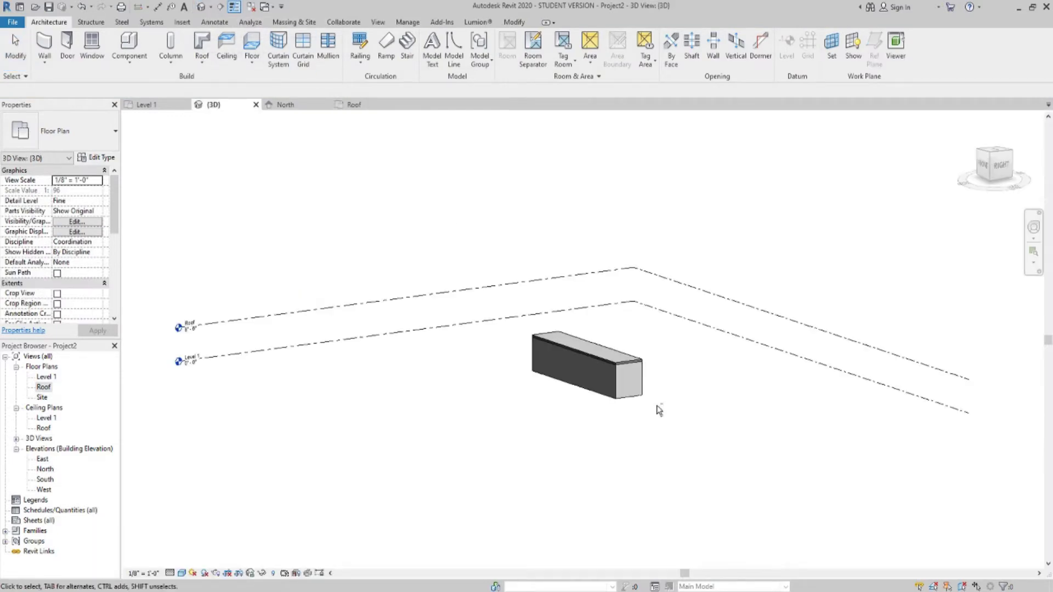
pyautogui.keyDown('shift'); pyautogui.moveTo(661, 410); pyautogui.dragTo(687, 378, button='middle'); pyautogui.keyUp('shift')
pyautogui.scroll(5, 601, 357)
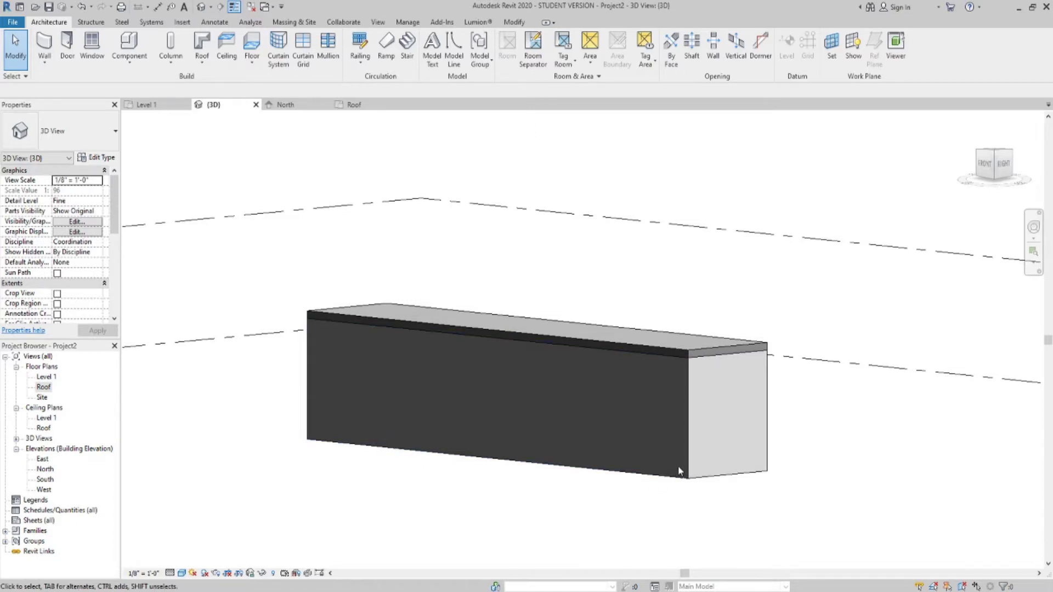
# - Start a floor in the Level 1 plan and duplicate the Generic - 12" floor type as "Shipping Container Floor"
pyautogui.doubleClick(46, 377)
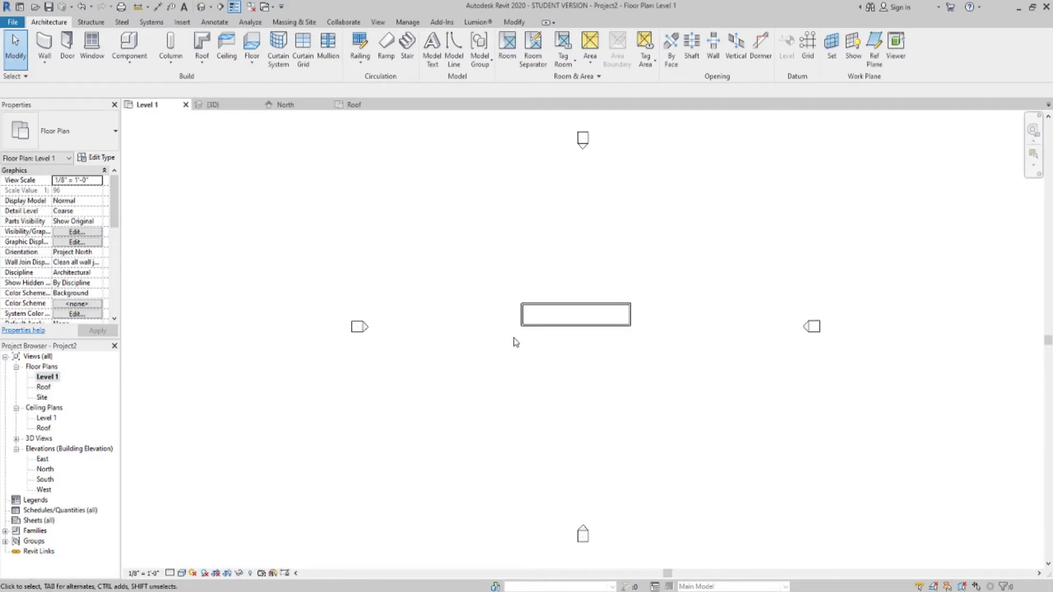
pyautogui.scroll(4, 581, 311)
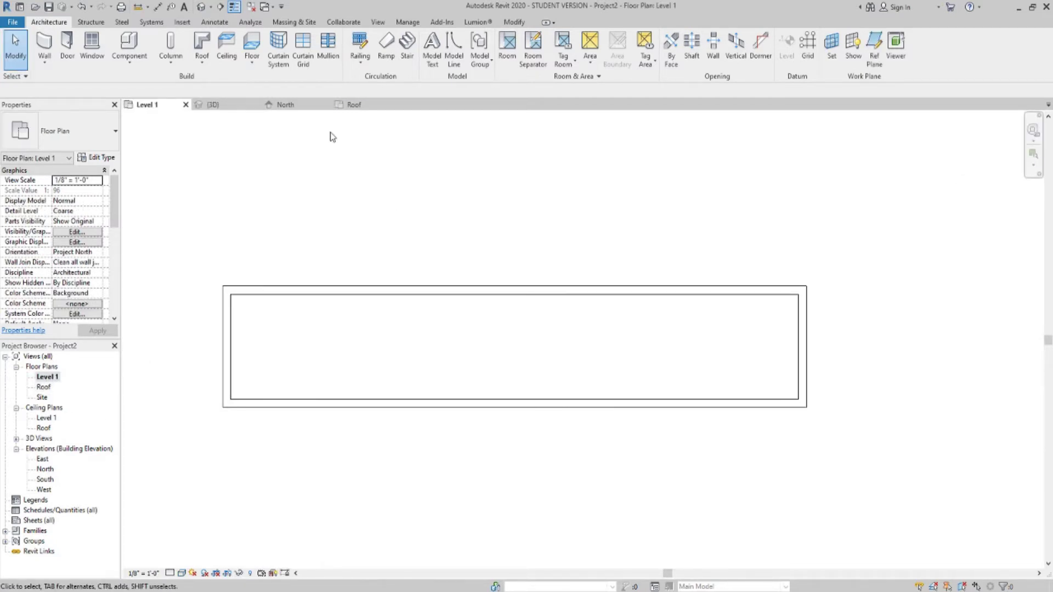
pyautogui.click(252, 45)
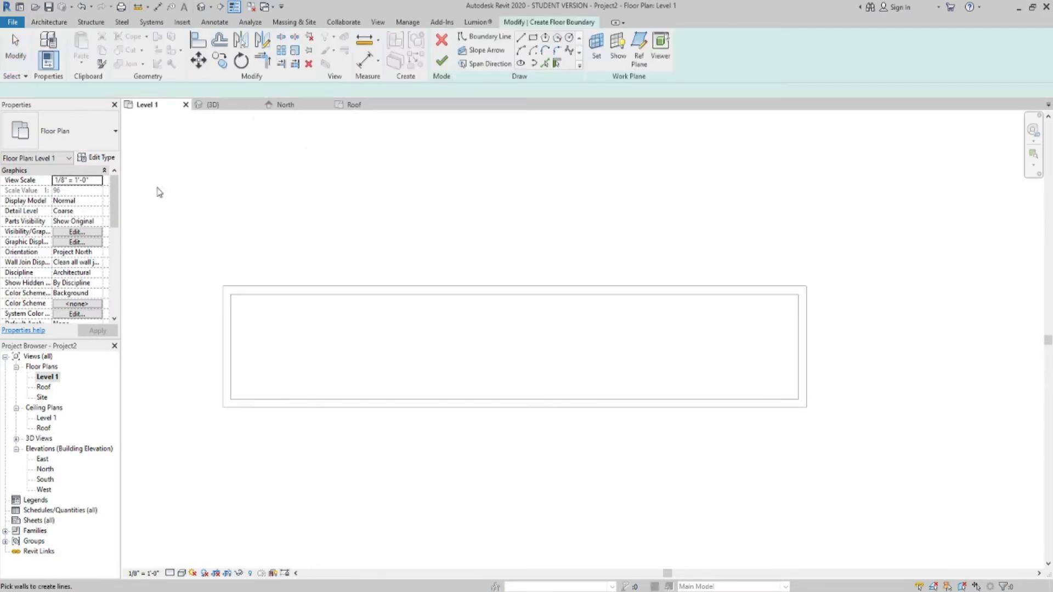
pyautogui.click(96, 158)
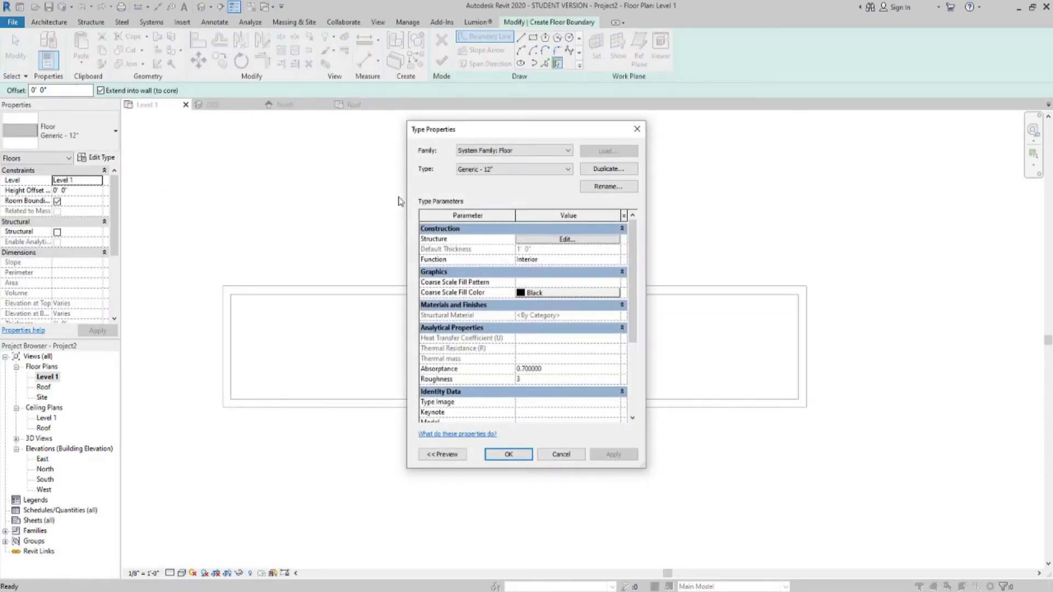
pyautogui.click(608, 169)
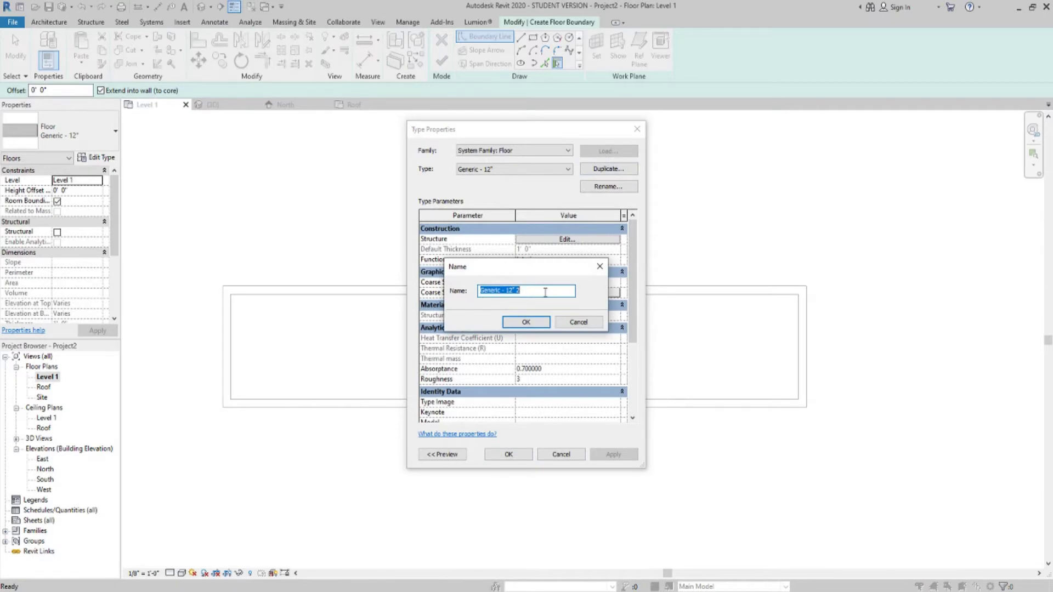
pyautogui.write('Shipping Container Floor')
pyautogui.press('Return')
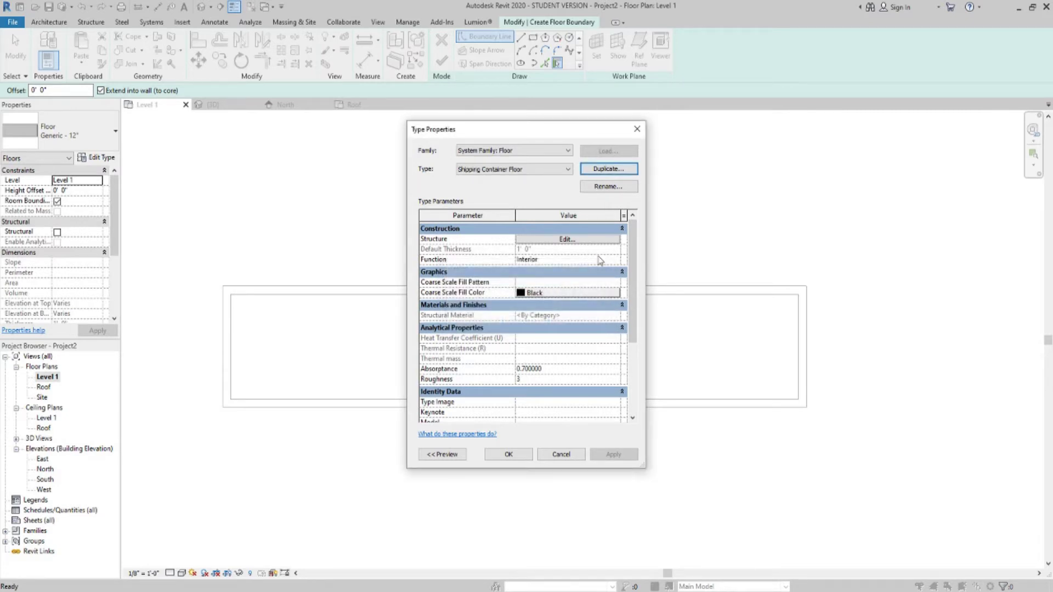
# - Open the floor type's structure, search the materials for "steel" and assign Steel ASTM A992 to the Structure [1] layer
pyautogui.click(566, 240)
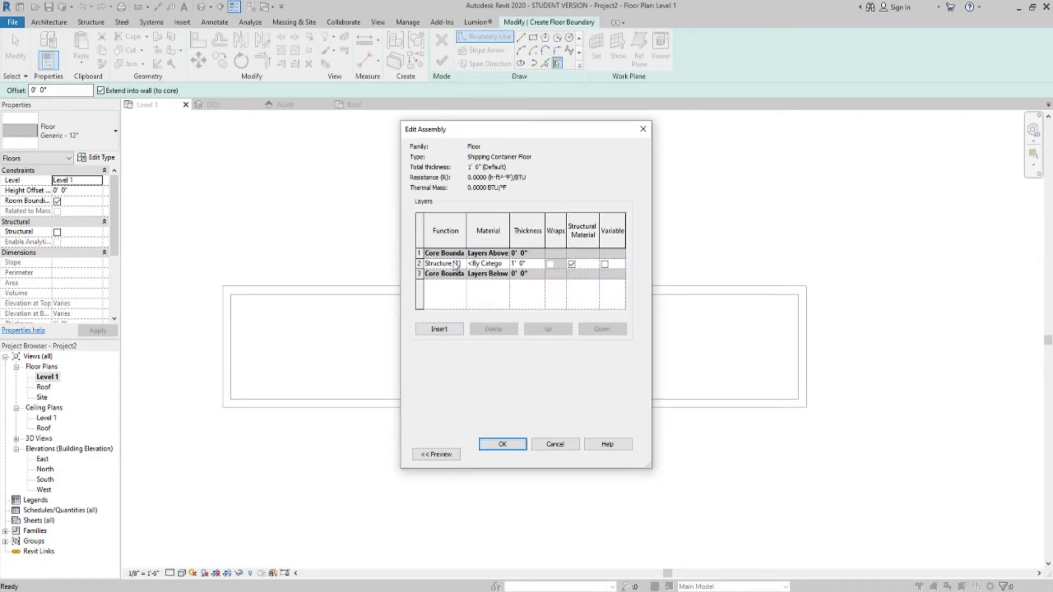
pyautogui.click(503, 264)
pyautogui.click(505, 264)
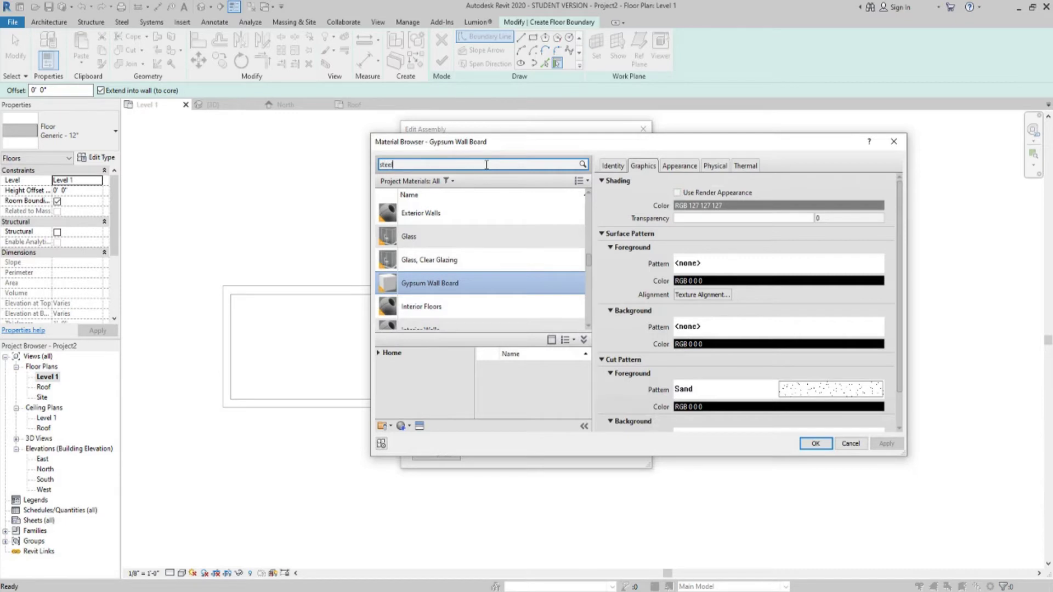
pyautogui.click(487, 165)
pyautogui.write('steel')
pyautogui.press('Return')
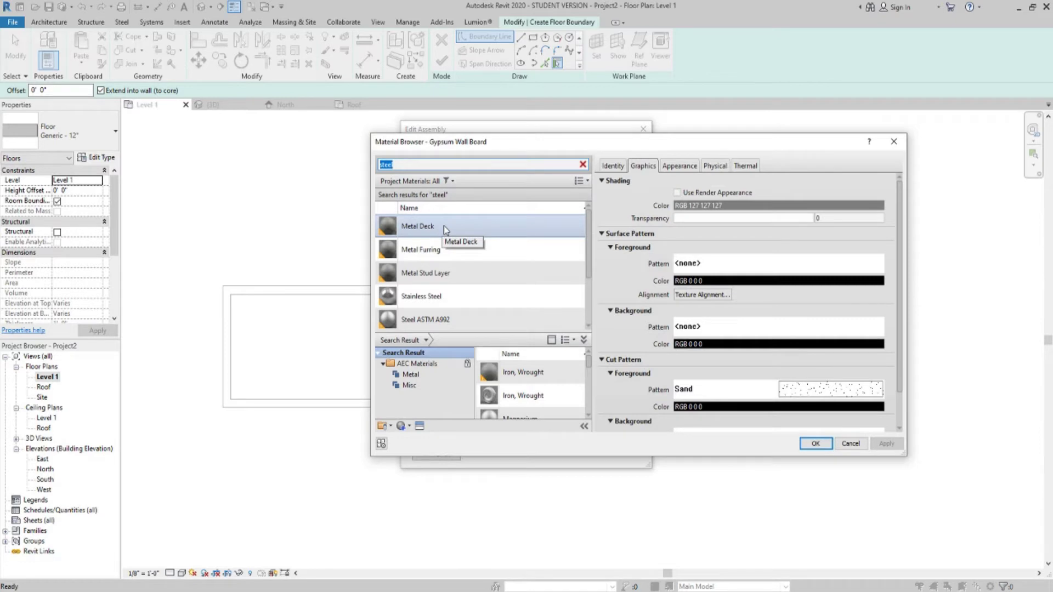
pyautogui.scroll(-1, 495, 255)
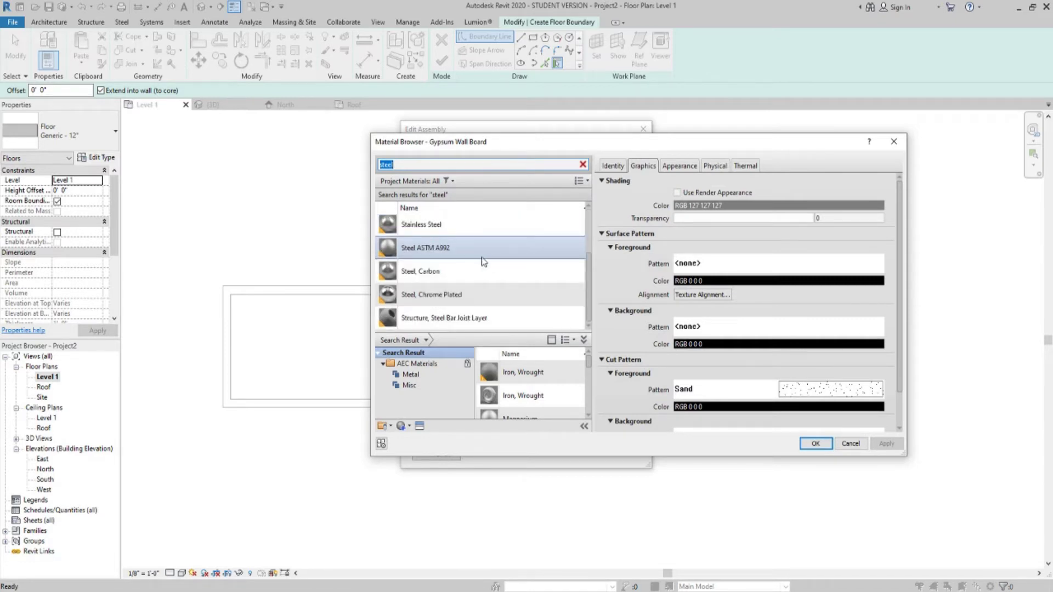
pyautogui.click(462, 250)
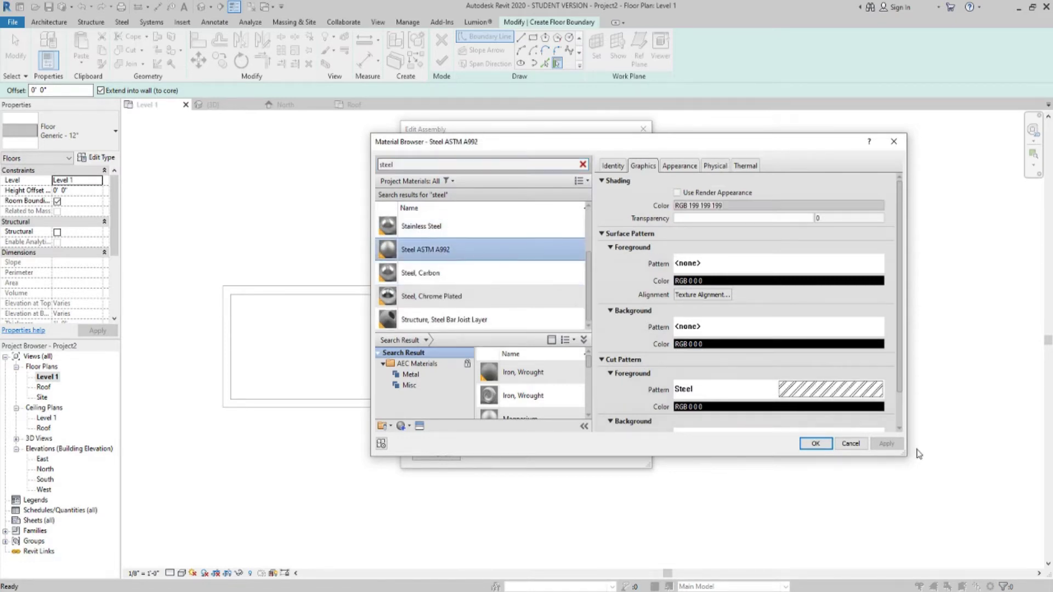
pyautogui.click(815, 443)
# - Set the thickness of the floor's steel structure layer to 1/2"
pyautogui.click(519, 263)
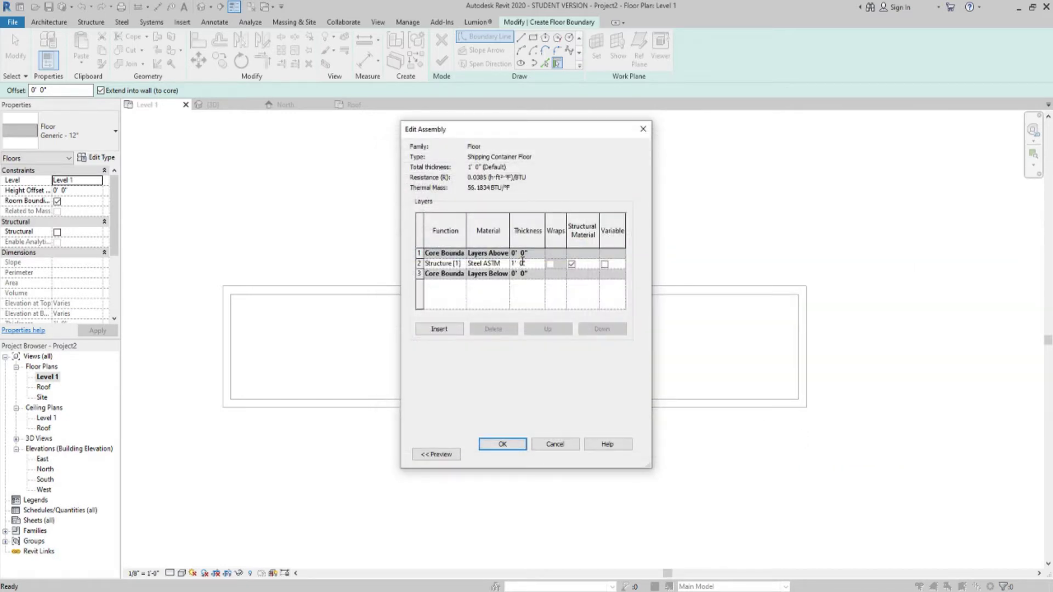
pyautogui.moveTo(522, 262); pyautogui.dragTo(502, 266)
pyautogui.press('BackSpace')
pyautogui.write('.5"')
pyautogui.press('Return')
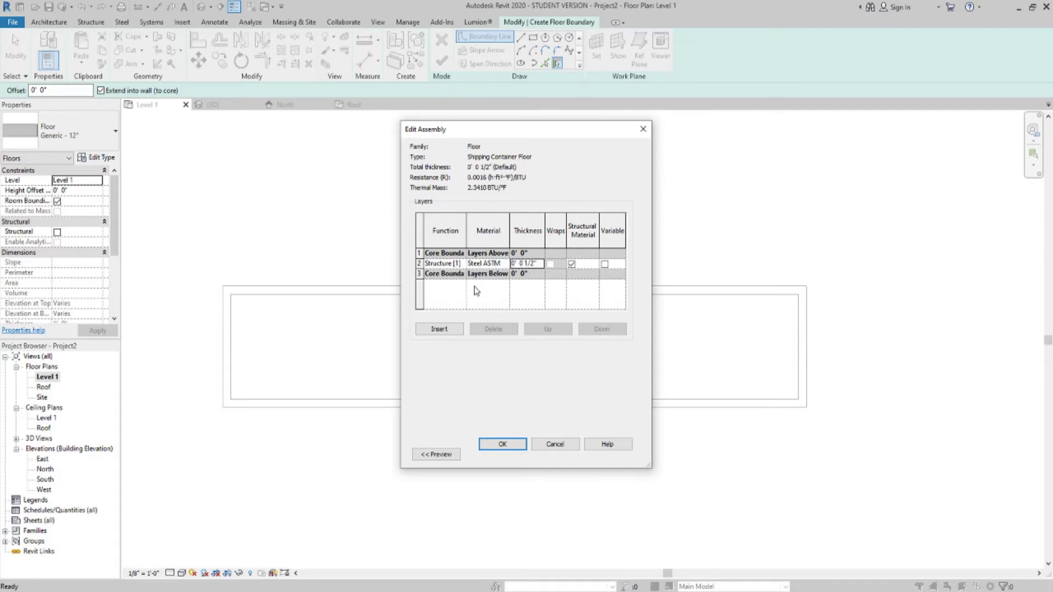
# - Insert a new layer below the steel layer and set its function to Thermal/Air Layer [3]
pyautogui.click(455, 331)
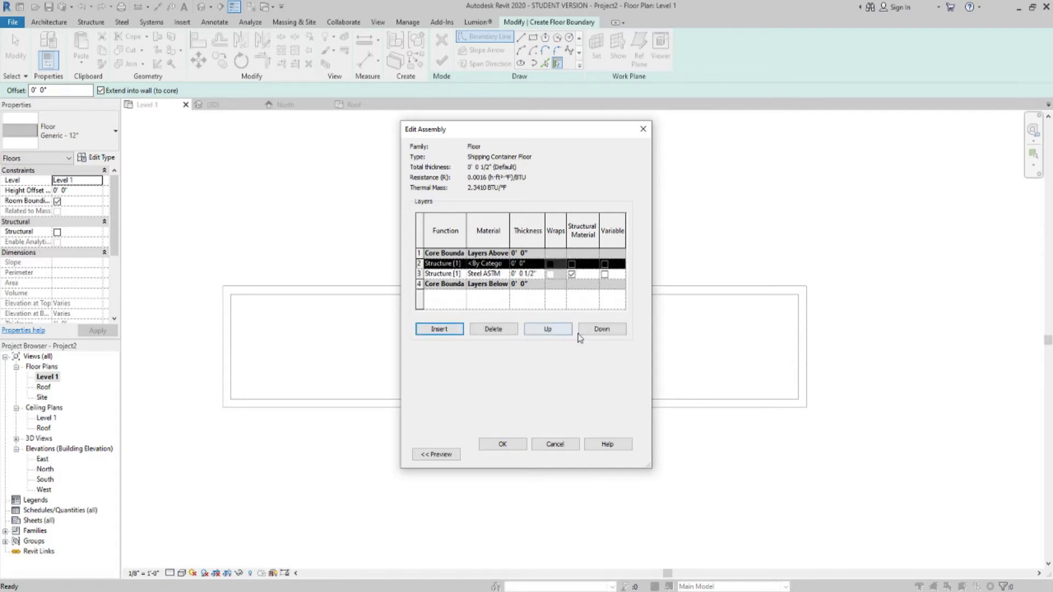
pyautogui.click(601, 330)
pyautogui.click(462, 274)
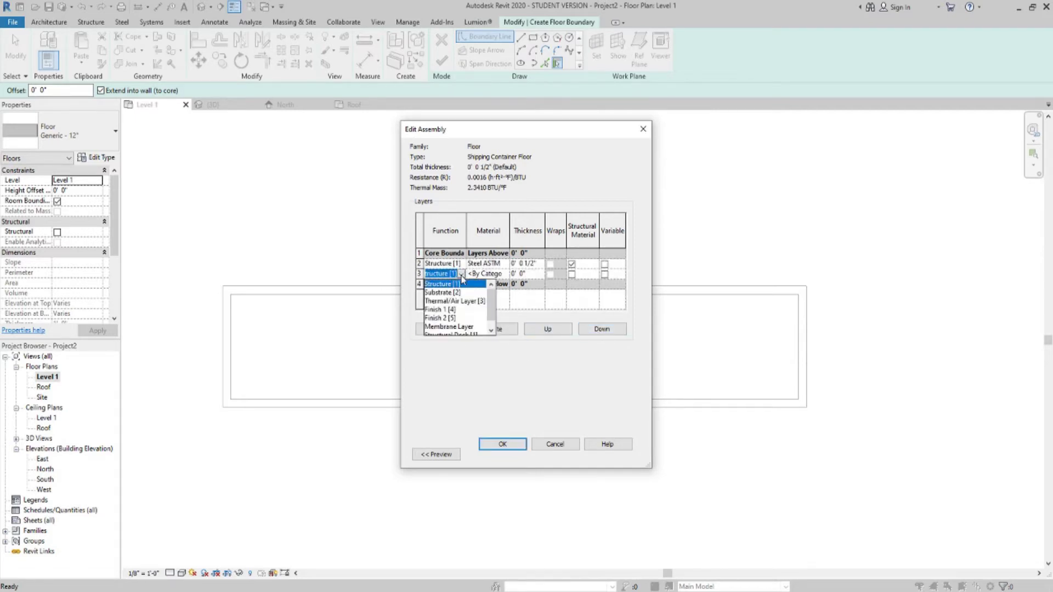
pyautogui.click(464, 306)
# - Search the materials for "rigid", assign Rigid insulation to the floor's thermal layer and set its thickness to 4"
pyautogui.click(495, 272)
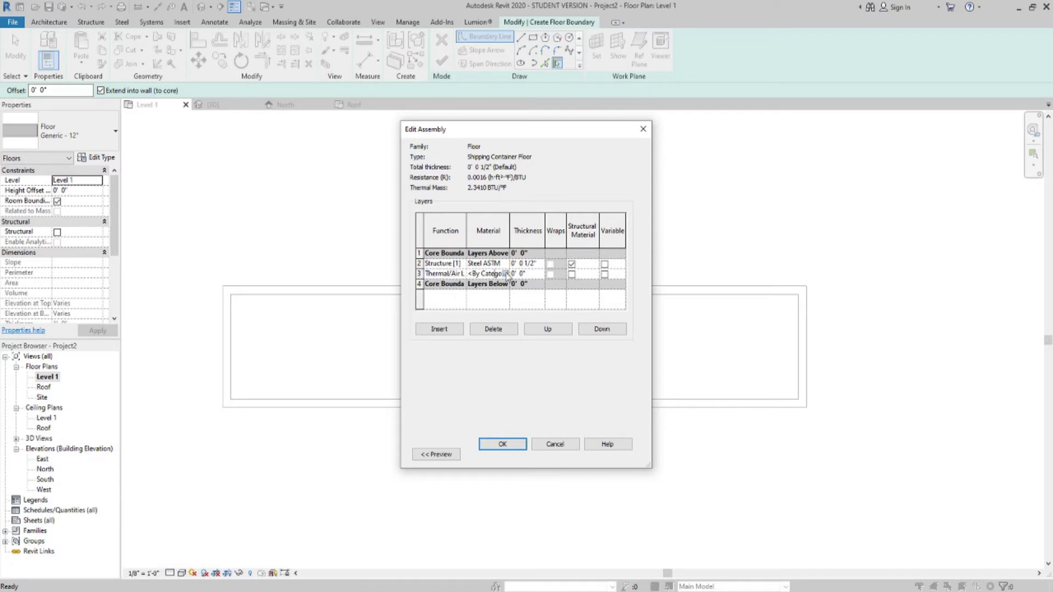
pyautogui.click(506, 274)
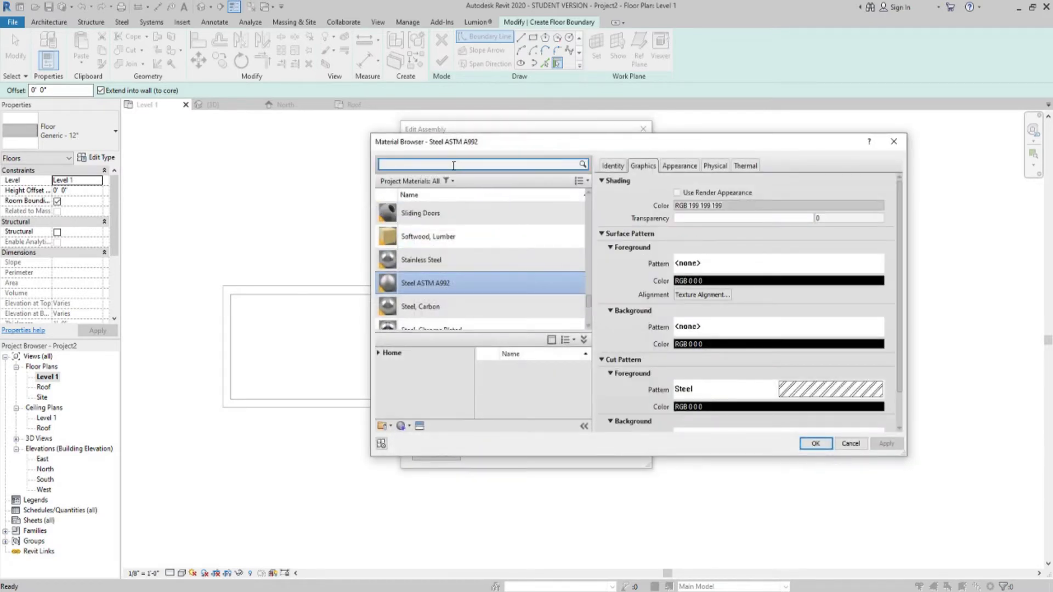
pyautogui.click(452, 165)
pyautogui.write('rigid')
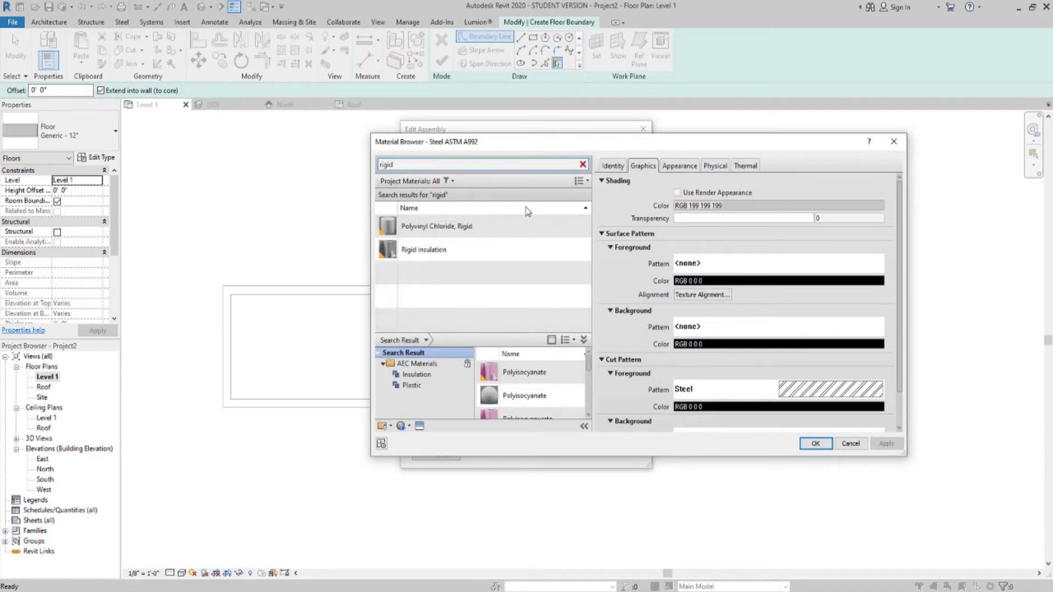
pyautogui.click(456, 250)
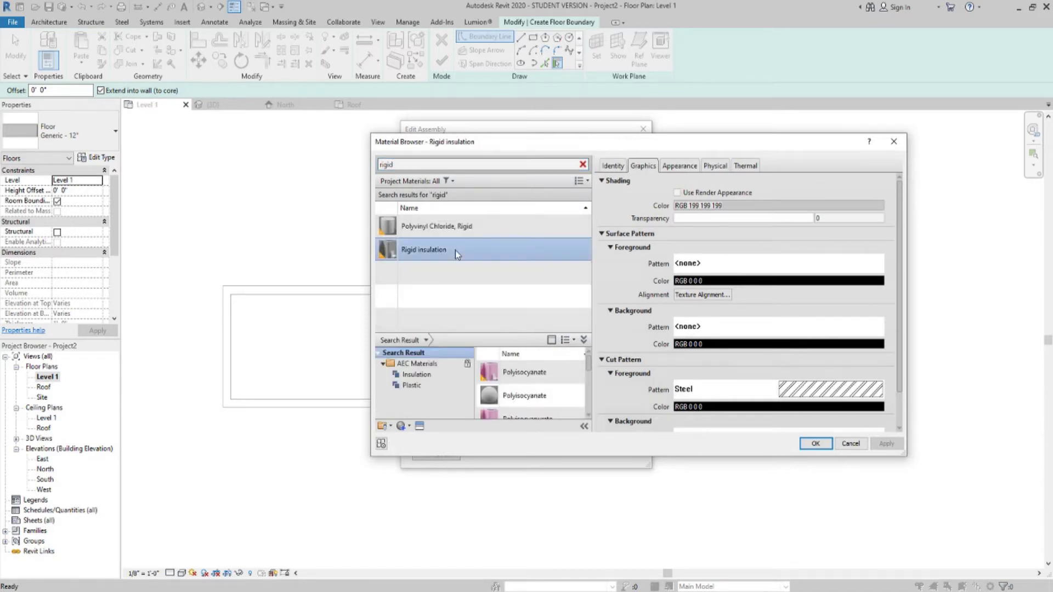
pyautogui.click(816, 444)
pyautogui.click(523, 273)
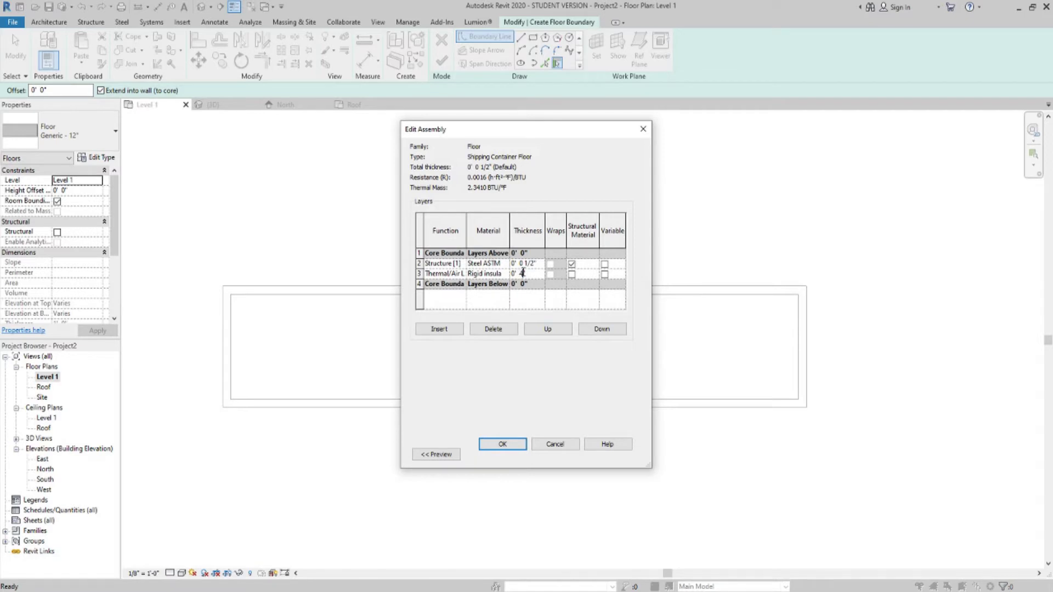
pyautogui.click(513, 307)
# - Insert another layer, move it below the lower core boundary and set its function to Substrate [2]
pyautogui.click(444, 329)
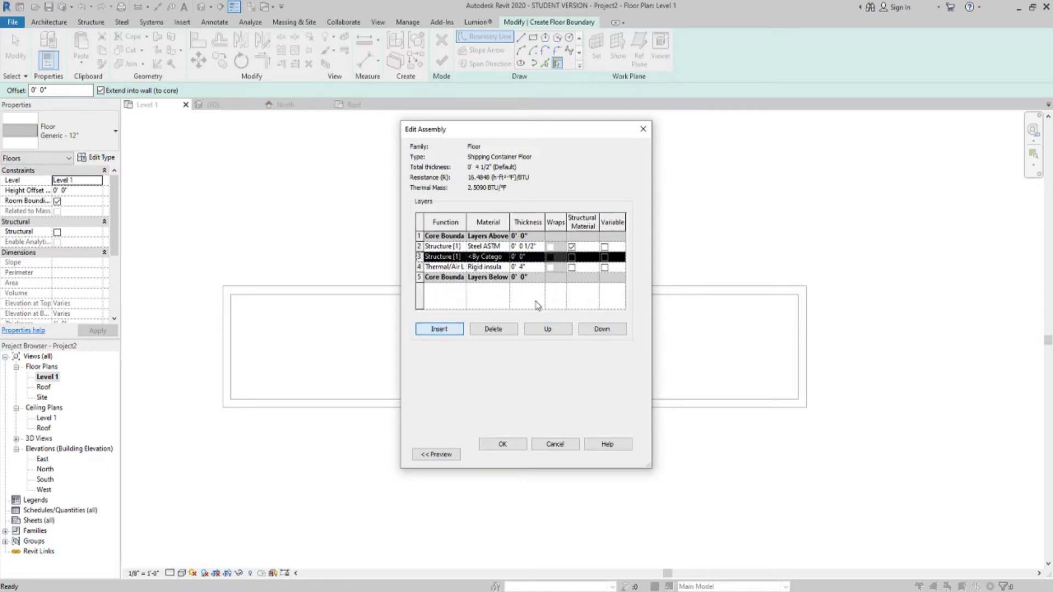
pyautogui.click(601, 329)
pyautogui.click(602, 329)
pyautogui.click(453, 278)
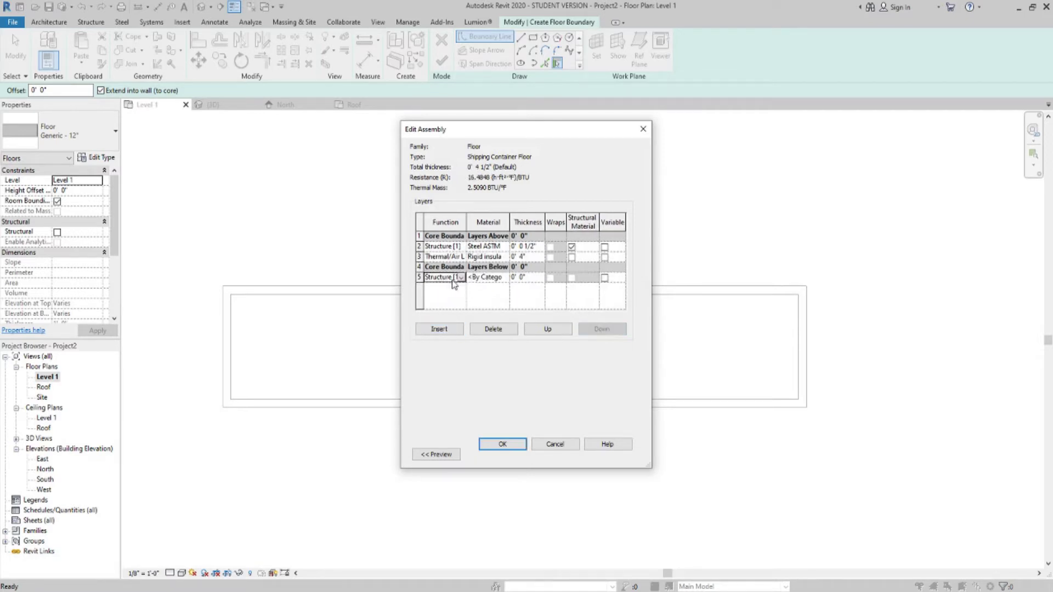
pyautogui.click(460, 277)
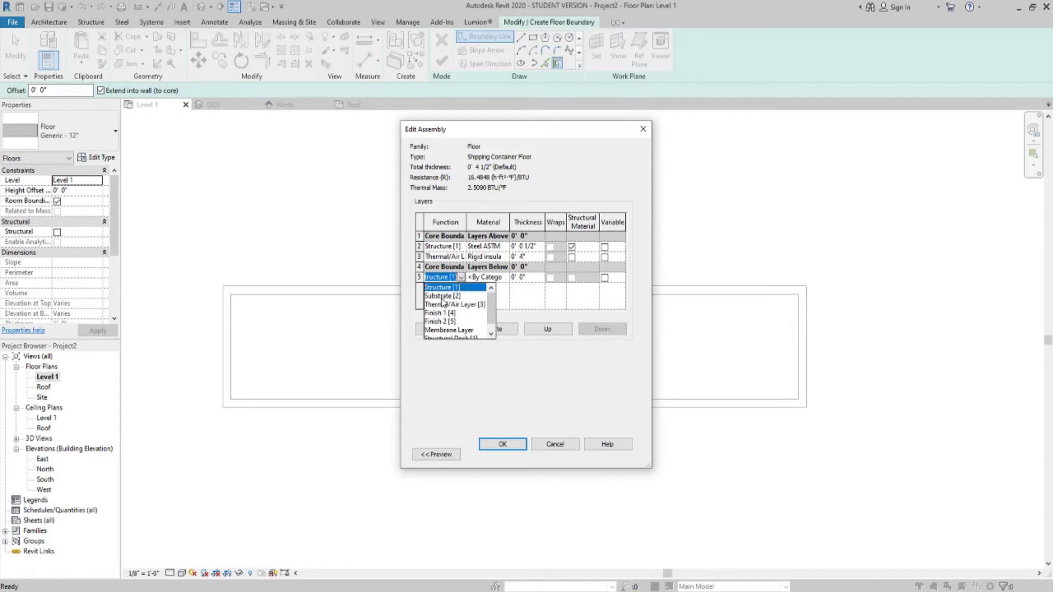
pyautogui.click(442, 297)
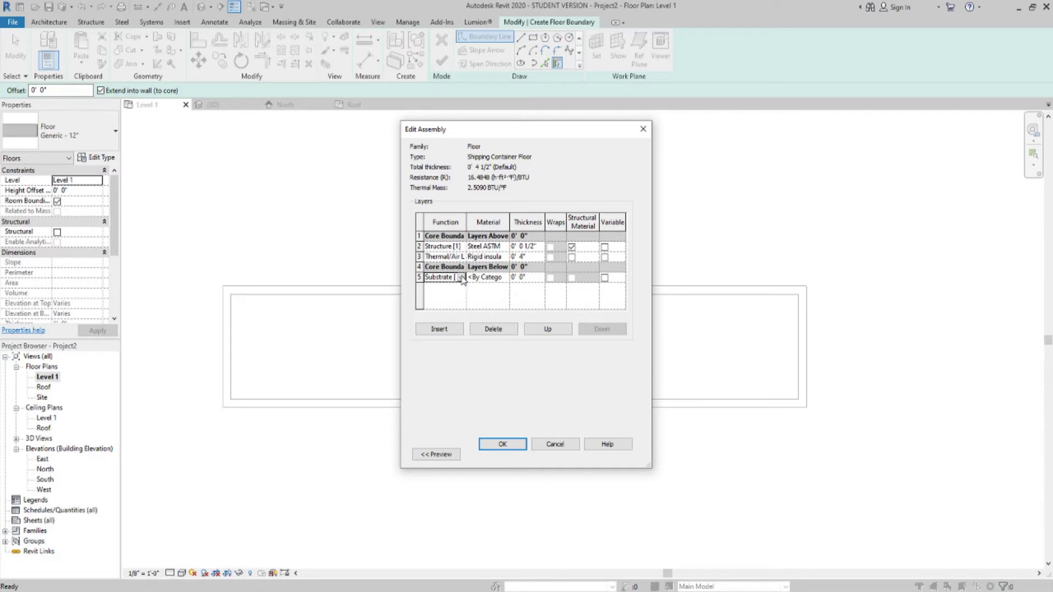
pyautogui.click(462, 278)
pyautogui.click(462, 278)
# - Search the materials for "metal", assign Metal Furring to the substrate layer and set its thickness to 1.5"
pyautogui.click(501, 277)
pyautogui.click(505, 277)
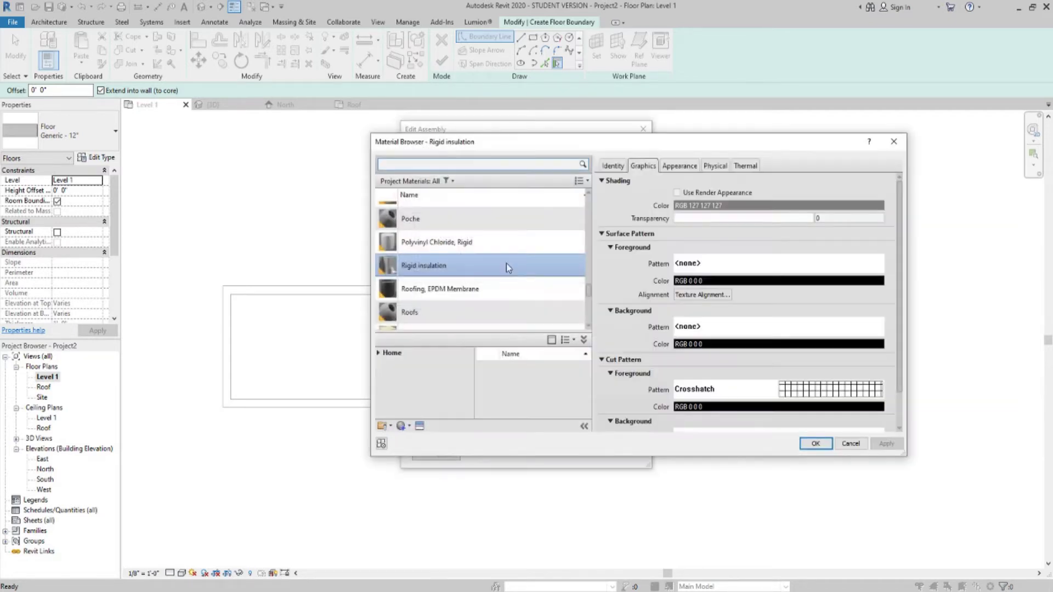
pyautogui.click(476, 165)
pyautogui.write('me')
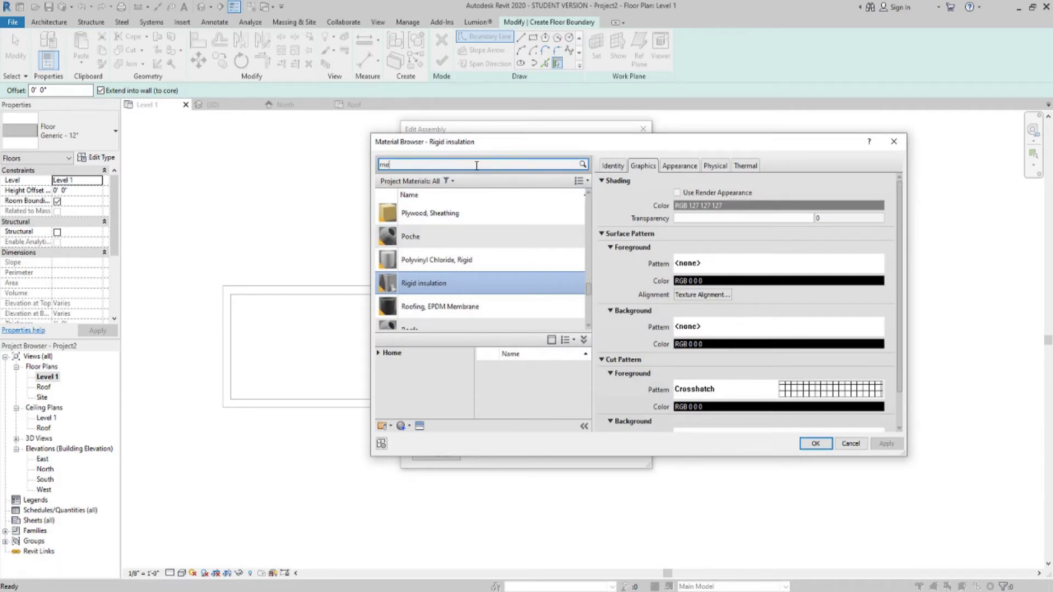
pyautogui.write('tal')
pyautogui.scroll(-3, 477, 261)
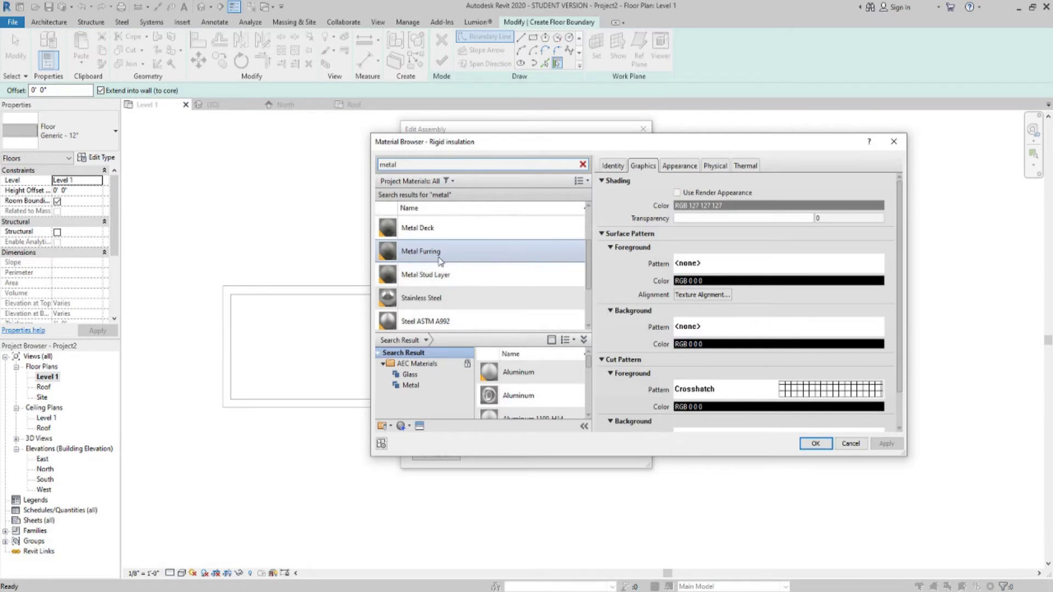
pyautogui.click(439, 259)
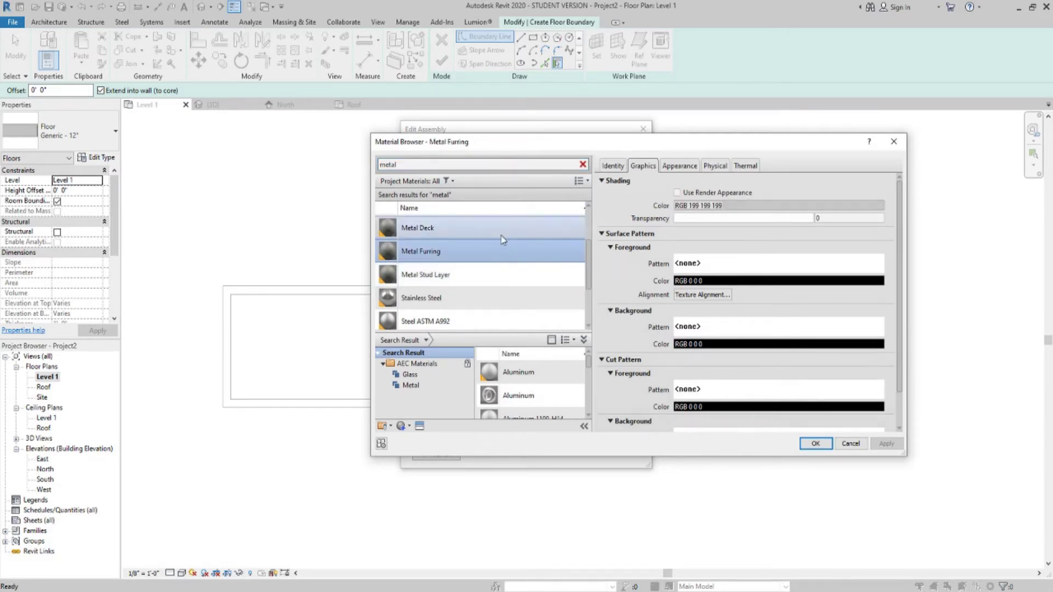
pyautogui.click(816, 443)
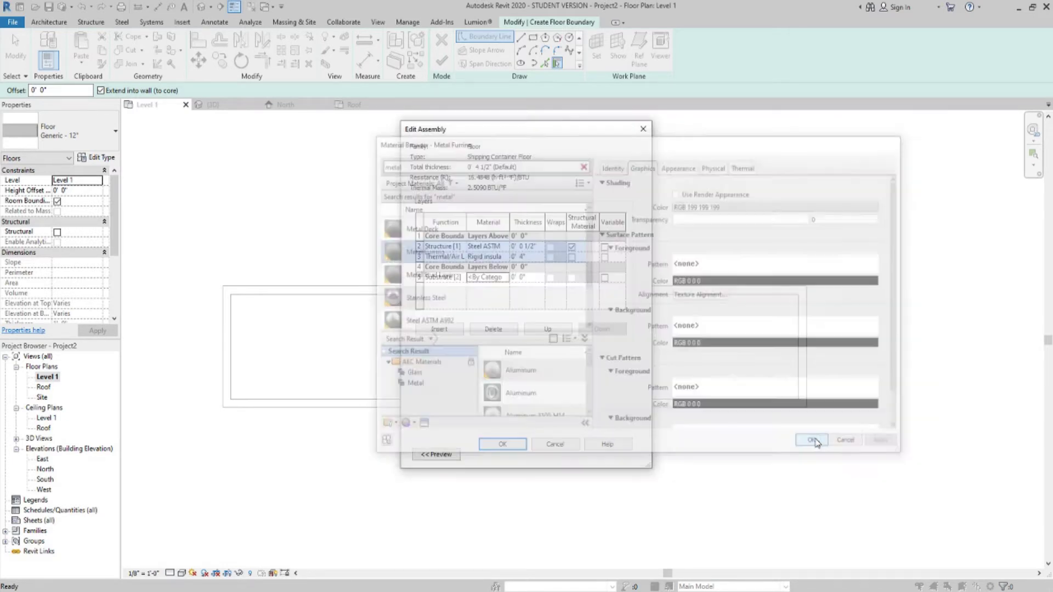
pyautogui.click(518, 278)
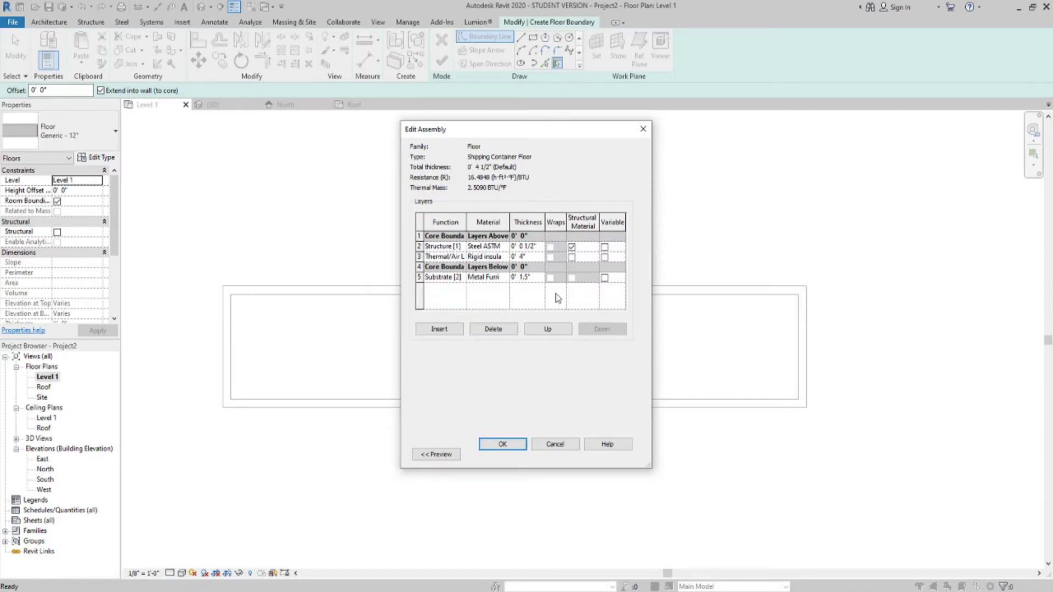
pyautogui.press('Return')
# - Insert a new layer above the metal furring substrate and move the steel layer down to the end of the assembly
pyautogui.click(439, 329)
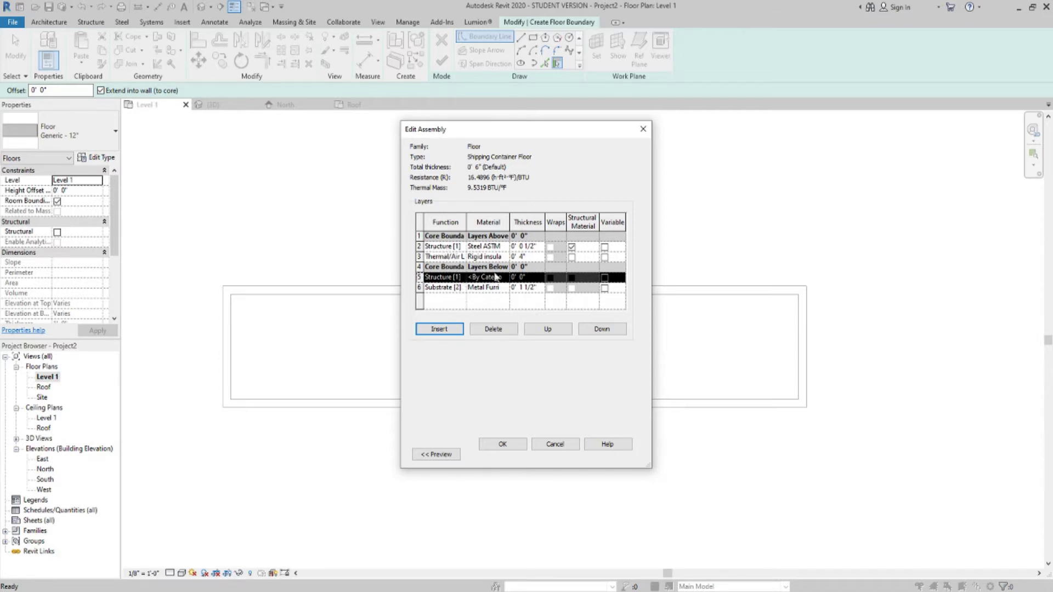
pyautogui.click(420, 246)
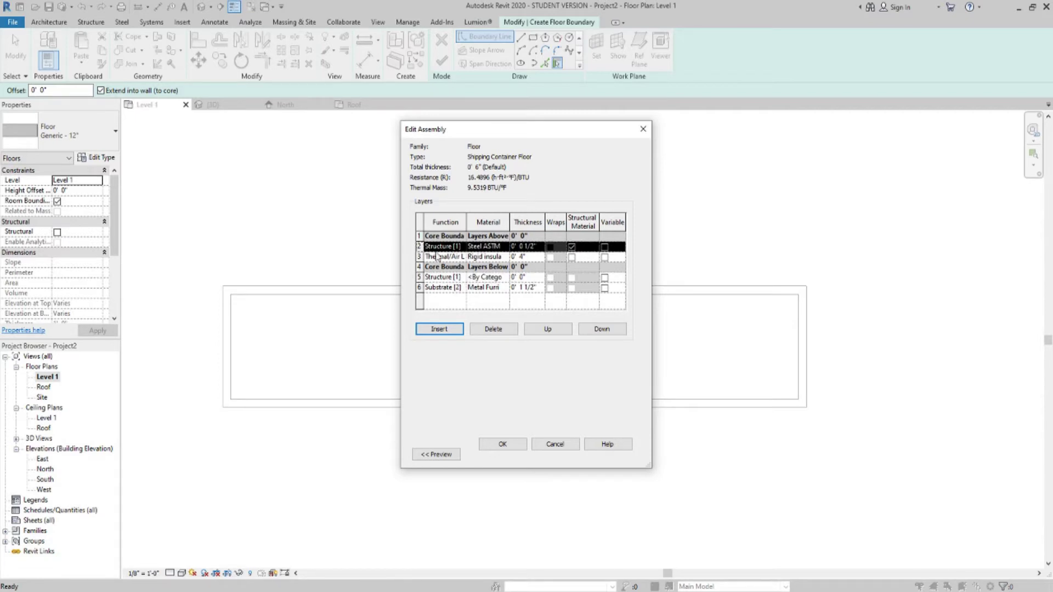
pyautogui.click(603, 331)
pyautogui.click(603, 331)
pyautogui.click(604, 333)
pyautogui.click(604, 334)
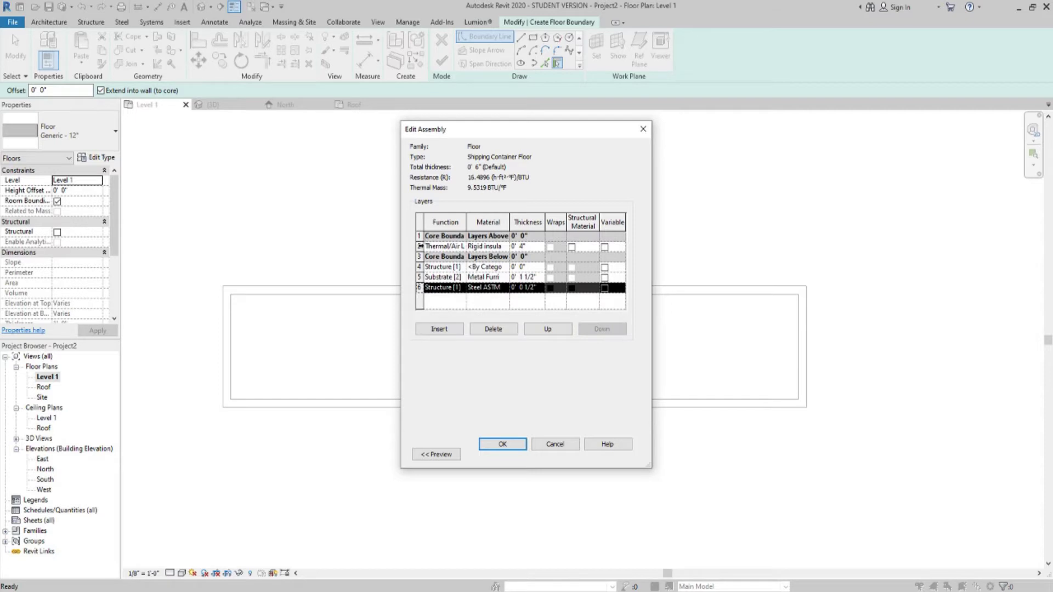
# - Move the new Structure [1] layer without a material up above the upper core boundary
pyautogui.click(420, 246)
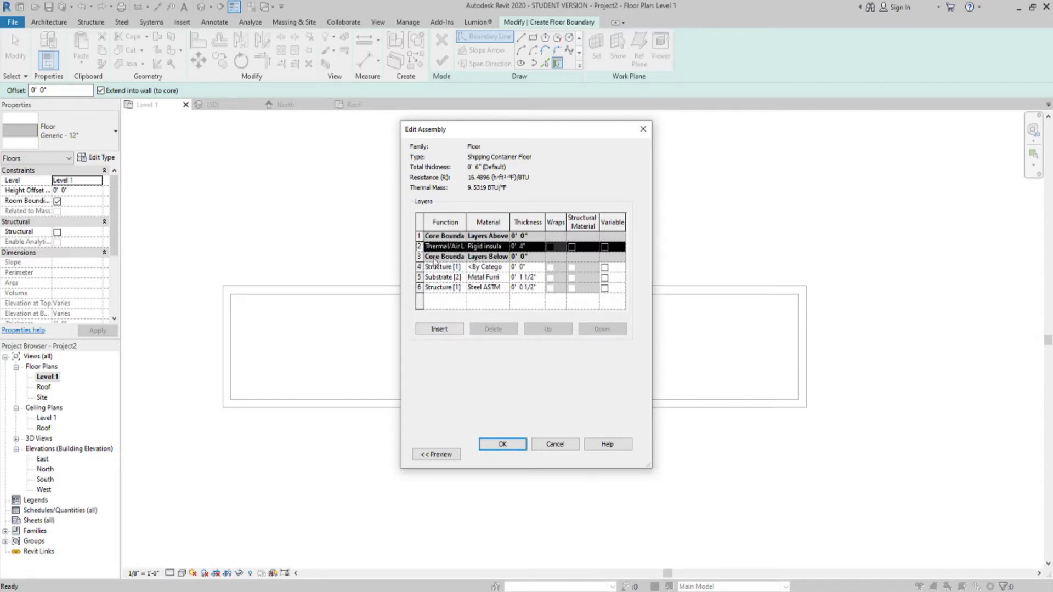
pyautogui.click(420, 267)
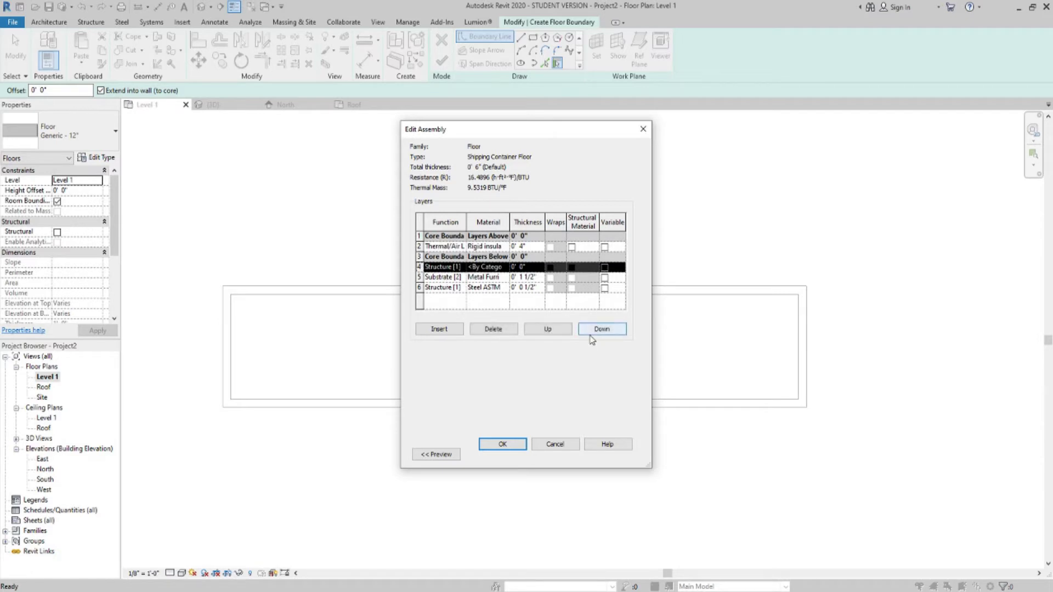
pyautogui.click(554, 329)
pyautogui.click(554, 330)
pyautogui.click(554, 330)
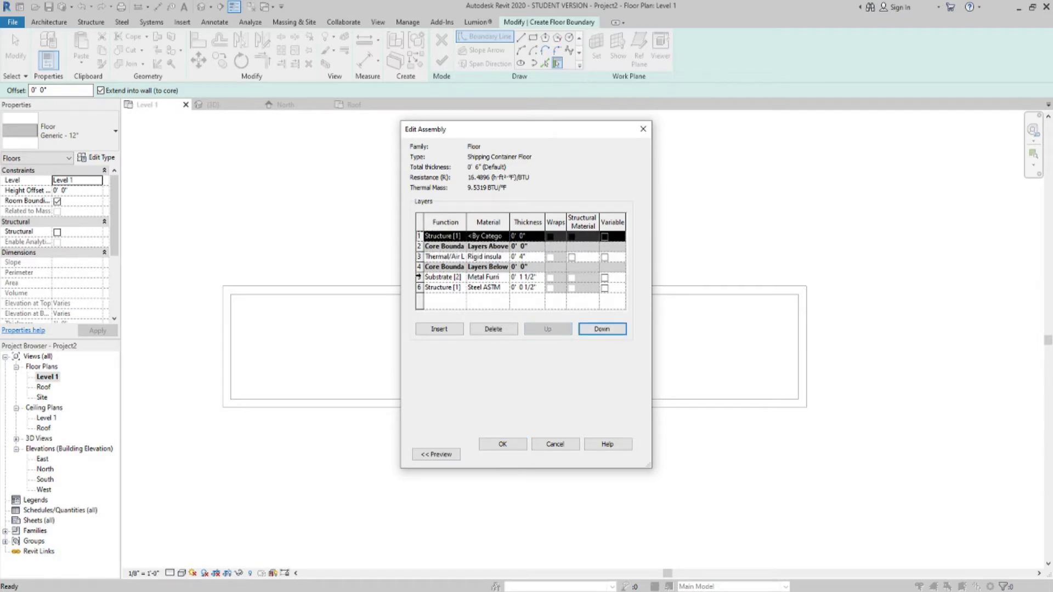
# - Move the Metal Furring substrate layer up to the first row of the floor assembly
pyautogui.click(420, 277)
pyautogui.click(550, 329)
pyautogui.click(550, 329)
pyautogui.click(550, 329)
pyautogui.click(550, 330)
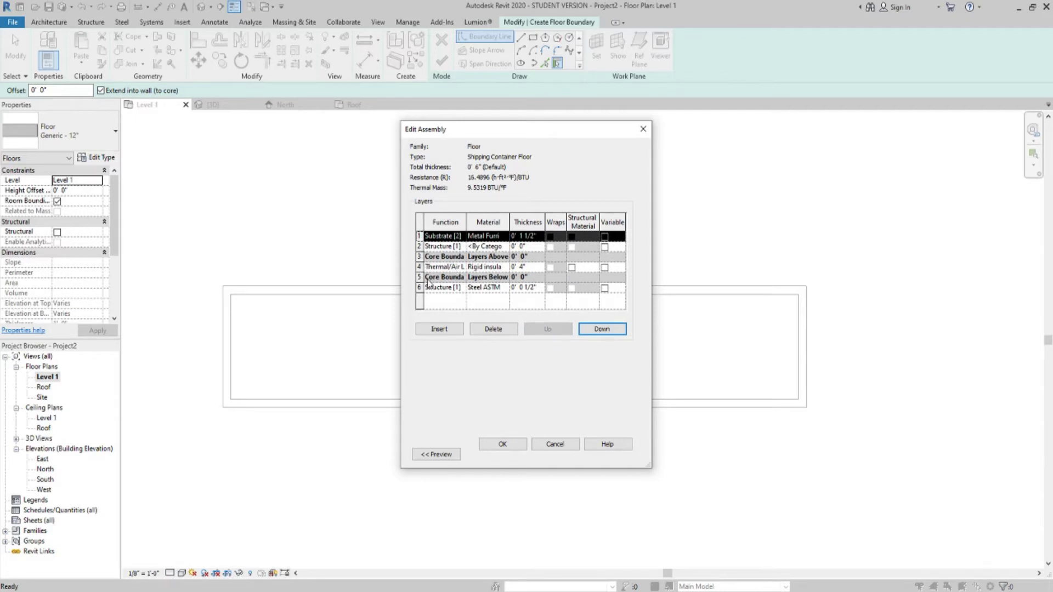
# - Move the steel layer up into the core beneath the insulation, and move the metal furring layer down directly above the core
pyautogui.click(424, 289)
pyautogui.click(549, 329)
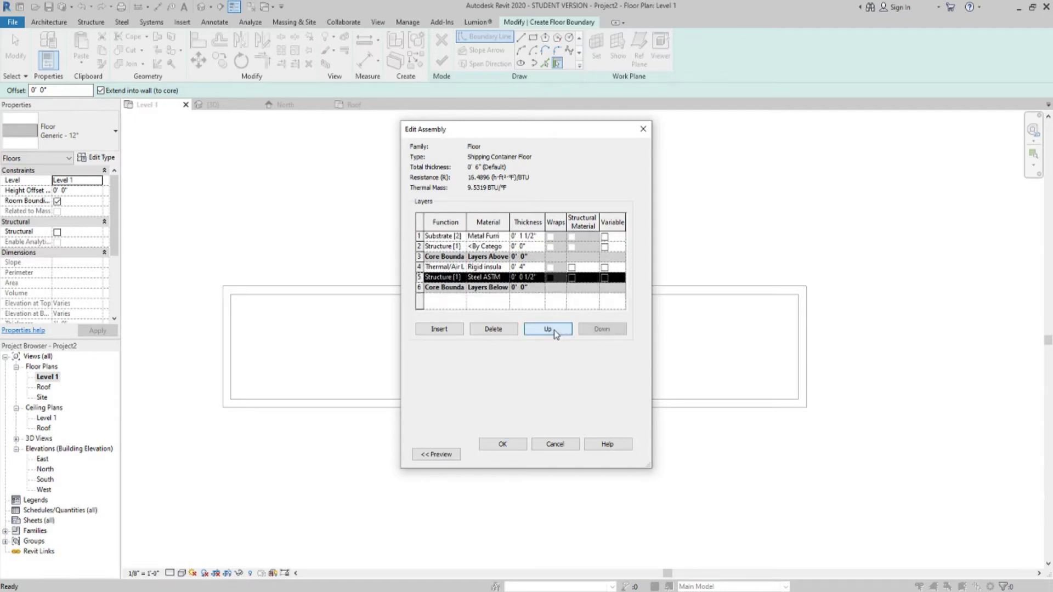
pyautogui.click(459, 268)
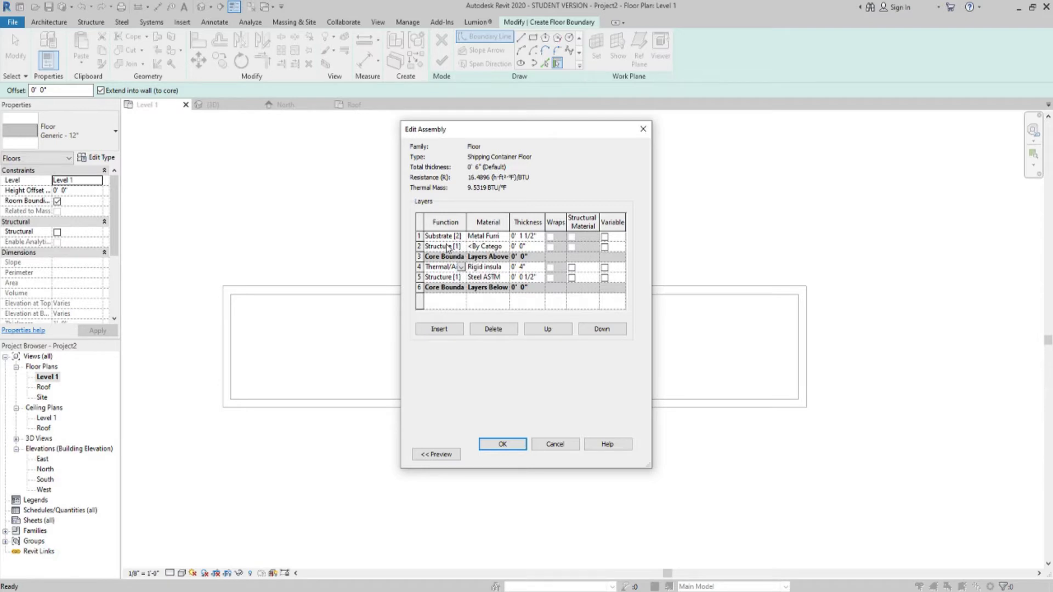
pyautogui.click(450, 247)
pyautogui.click(420, 237)
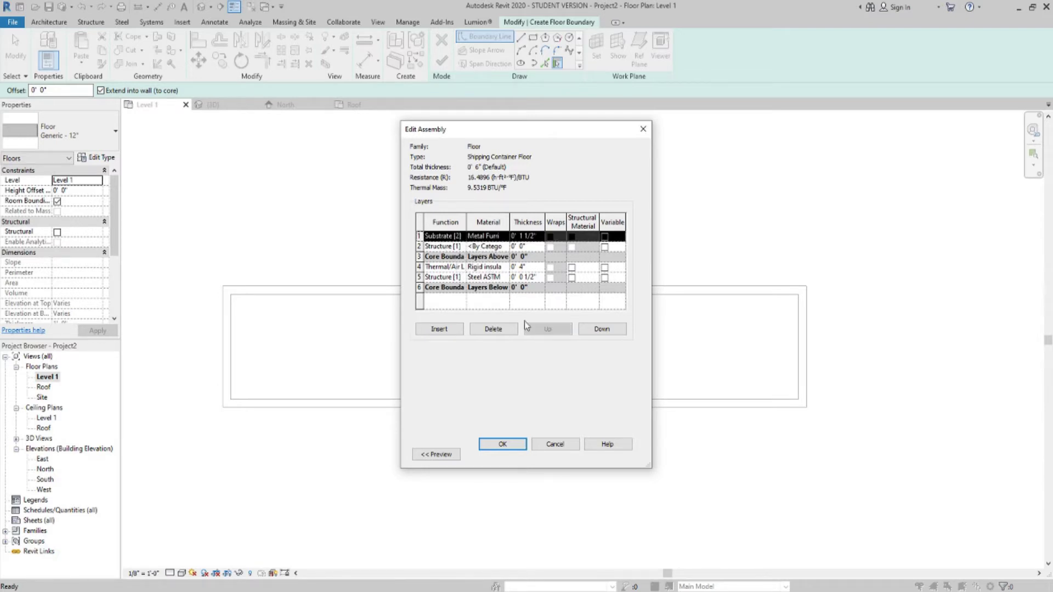
pyautogui.click(604, 331)
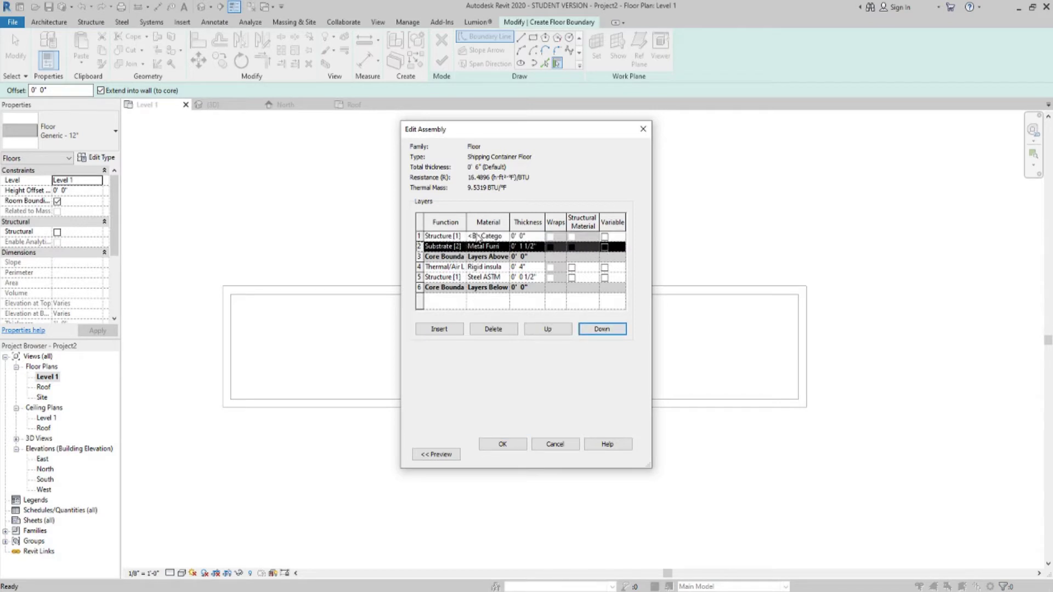
# - Search the materials for "steel deck" and assign Metal Deck to the uppermost Structure [1] layer of the floor assembly
pyautogui.click(501, 237)
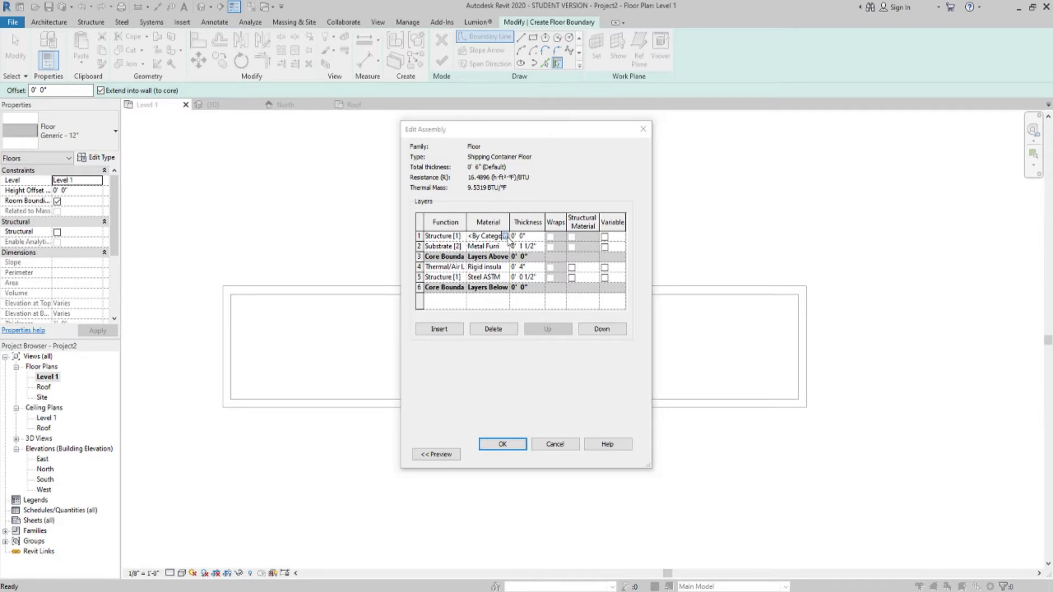
pyautogui.click(506, 246)
pyautogui.click(505, 246)
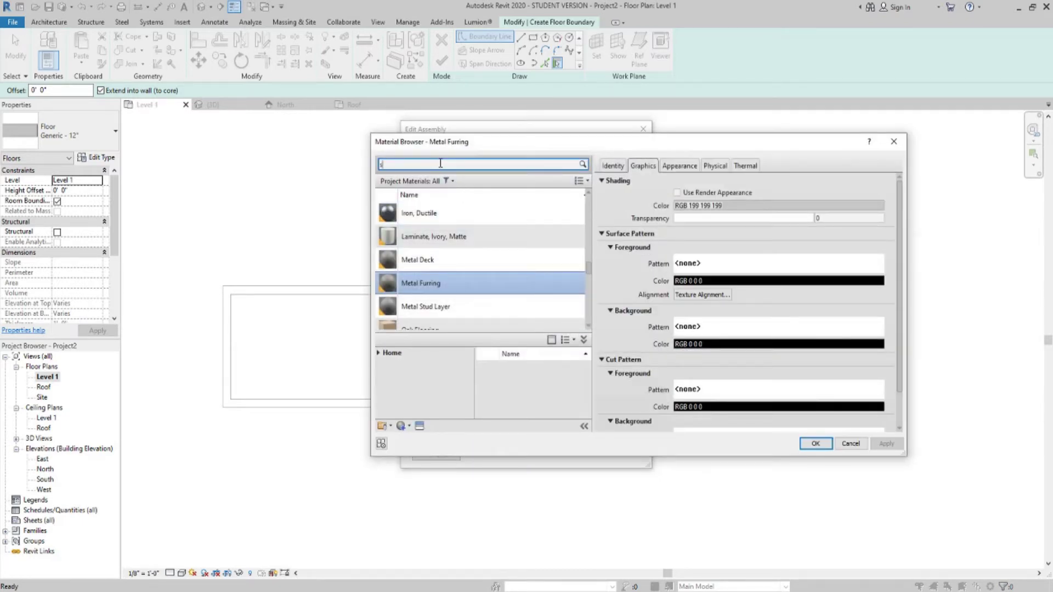
pyautogui.click(440, 164)
pyautogui.write('steel decking')
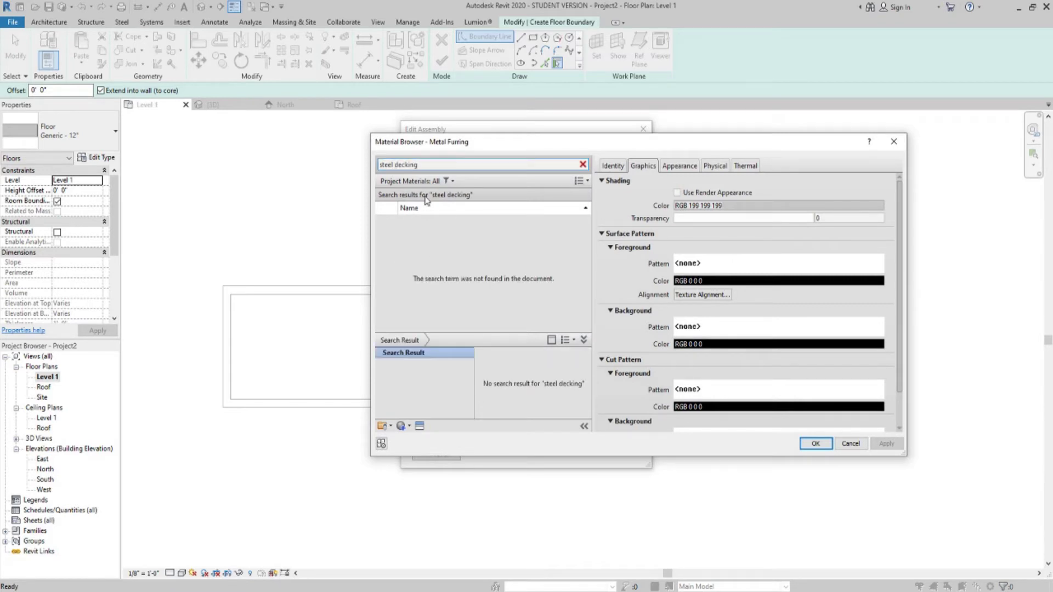
pyautogui.moveTo(395, 163); pyautogui.dragTo(440, 169)
pyautogui.write('de')
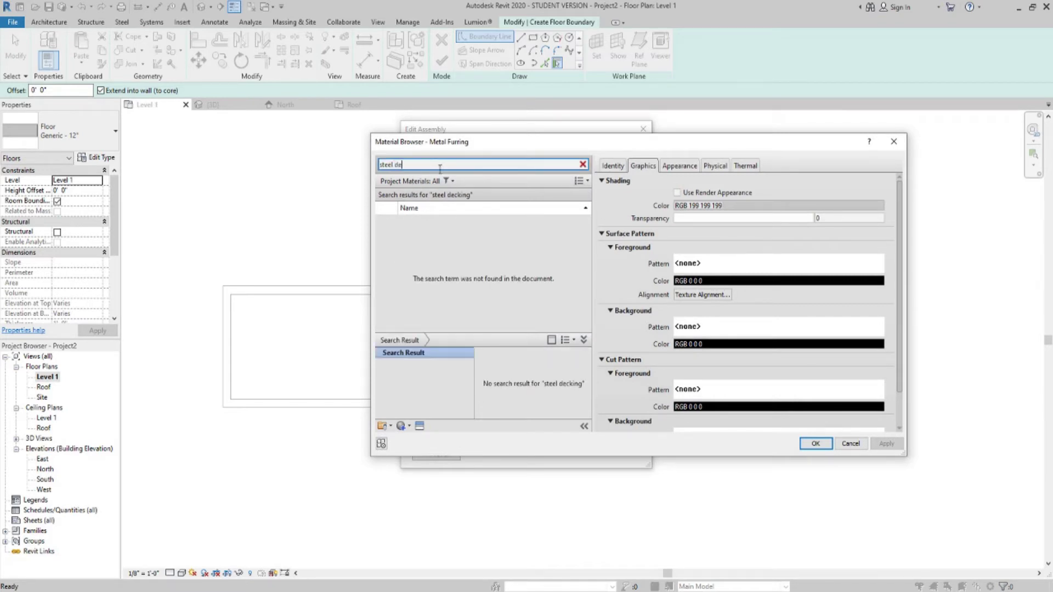
pyautogui.write('ck')
pyautogui.click(449, 225)
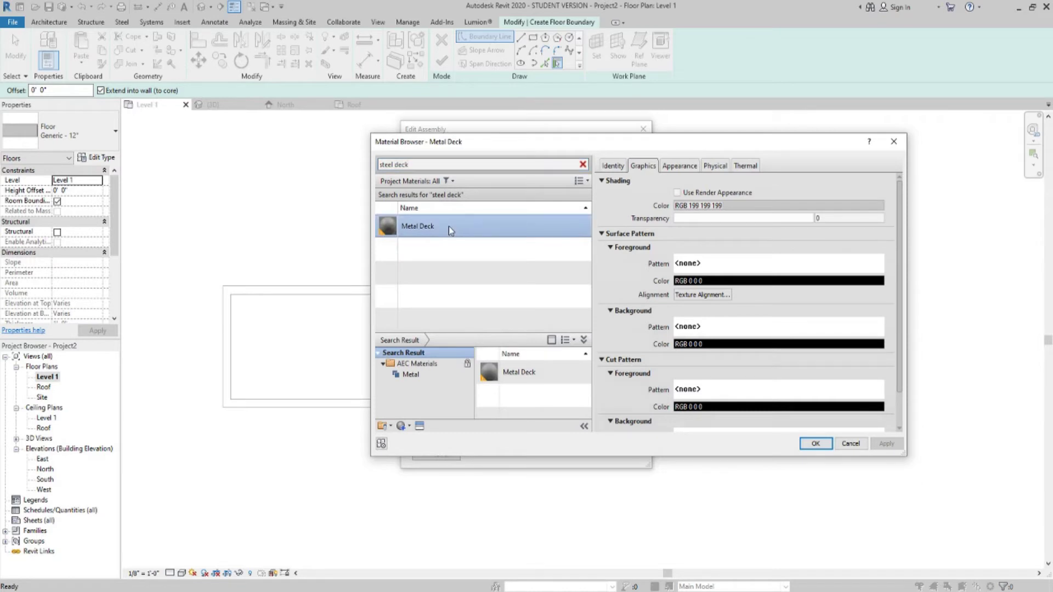
pyautogui.click(816, 443)
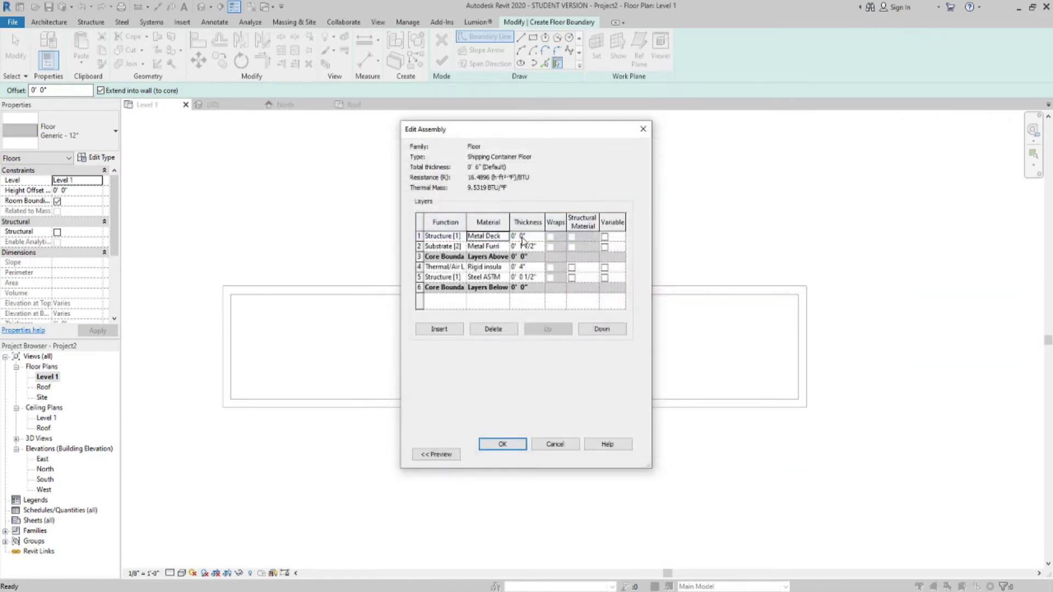
# - Set the Metal Deck layer's thickness to 3"
pyautogui.click(522, 236)
pyautogui.click(484, 248)
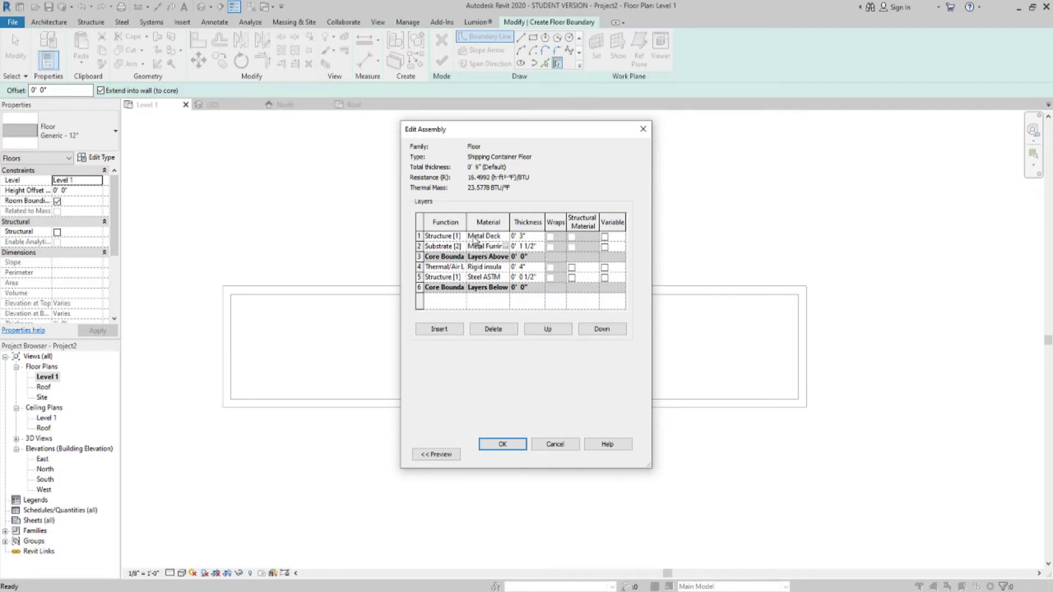
pyautogui.click(484, 236)
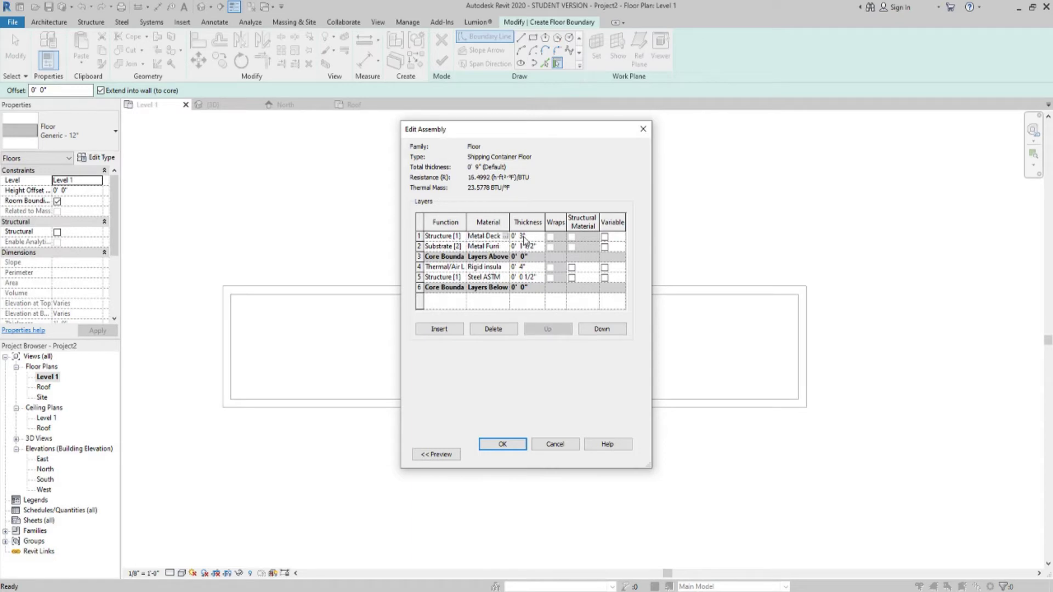
# - Insert a new layer above the Metal Deck layer and set its function to Finish 1 [4]
pyautogui.click(426, 236)
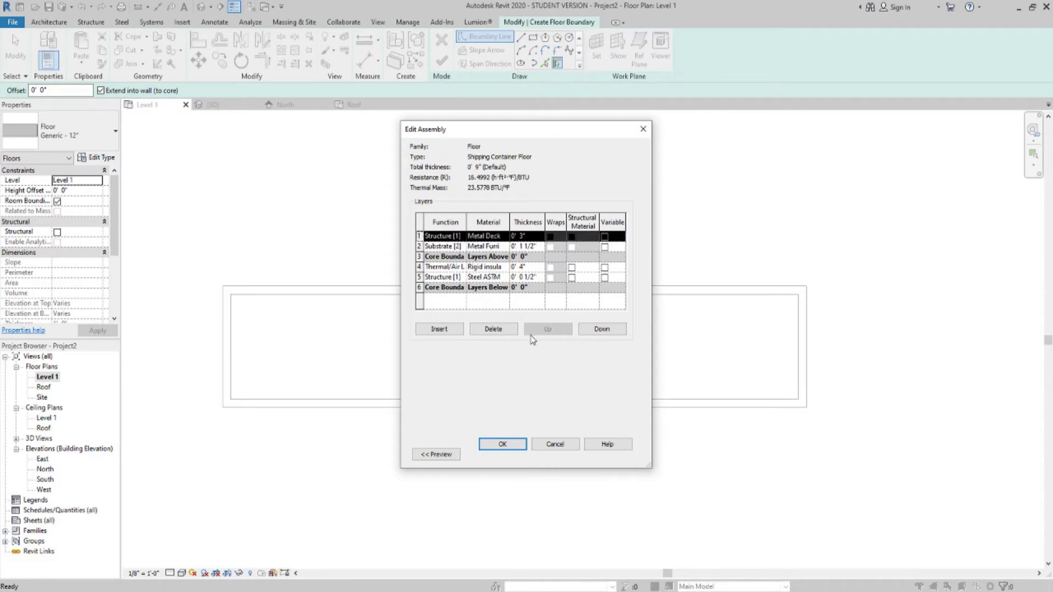
pyautogui.click(432, 329)
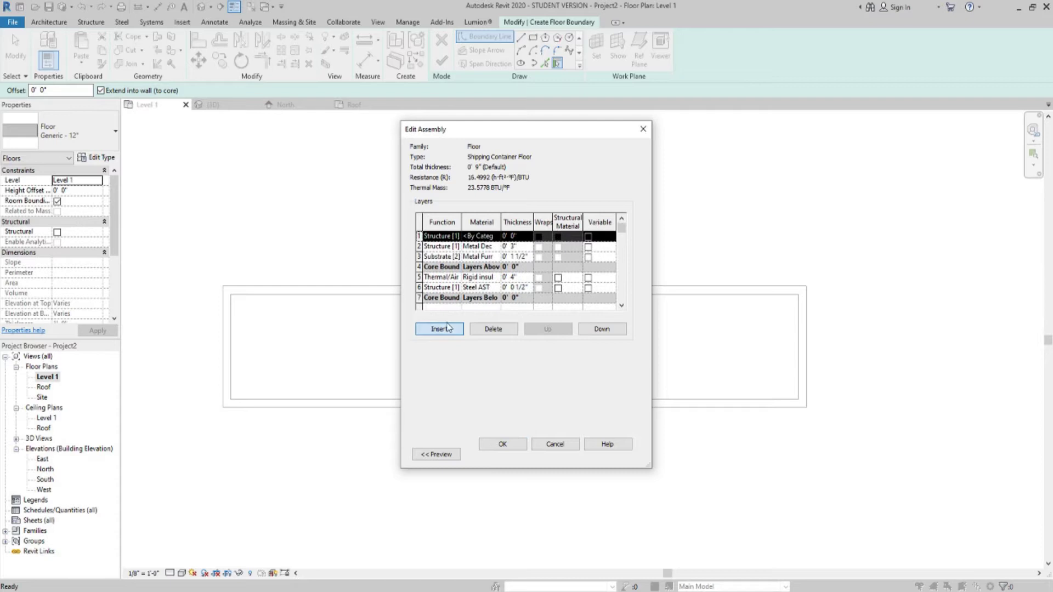
pyautogui.click(454, 237)
pyautogui.click(456, 236)
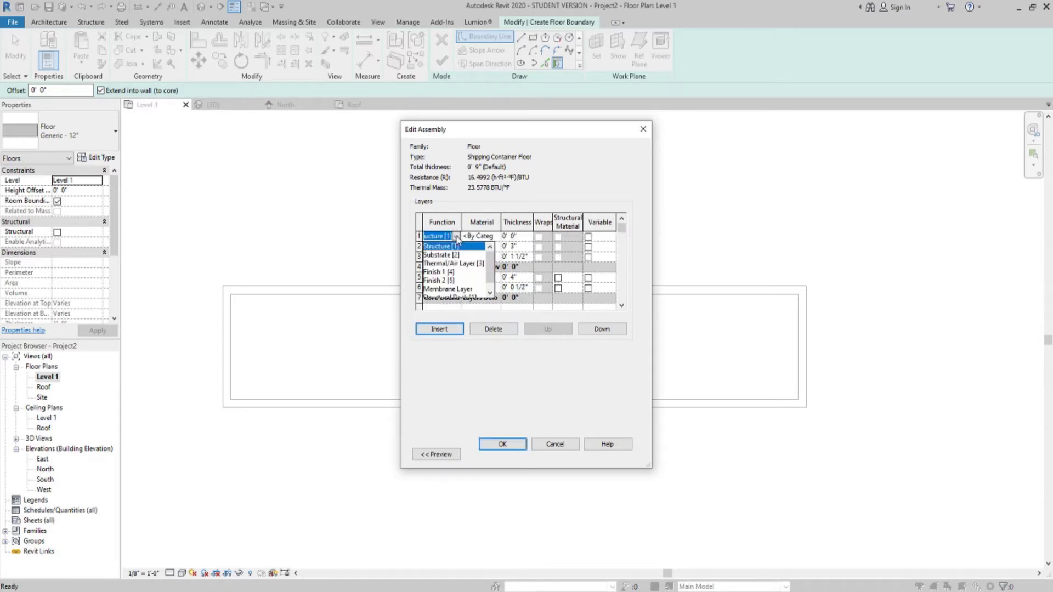
pyautogui.click(442, 272)
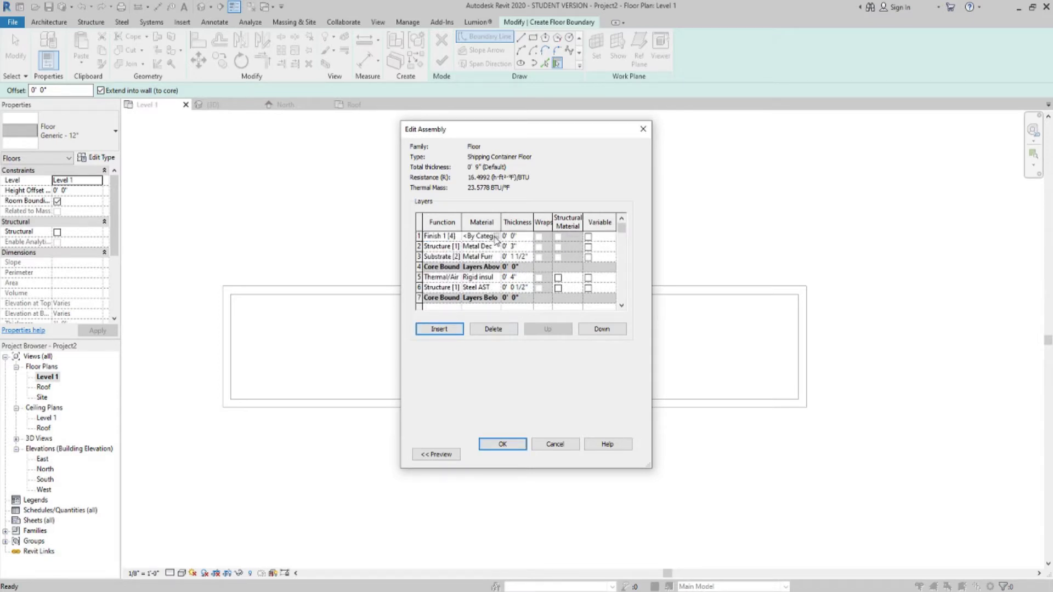
# - Assign Concrete, Cast-in-Place gray to the Finish 1 [4] layer and set its thickness to 2"
pyautogui.click(495, 237)
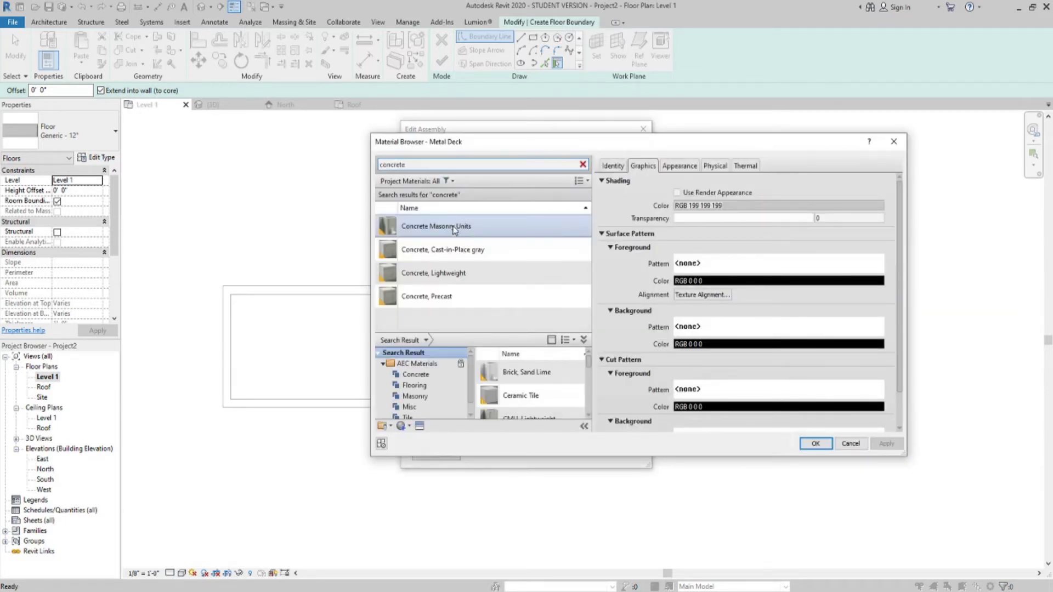
pyautogui.click(479, 251)
pyautogui.click(816, 444)
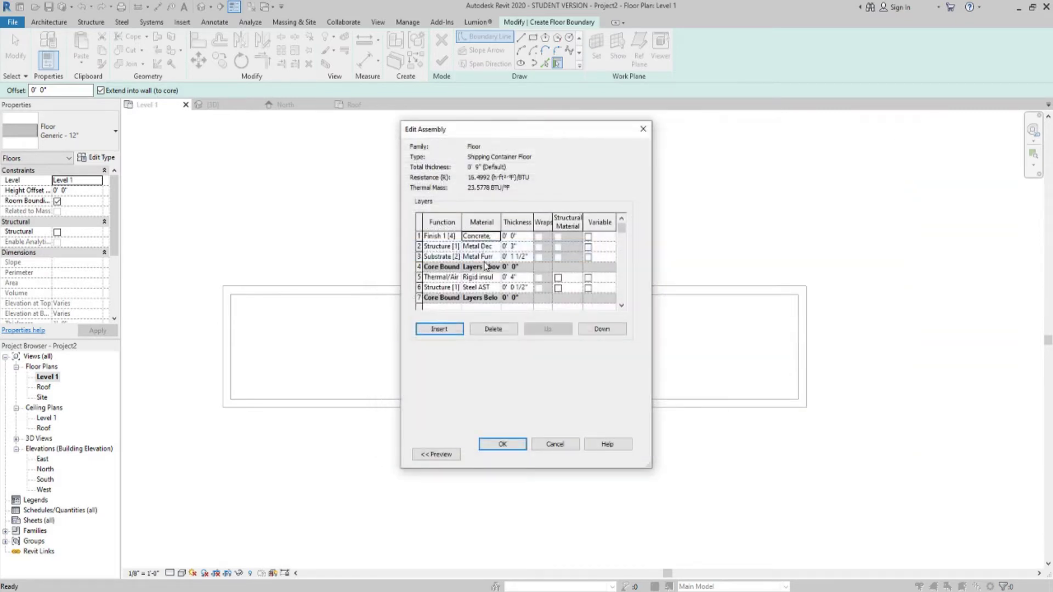
pyautogui.click(512, 236)
pyautogui.click(513, 449)
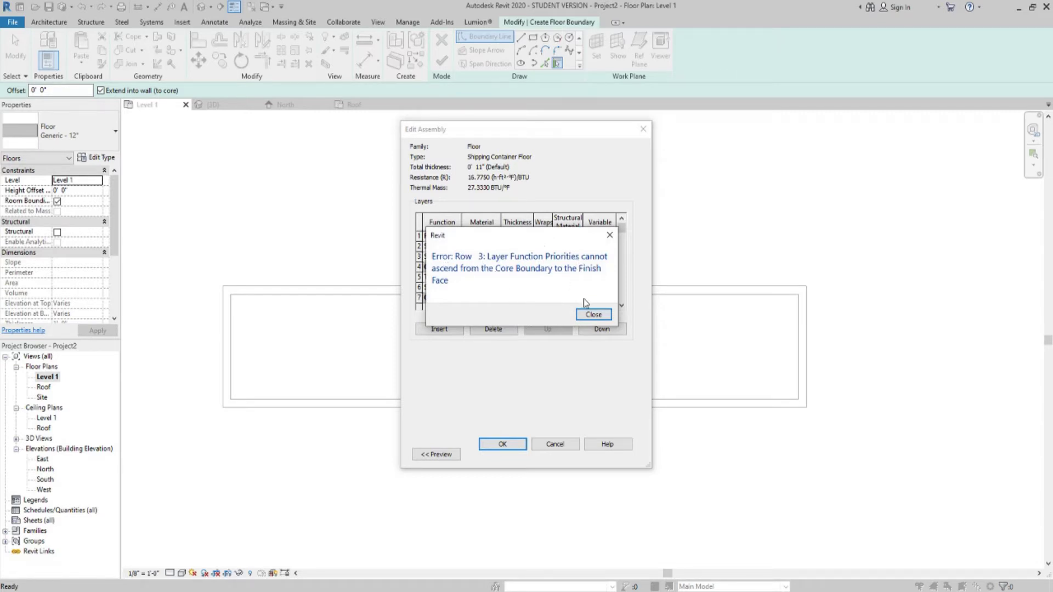
pyautogui.click(591, 315)
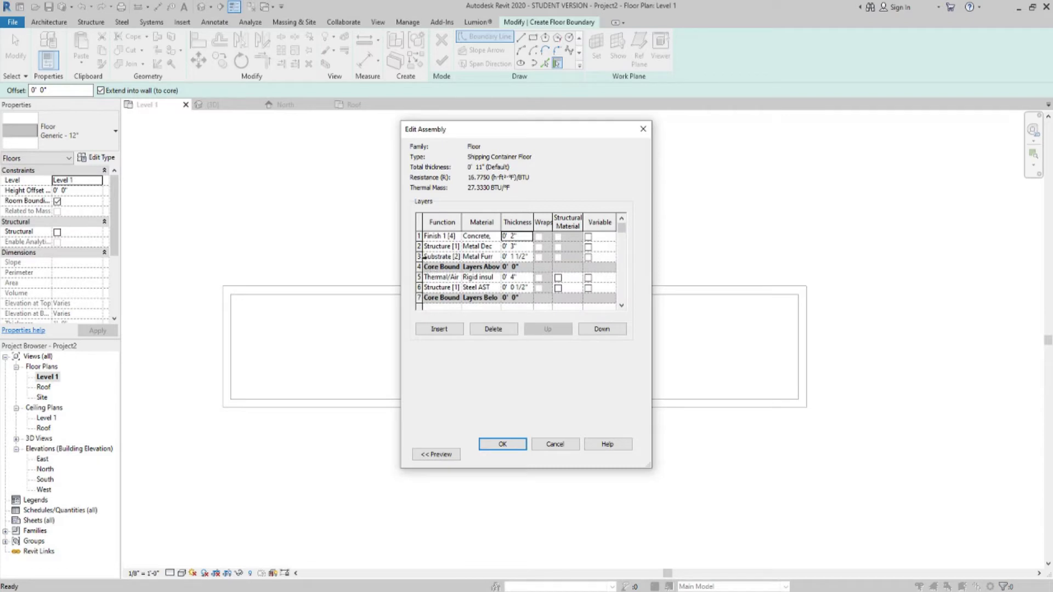
# - Move the Metal Furring substrate layer down into the core above the insulation and accept the Shipping Container Floor type
pyautogui.click(419, 256)
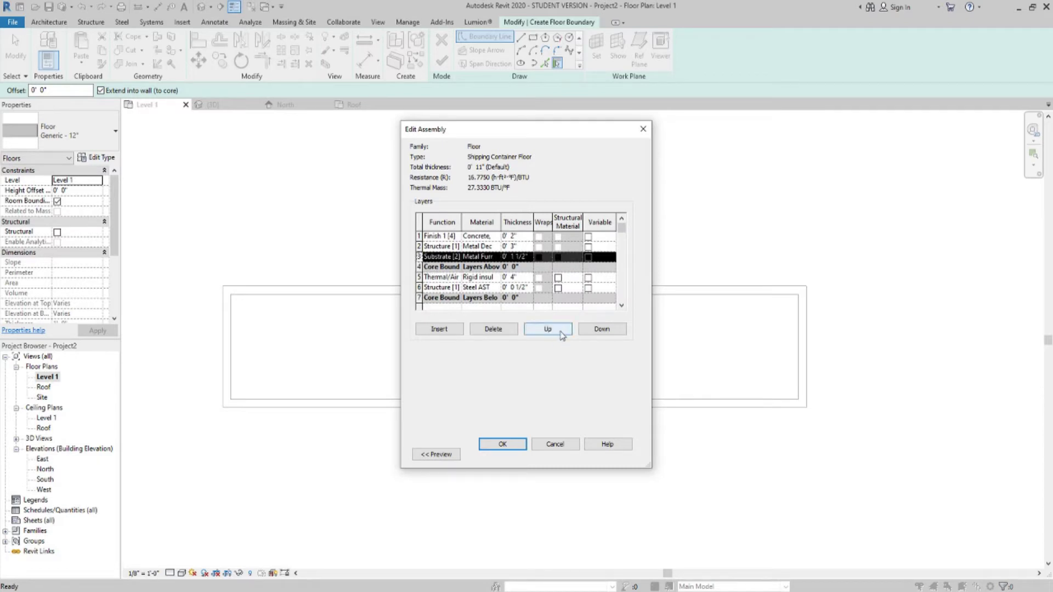
pyautogui.click(600, 330)
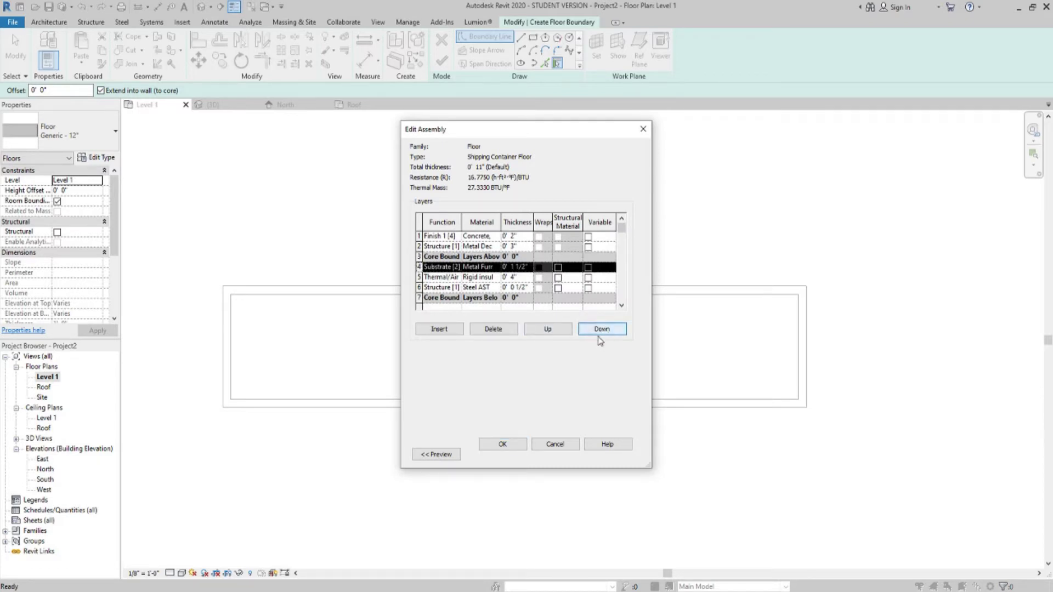
pyautogui.click(524, 444)
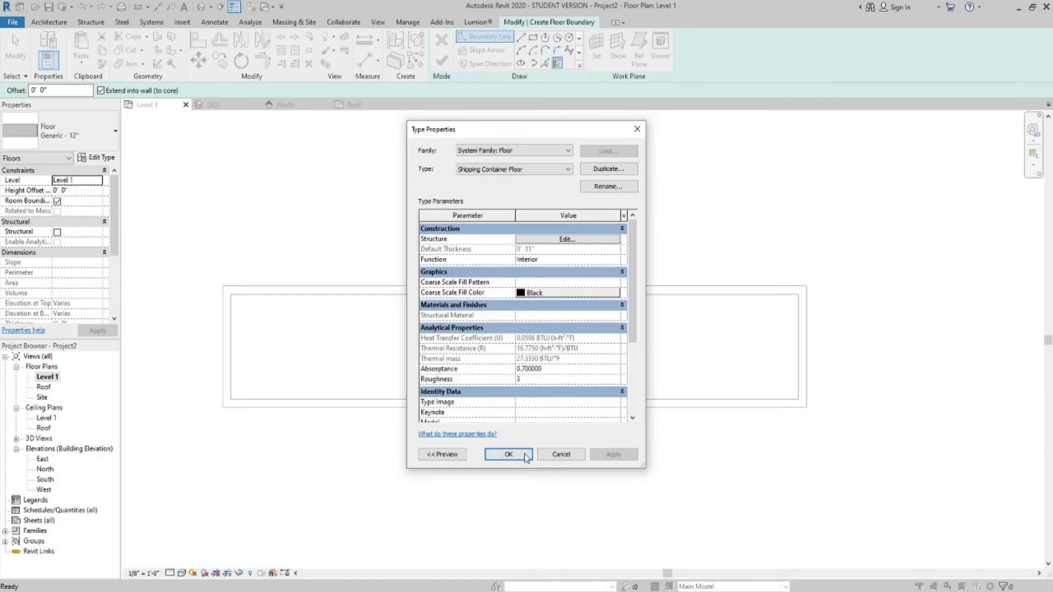
pyautogui.click(523, 454)
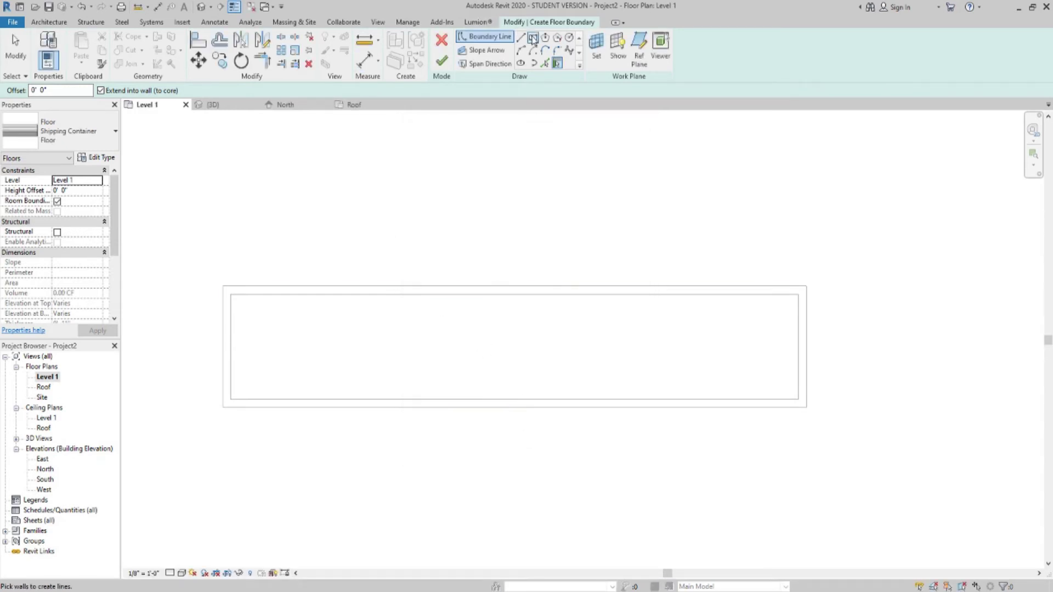
# - Sketch a rectangular floor boundary between opposite outer wall corners of the container, finish the floor and view it in 3D
pyautogui.click(533, 37)
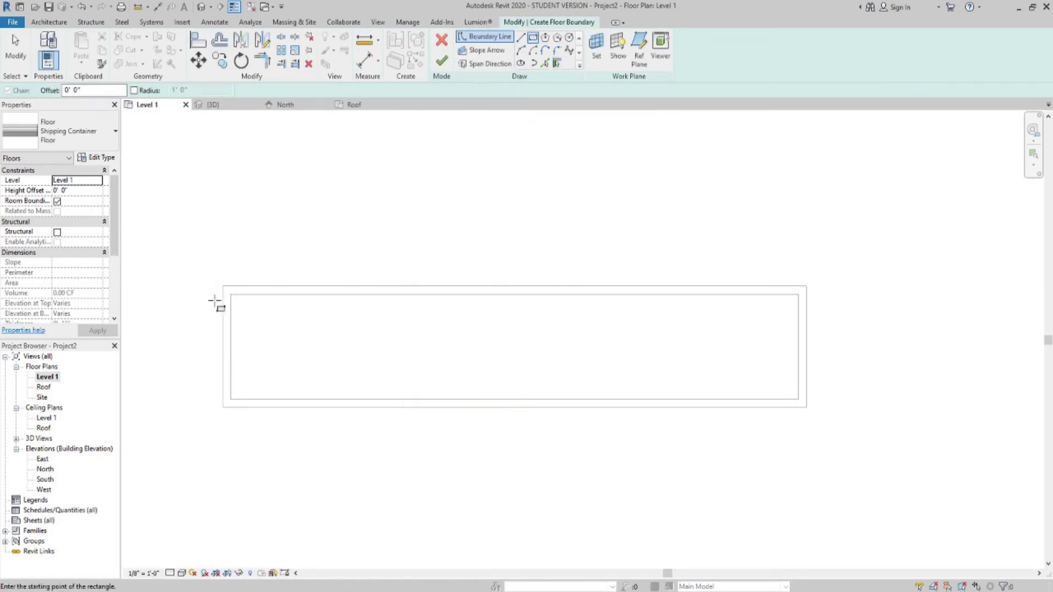
pyautogui.click(223, 286)
pyautogui.click(807, 408)
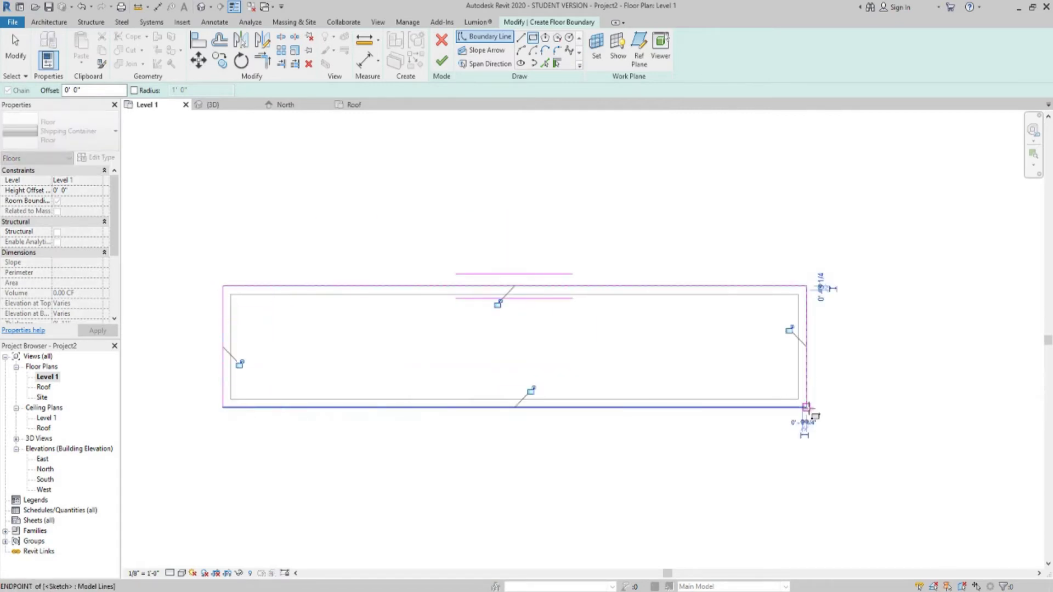
pyautogui.click(442, 61)
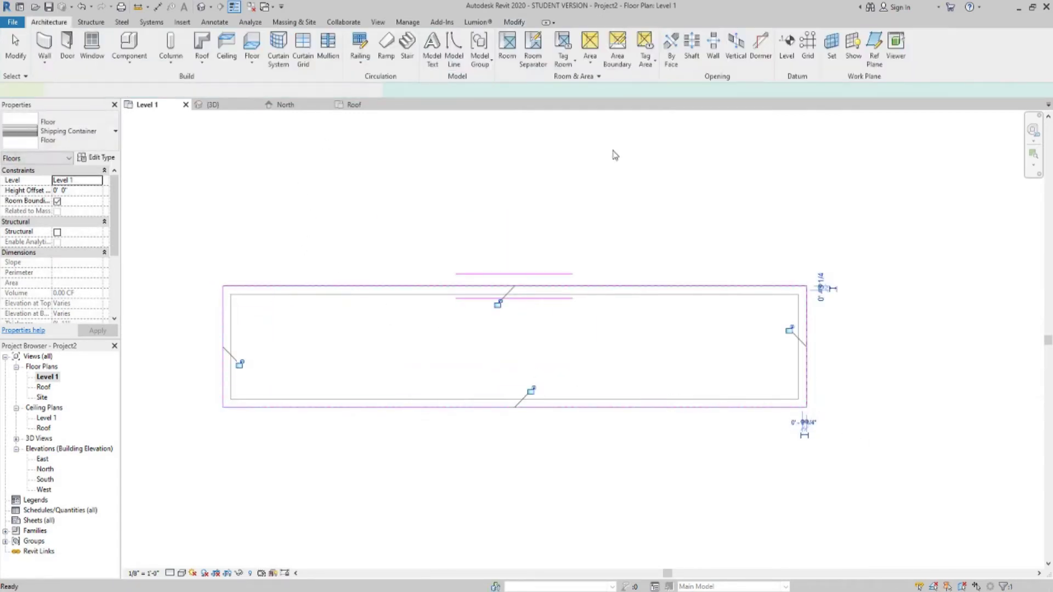
pyautogui.click(459, 245)
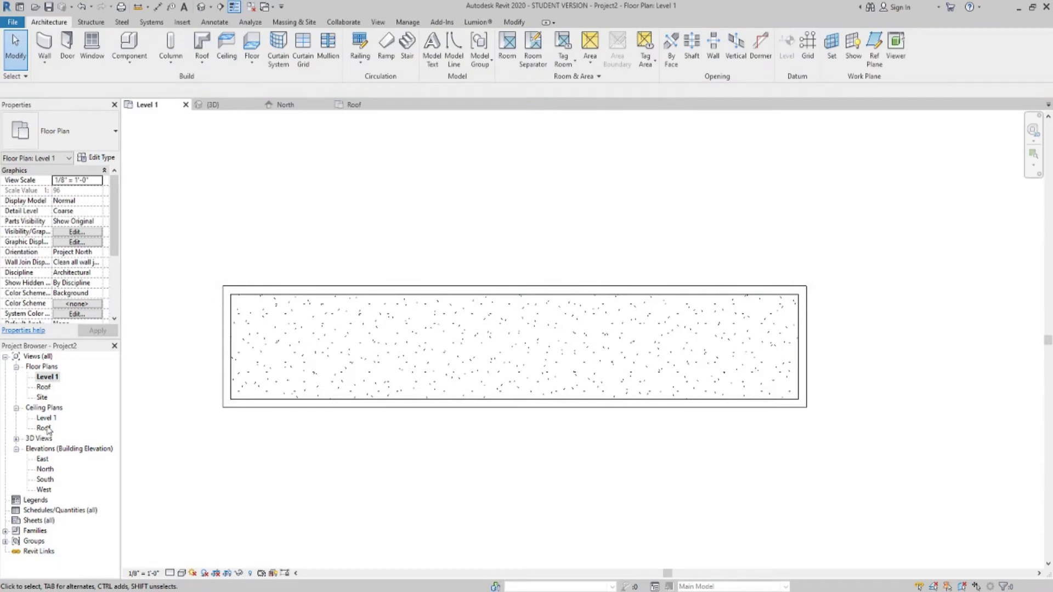
pyautogui.click(201, 6)
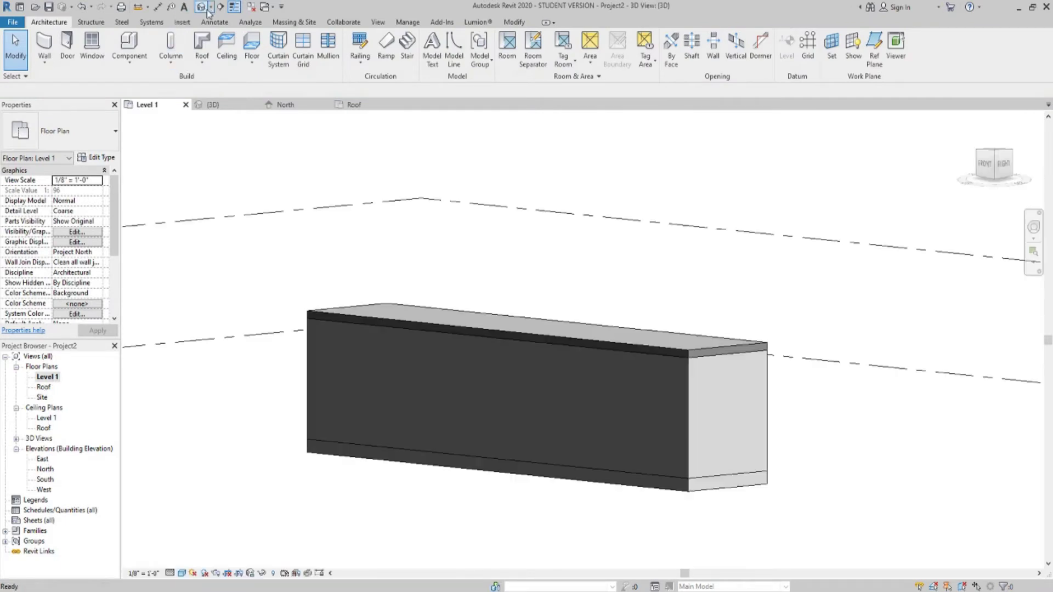
pyautogui.keyDown('shift'); pyautogui.moveTo(587, 316); pyautogui.dragTo(691, 358, button='middle'); pyautogui.keyUp('shift')
pyautogui.keyDown('shift'); pyautogui.moveTo(674, 400); pyautogui.dragTo(705, 382, button='middle'); pyautogui.keyUp('shift')
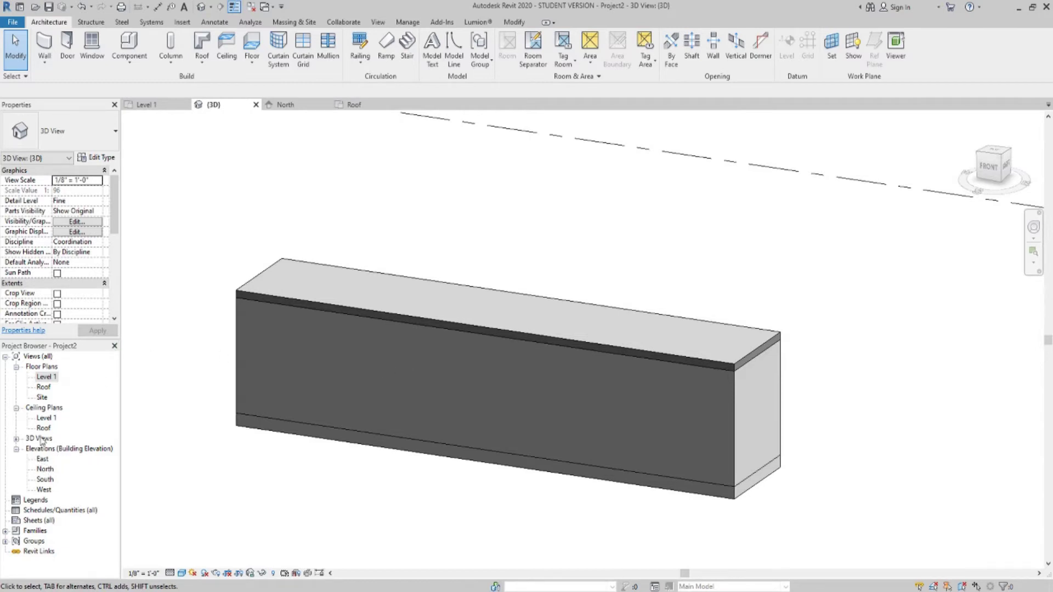
# - In the Level 1 plan, draw a short horizontal building section through the container's west end wall, ending just inside the floor
pyautogui.doubleClick(40, 378)
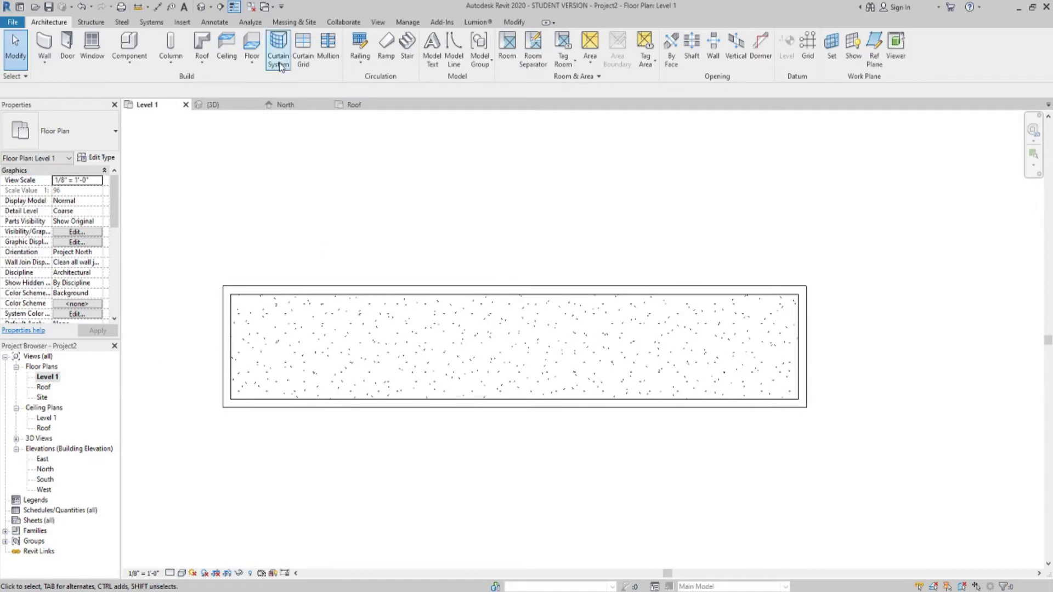
pyautogui.click(379, 22)
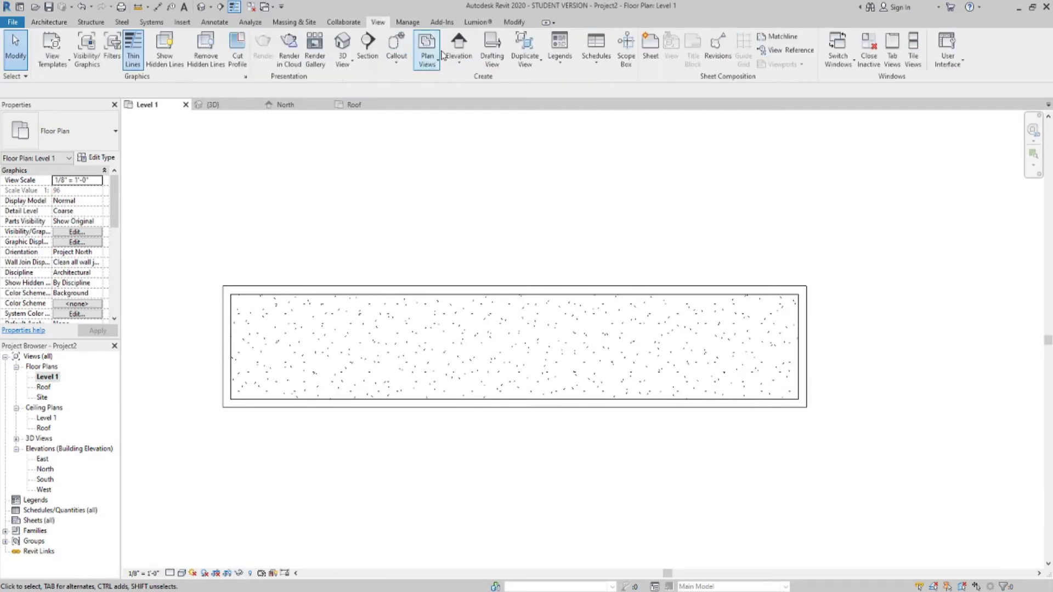
pyautogui.click(368, 49)
pyautogui.click(202, 345)
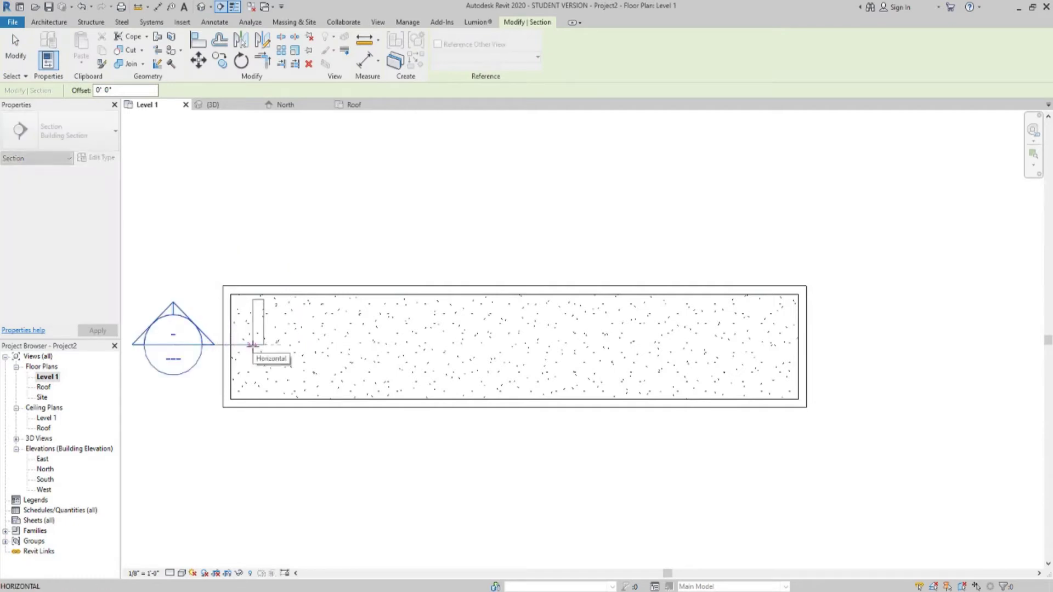
pyautogui.click(253, 346)
pyautogui.press('Escape')
pyautogui.press('Escape')
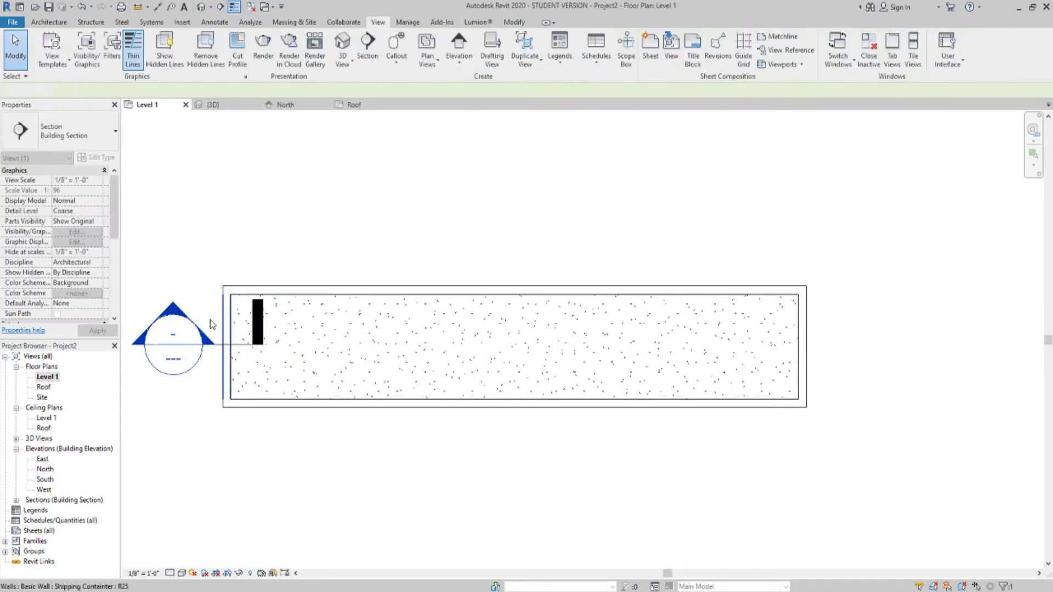
# - Open the new section's view and set its detail level to Fine to inspect the wall layers
pyautogui.rightClick(202, 342)
pyautogui.click(236, 401)
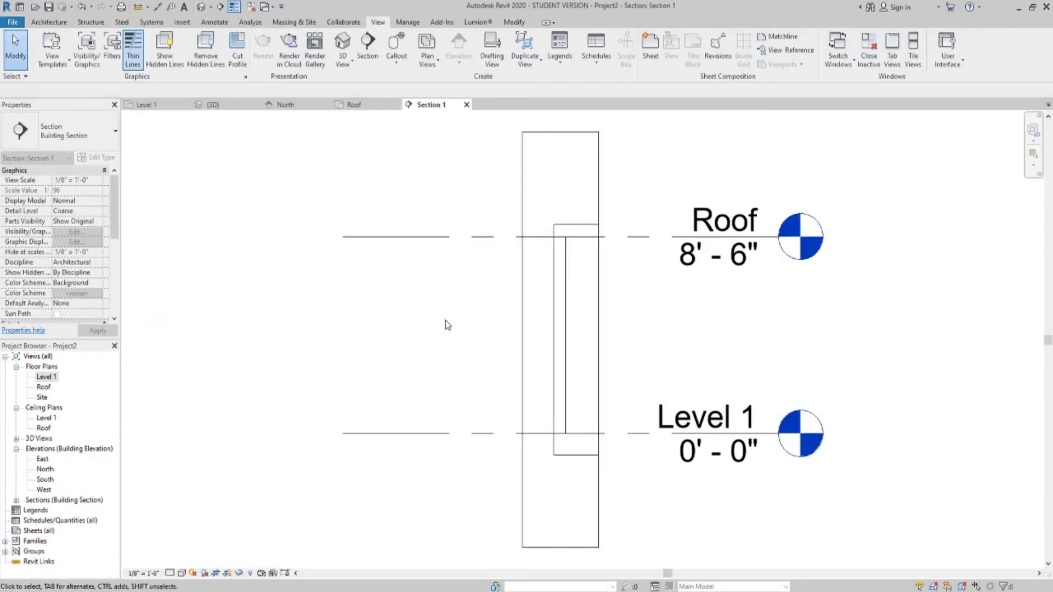
pyautogui.click(171, 574)
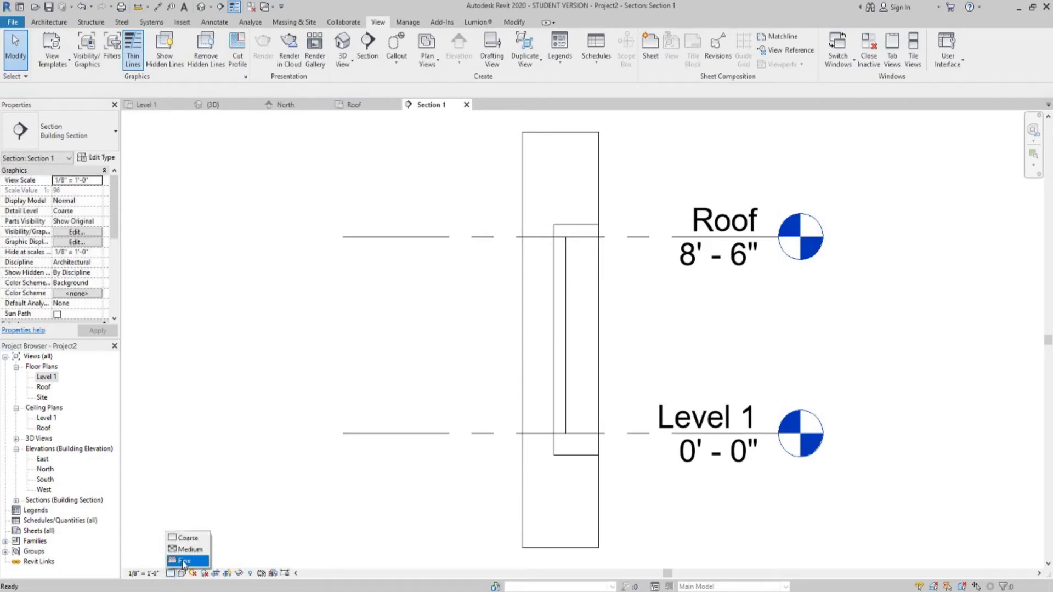
pyautogui.click(186, 561)
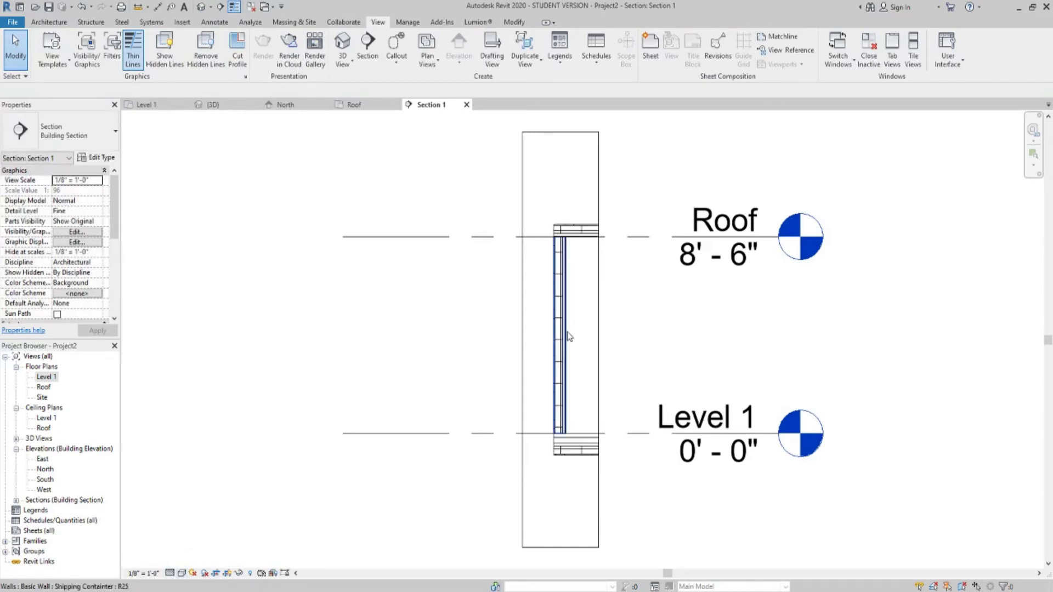
pyautogui.scroll(4, 567, 337)
pyautogui.scroll(1, 554, 342)
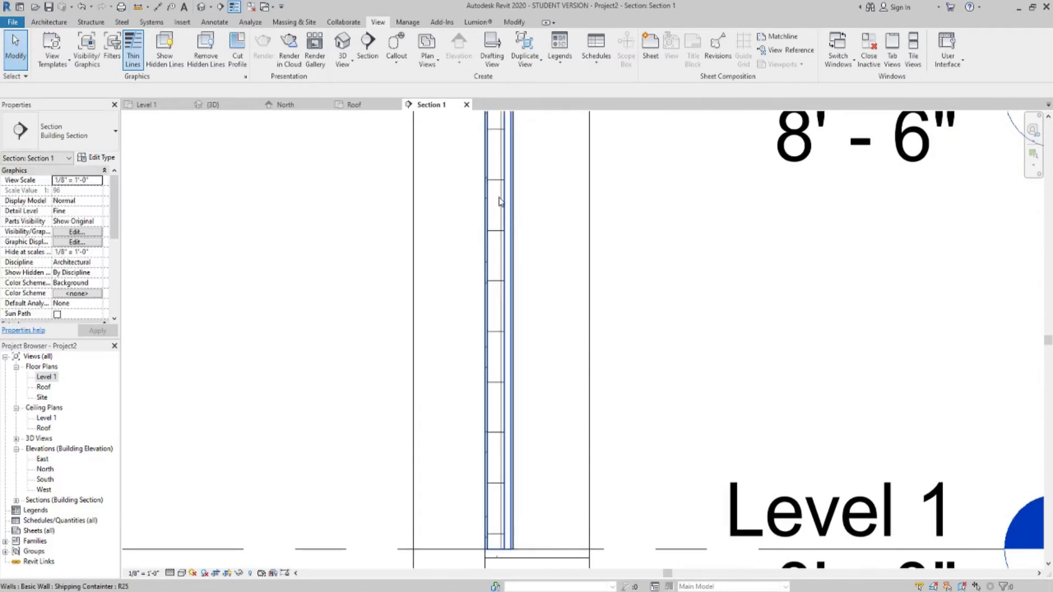
pyautogui.scroll(3, 492, 213)
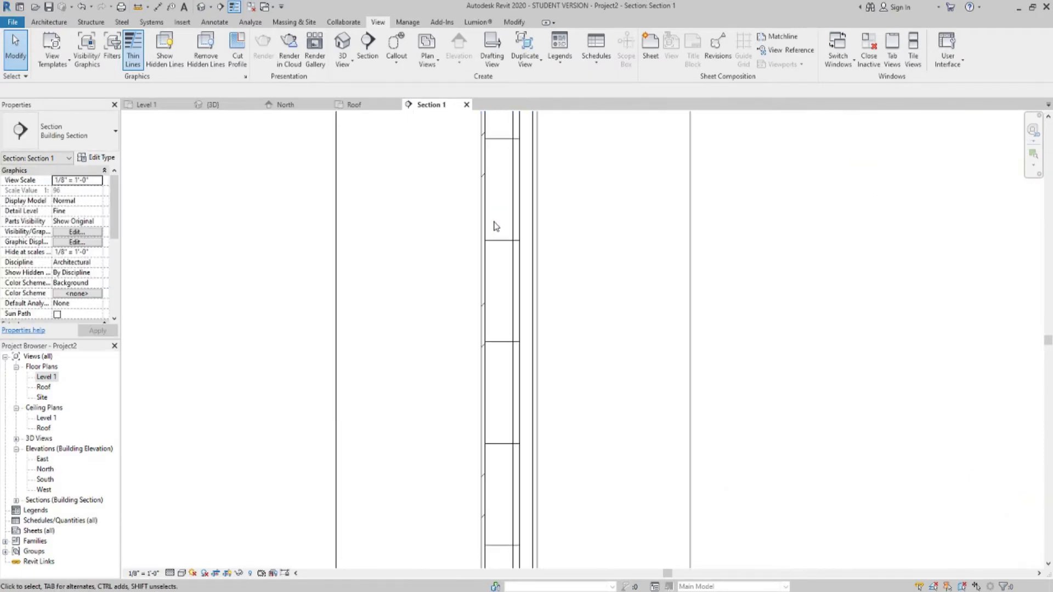
# - Examine the layer joints where the wall meets the roof and the floor in the section view
pyautogui.scroll(-4, 543, 284)
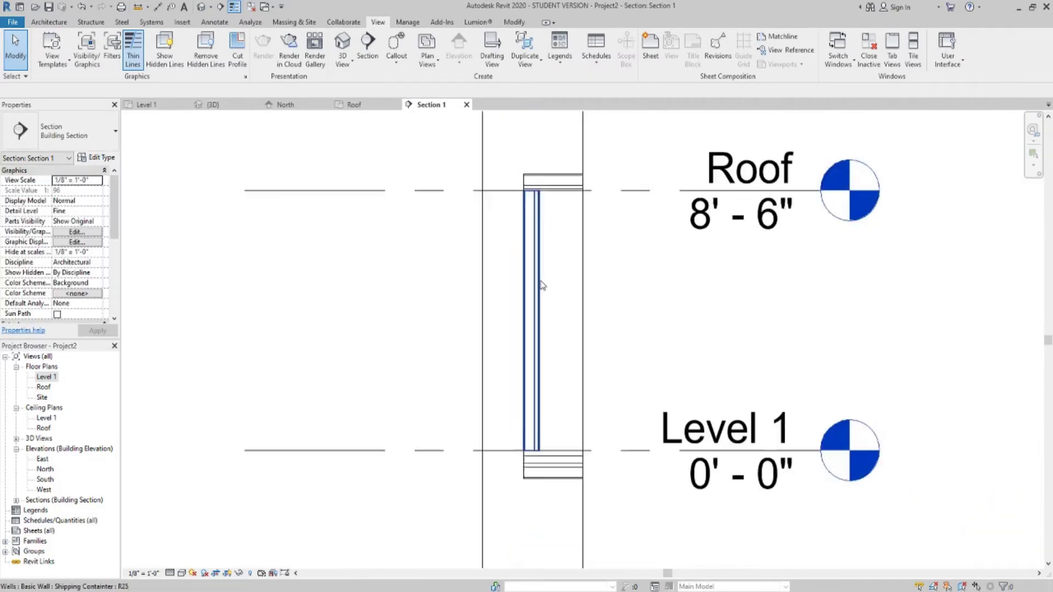
pyautogui.scroll(3, 540, 189)
pyautogui.scroll(3, 541, 189)
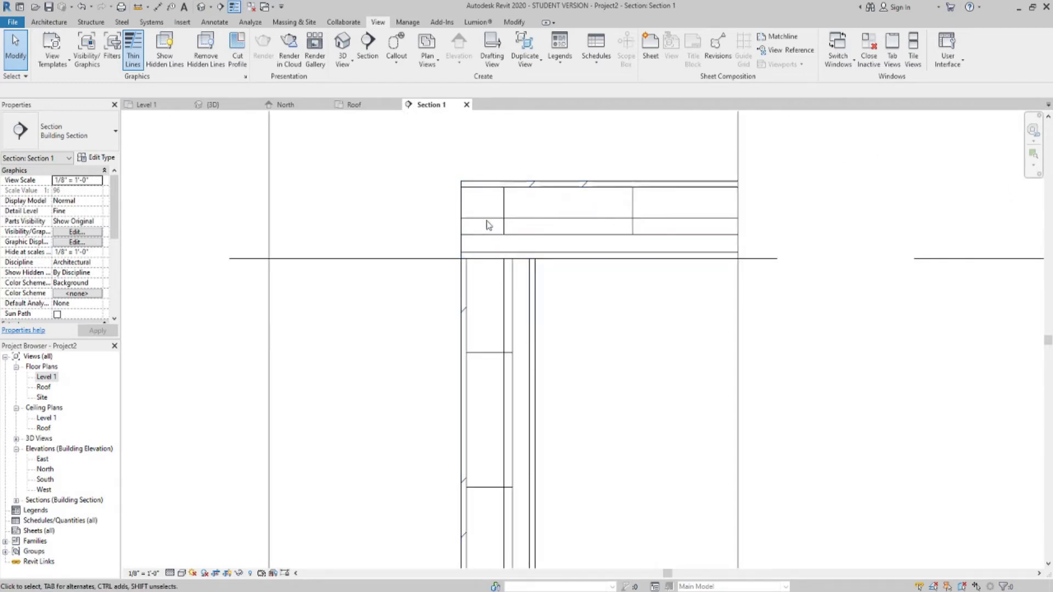
pyautogui.click(494, 237)
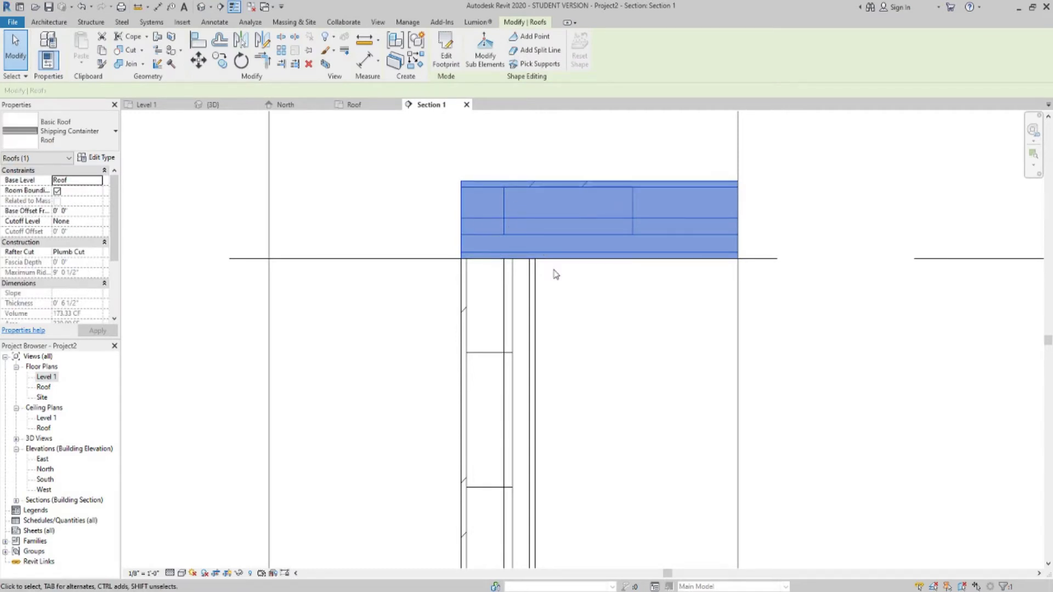
pyautogui.click(589, 305)
pyautogui.scroll(-3, 604, 340)
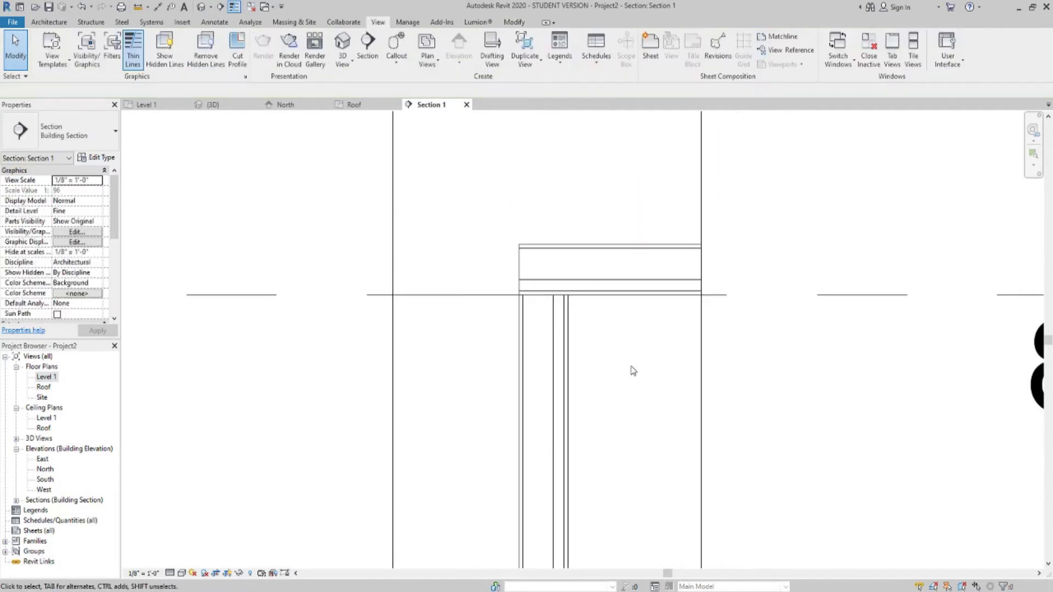
pyautogui.scroll(-2, 468, 290)
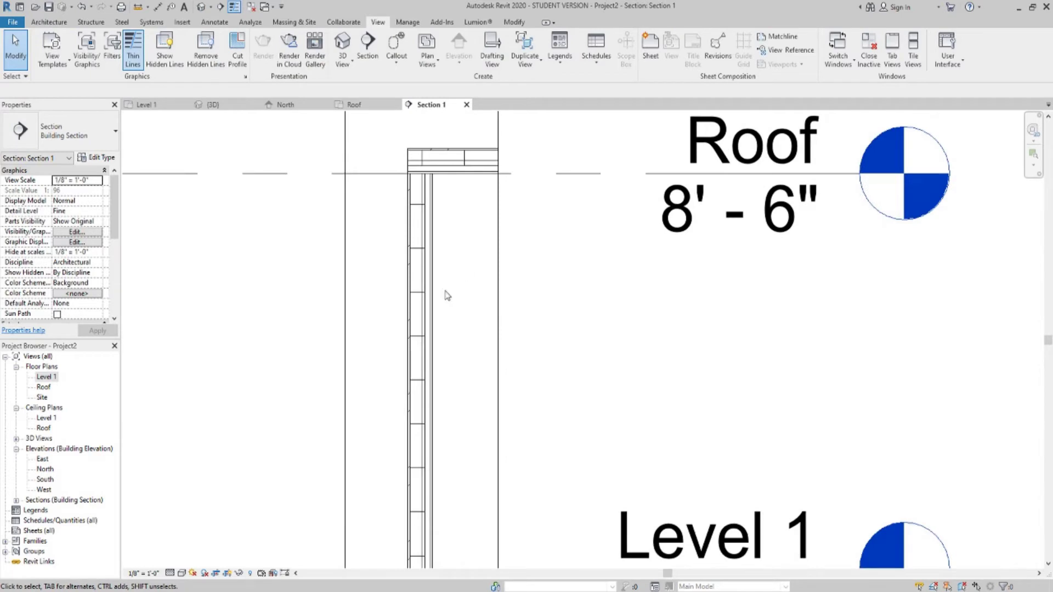
pyautogui.moveTo(429, 253); pyautogui.dragTo(369, 151, button='middle')
pyautogui.scroll(-1, 369, 151)
pyautogui.scroll(8, 366, 433)
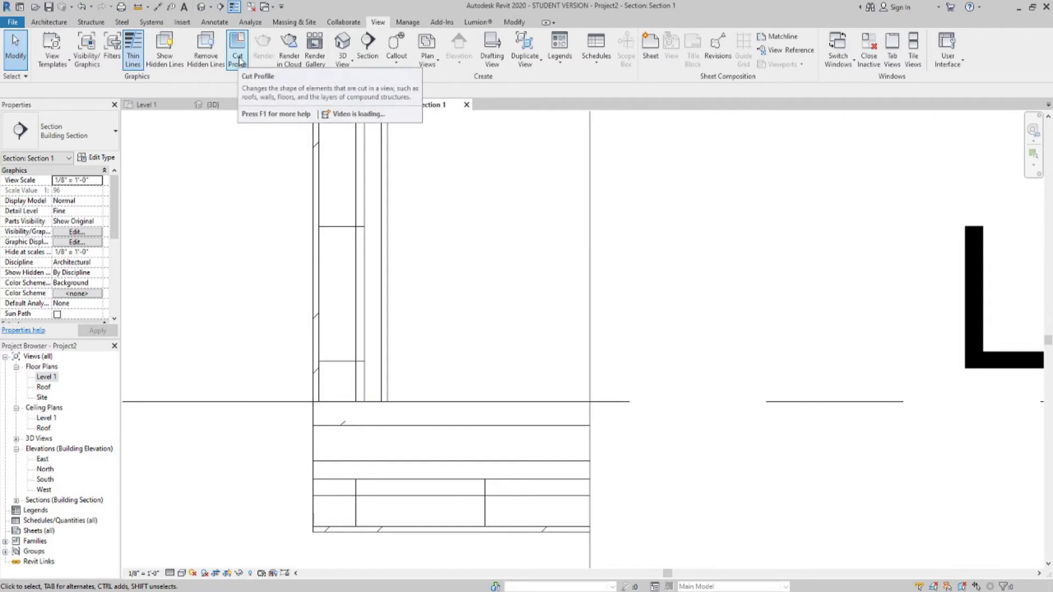
pyautogui.scroll(-5, 510, 251)
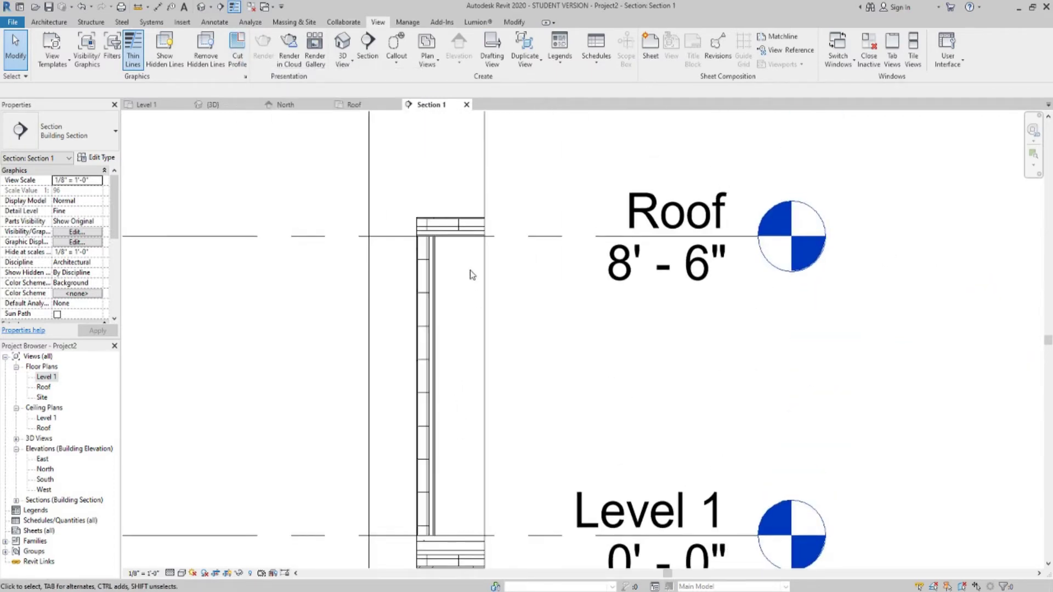
# - Widen the section's crop region toward the container interior so that more of the roof is included
pyautogui.click(486, 270)
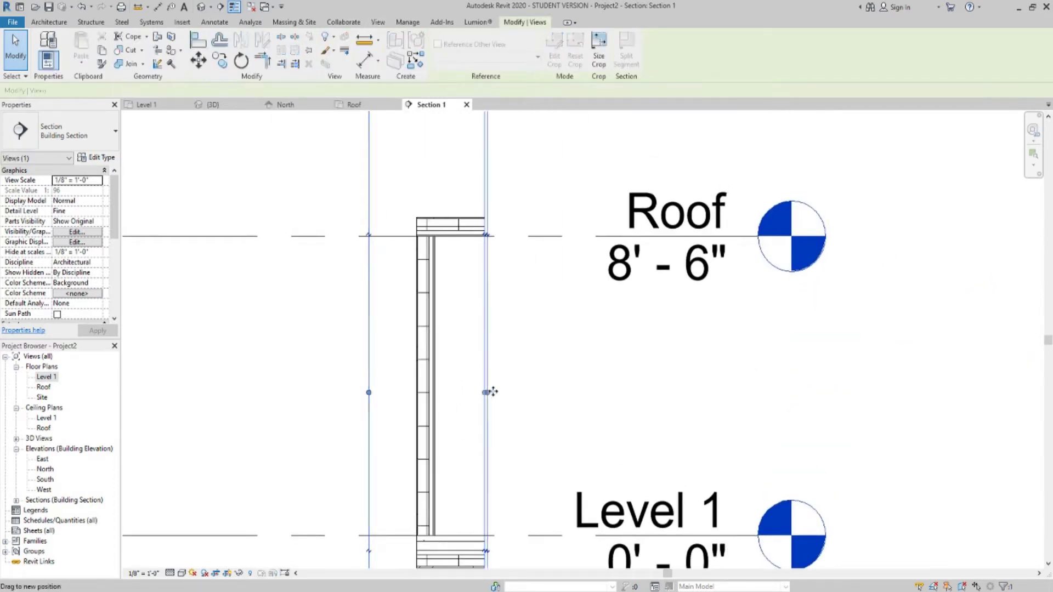
pyautogui.moveTo(486, 392); pyautogui.dragTo(517, 392)
pyautogui.scroll(3, 417, 236)
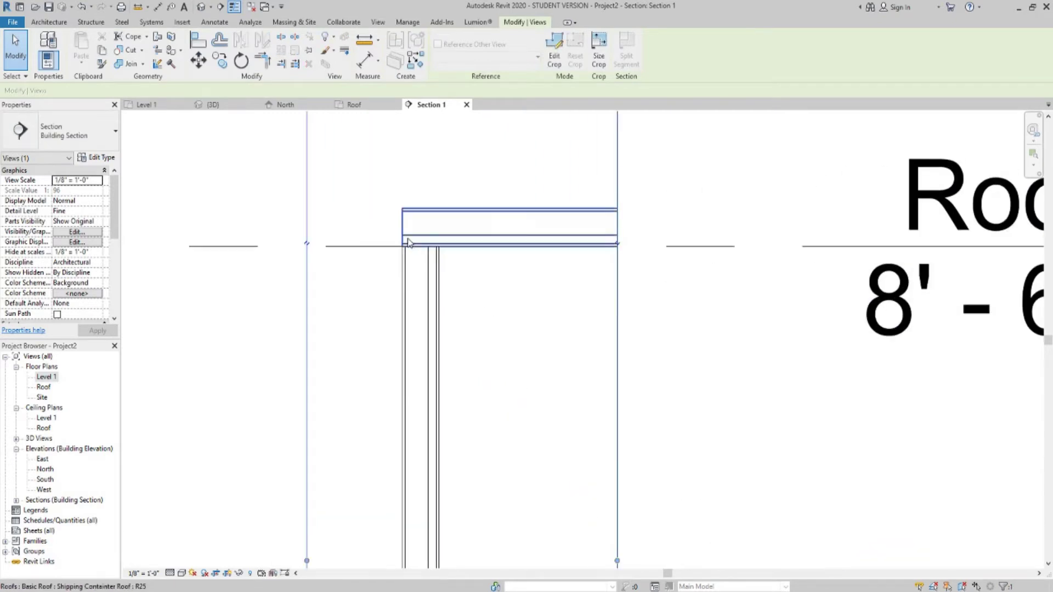
pyautogui.scroll(3, 409, 243)
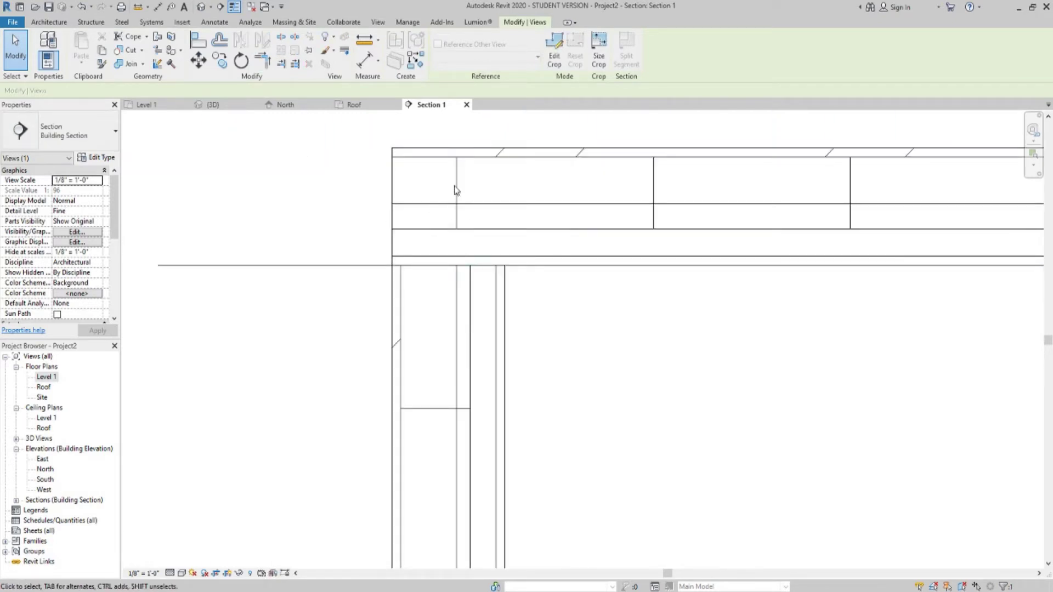
pyautogui.click(469, 178)
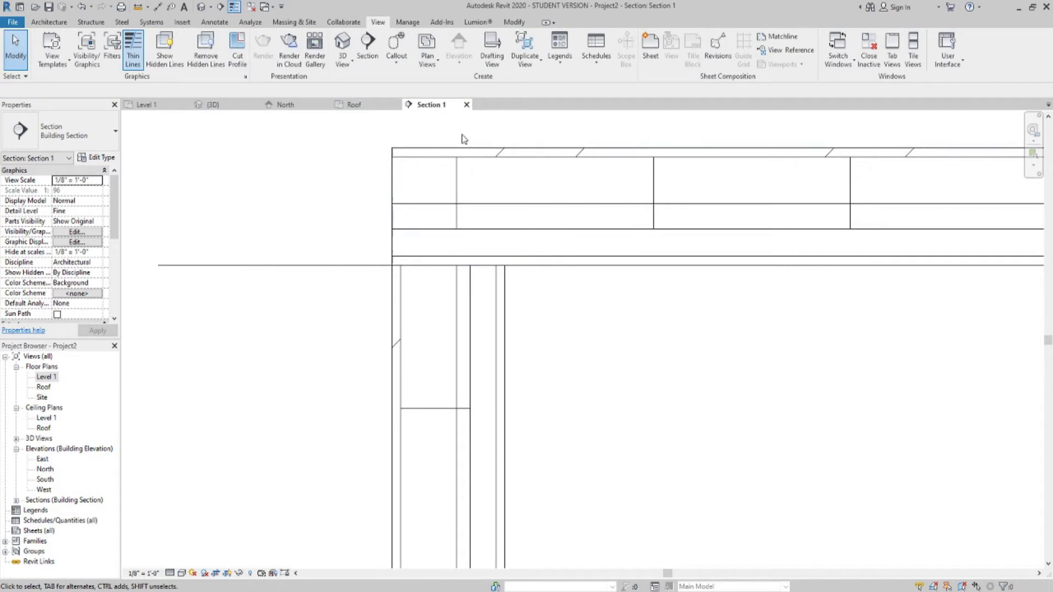
# - Edit the cut profile of the wall's outer layer, sketching across under the roof's top layer and down to the wall top along the layer's inner face
pyautogui.click(507, 187)
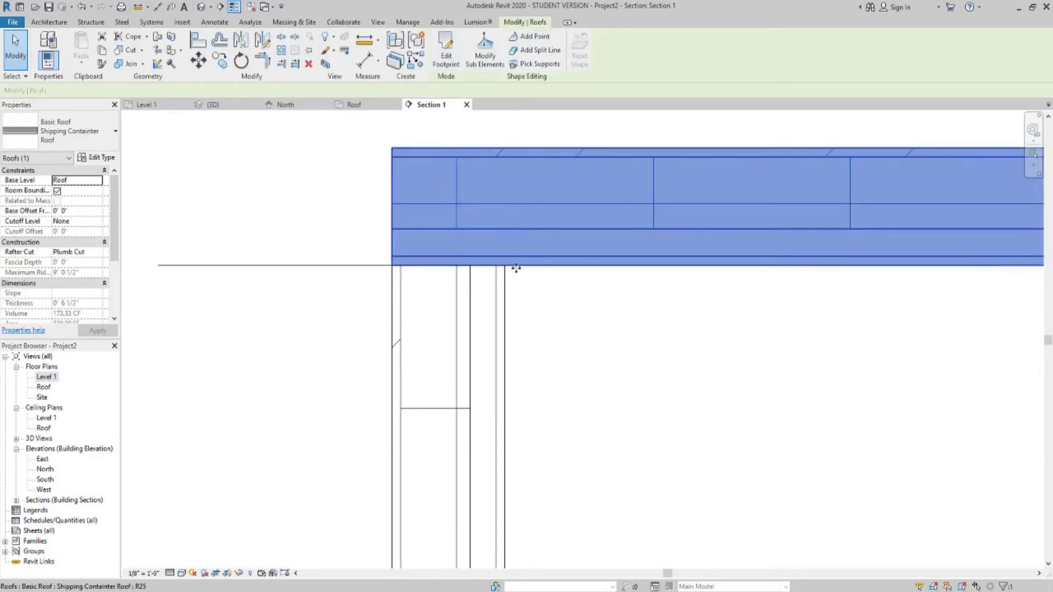
pyautogui.click(196, 138)
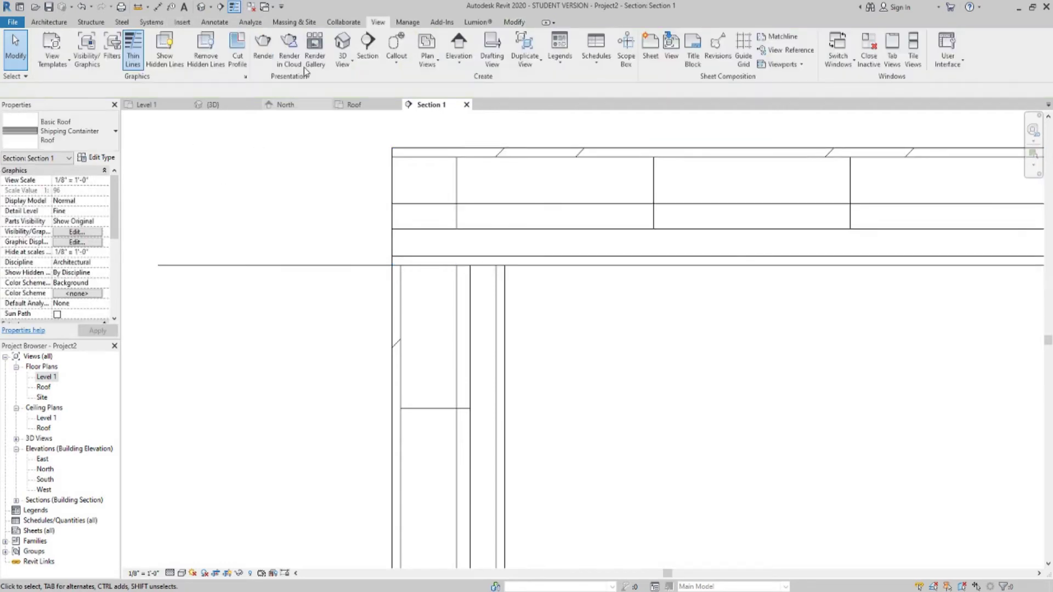
pyautogui.click(239, 56)
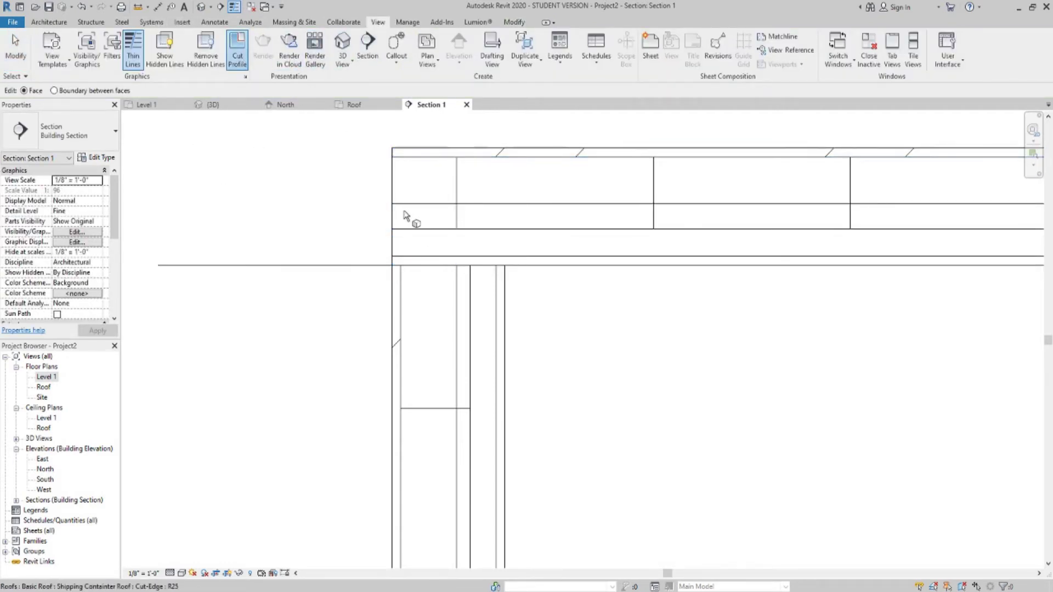
pyautogui.click(394, 283)
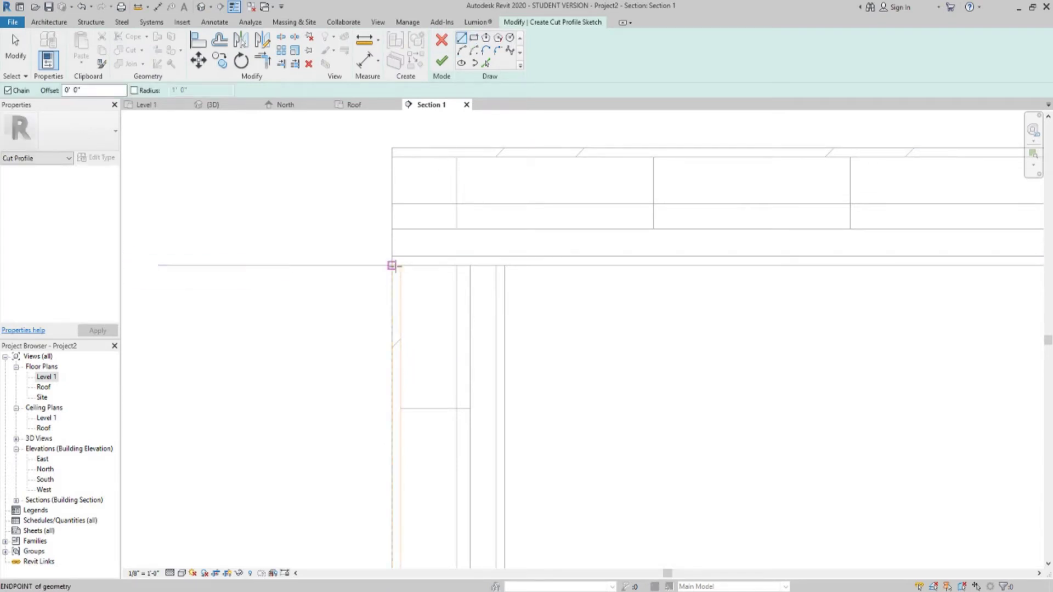
pyautogui.scroll(4, 396, 261)
pyautogui.scroll(-5, 397, 142)
pyautogui.moveTo(421, 199); pyautogui.dragTo(423, 292, button='middle')
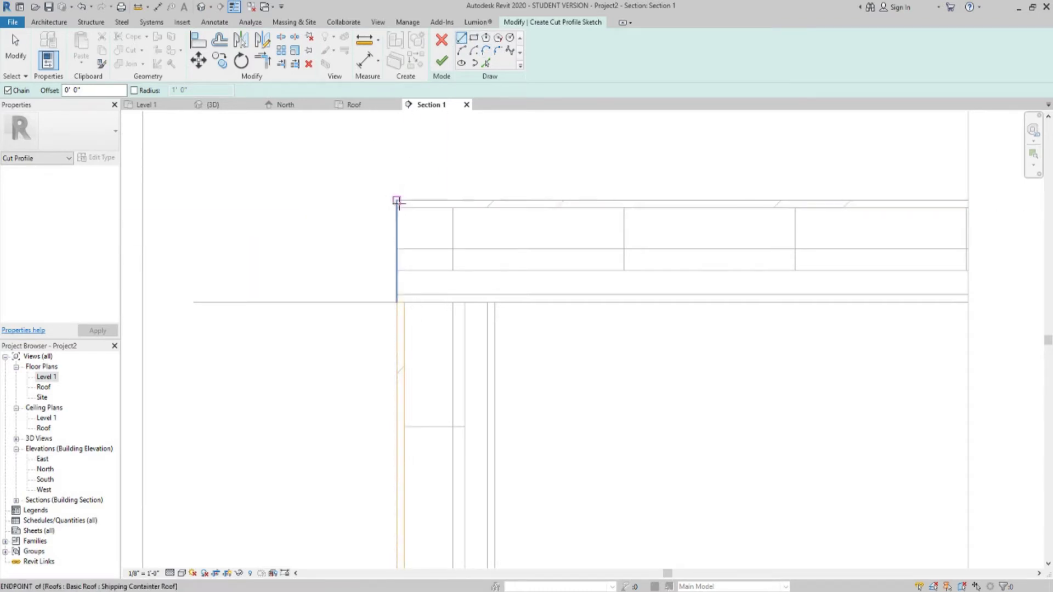
pyautogui.click(397, 208)
pyautogui.click(403, 208)
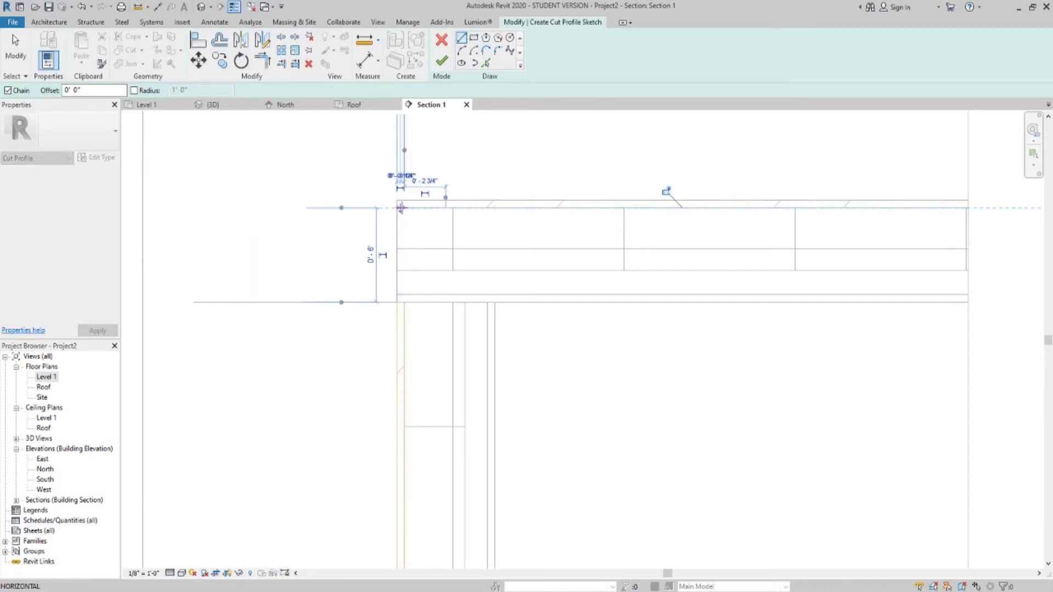
pyautogui.click(404, 301)
pyautogui.press('Escape')
pyautogui.press('Escape')
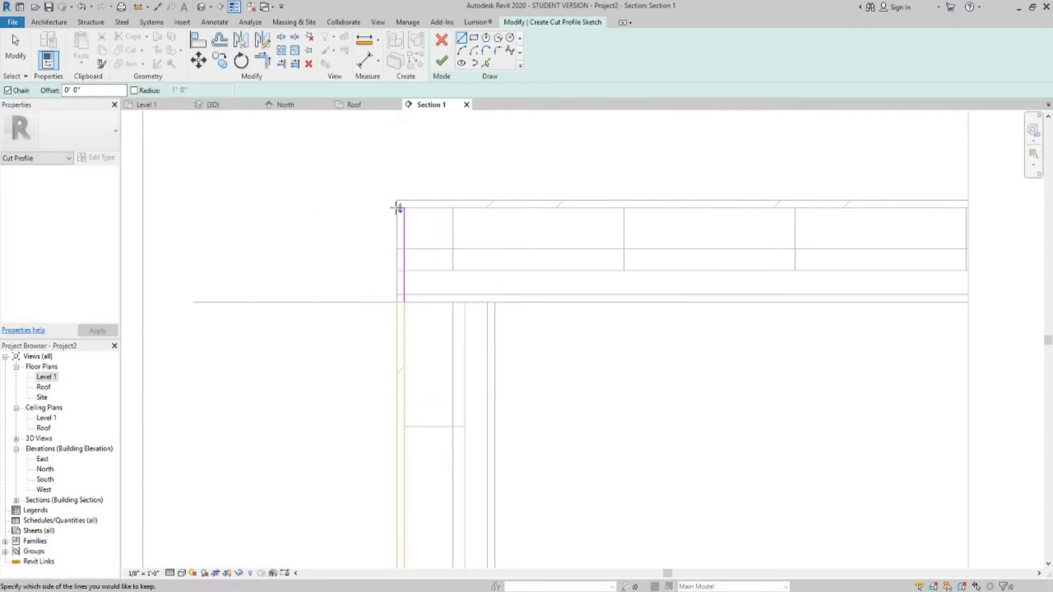
# - Complete the wall's outer-layer profile with a line from the roof's top layer down its outer face, and finish the cut profile
pyautogui.scroll(2, 400, 208)
pyautogui.click(400, 208)
pyautogui.scroll(1, 400, 230)
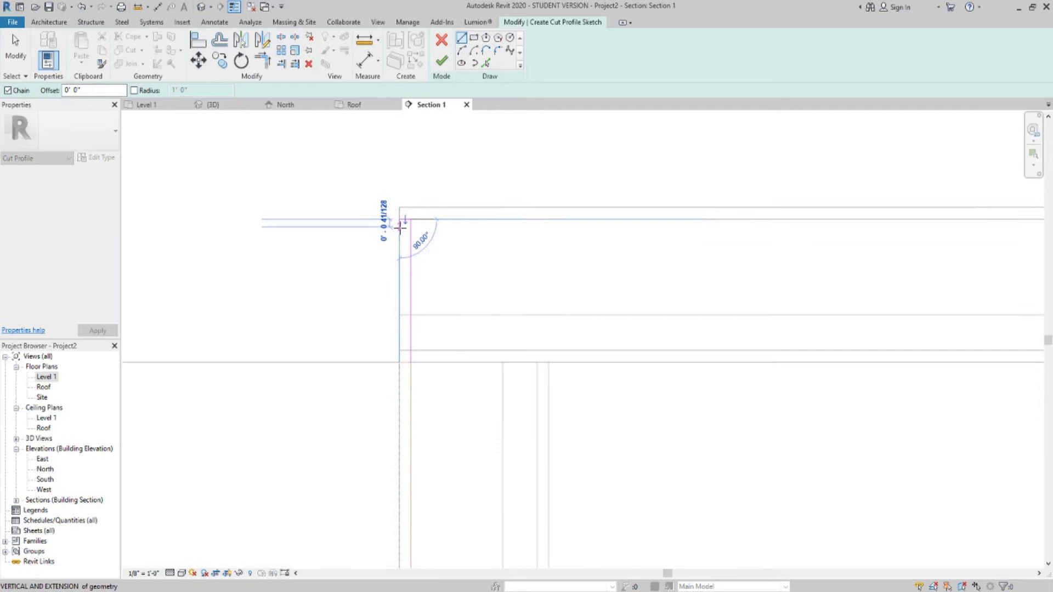
pyautogui.click(400, 362)
pyautogui.press('Escape')
pyautogui.press('Escape')
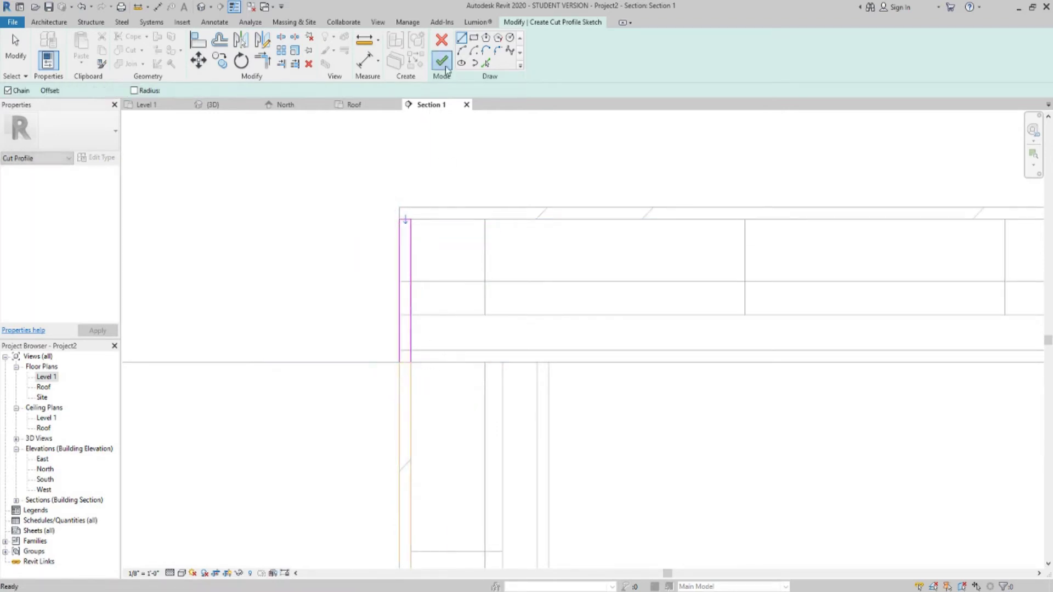
pyautogui.click(441, 61)
pyautogui.press('Escape')
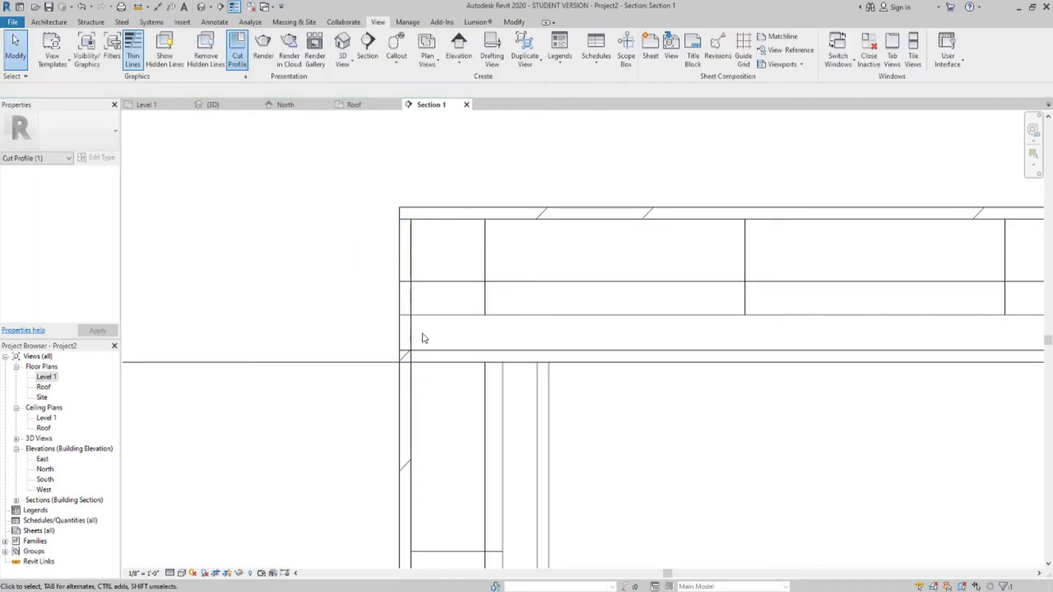
# - Use Cut Profile to trim the roof layer just above the bottom one back to the inner face of the wall's outer layer
pyautogui.click(410, 348)
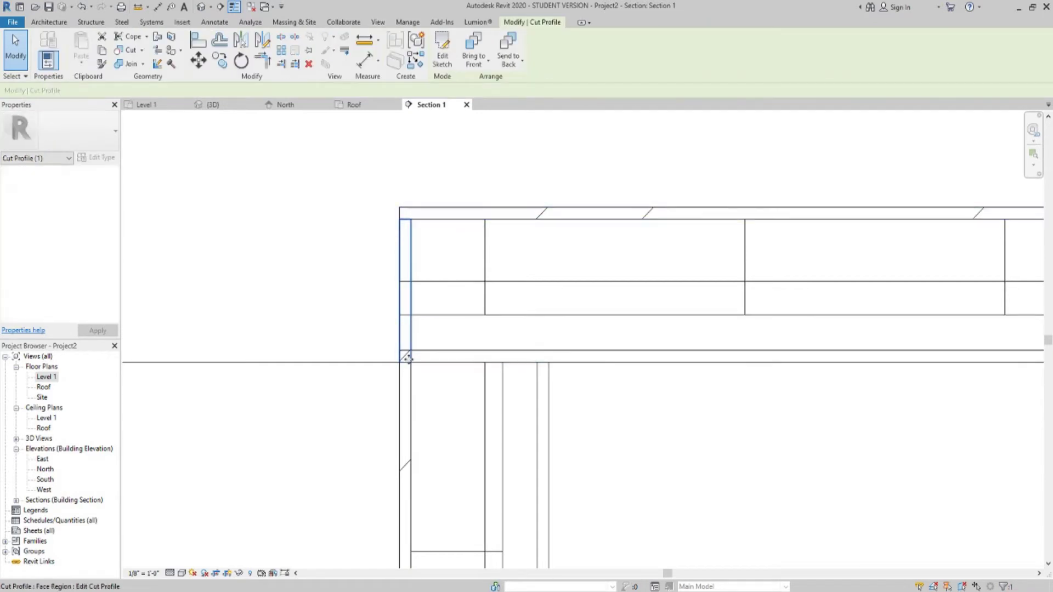
pyautogui.press('Escape')
pyautogui.click(429, 364)
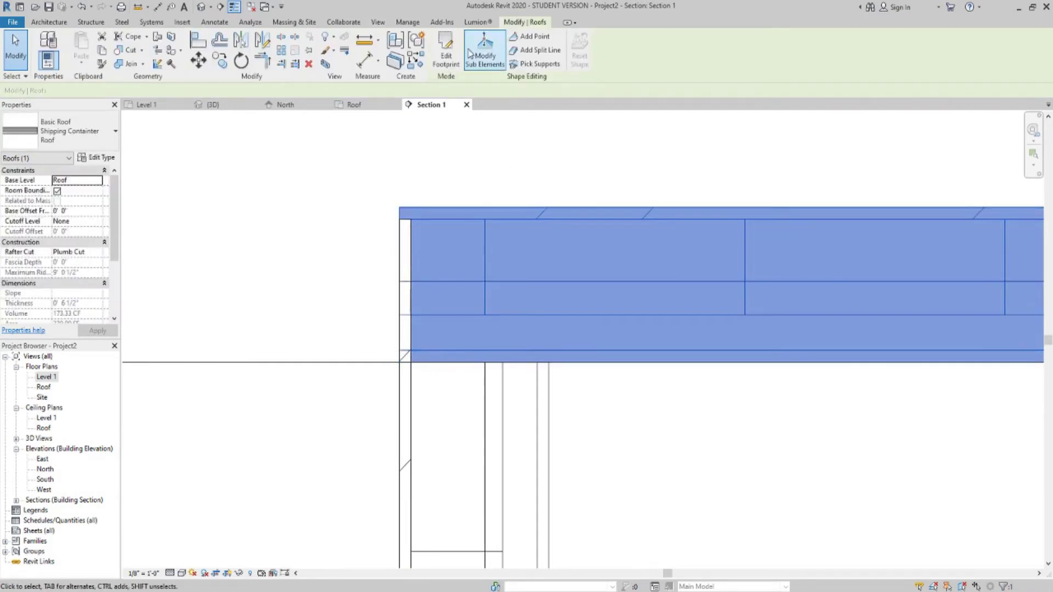
pyautogui.press('Escape')
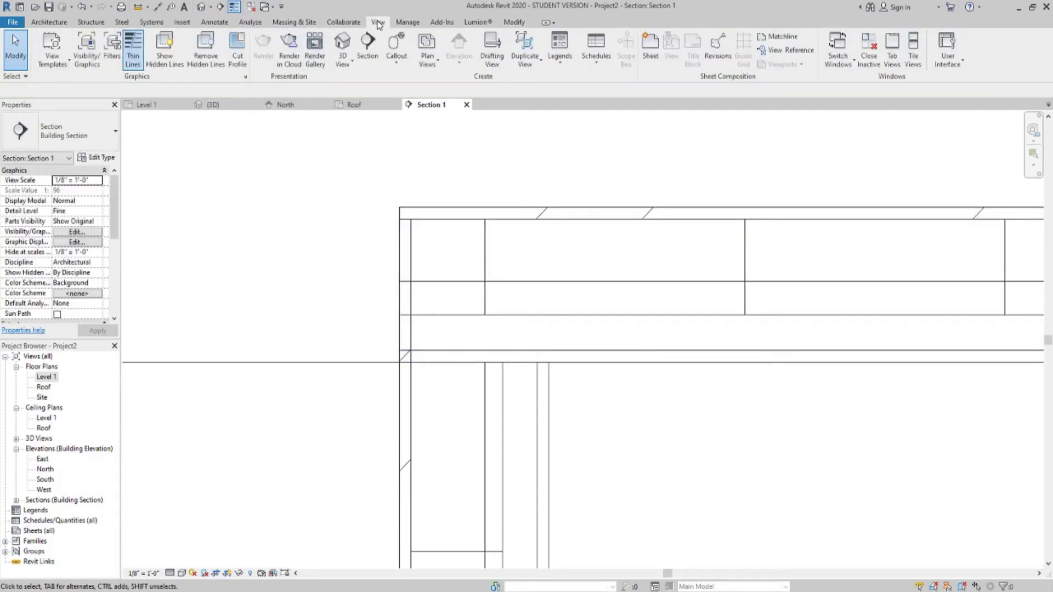
pyautogui.click(241, 60)
pyautogui.click(430, 350)
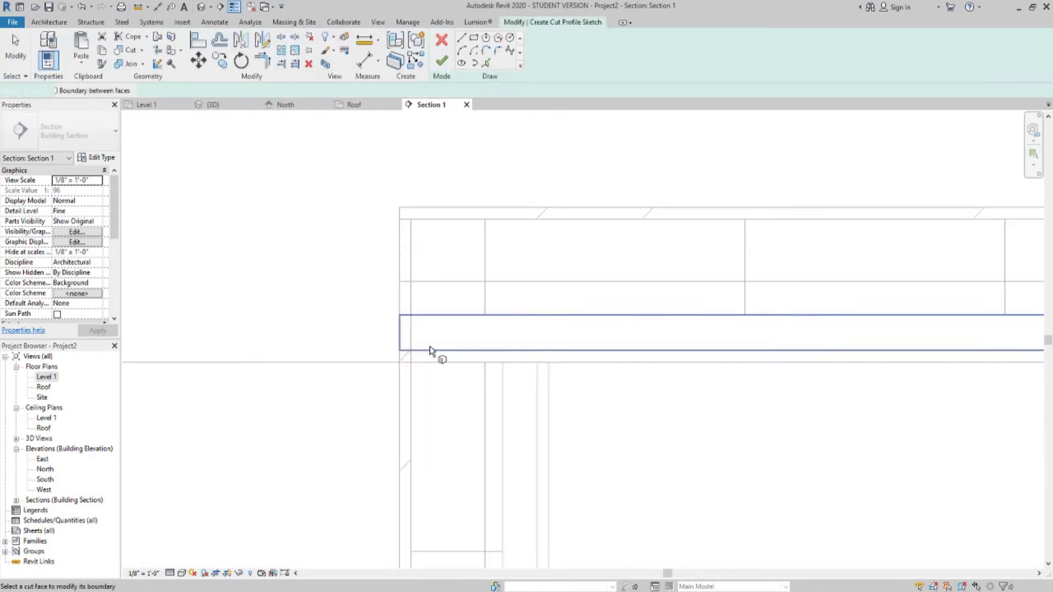
pyautogui.click(411, 315)
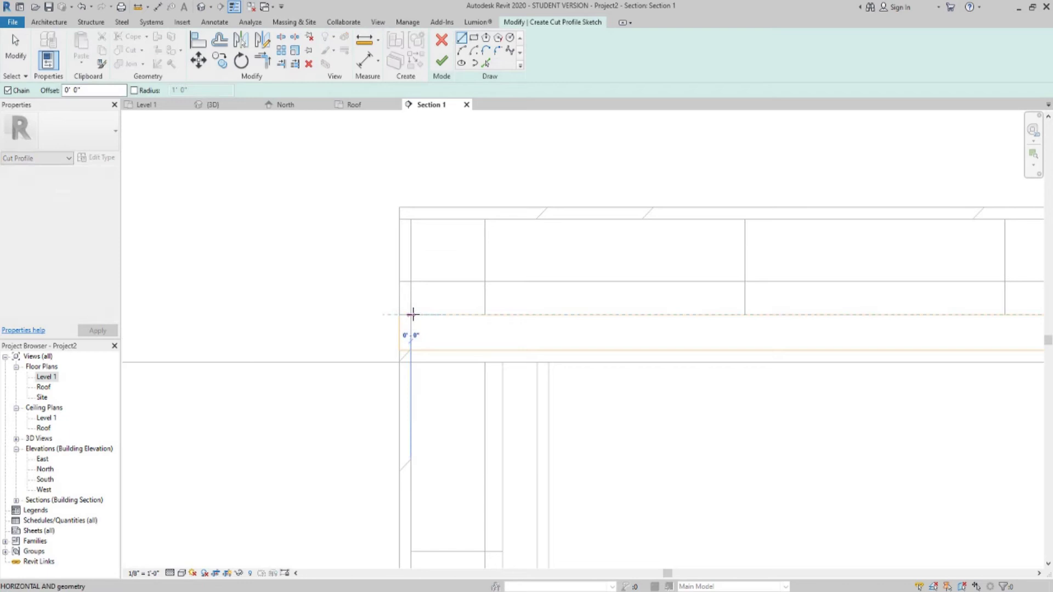
pyautogui.click(412, 351)
pyautogui.press('Escape')
pyautogui.press('Escape')
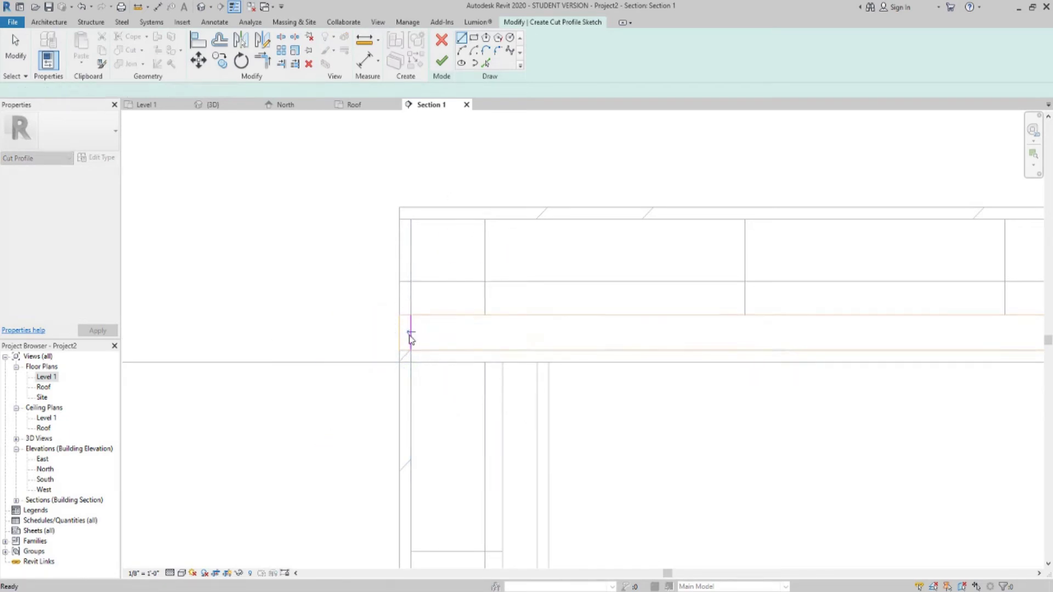
pyautogui.click(409, 334)
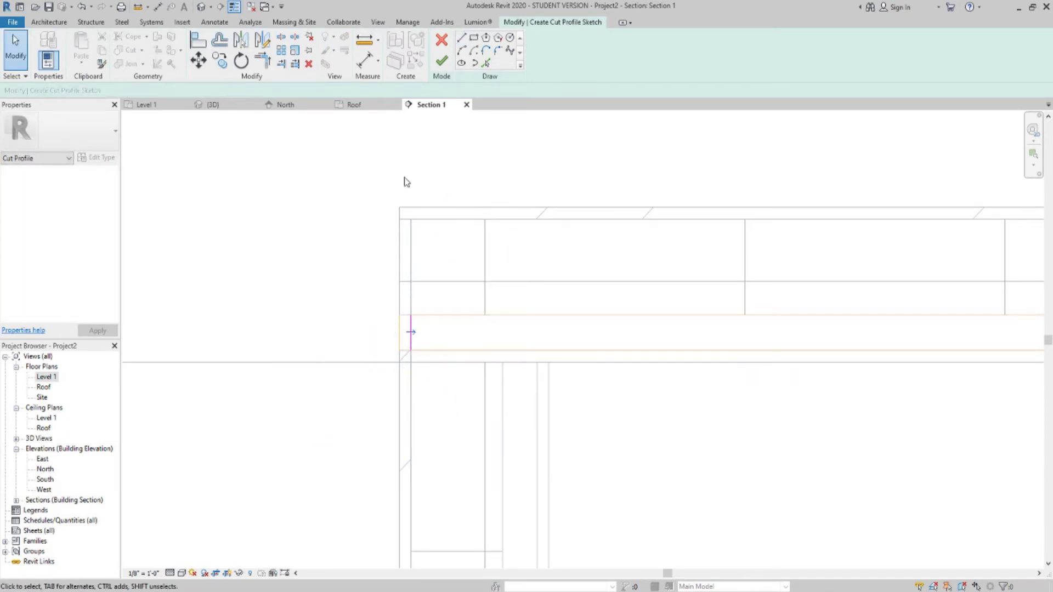
pyautogui.click(442, 61)
# - Trim the roof's thick framed layer below the top sheet back to the inner face of the wall's outer layer with Cut Profile
pyautogui.click(404, 329)
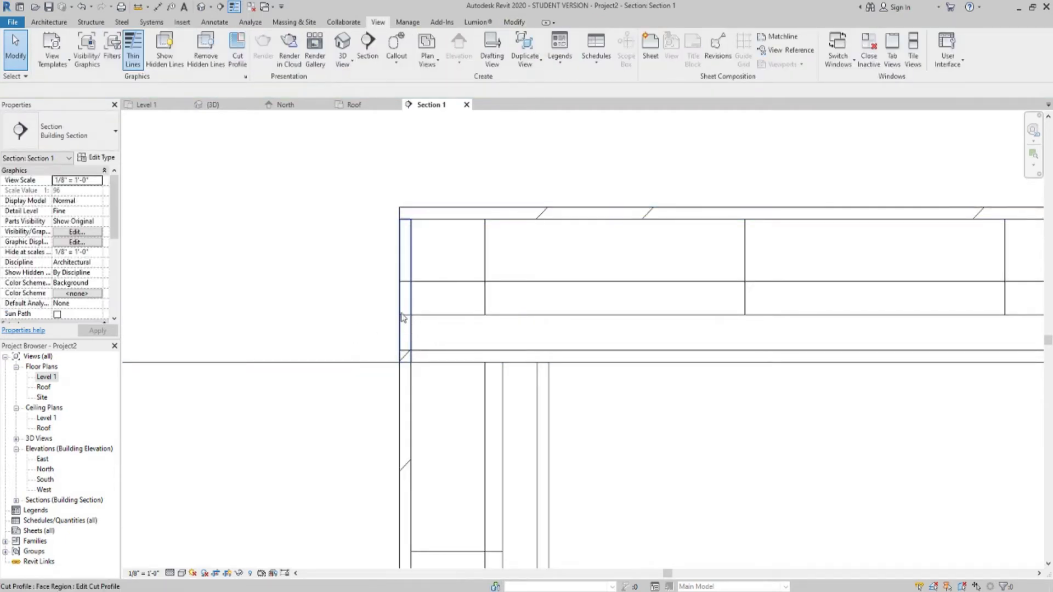
pyautogui.click(423, 320)
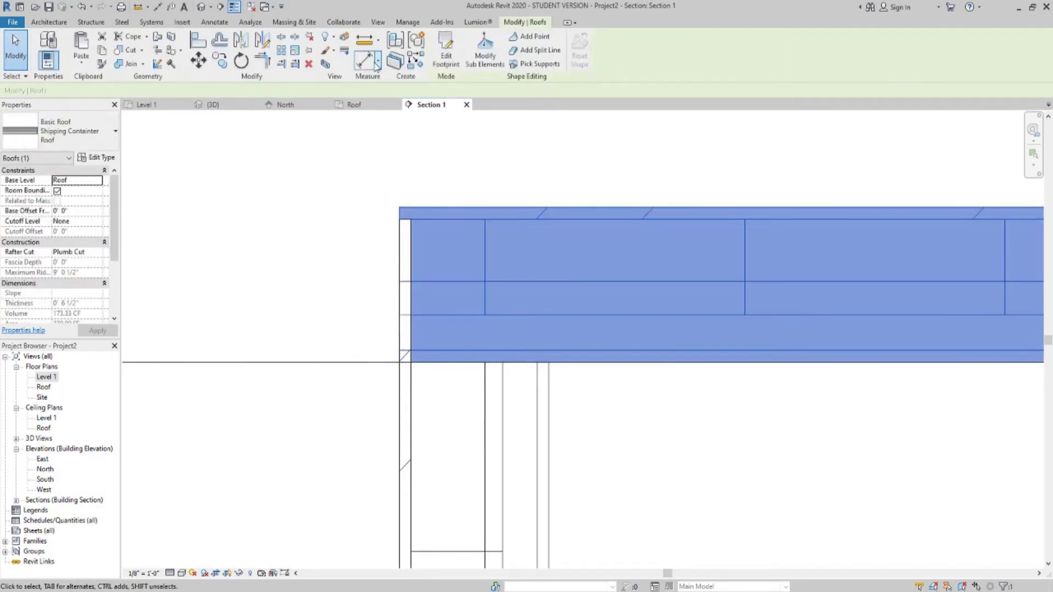
pyautogui.click(379, 150)
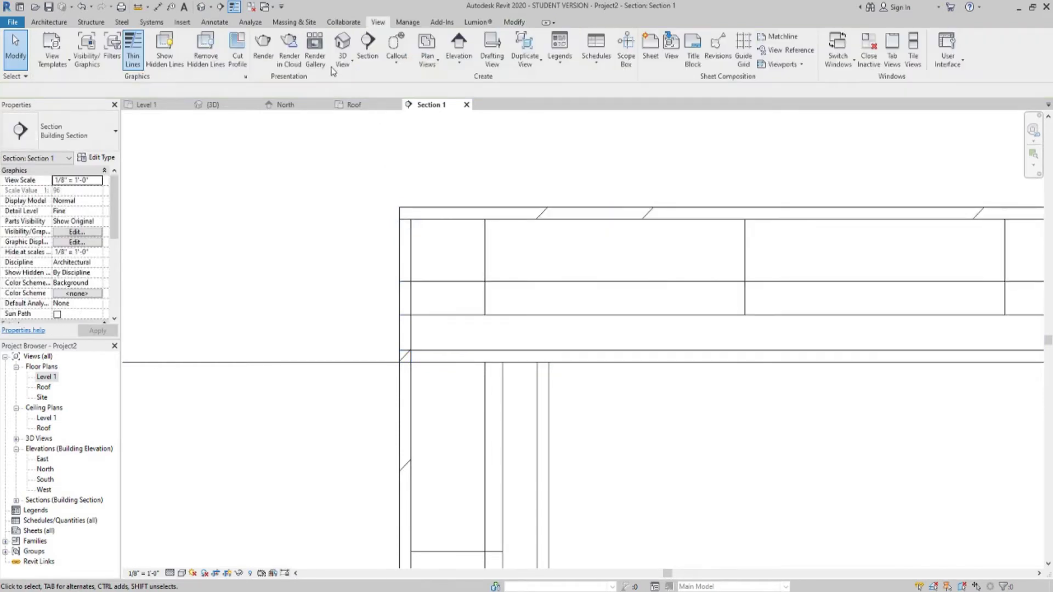
pyautogui.click(238, 52)
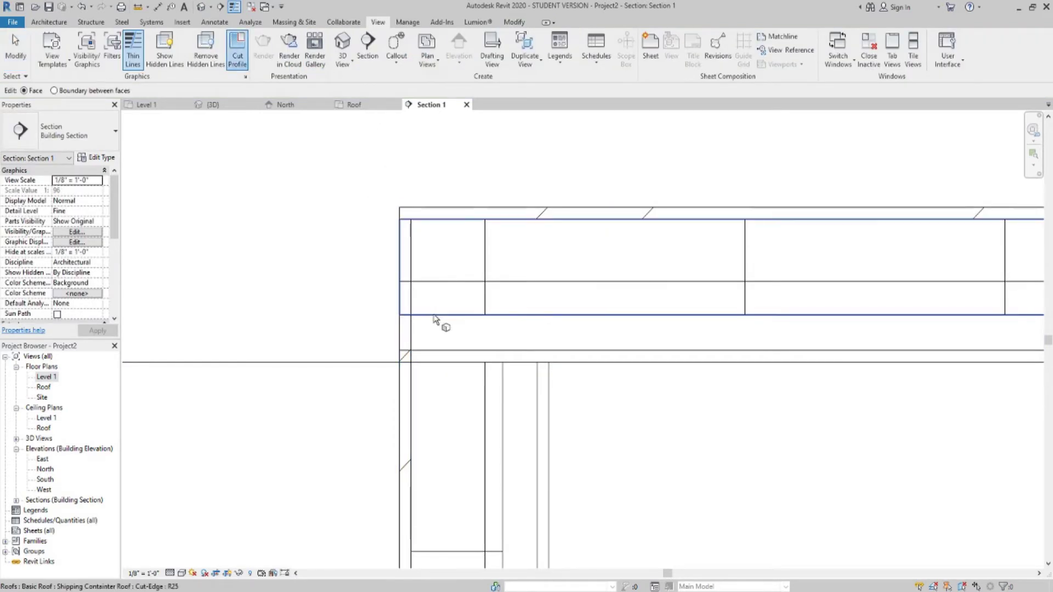
pyautogui.click(434, 319)
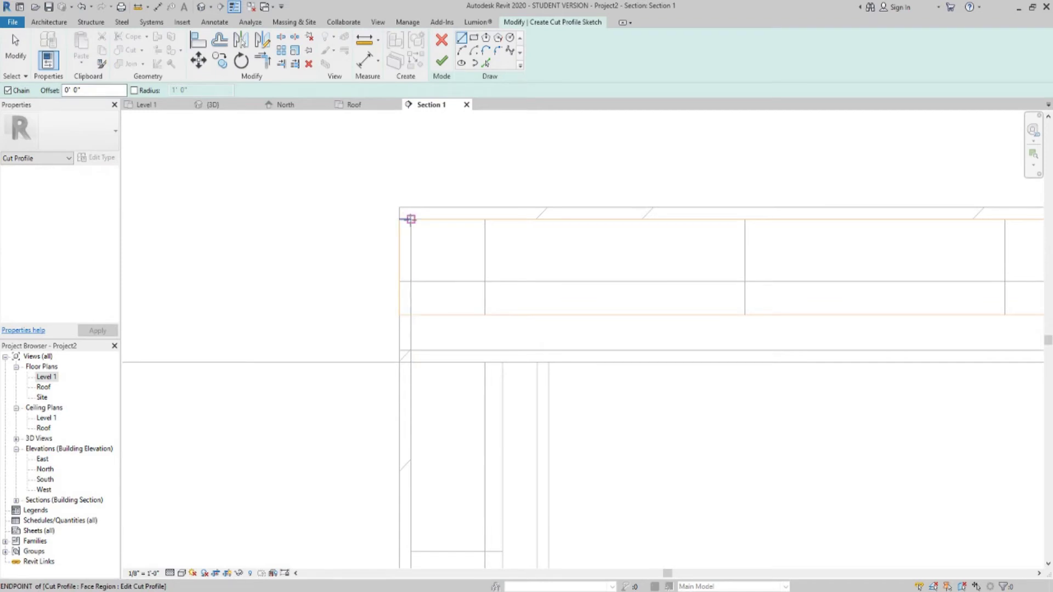
pyautogui.click(411, 220)
pyautogui.click(410, 315)
pyautogui.press('Escape')
pyautogui.press('Escape')
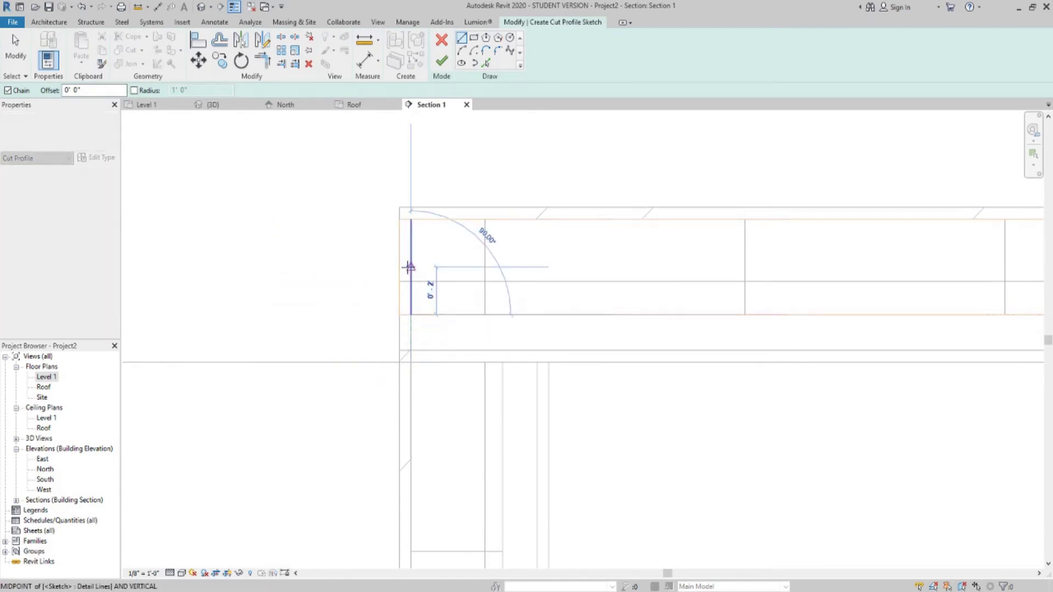
pyautogui.click(440, 62)
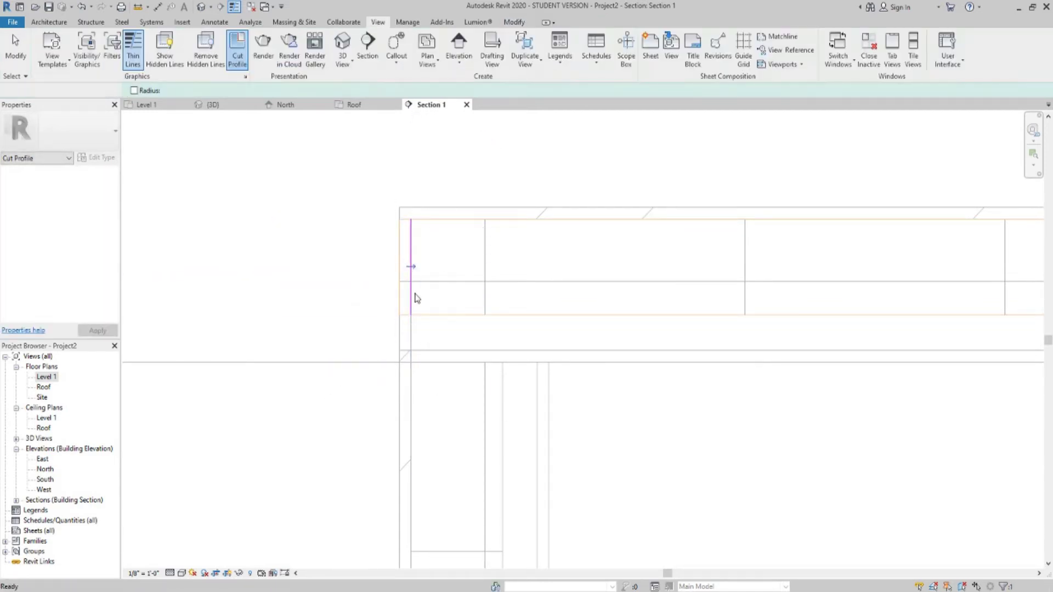
# - Trim the roof's bottom layer back to the inner face of the wall's outer layer with a vertical Cut Profile line, and finish the profile
pyautogui.click(425, 357)
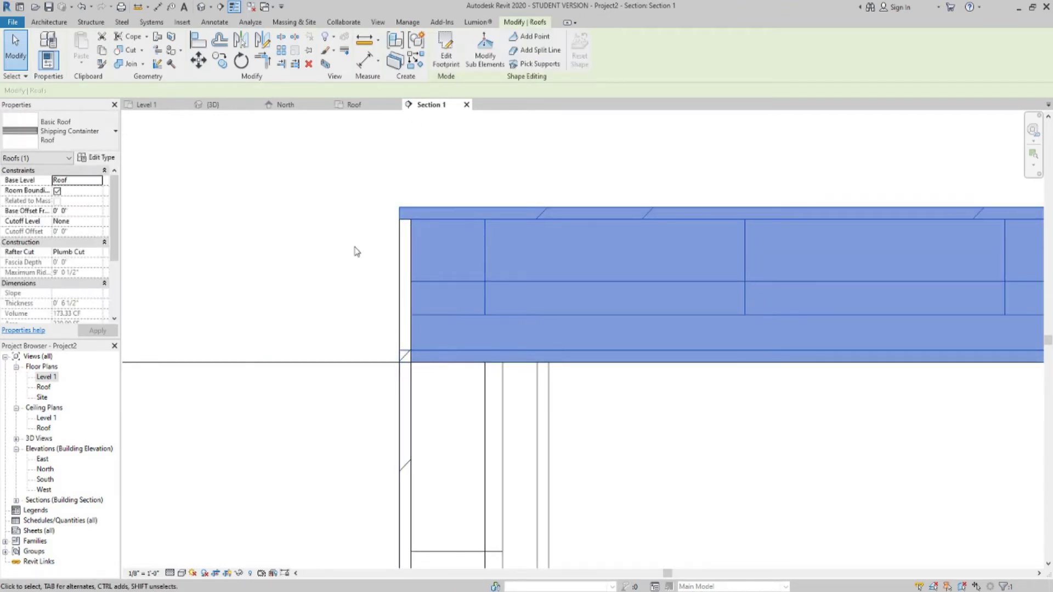
pyautogui.click(378, 22)
pyautogui.click(237, 51)
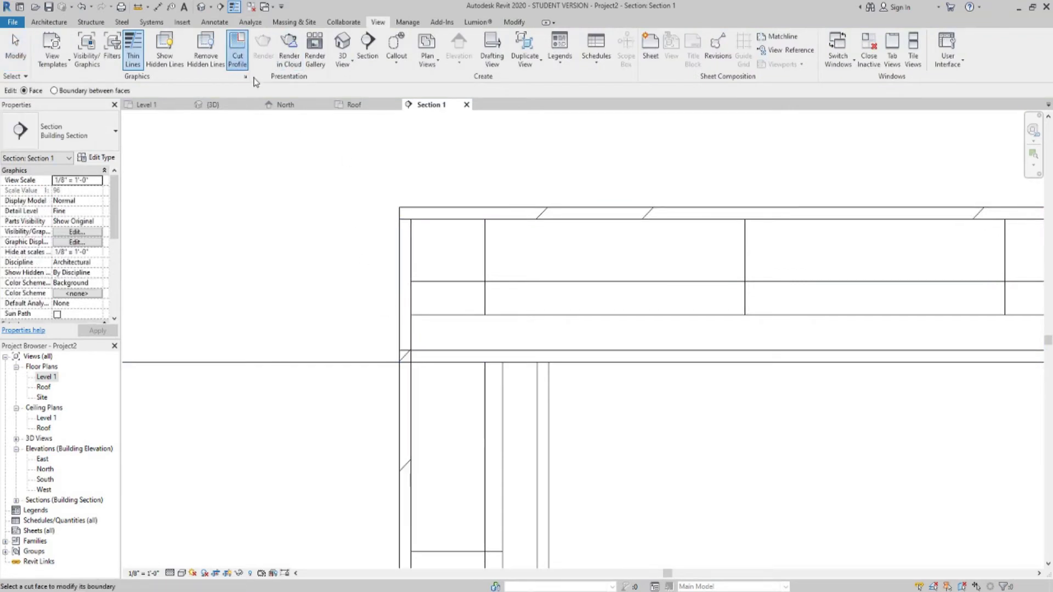
pyautogui.click(427, 366)
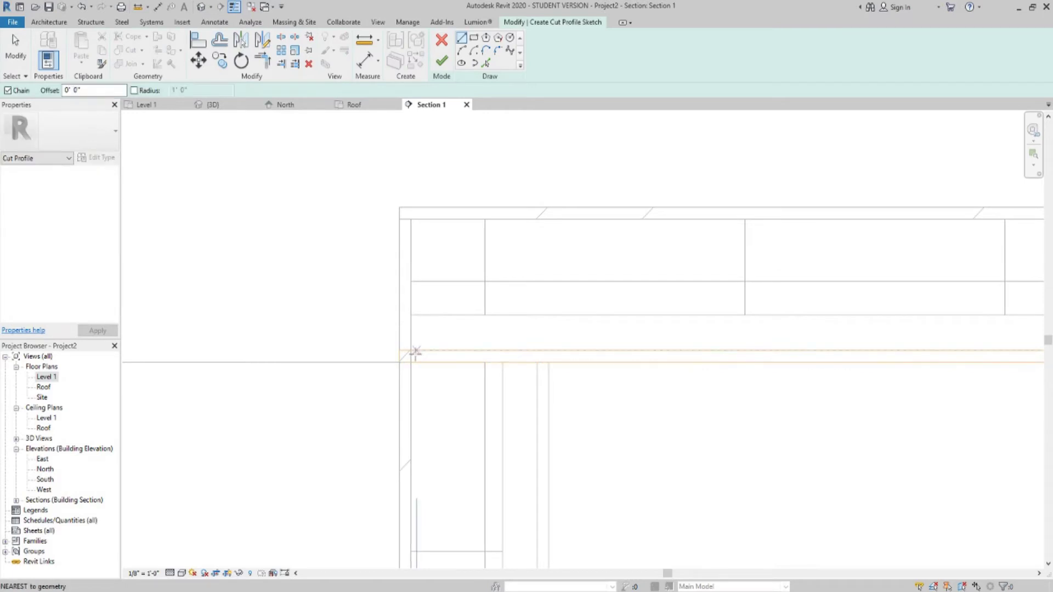
pyautogui.click(411, 350)
pyautogui.click(411, 362)
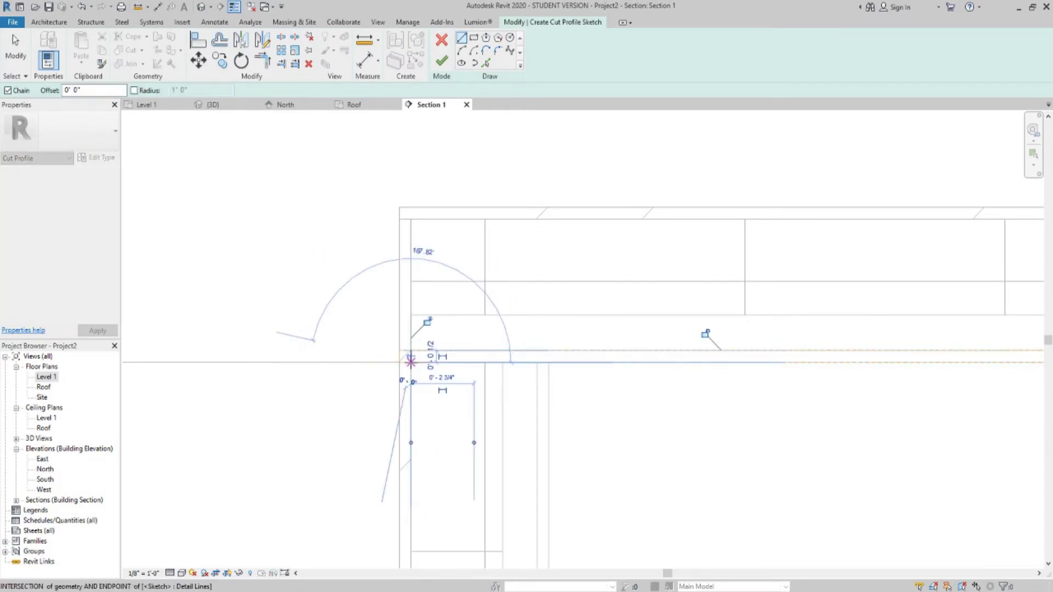
pyautogui.scroll(4, 411, 361)
pyautogui.press('Escape')
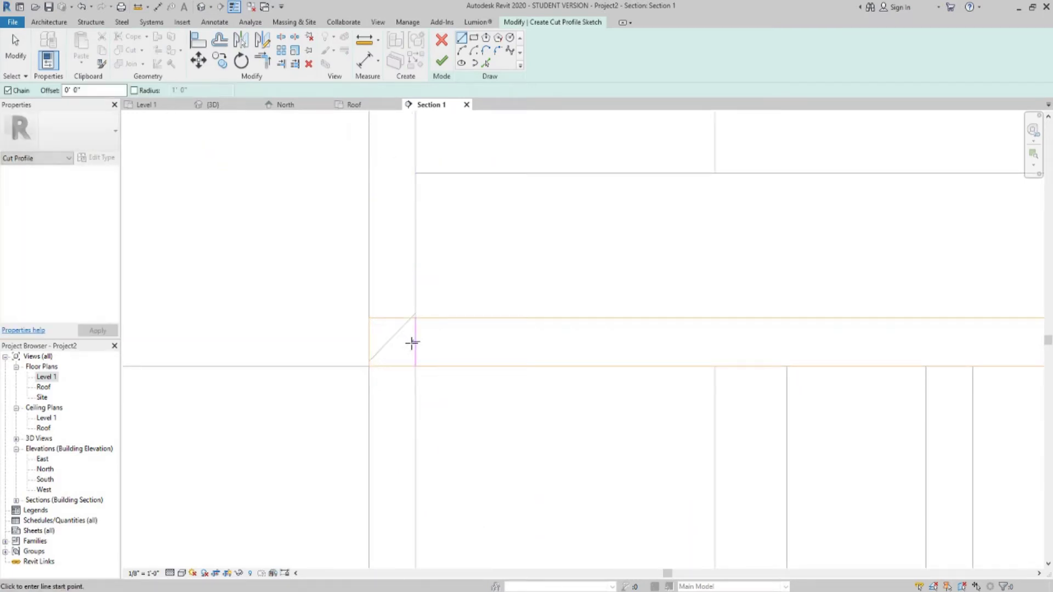
pyautogui.scroll(-3, 468, 374)
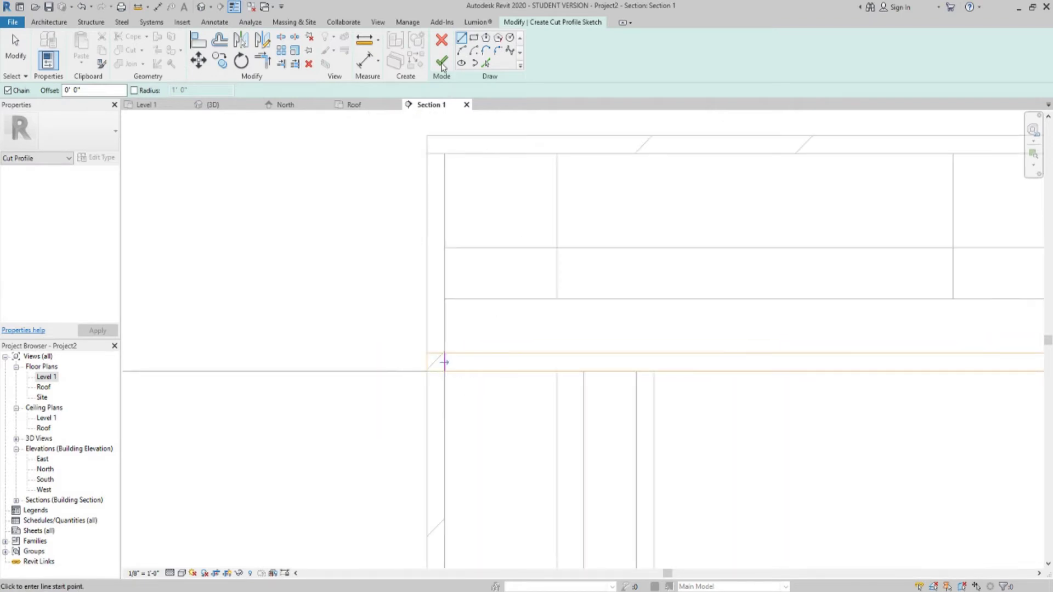
pyautogui.click(442, 62)
pyautogui.scroll(-2, 384, 365)
pyautogui.moveTo(390, 353); pyautogui.dragTo(278, 254, button='middle')
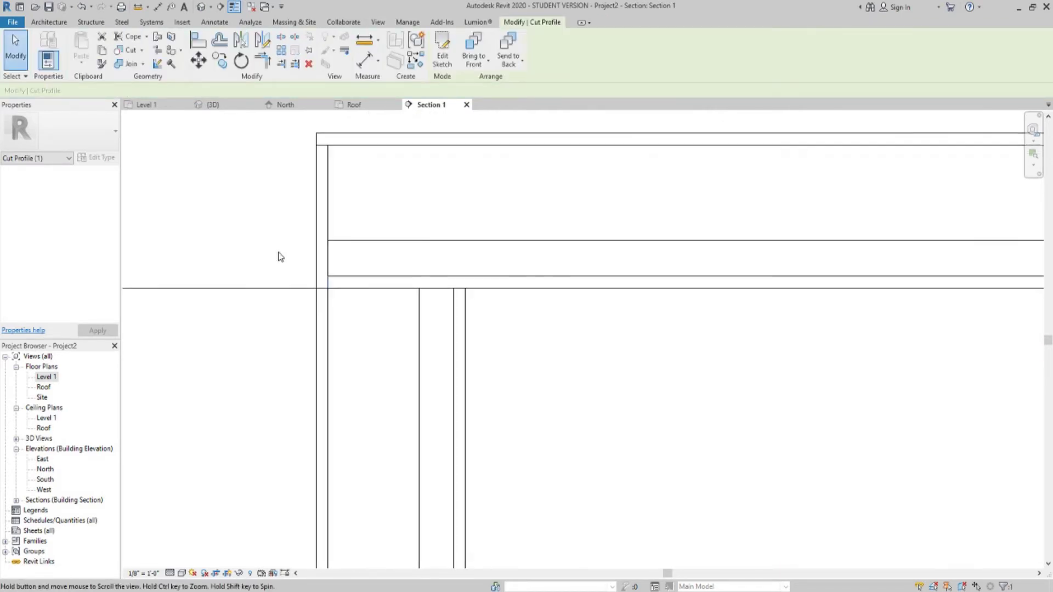
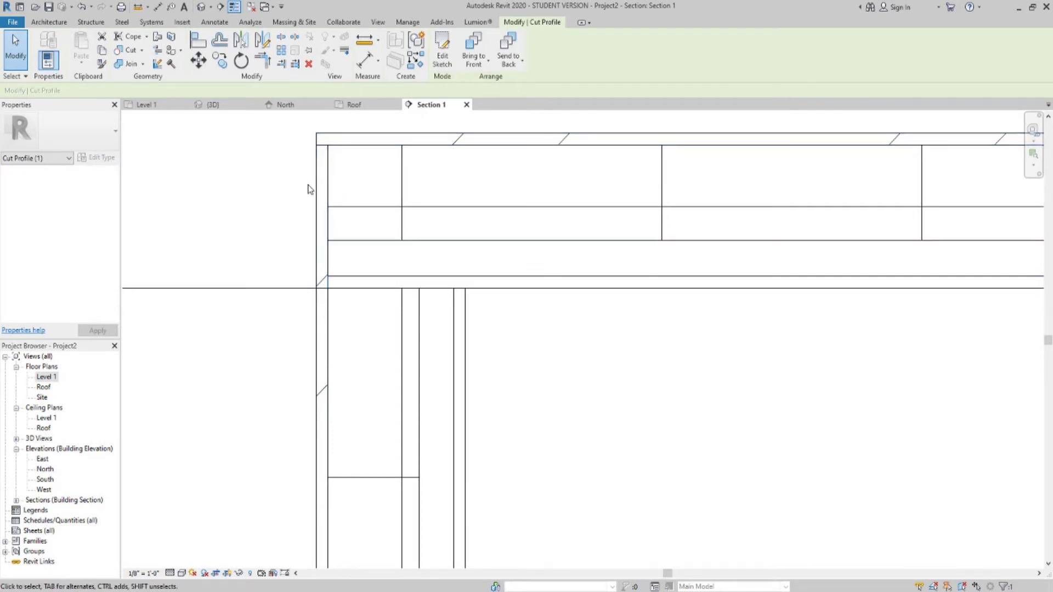
# - Select the layered container wall beneath the roof edge in the section
pyautogui.click(318, 339)
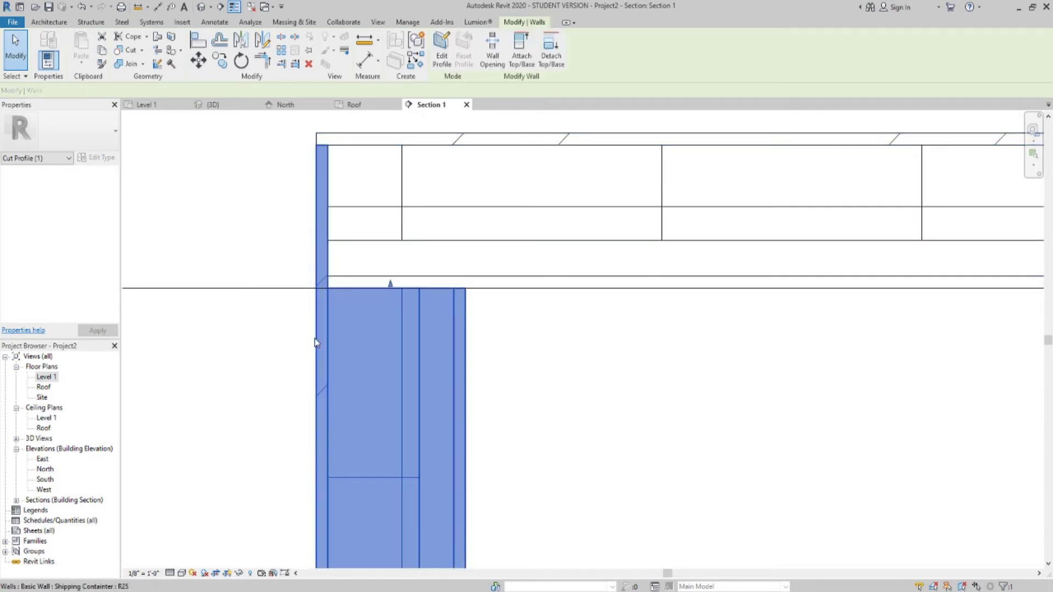
# - Examine the wall-to-roof joint and the wall-to-floor corner in Section 1
pyautogui.scroll(-2, 256, 371)
pyautogui.moveTo(256, 372); pyautogui.dragTo(315, 252, button='middle')
pyautogui.click(322, 330)
pyautogui.scroll(-2, 321, 328)
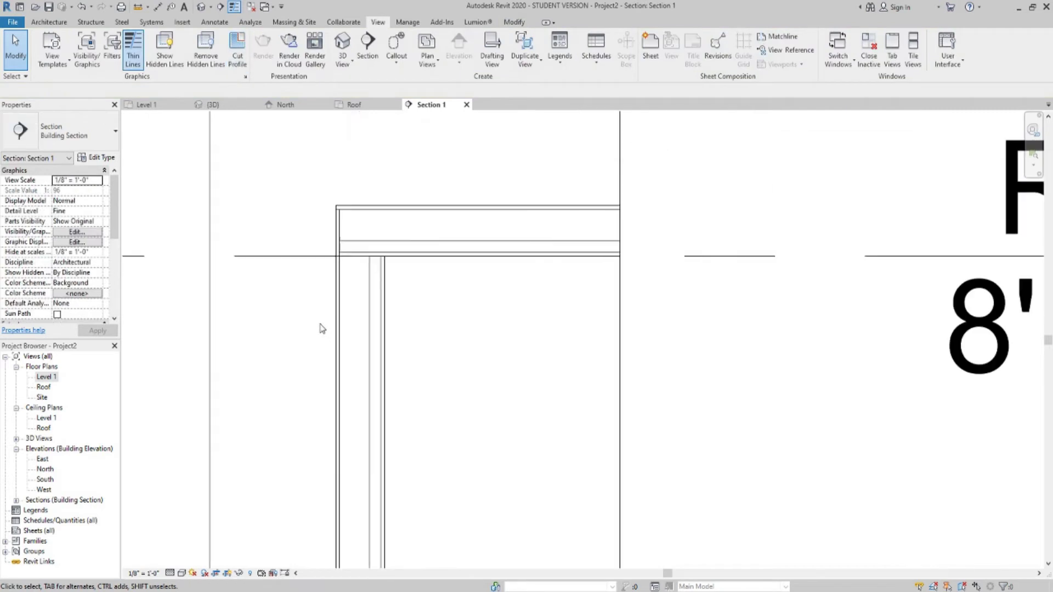
pyautogui.moveTo(318, 355); pyautogui.dragTo(323, 336, button='middle')
pyautogui.scroll(4, 372, 215)
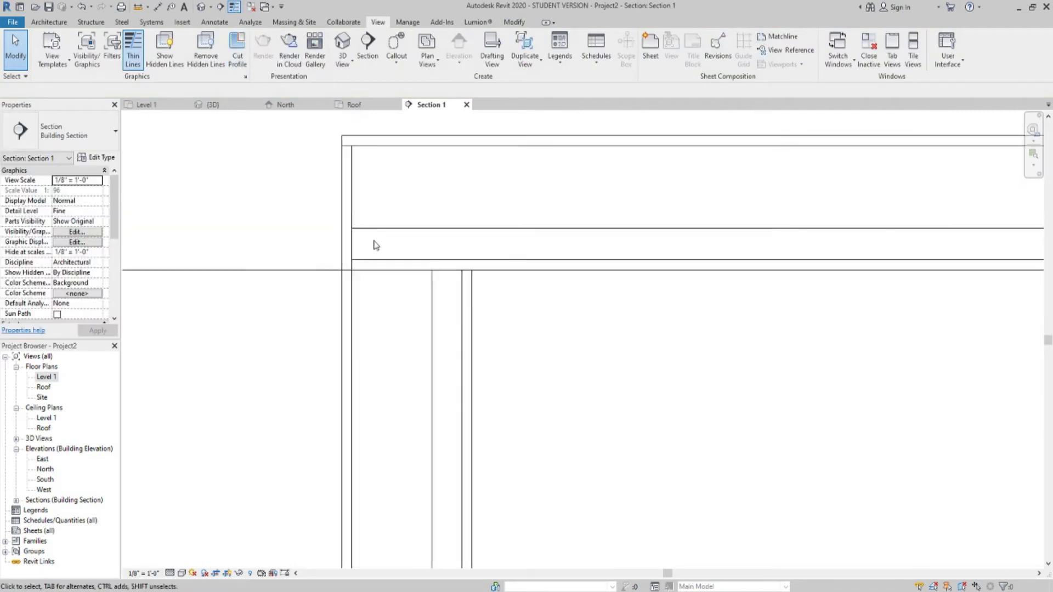
pyautogui.click(456, 271)
pyautogui.click(585, 353)
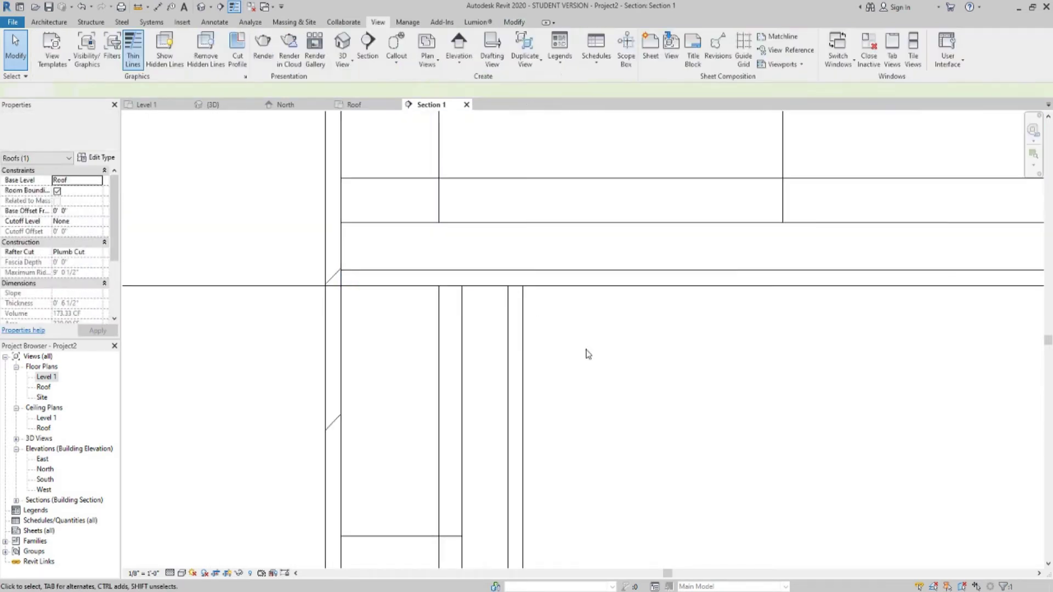
pyautogui.scroll(-2, 616, 381)
pyautogui.moveTo(616, 380); pyautogui.dragTo(510, 309, button='middle')
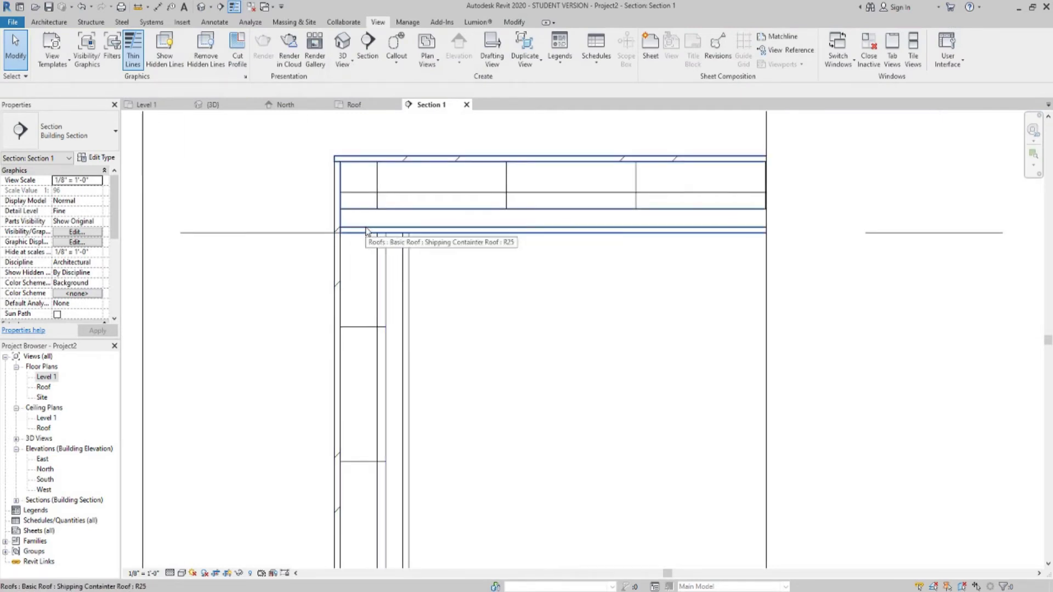
pyautogui.scroll(-2, 492, 389)
pyautogui.moveTo(505, 421); pyautogui.dragTo(465, 265, button='middle')
pyautogui.scroll(-2, 466, 267)
pyautogui.moveTo(464, 436); pyautogui.dragTo(415, 271, button='middle')
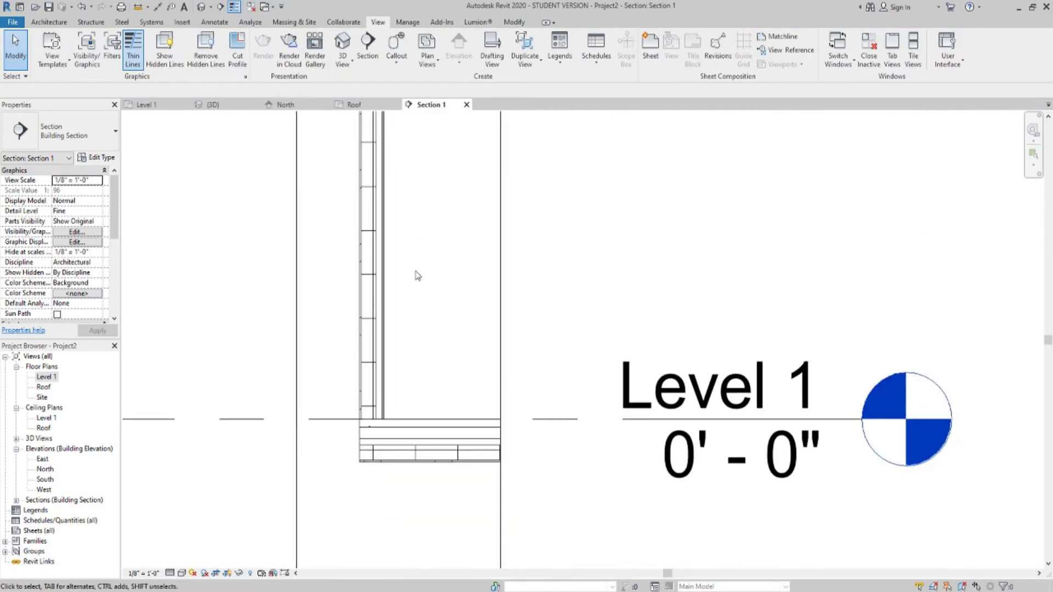
pyautogui.moveTo(416, 400); pyautogui.dragTo(413, 303, button='middle')
pyautogui.scroll(5, 475, 241)
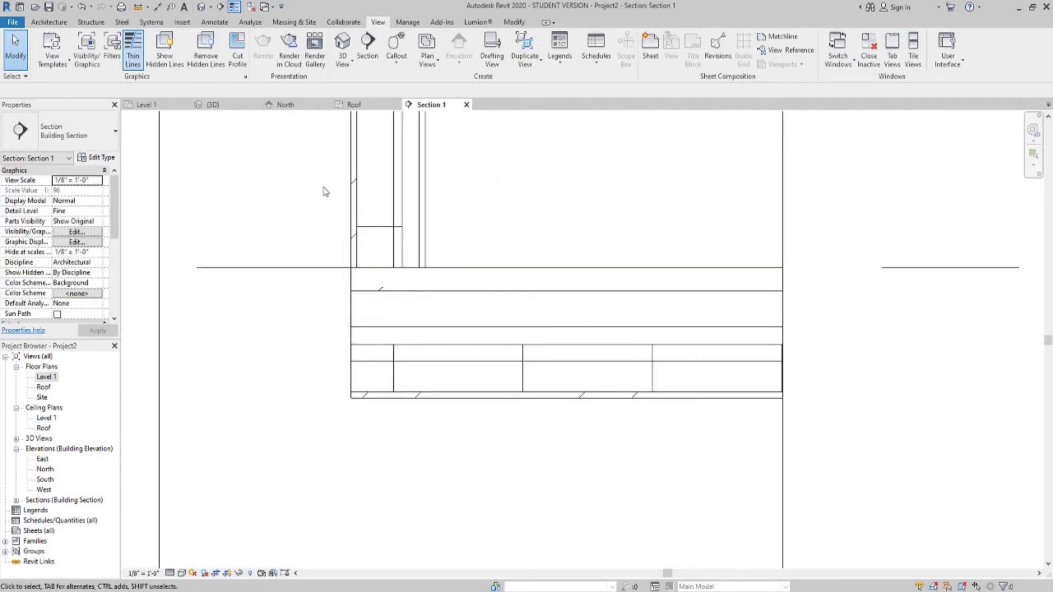
# - Extend the cut profile of the wall's exterior layer down about 10 1/2" and 1/2" wide to the top of the floor's bottom layer
pyautogui.click(238, 49)
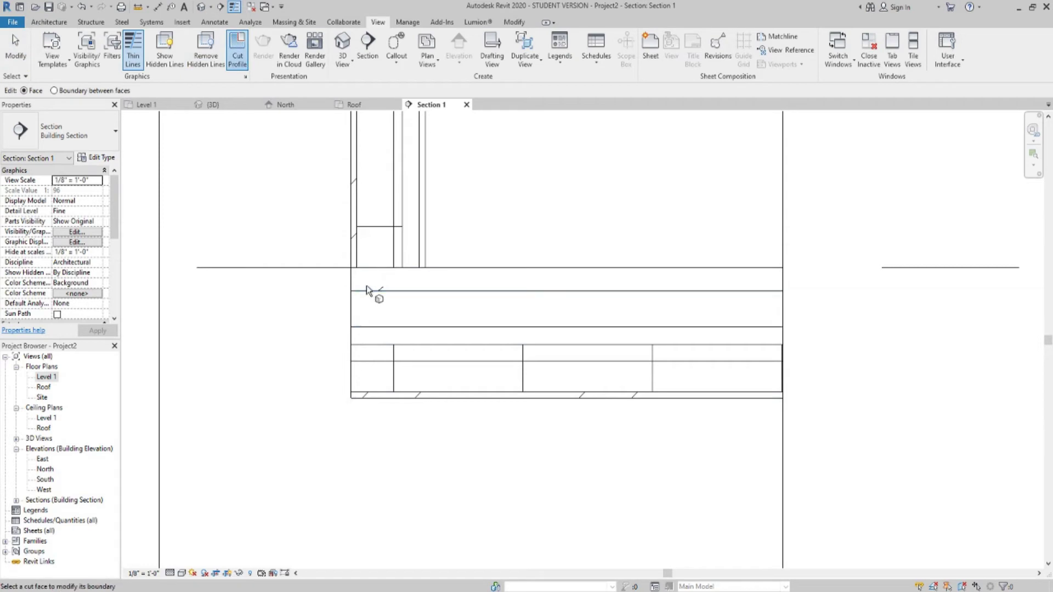
pyautogui.click(352, 254)
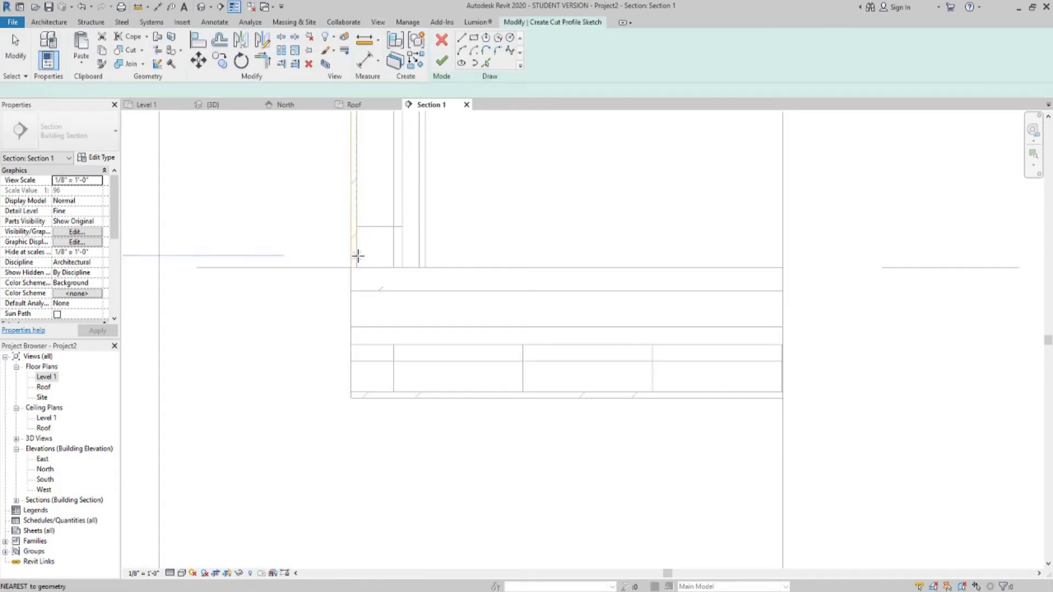
pyautogui.click(352, 392)
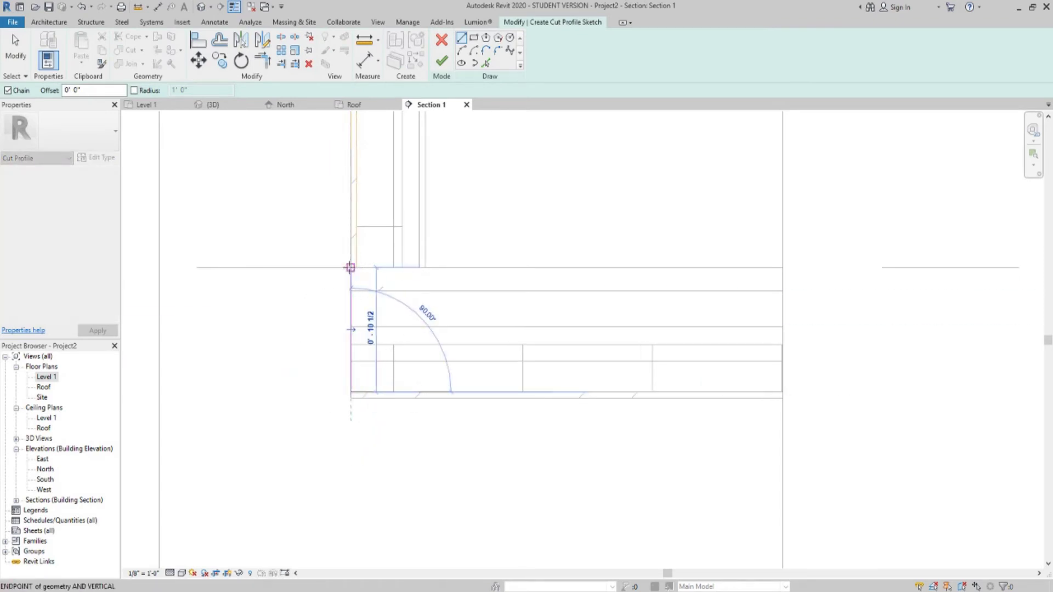
pyautogui.click(356, 268)
pyautogui.scroll(2, 357, 392)
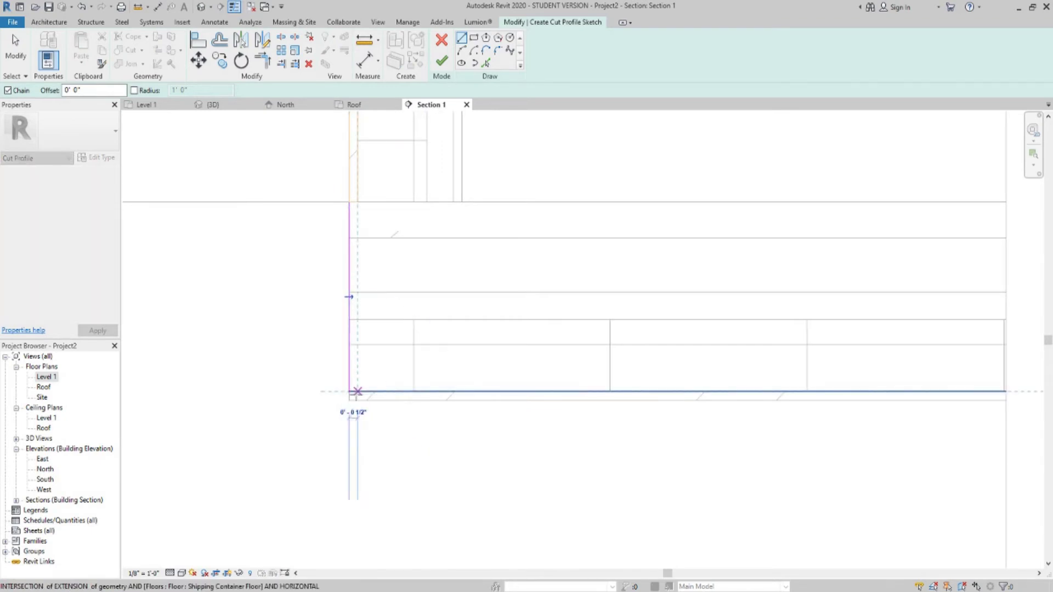
pyautogui.click(357, 392)
pyautogui.click(357, 202)
pyautogui.press('Escape')
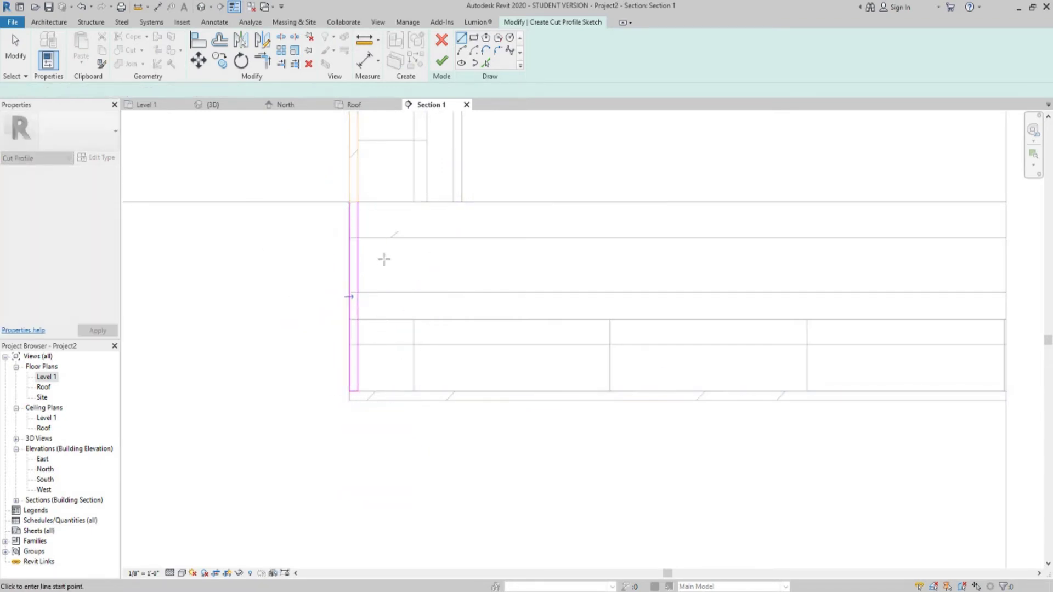
pyautogui.click(441, 60)
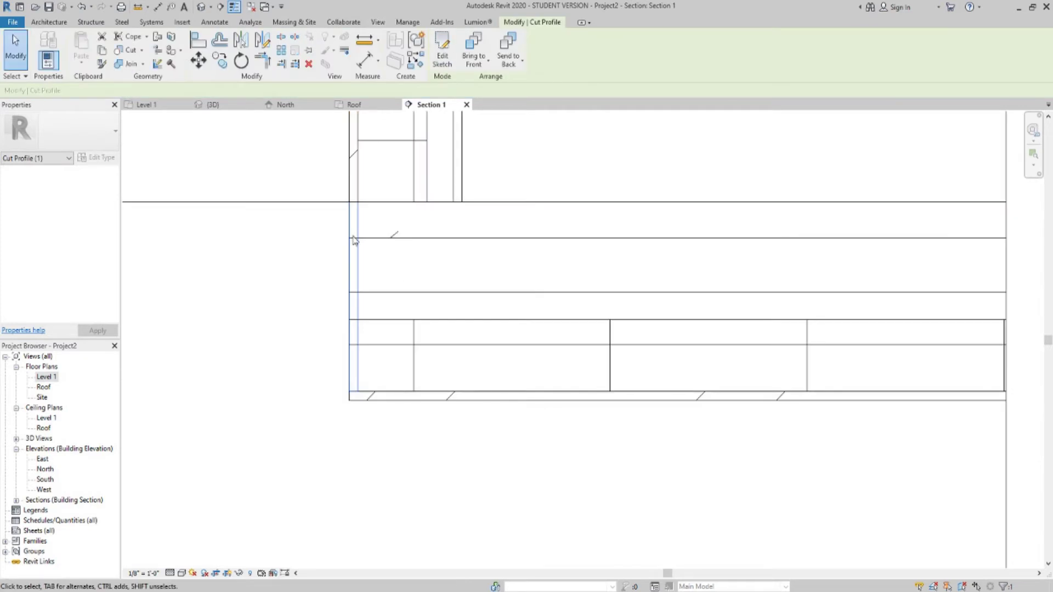
pyautogui.click(352, 178)
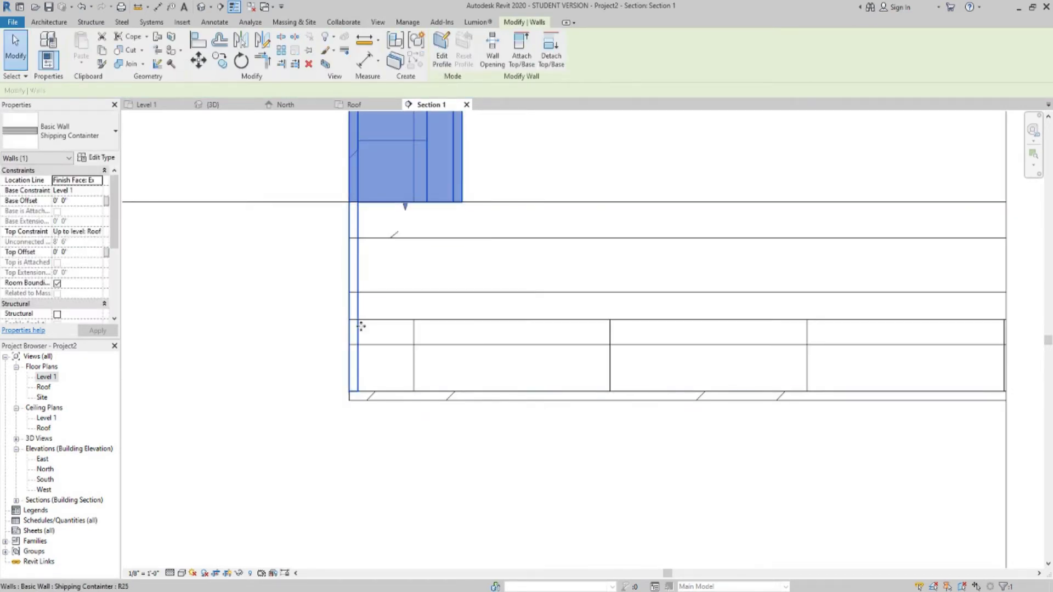
pyautogui.click(233, 233)
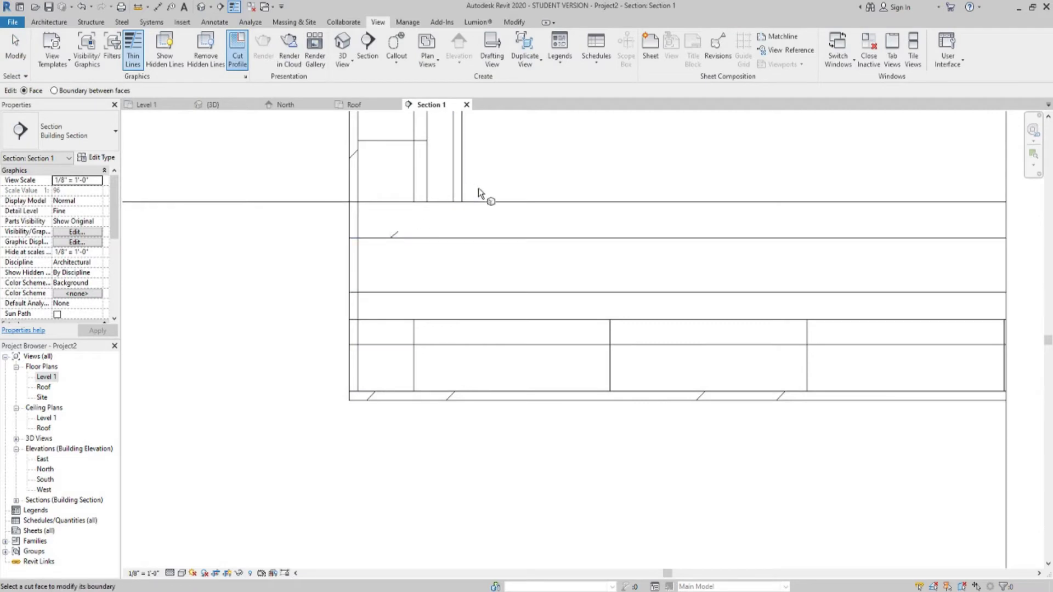
# - Trim the cut profile of the floor's top layer with a 2" vertical line along the exterior wall layer's inner face, keeping the interior side
pyautogui.click(490, 200)
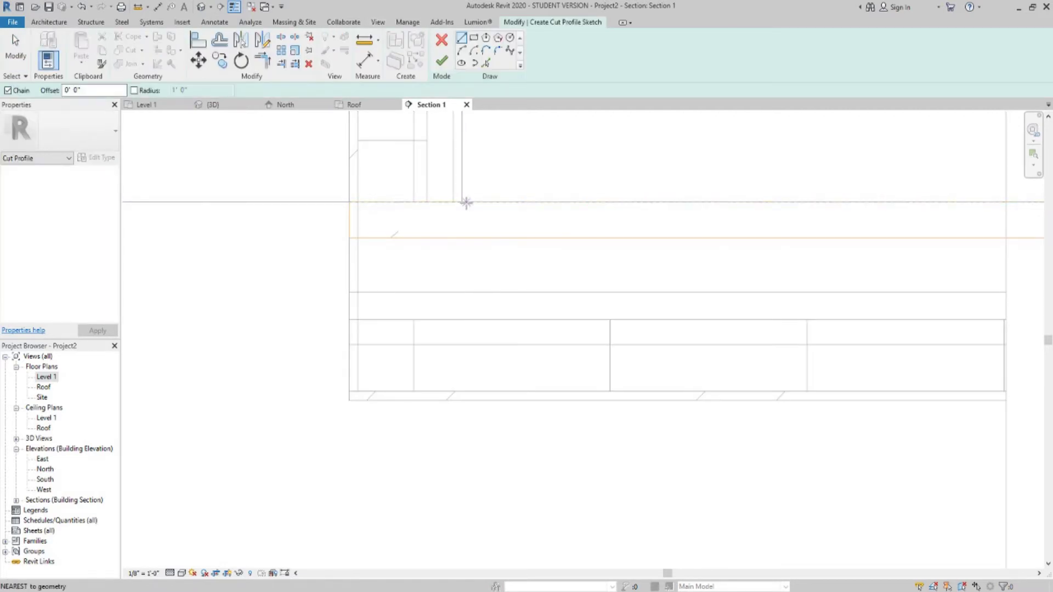
pyautogui.scroll(3, 426, 203)
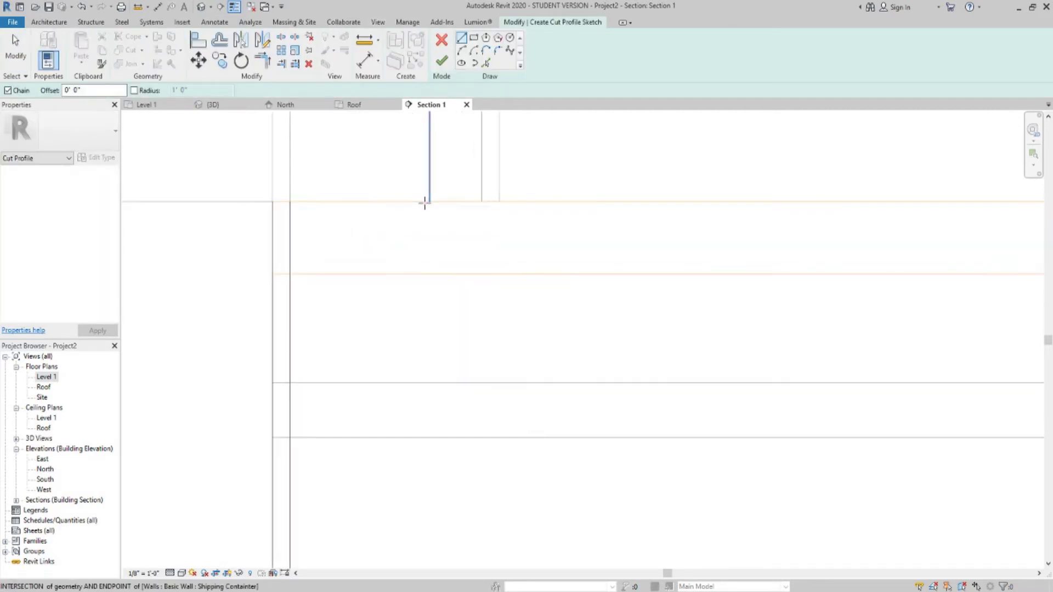
pyautogui.scroll(-3, 425, 203)
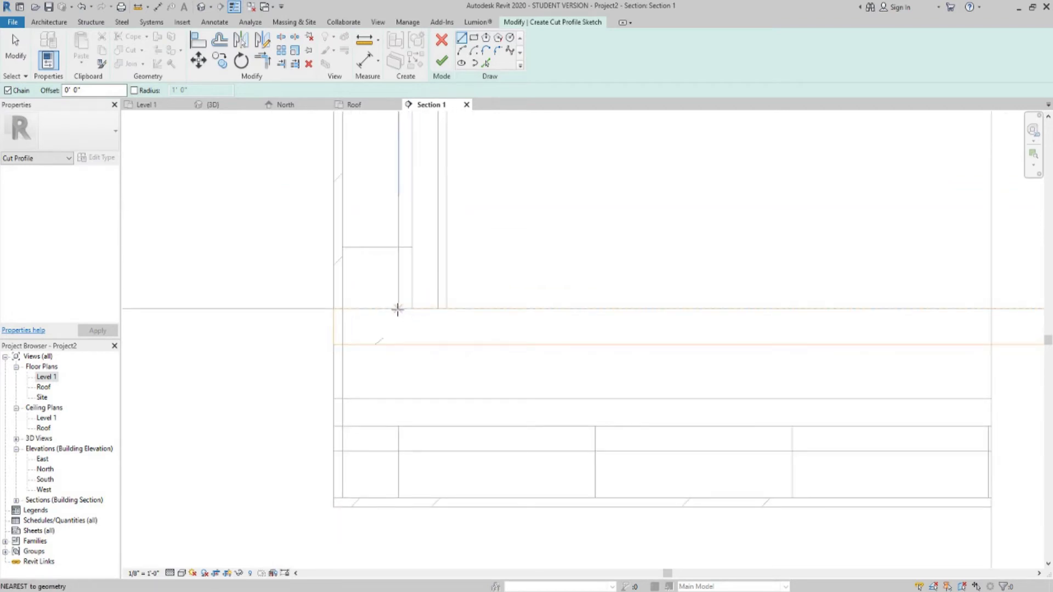
pyautogui.click(342, 309)
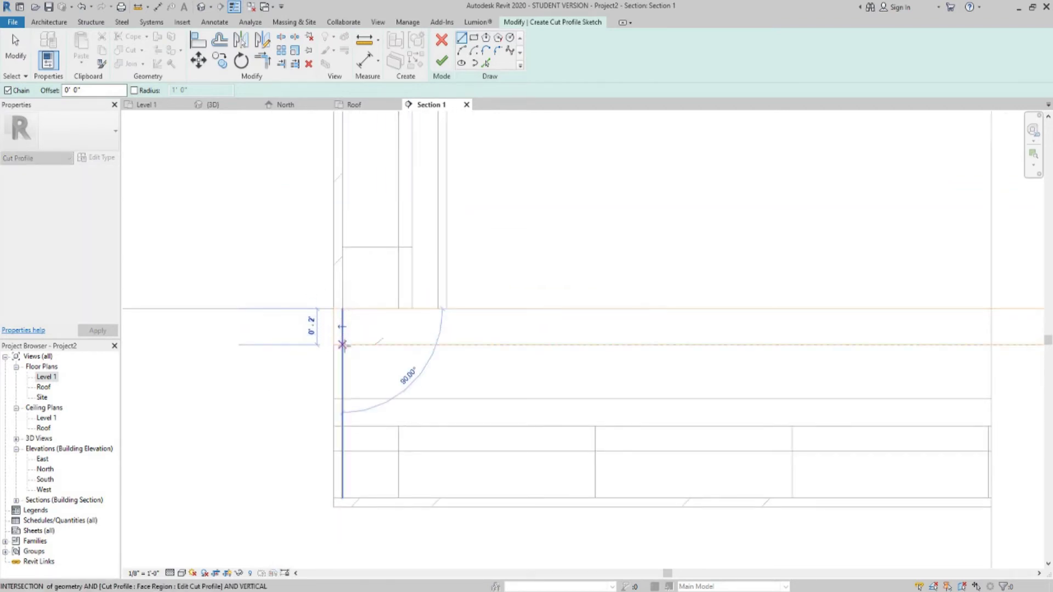
pyautogui.press('Escape')
pyautogui.press('Escape')
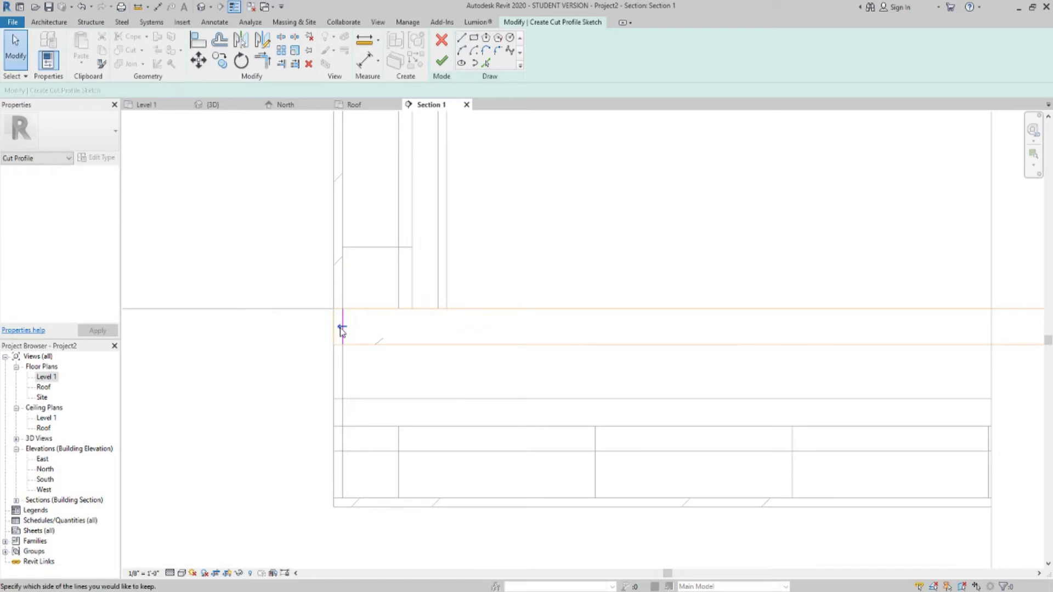
pyautogui.click(449, 73)
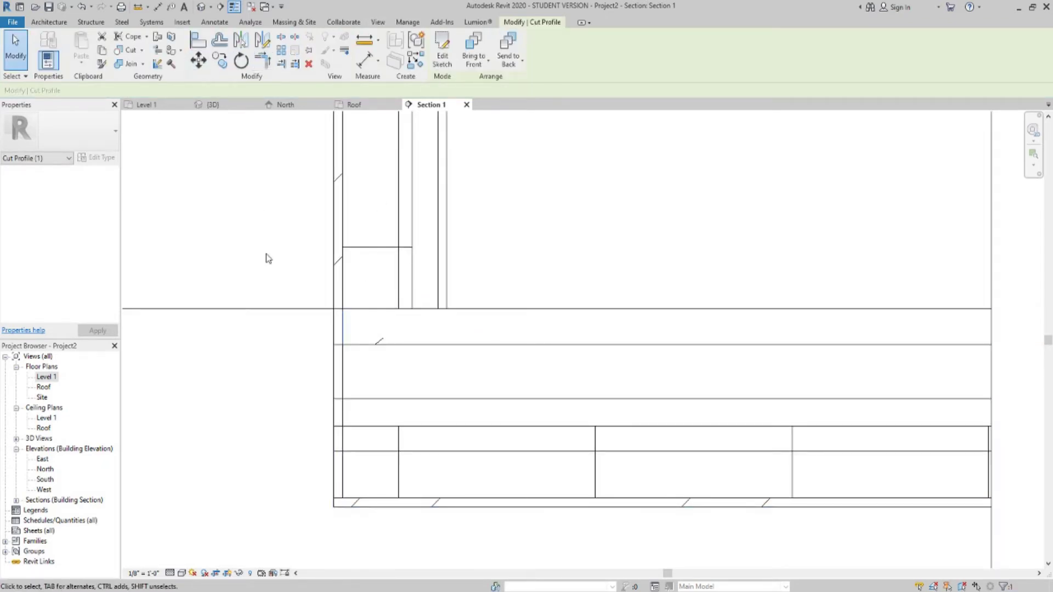
pyautogui.click(301, 380)
# - Trim the cut profile of the floor's second layer from the top at the exterior wall layer's inner face, keeping the interior side
pyautogui.click(237, 50)
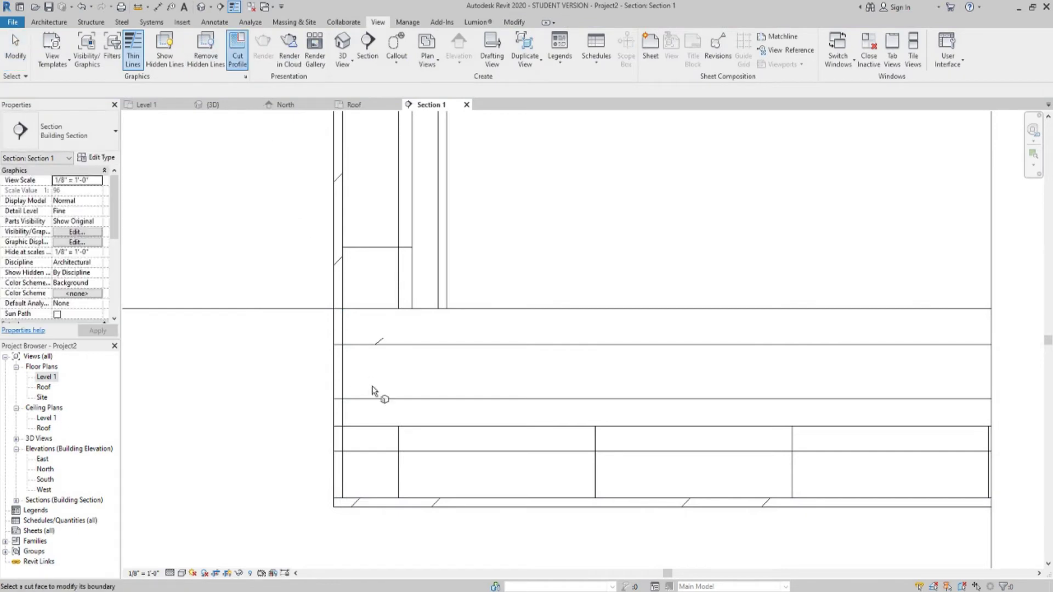
pyautogui.click(389, 357)
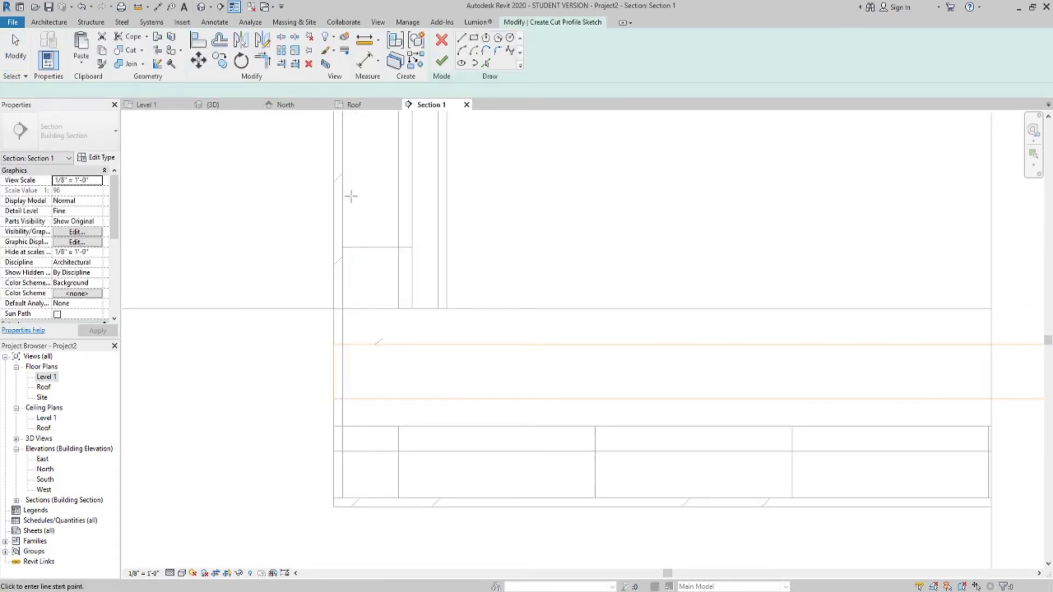
pyautogui.click(343, 345)
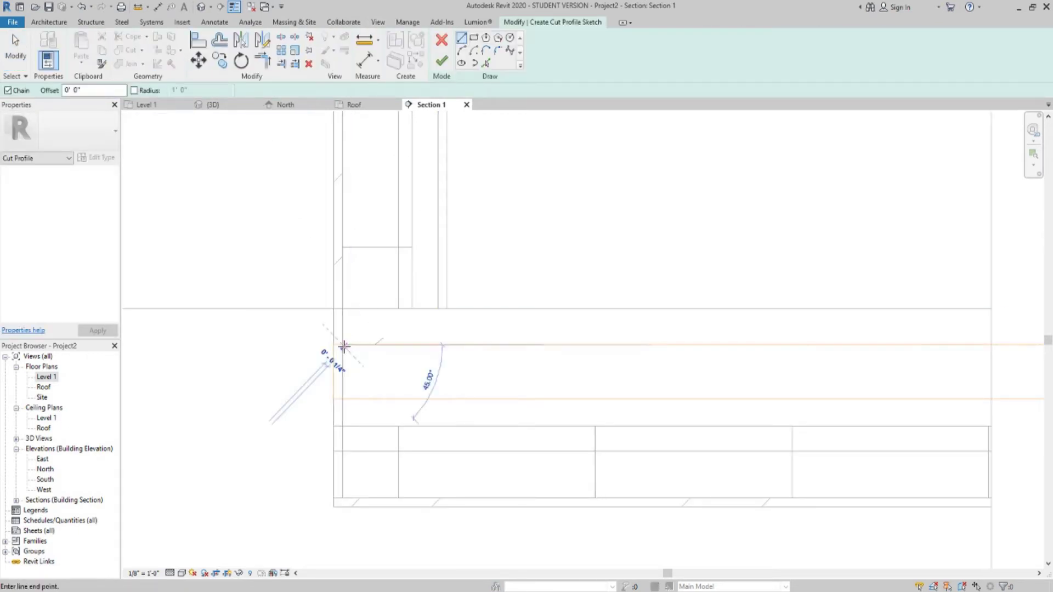
pyautogui.scroll(2, 339, 379)
pyautogui.press('Escape')
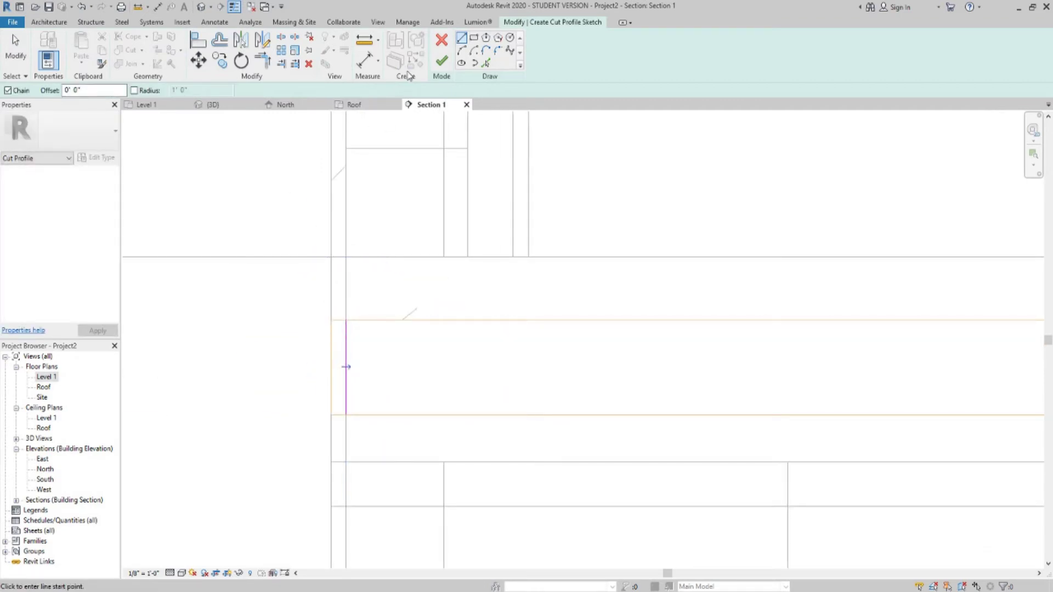
pyautogui.click(442, 60)
# - Trim the cut profile of the floor's third layer from the top at the exterior wall layer's inner face, keeping the interior side
pyautogui.moveTo(313, 416); pyautogui.dragTo(275, 268, button='middle')
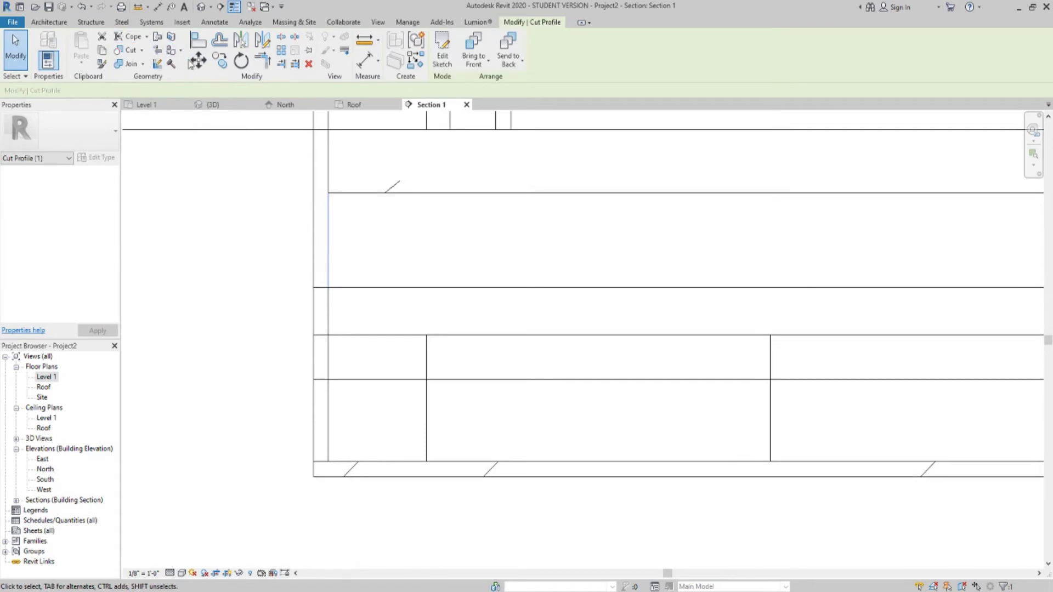
pyautogui.click(378, 22)
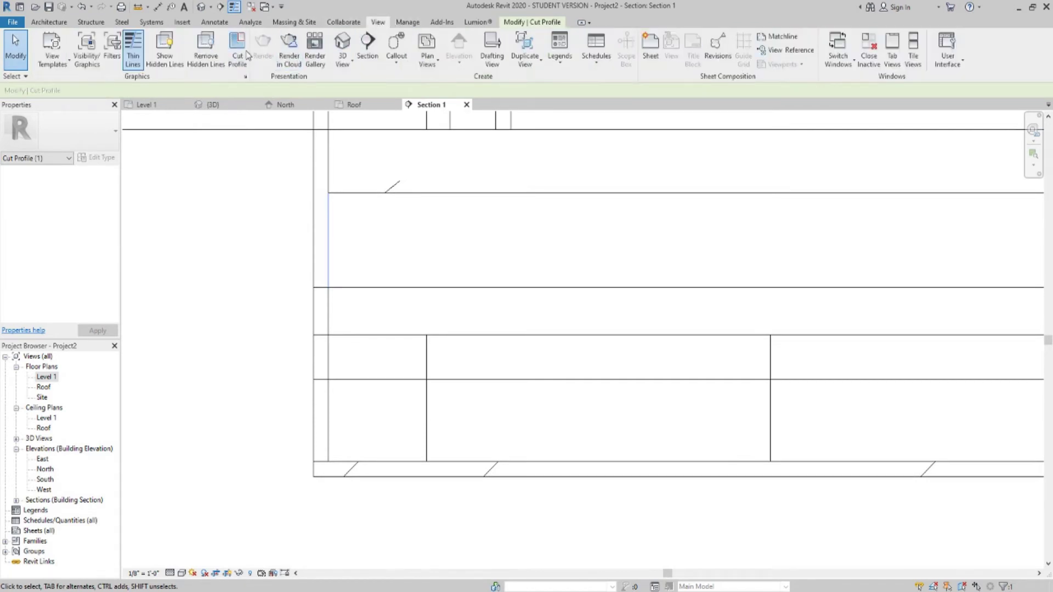
pyautogui.click(248, 56)
pyautogui.click(377, 296)
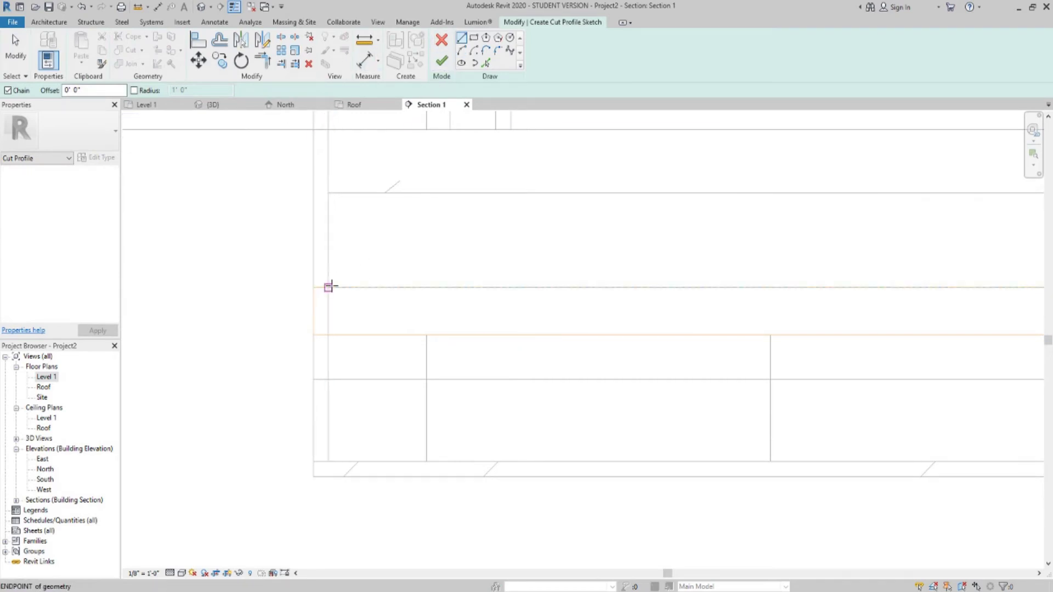
pyautogui.click(328, 288)
pyautogui.click(329, 336)
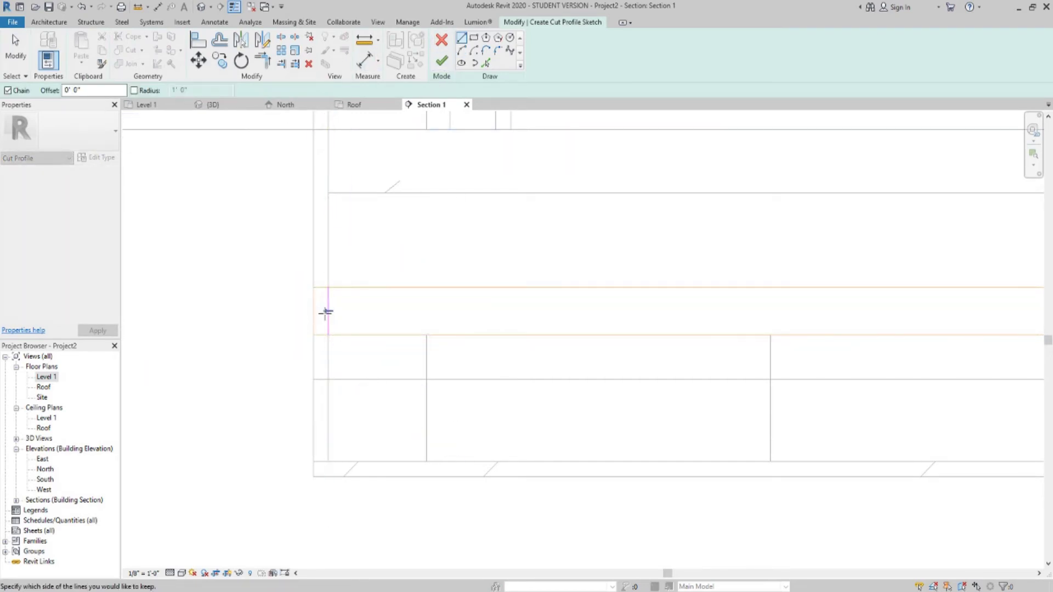
pyautogui.click(441, 61)
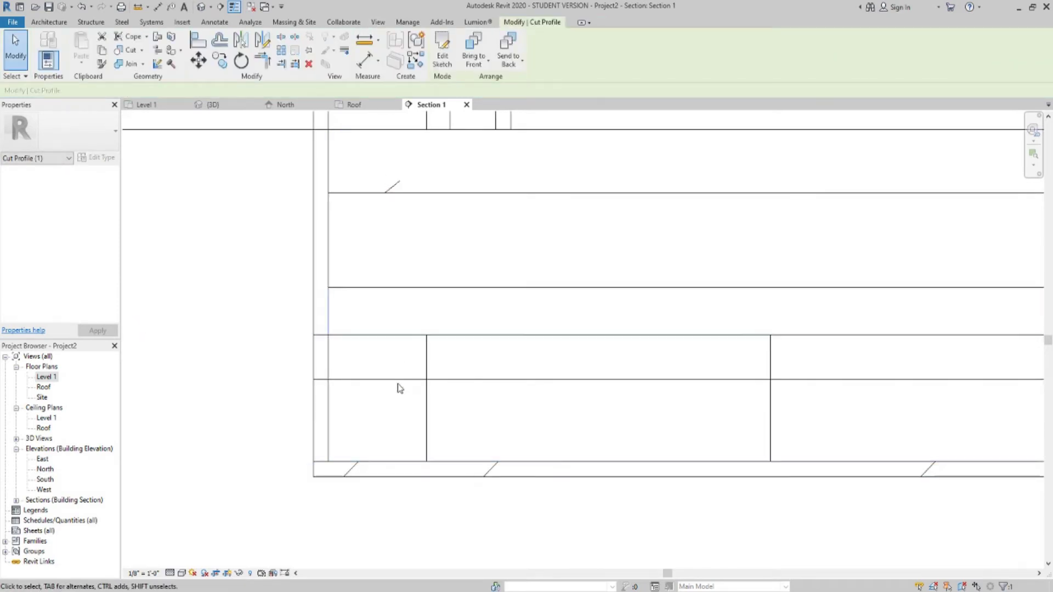
pyautogui.click(407, 334)
pyautogui.click(301, 264)
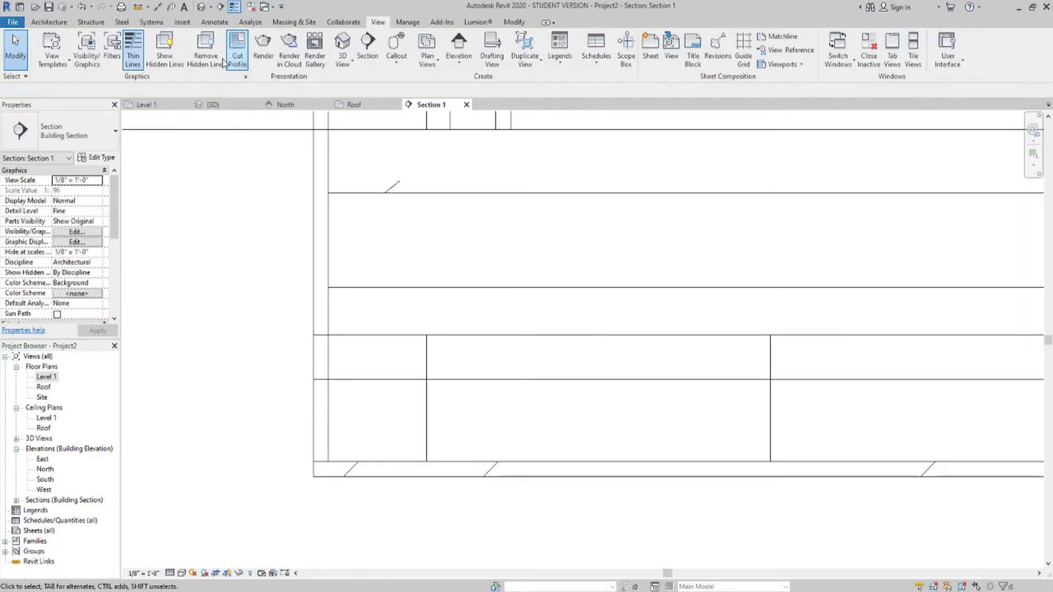
# - Trim the cut profile of the floor layer directly above the bottom sheet at the exterior wall layer's inner face, keeping the interior side
pyautogui.click(238, 58)
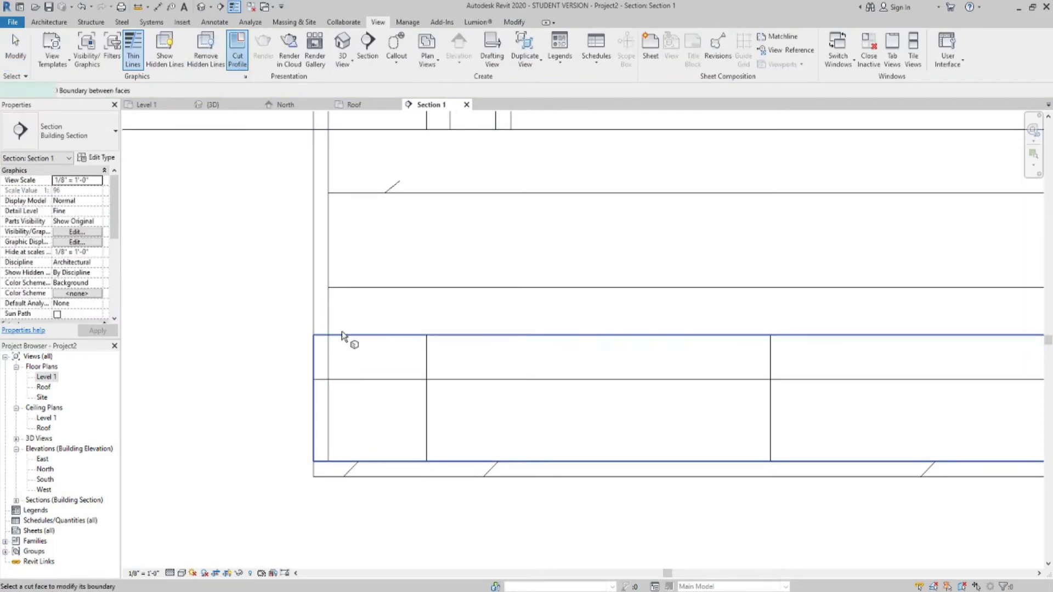
pyautogui.click(347, 336)
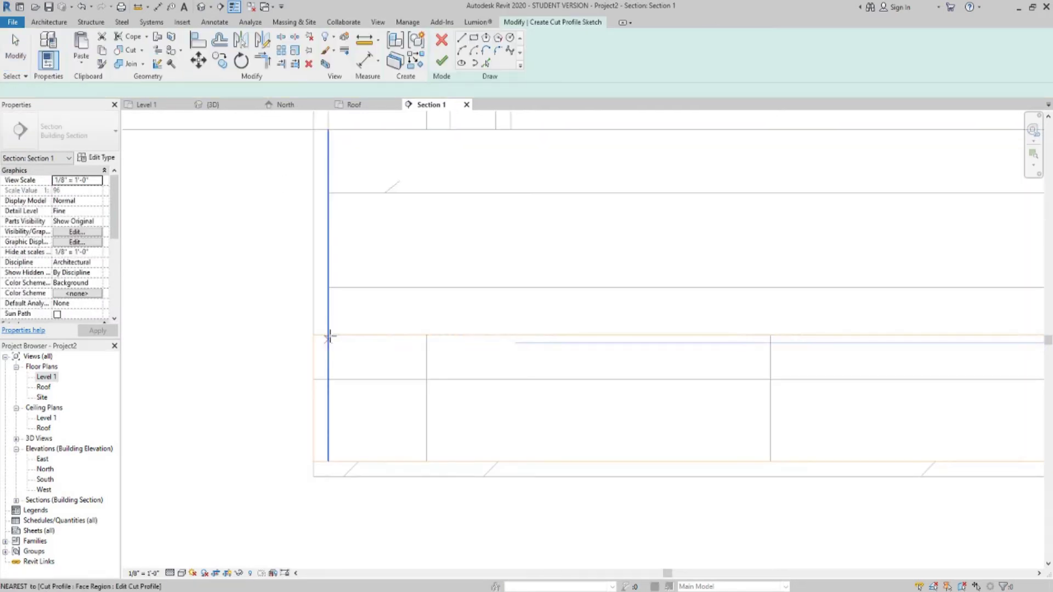
pyautogui.click(328, 462)
pyautogui.press('Escape')
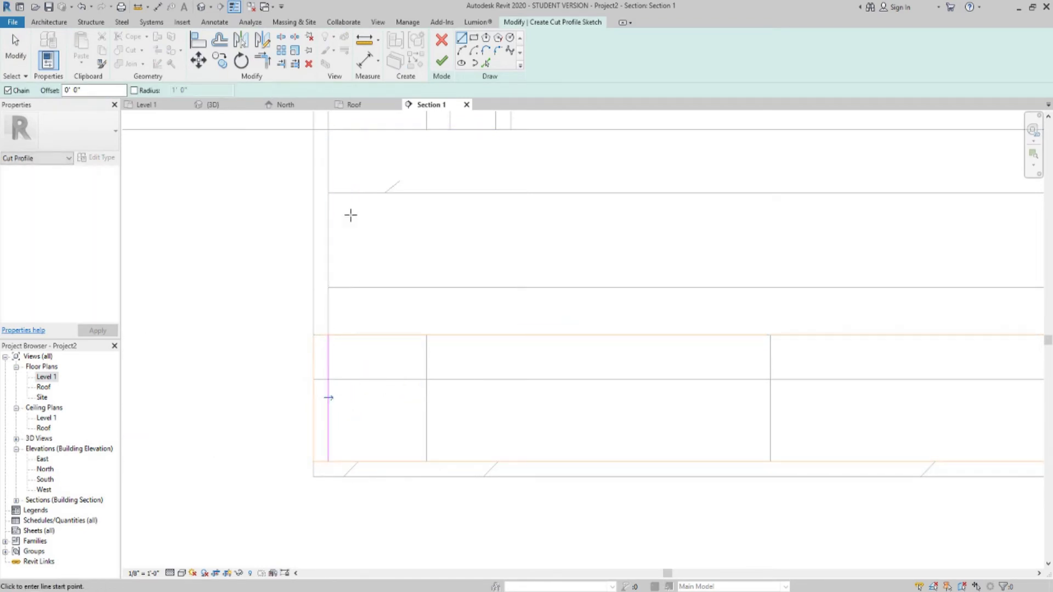
pyautogui.click(442, 61)
pyautogui.scroll(-3, 464, 362)
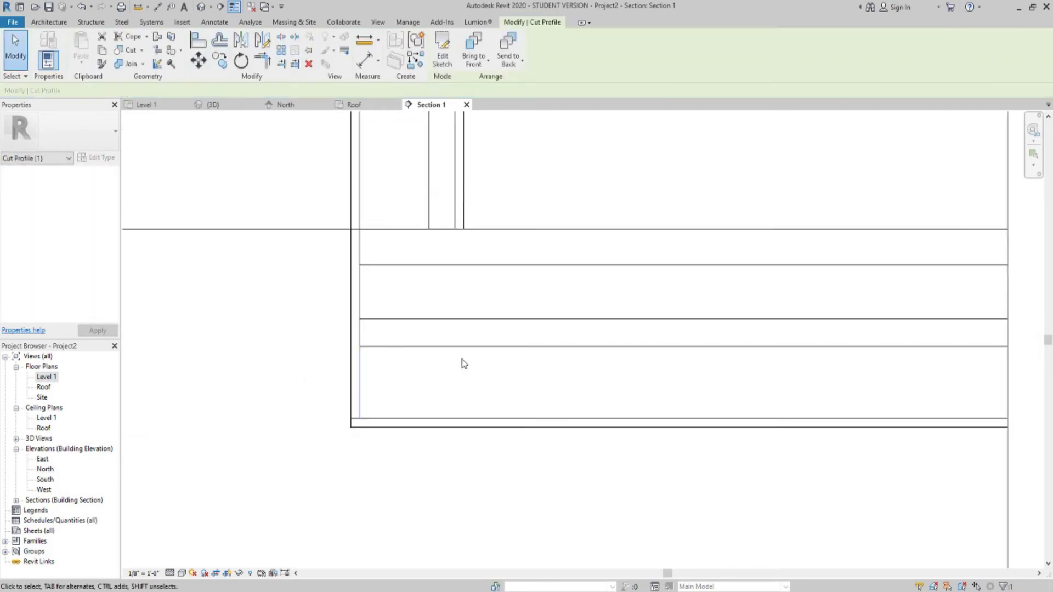
pyautogui.scroll(-2, 522, 338)
pyautogui.moveTo(508, 322); pyautogui.dragTo(530, 364, button='middle')
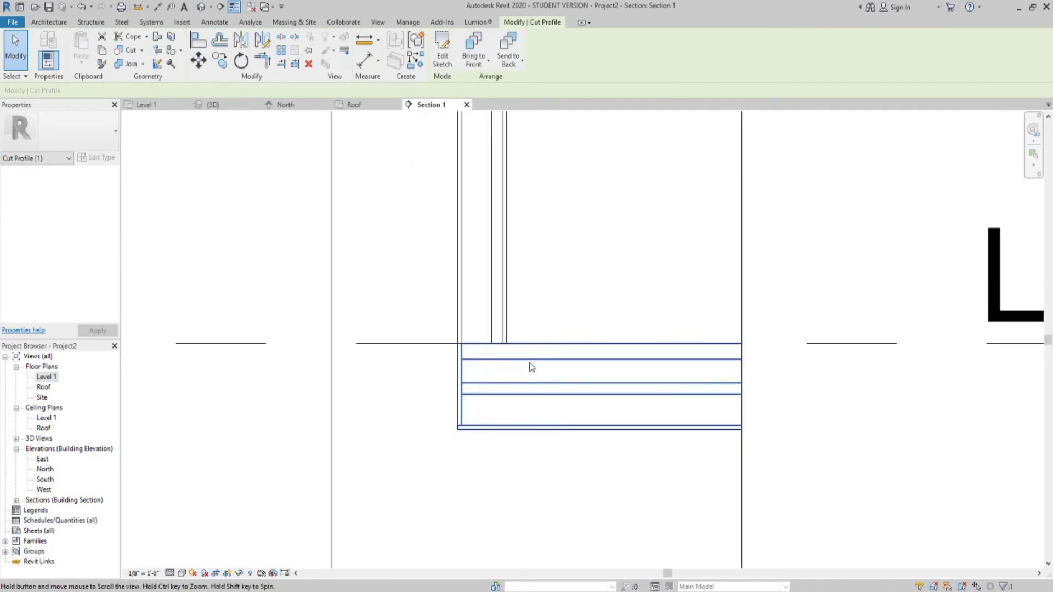
pyautogui.moveTo(598, 228); pyautogui.dragTo(562, 288, button='middle')
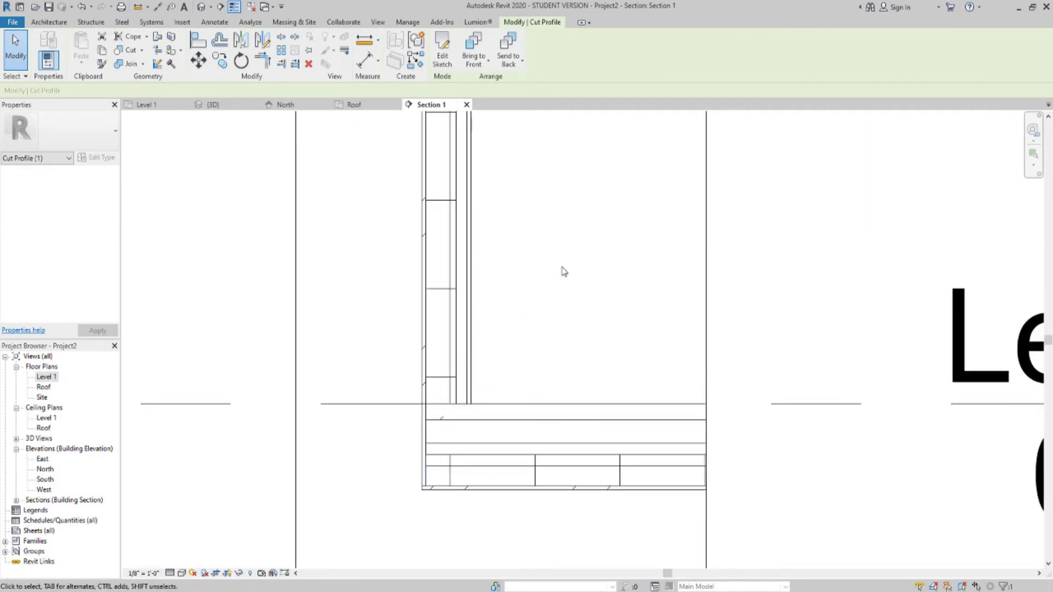
pyautogui.scroll(-4, 564, 271)
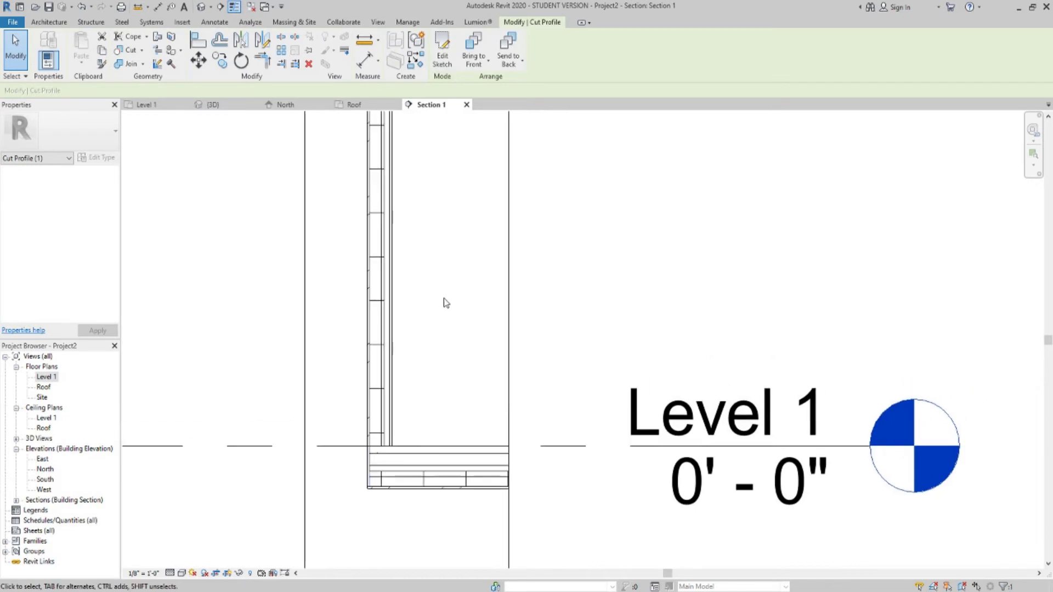
pyautogui.scroll(-1, 445, 303)
pyautogui.moveTo(446, 303); pyautogui.dragTo(442, 351, button='middle')
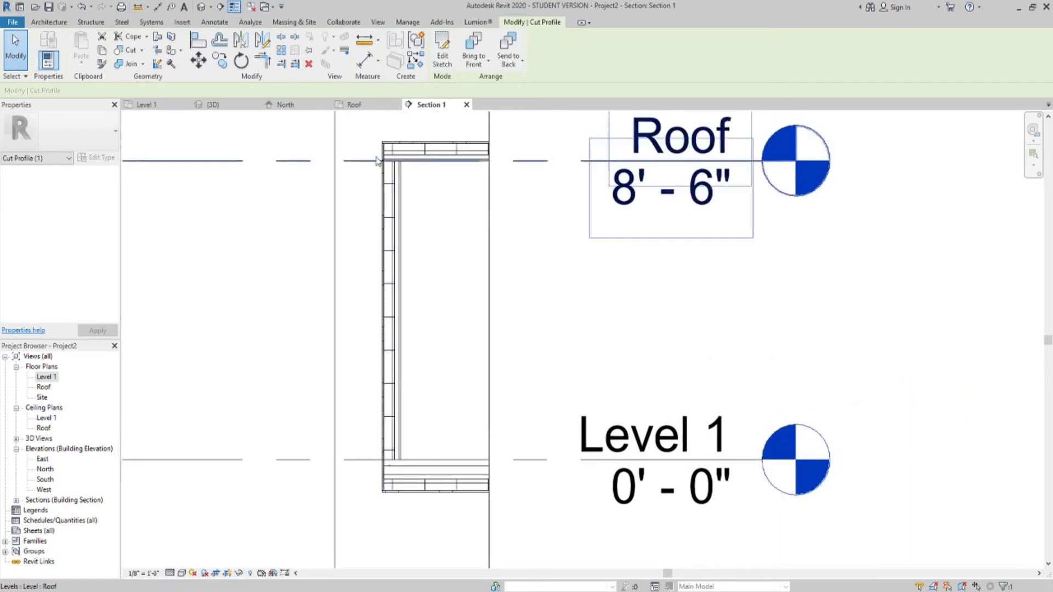
pyautogui.scroll(3, 379, 162)
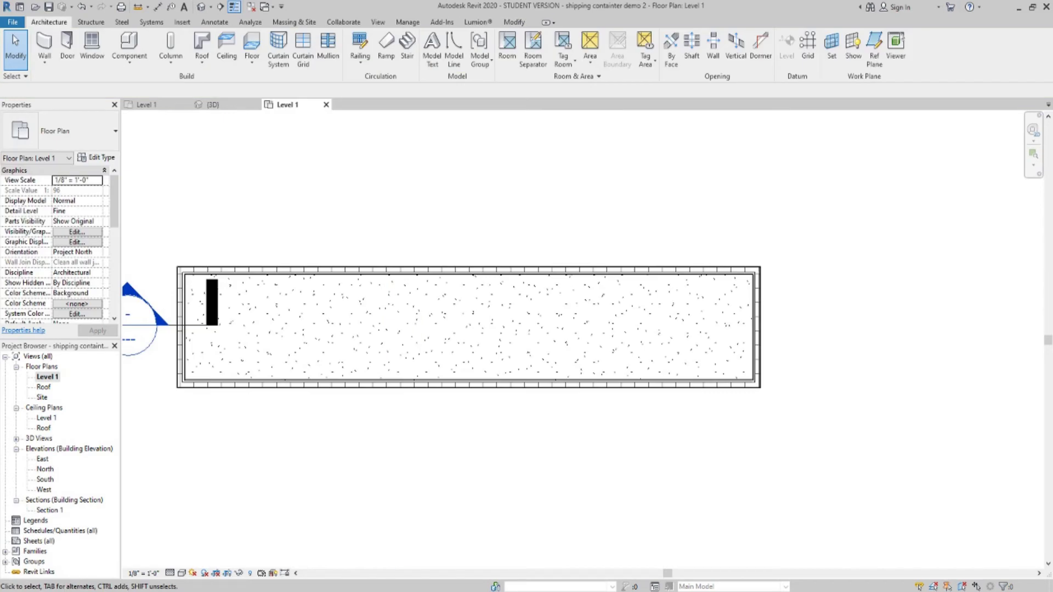
# - Look at the container in 3D, return to the Level 1 floor plan and set its detail level to Fine
pyautogui.moveTo(592, 445)
pyautogui.mouseDown(button='middle')
pyautogui.moveTo(659, 425)
pyautogui.moveTo(650, 422)
pyautogui.mouseUp(button='middle')
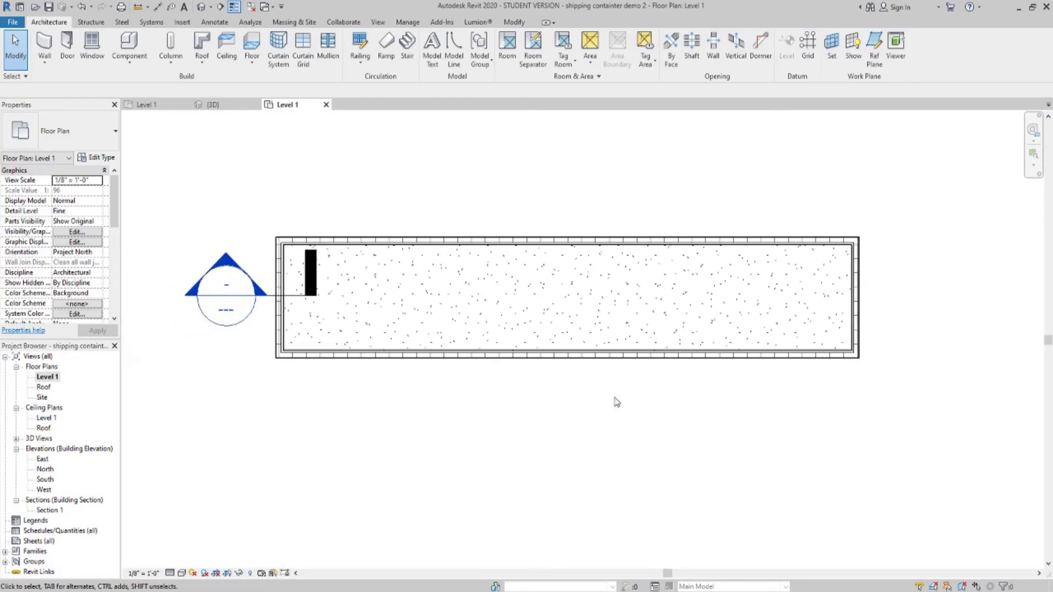
pyautogui.click(203, 8)
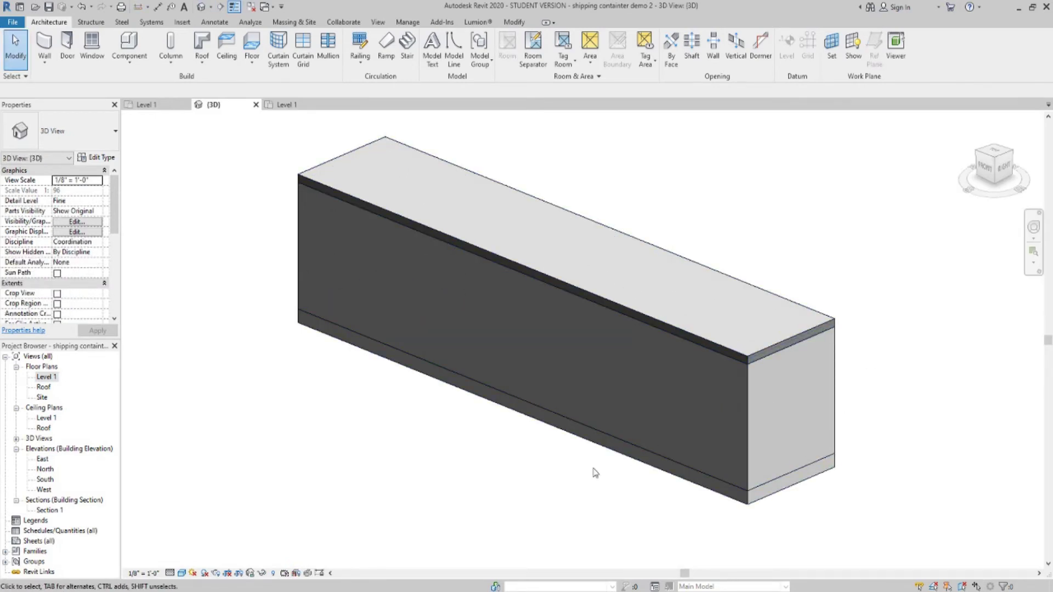
pyautogui.doubleClick(43, 378)
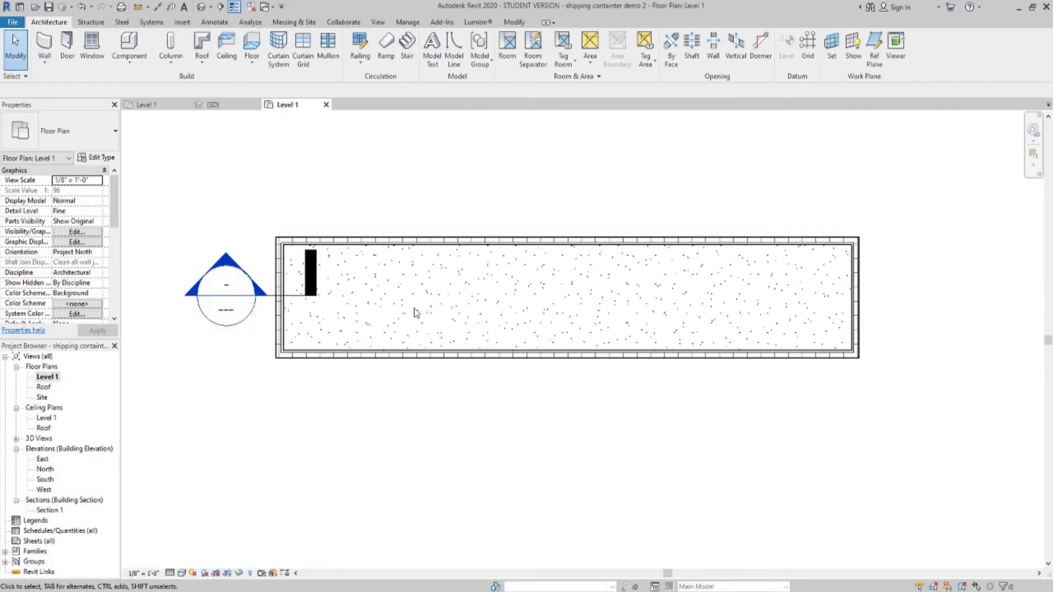
pyautogui.click(170, 574)
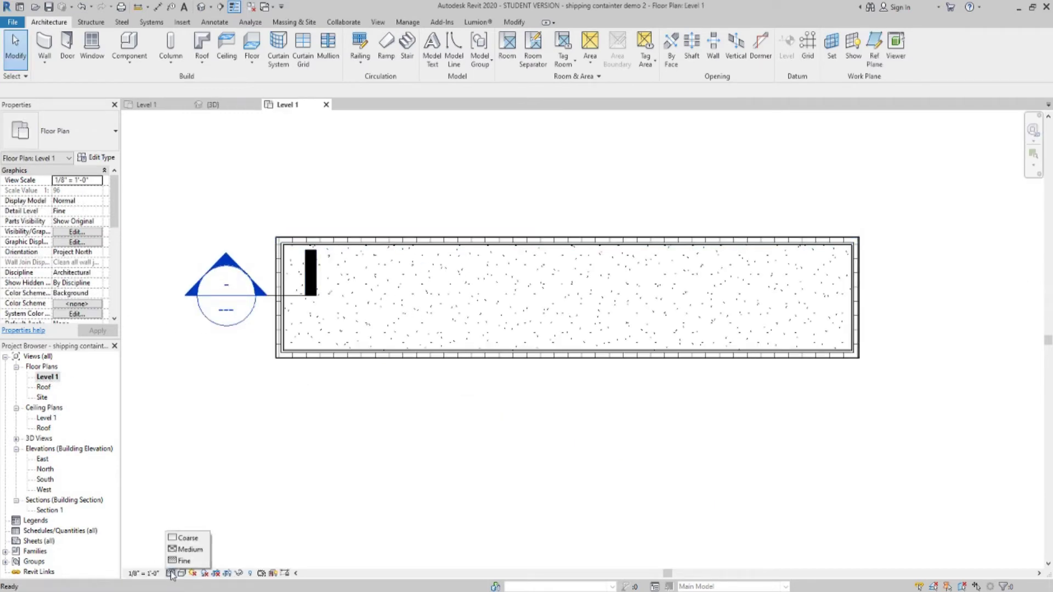
pyautogui.click(176, 561)
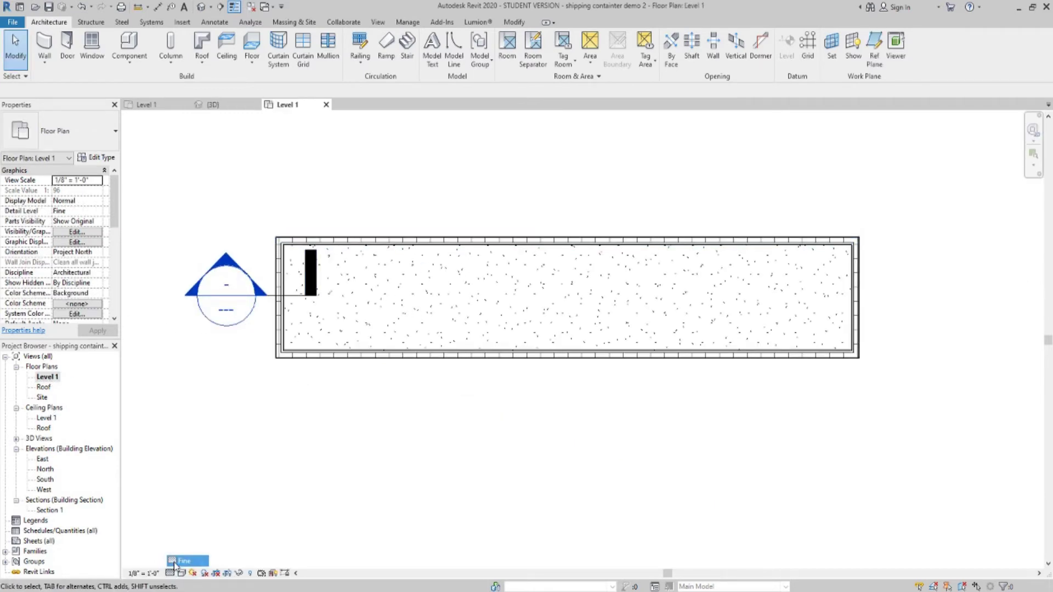
# - Draw a short vertical reference plane from the container's inner northwest corner upward across the north wall
pyautogui.click(298, 23)
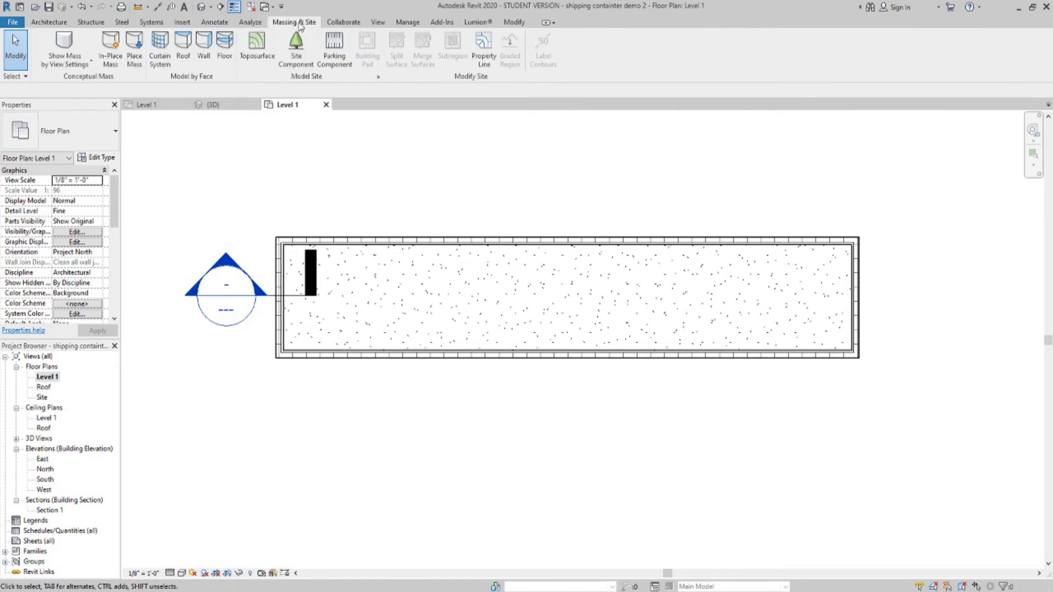
pyautogui.click(49, 22)
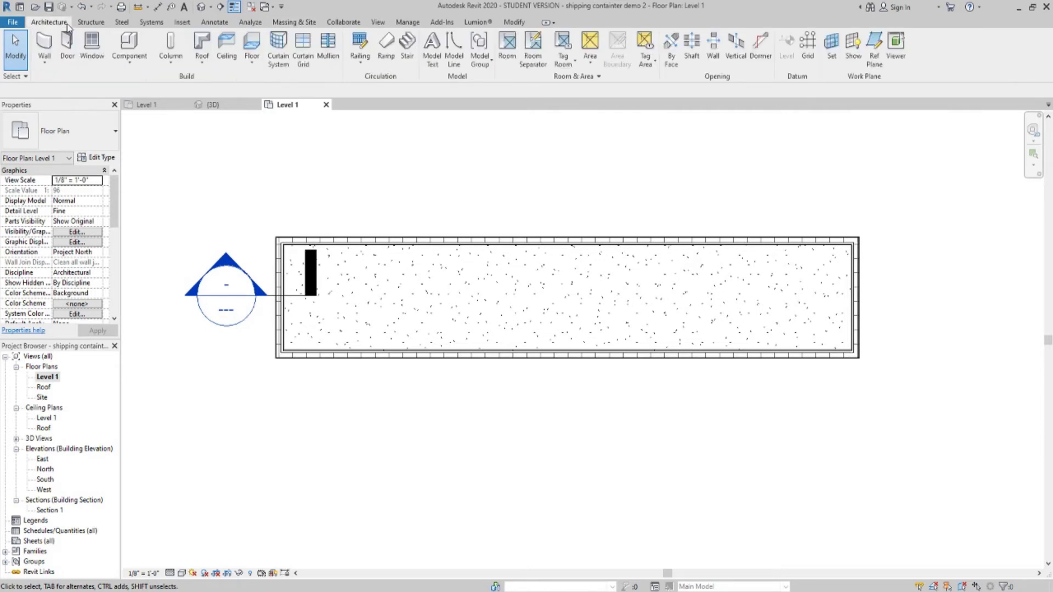
pyautogui.click(874, 59)
pyautogui.scroll(3, 268, 258)
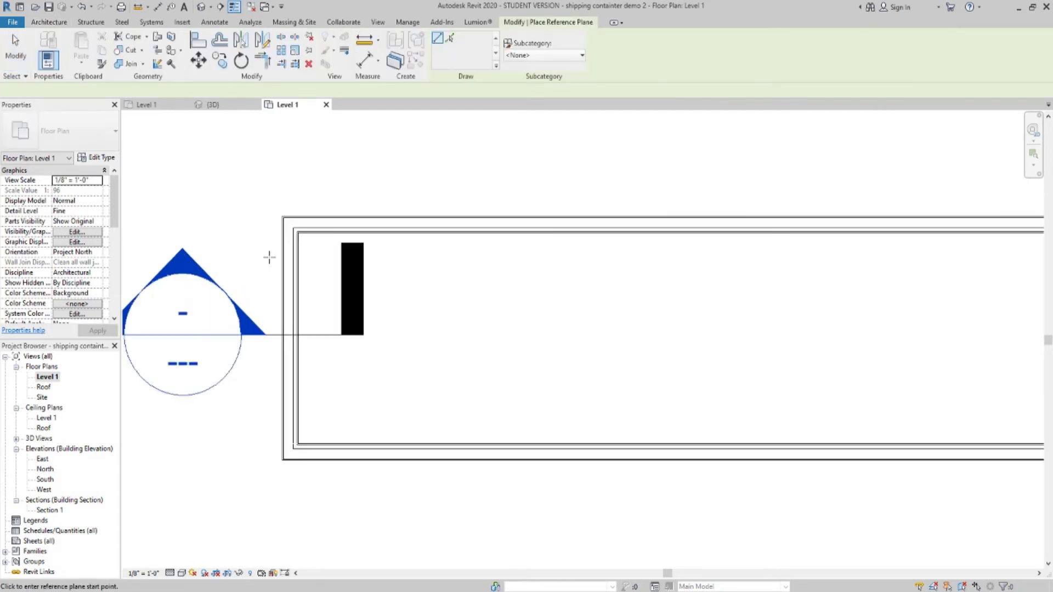
pyautogui.scroll(5, 292, 223)
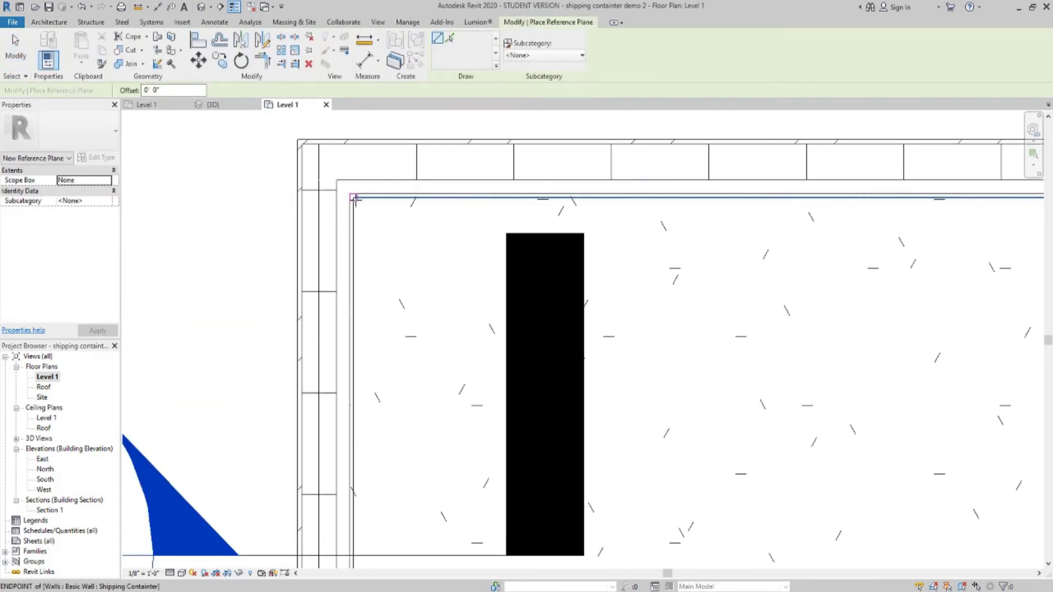
pyautogui.click(355, 198)
pyautogui.click(336, 330)
pyautogui.scroll(-2, 336, 329)
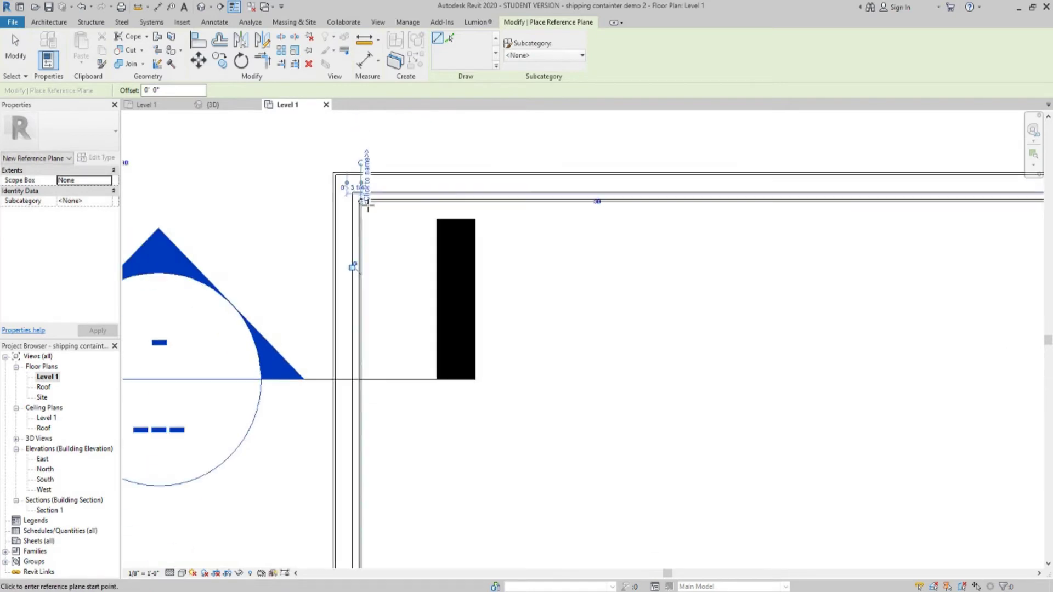
pyautogui.press('Escape')
pyautogui.press('Escape')
# - Extend the west reference plane's lower end southward along the west wall's inner face to just beyond the south wall
pyautogui.scroll(3, 367, 189)
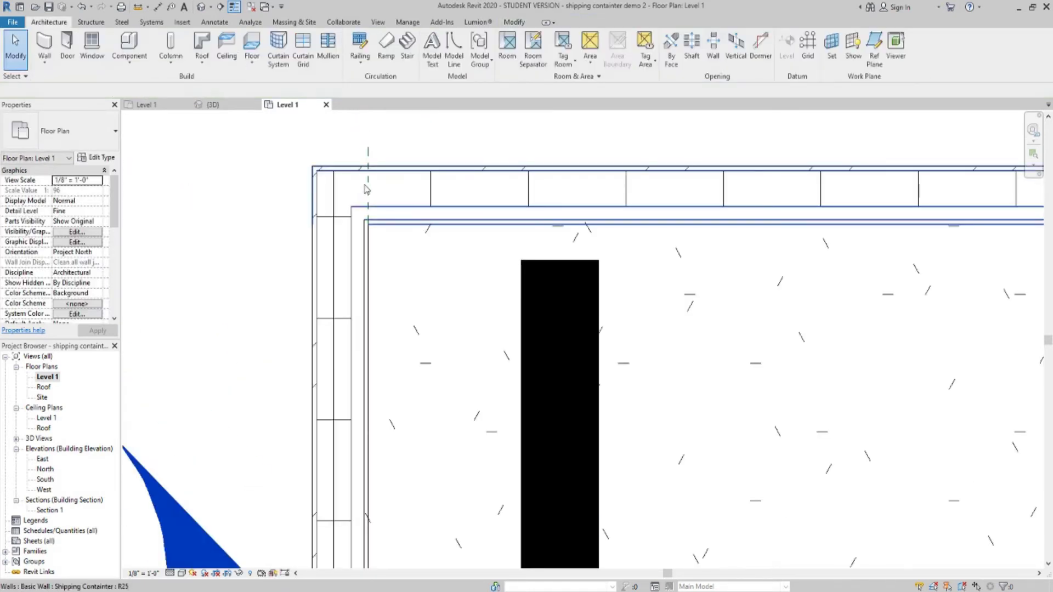
pyautogui.click(371, 188)
pyautogui.press('Escape')
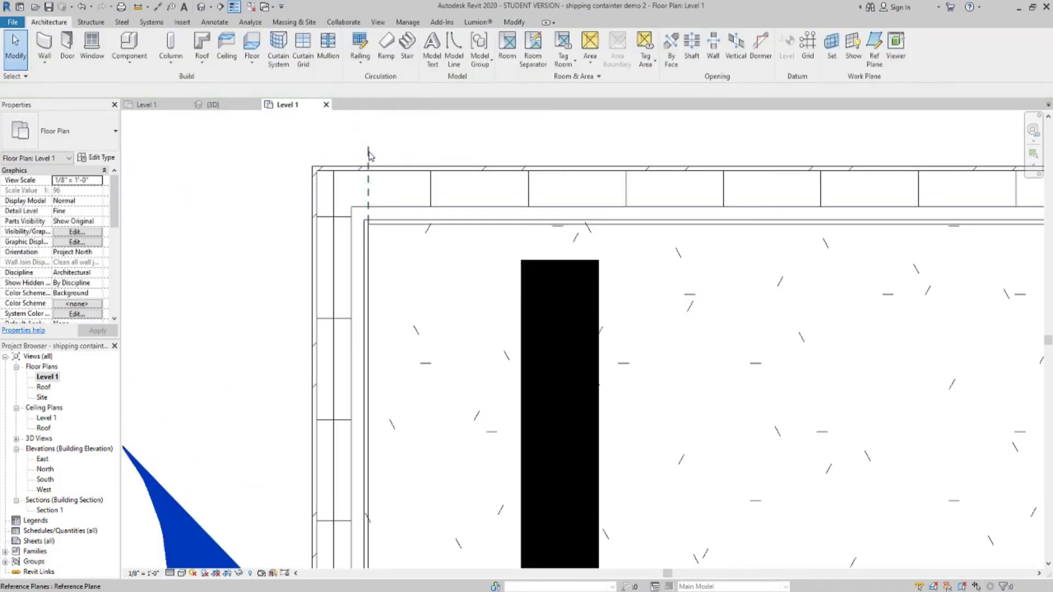
pyautogui.click(371, 226)
pyautogui.moveTo(370, 226); pyautogui.dragTo(391, 462)
pyautogui.scroll(-4, 369, 279)
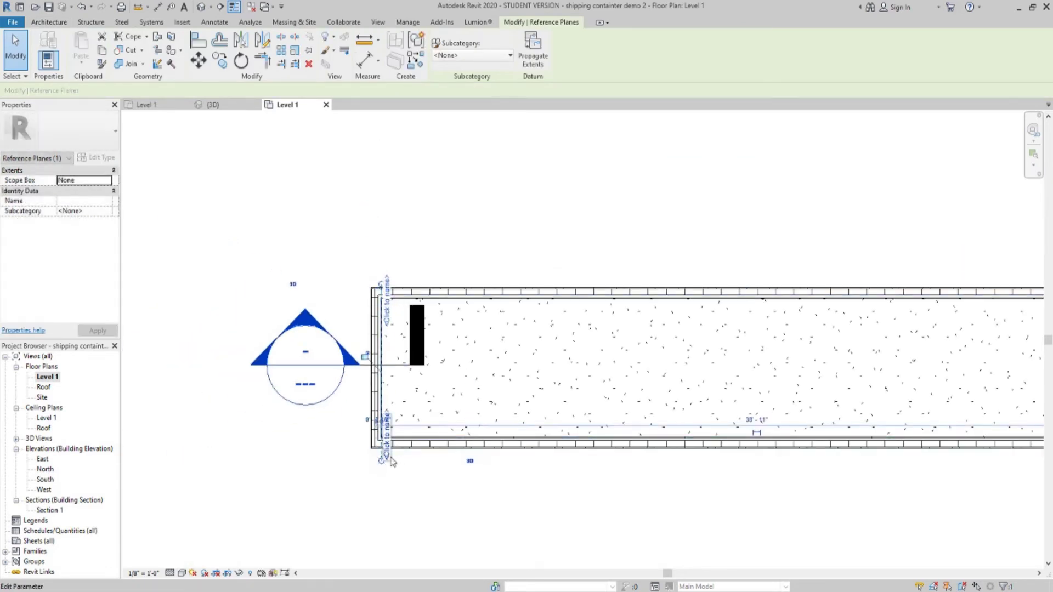
# - Name the reference plane along the west wall West Rib
pyautogui.scroll(2, 390, 459)
pyautogui.click(381, 444)
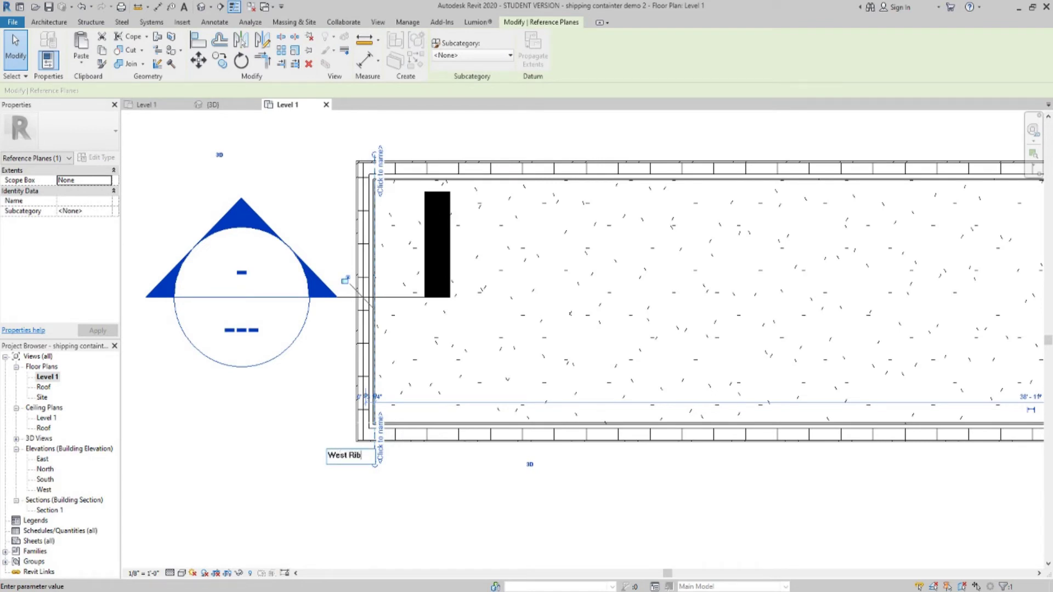
pyautogui.press('Return')
# - Draw a short vertical reference plane from the container's inner northeast corner upward across the north wall
pyautogui.scroll(-3, 614, 351)
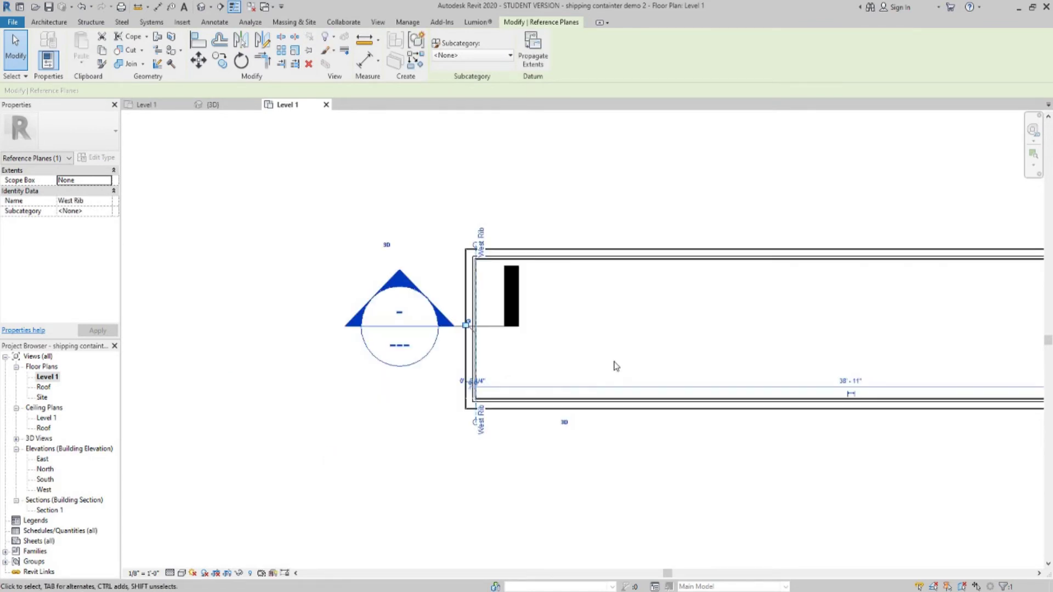
pyautogui.moveTo(665, 285); pyautogui.dragTo(351, 251, button='middle')
pyautogui.scroll(3, 657, 292)
pyautogui.scroll(5, 733, 291)
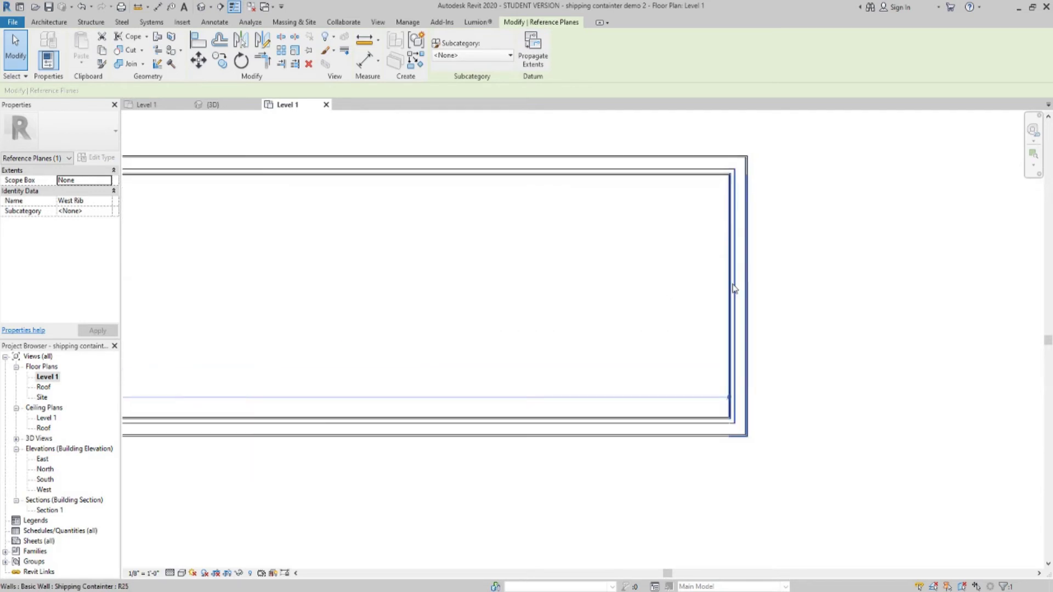
pyautogui.moveTo(726, 277); pyautogui.dragTo(617, 299, button='middle')
pyautogui.click(401, 136)
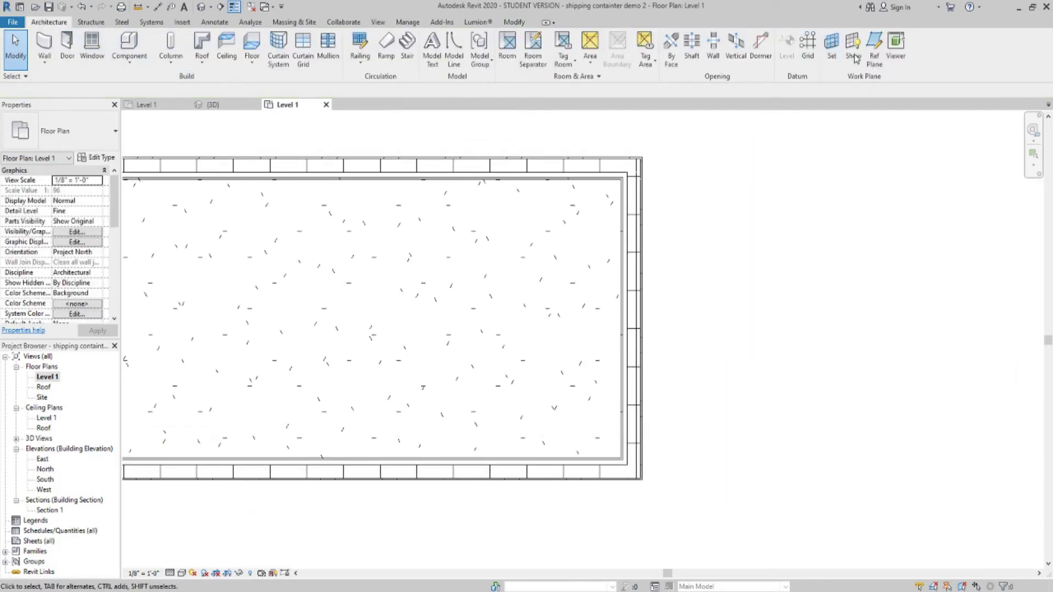
pyautogui.click(875, 45)
pyautogui.scroll(3, 622, 178)
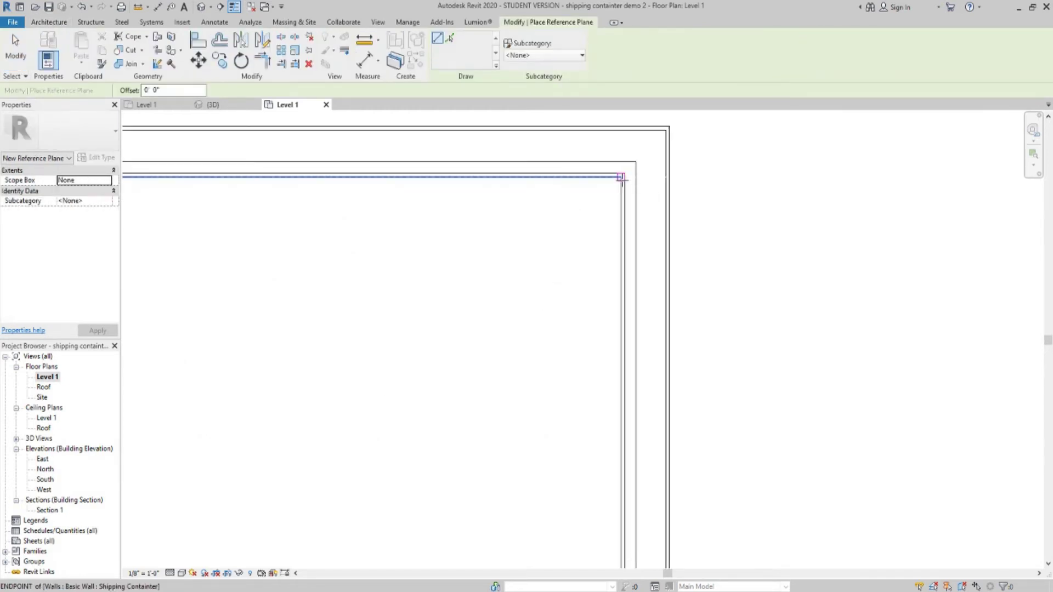
pyautogui.click(622, 178)
pyautogui.scroll(-2, 621, 177)
pyautogui.scroll(-1, 622, 170)
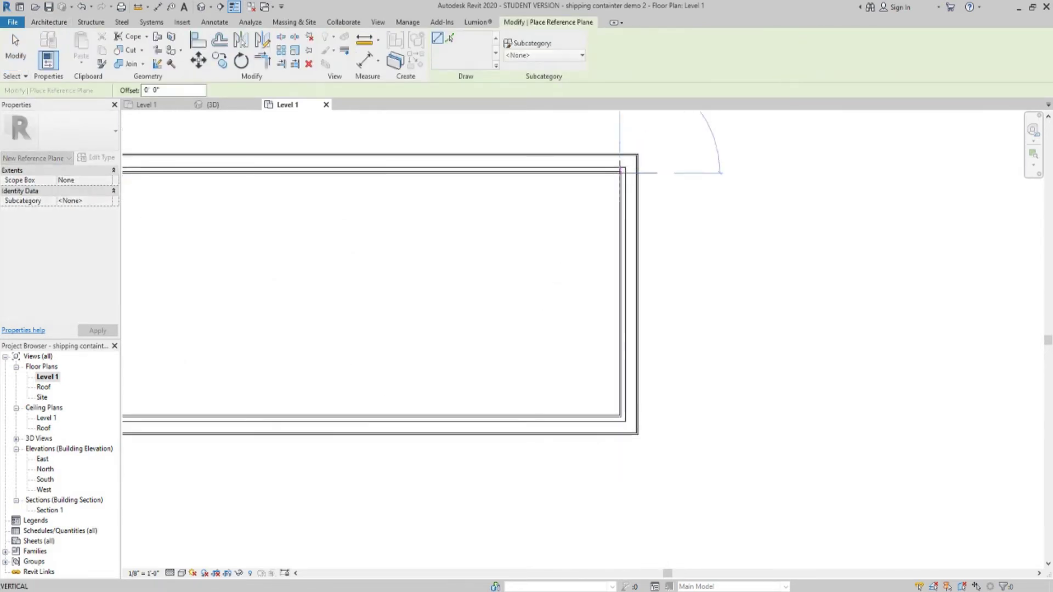
pyautogui.click(620, 141)
pyautogui.press('Escape')
pyautogui.press('Escape')
# - Extend the east reference plane's lower end southward along the east wall's inner face to just beyond the south wall
pyautogui.scroll(1, 620, 173)
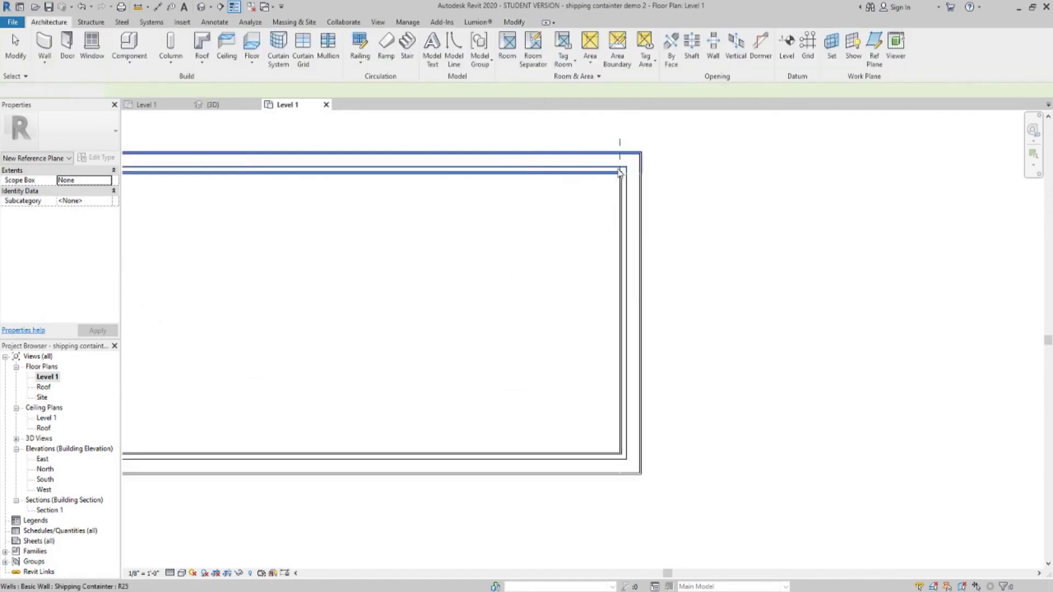
pyautogui.scroll(2, 620, 173)
pyautogui.click(624, 181)
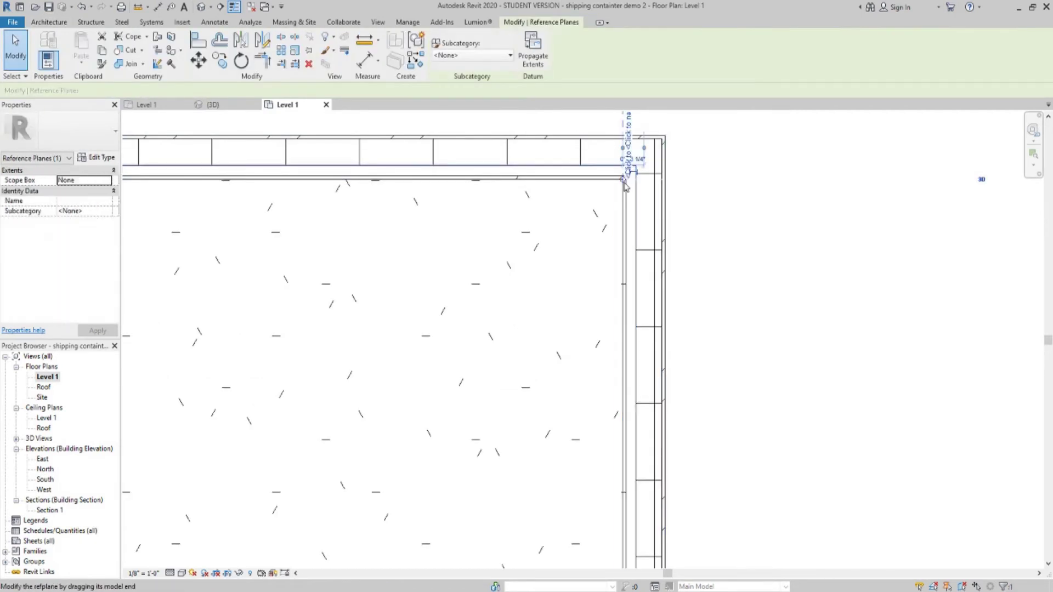
pyautogui.moveTo(624, 186); pyautogui.dragTo(634, 410)
pyautogui.scroll(-2, 624, 203)
pyautogui.scroll(-1, 626, 231)
# - Name the reference plane along the east wall East Rib
pyautogui.click(638, 403)
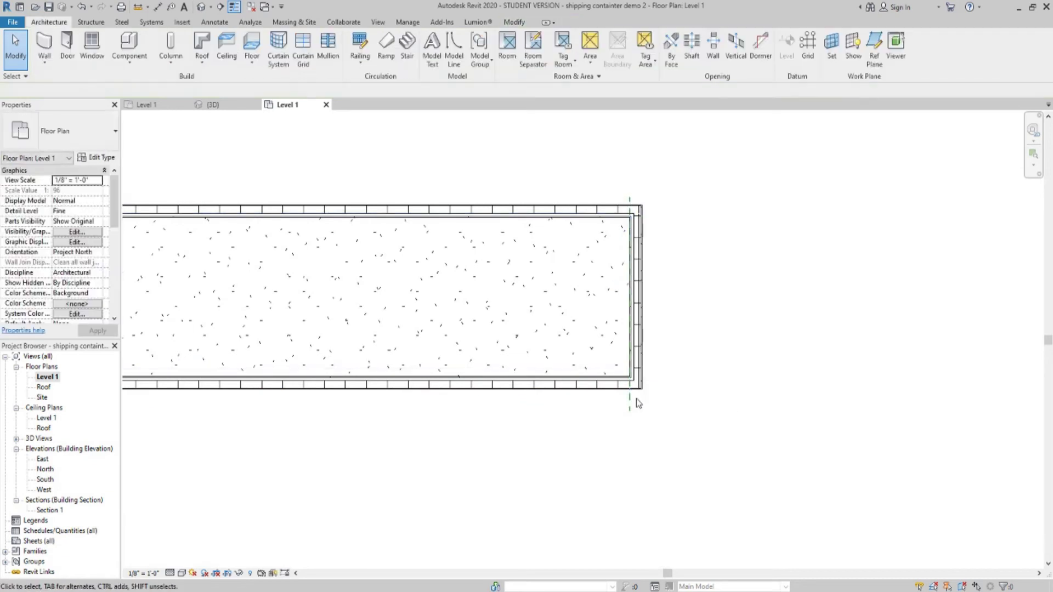
pyautogui.click(630, 403)
pyautogui.click(634, 400)
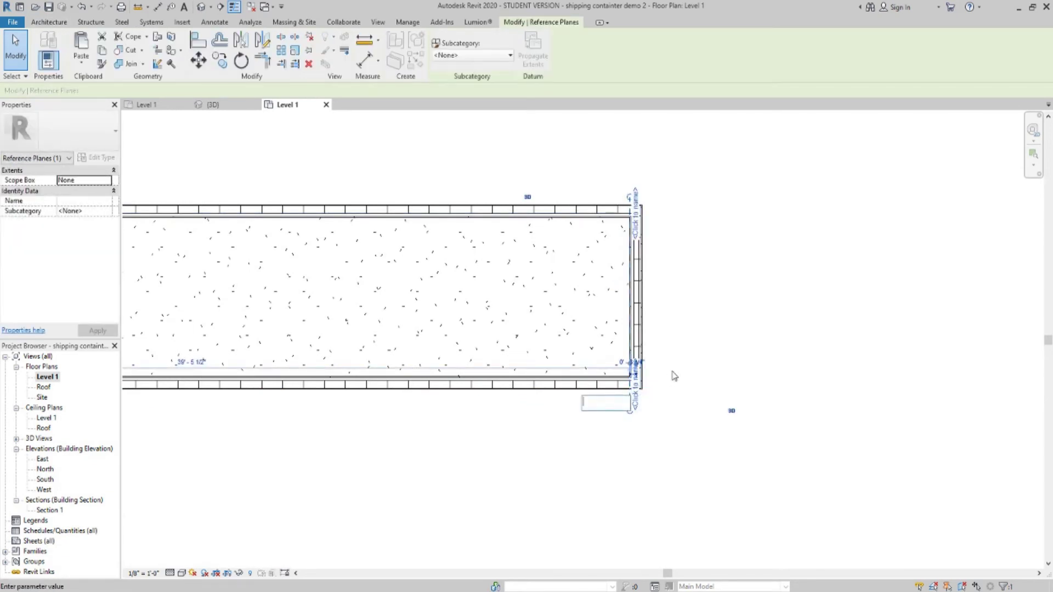
pyautogui.write('East Rib')
pyautogui.press('Return')
pyautogui.click(706, 362)
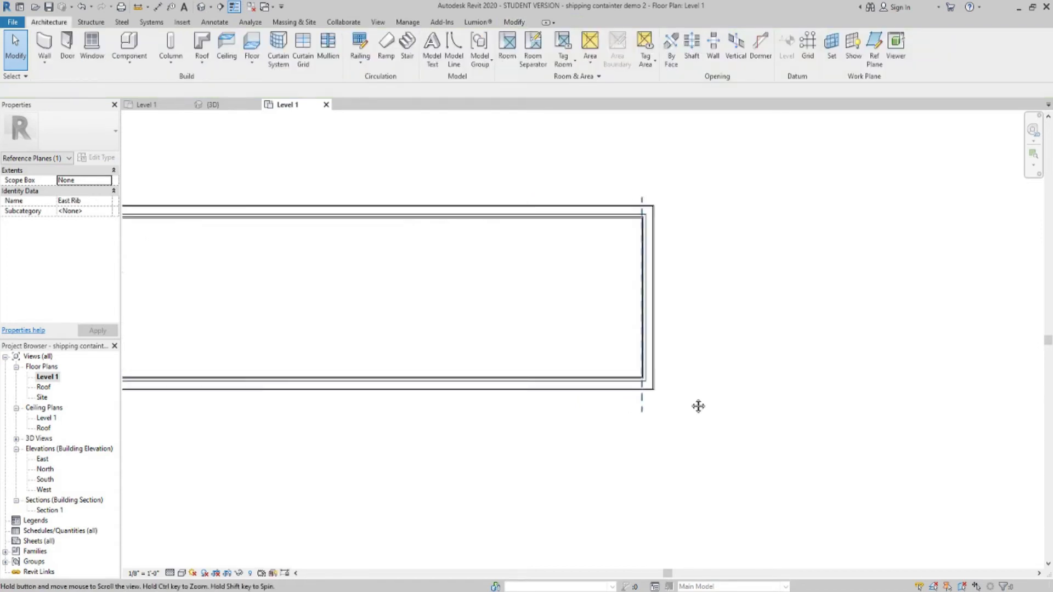
# - Open the East elevation and frame the container's end wall
pyautogui.moveTo(698, 407); pyautogui.dragTo(793, 403, button='middle')
pyautogui.scroll(-3, 793, 402)
pyautogui.moveTo(666, 463); pyautogui.dragTo(657, 418, button='middle')
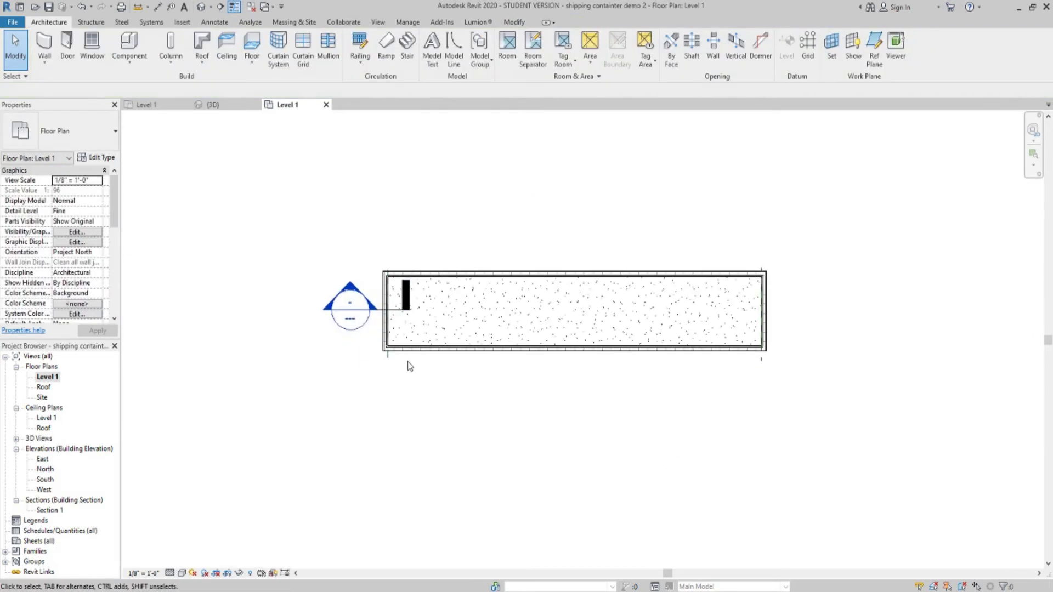
pyautogui.doubleClick(43, 460)
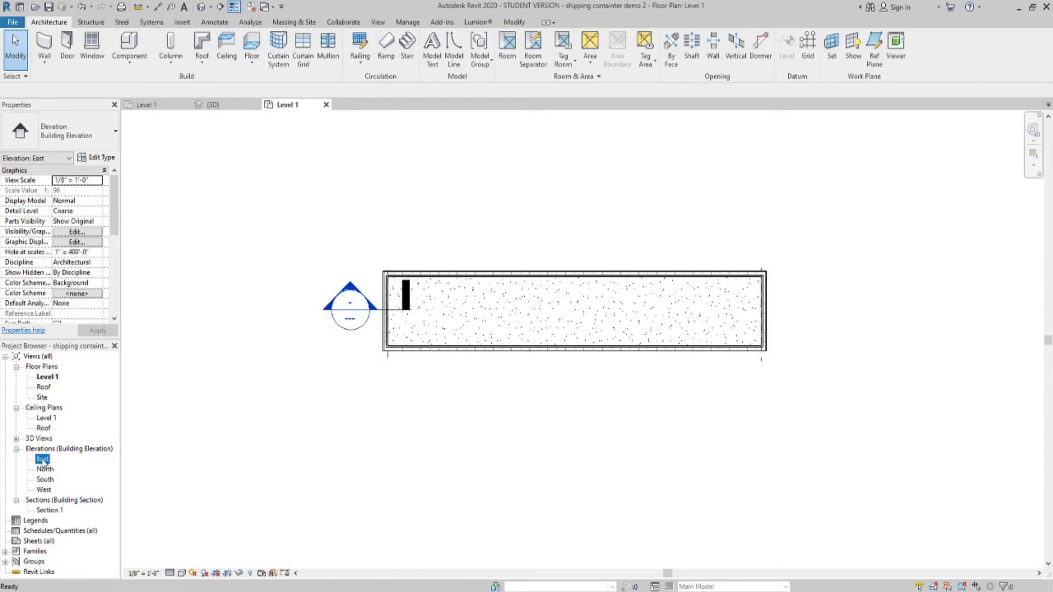
pyautogui.scroll(2, 634, 343)
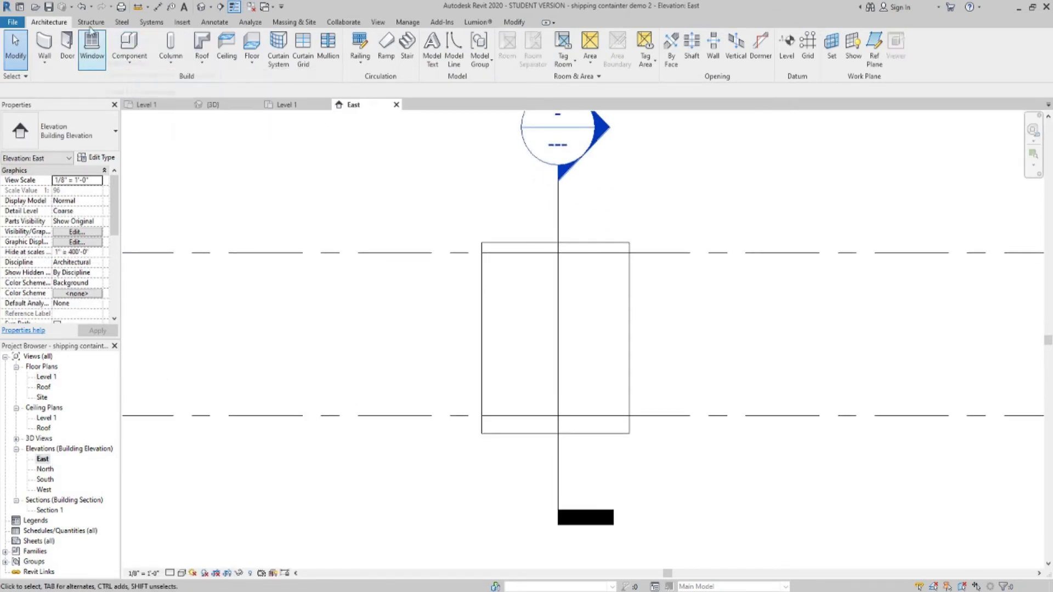
# - Start an in-place model component in the Generic Models family category
pyautogui.click(130, 61)
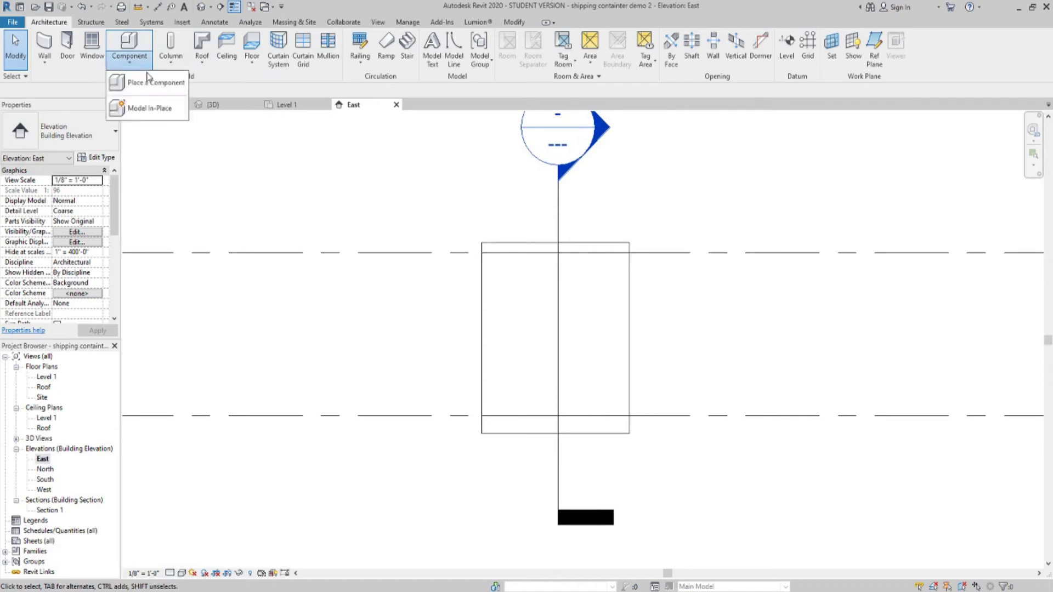
pyautogui.click(163, 110)
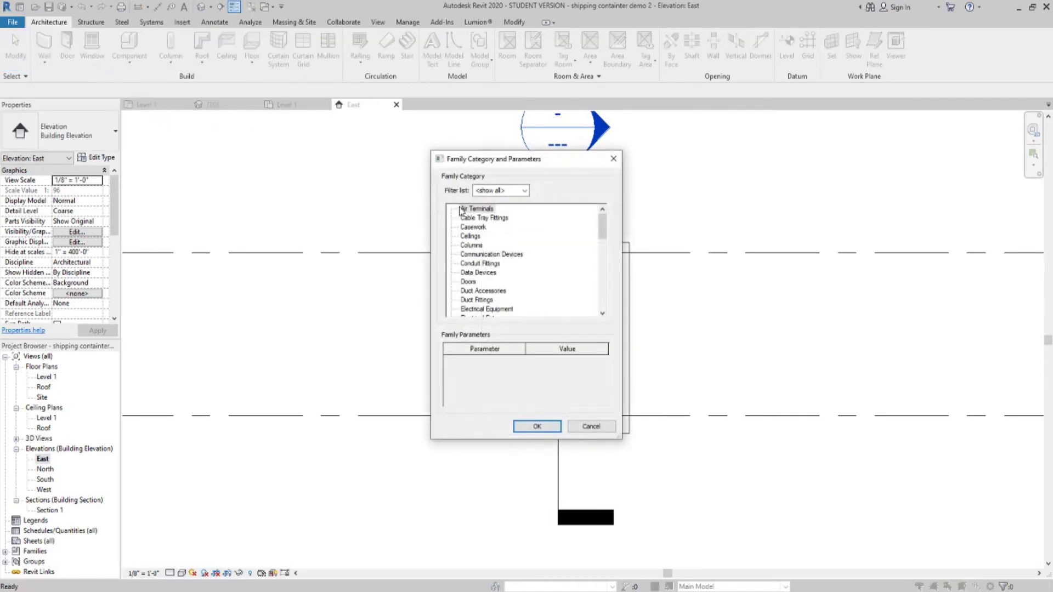
pyautogui.scroll(-3, 468, 279)
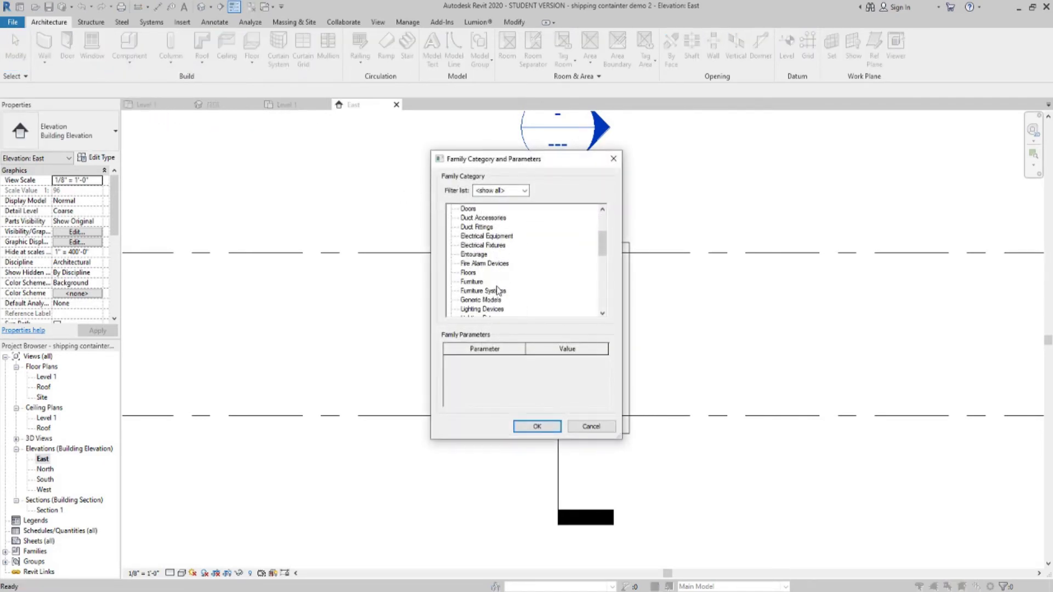
pyautogui.click(538, 426)
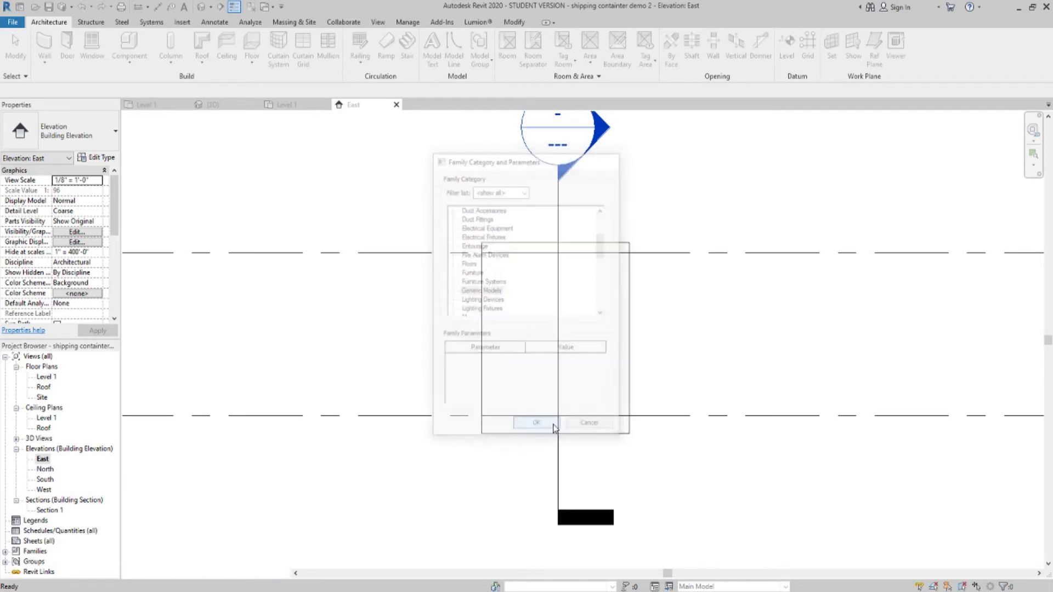
# - Set the in-place model's work plane to the East Rib reference plane
pyautogui.click(527, 322)
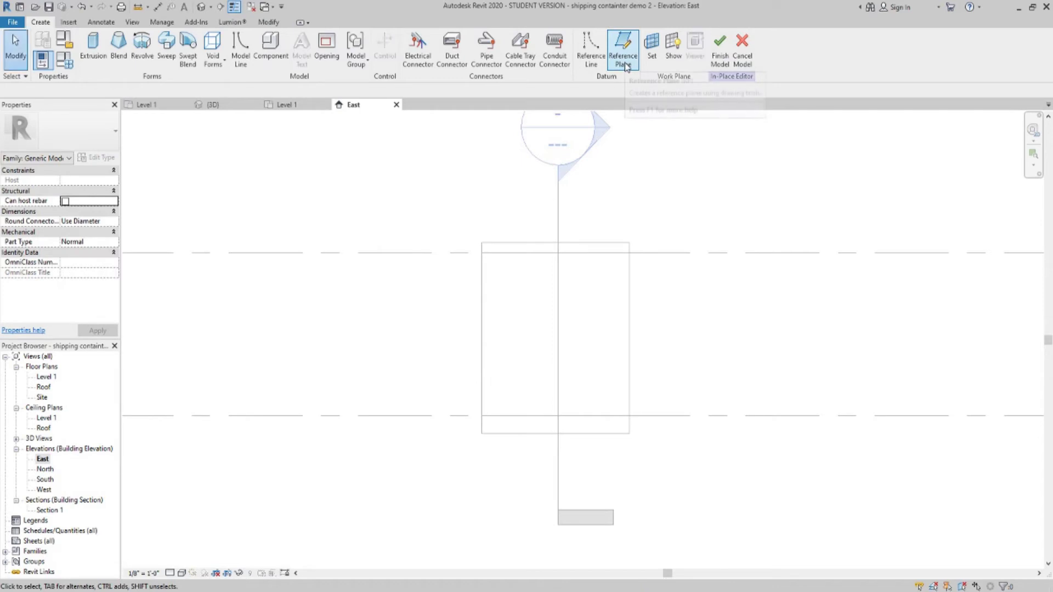
pyautogui.click(654, 56)
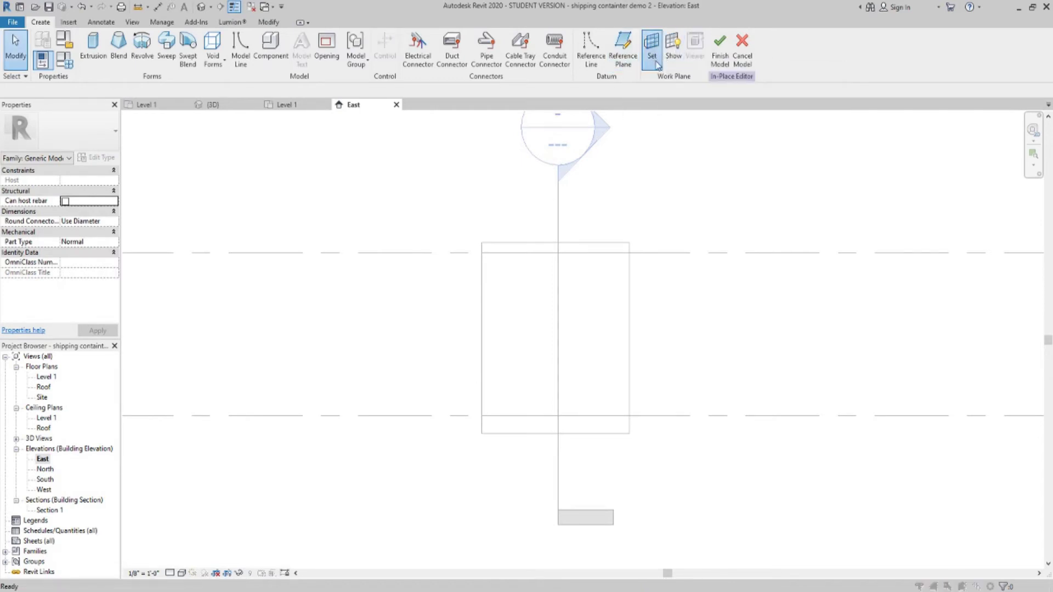
pyautogui.click(518, 302)
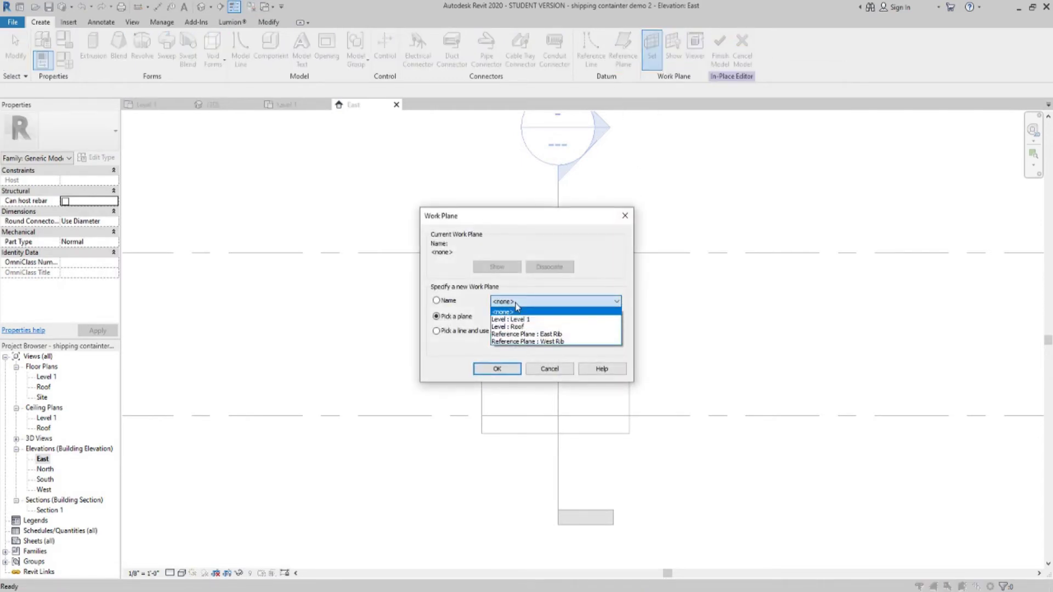
pyautogui.click(544, 335)
pyautogui.click(507, 371)
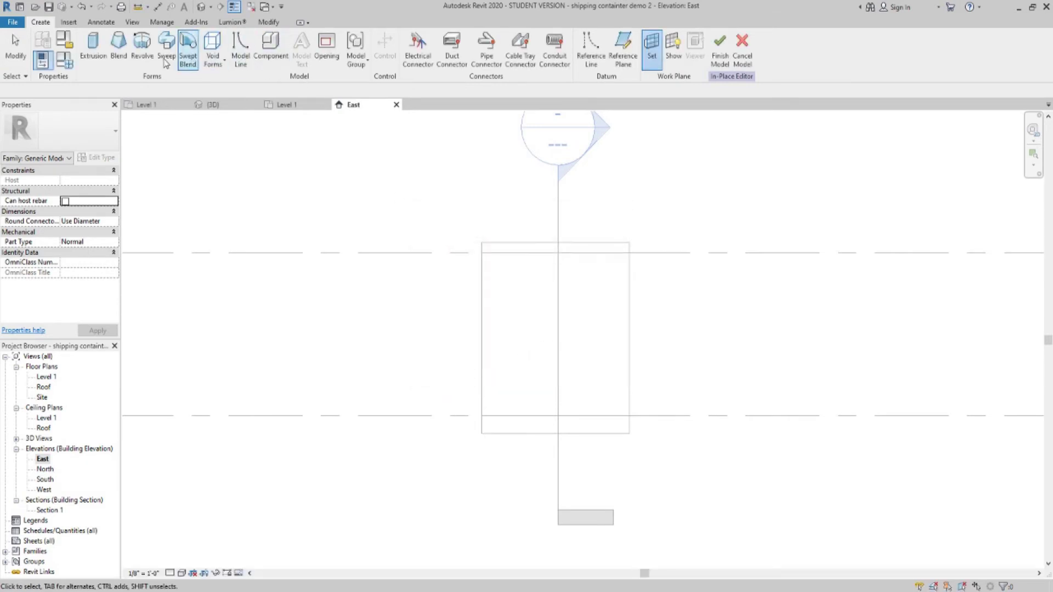
# - Start a sweep with East Rib confirmed as its work plane and begin sketching its path
pyautogui.click(168, 48)
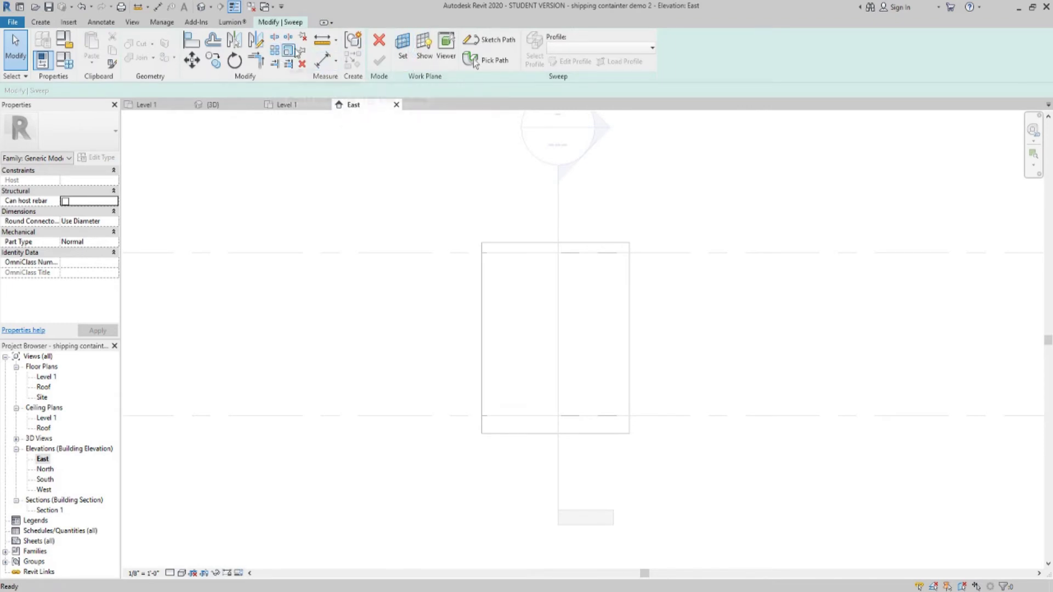
pyautogui.click(403, 58)
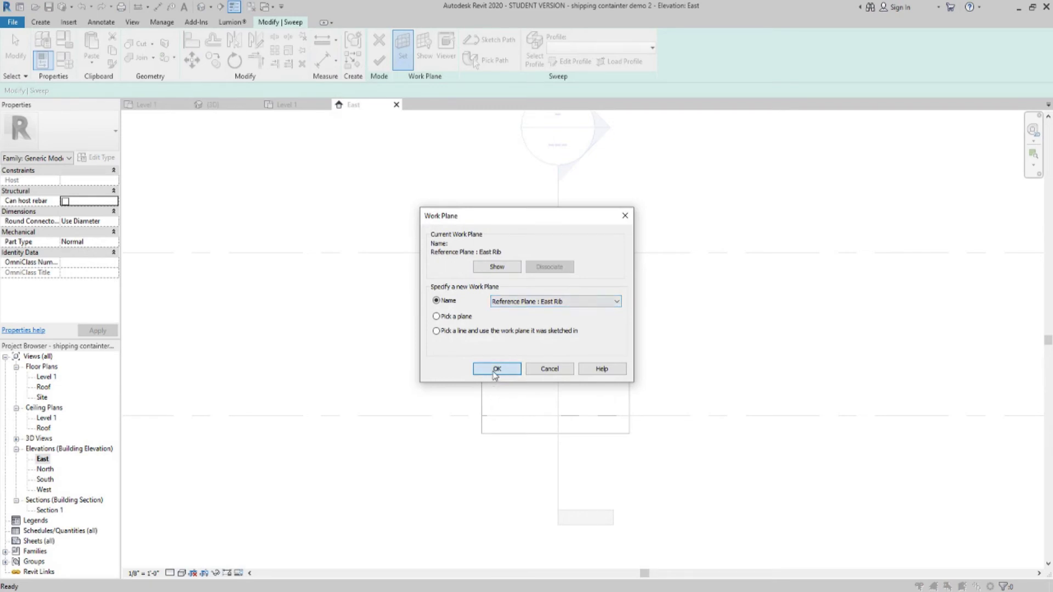
pyautogui.click(495, 369)
pyautogui.click(488, 60)
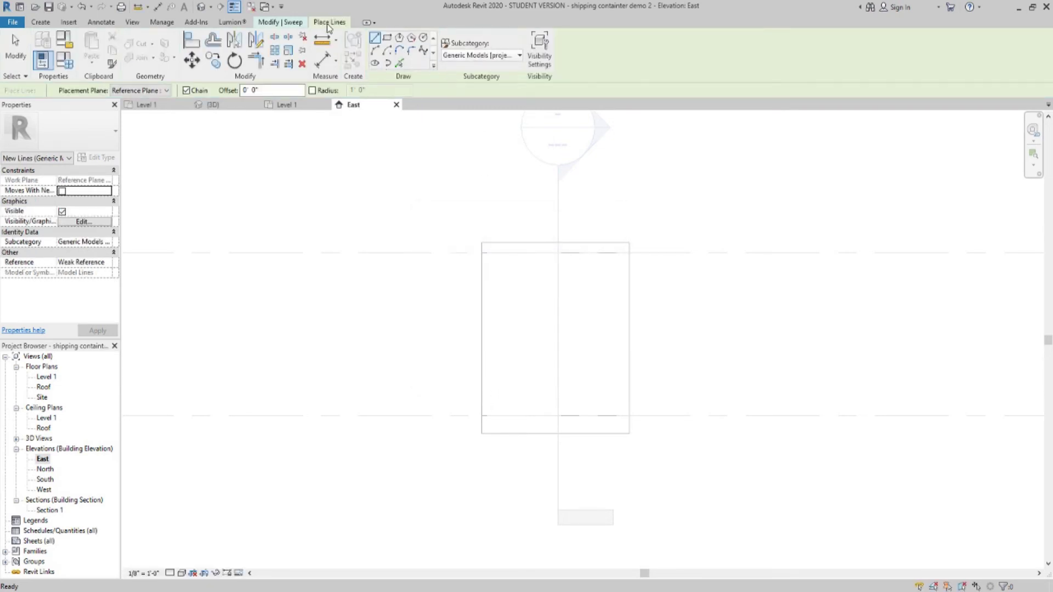
pyautogui.click(297, 25)
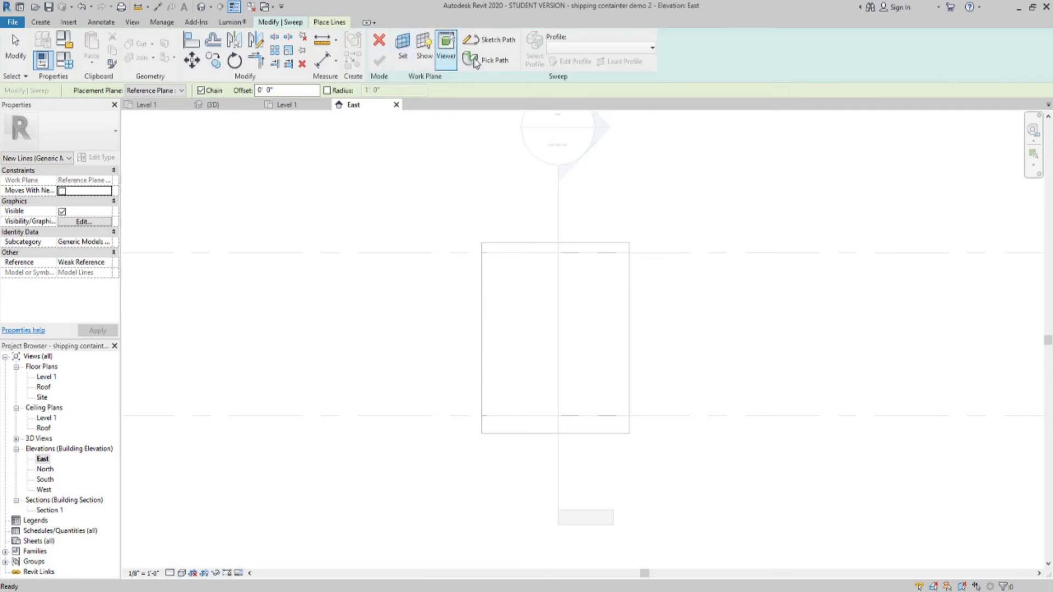
pyautogui.click(336, 24)
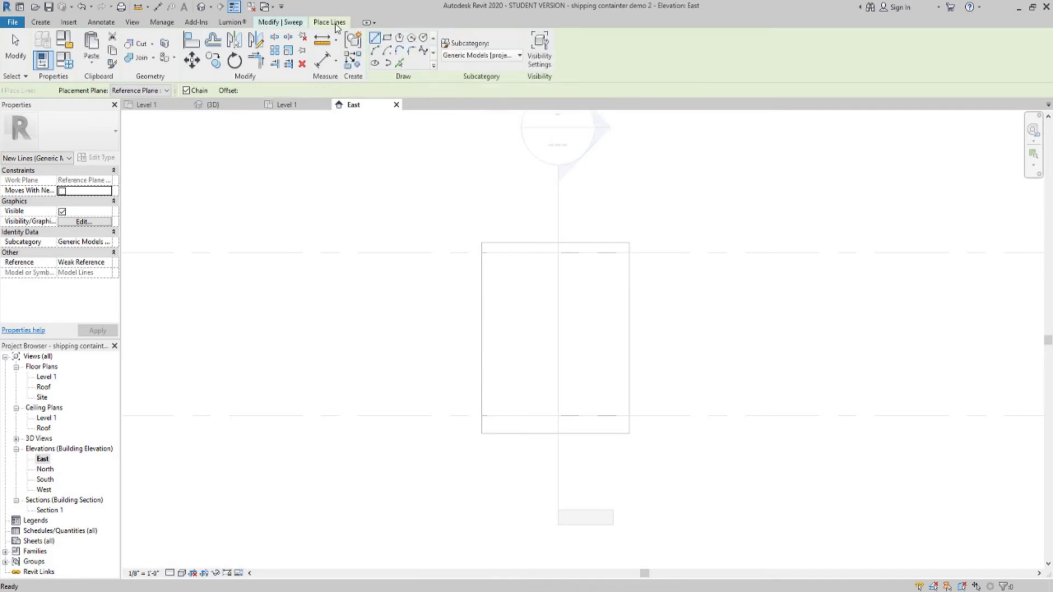
pyautogui.click(273, 24)
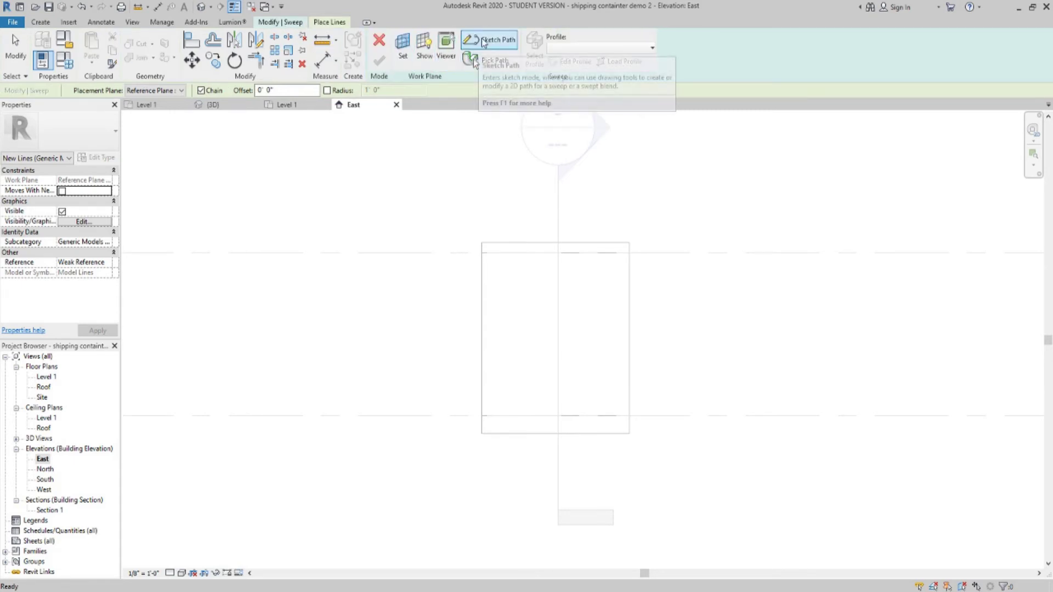
pyautogui.click(494, 40)
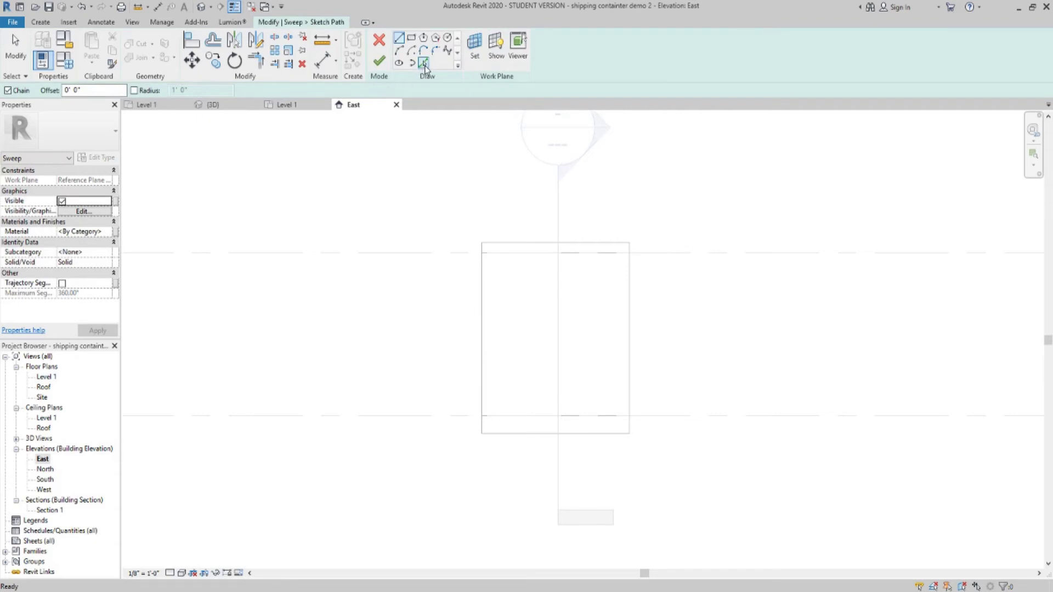
# - Pick the container end's roof, side and floor edges as the sweep path, trim the corners into a closed loop, and finish the path
pyautogui.click(424, 62)
pyautogui.click(559, 243)
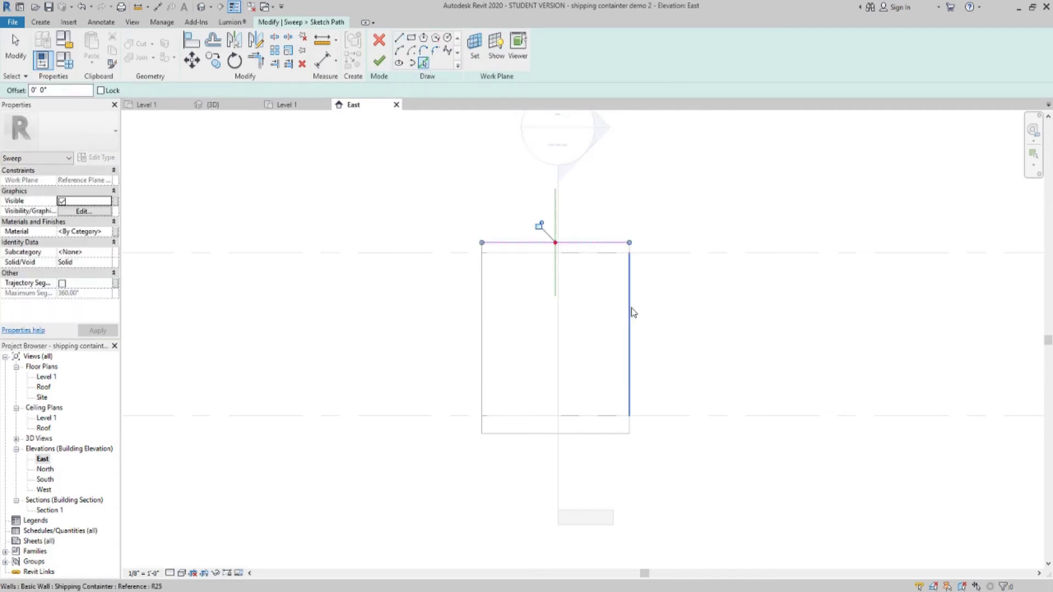
pyautogui.click(632, 313)
pyautogui.click(611, 435)
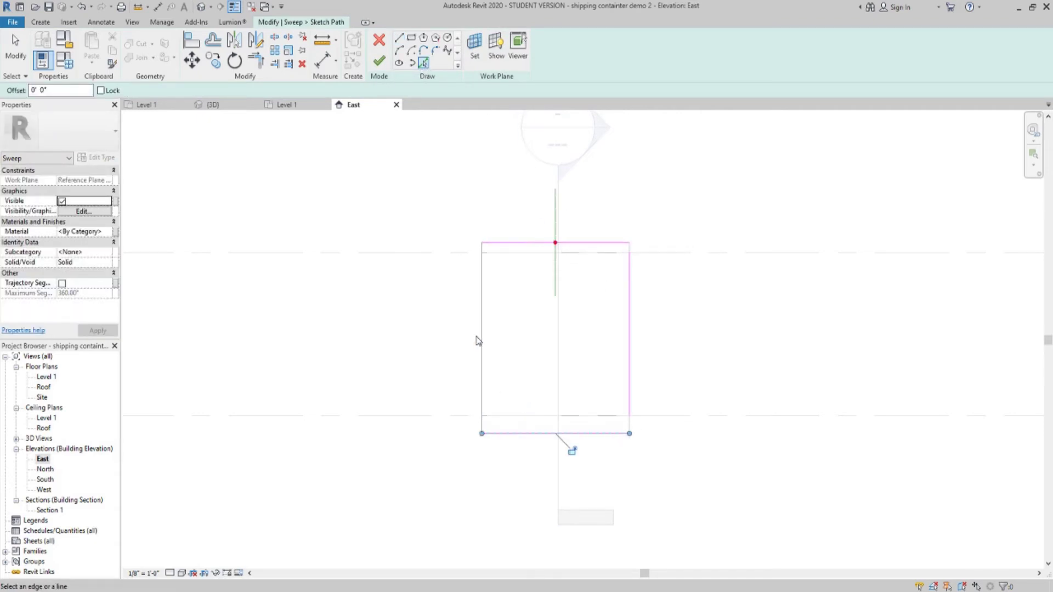
pyautogui.click(478, 339)
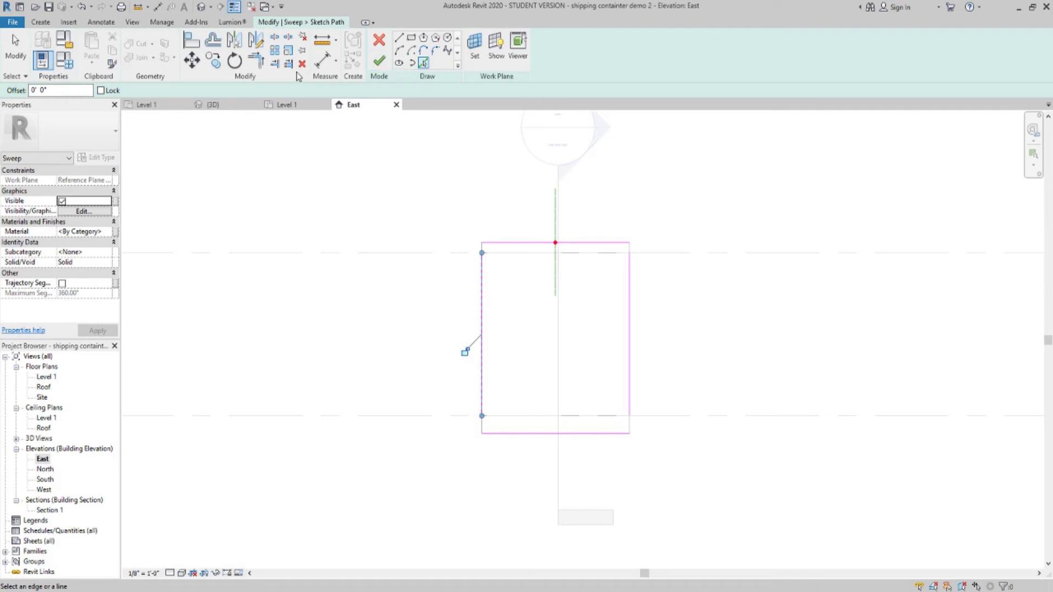
pyautogui.click(256, 60)
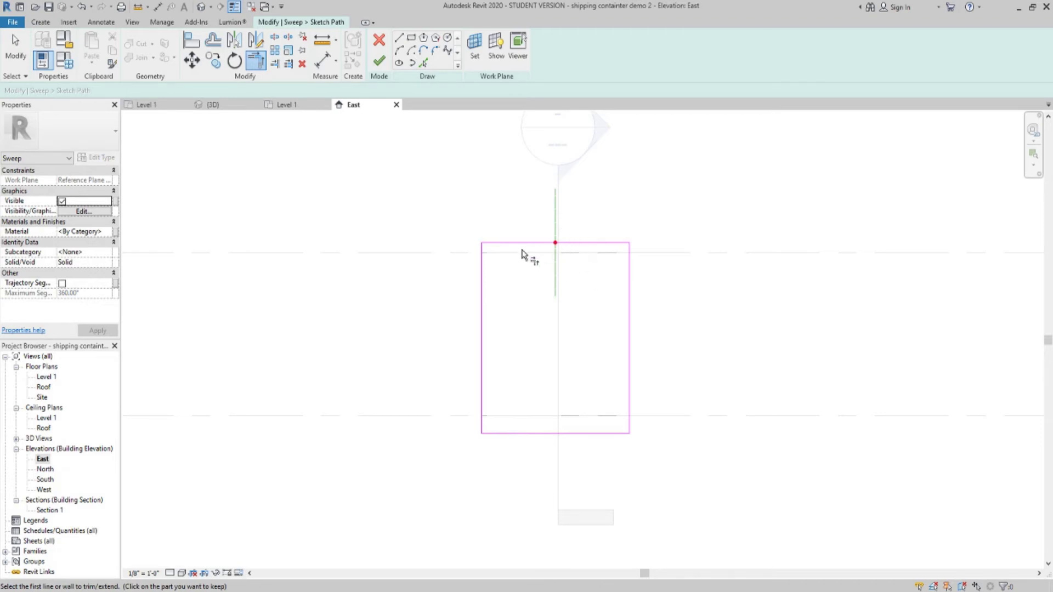
pyautogui.click(379, 61)
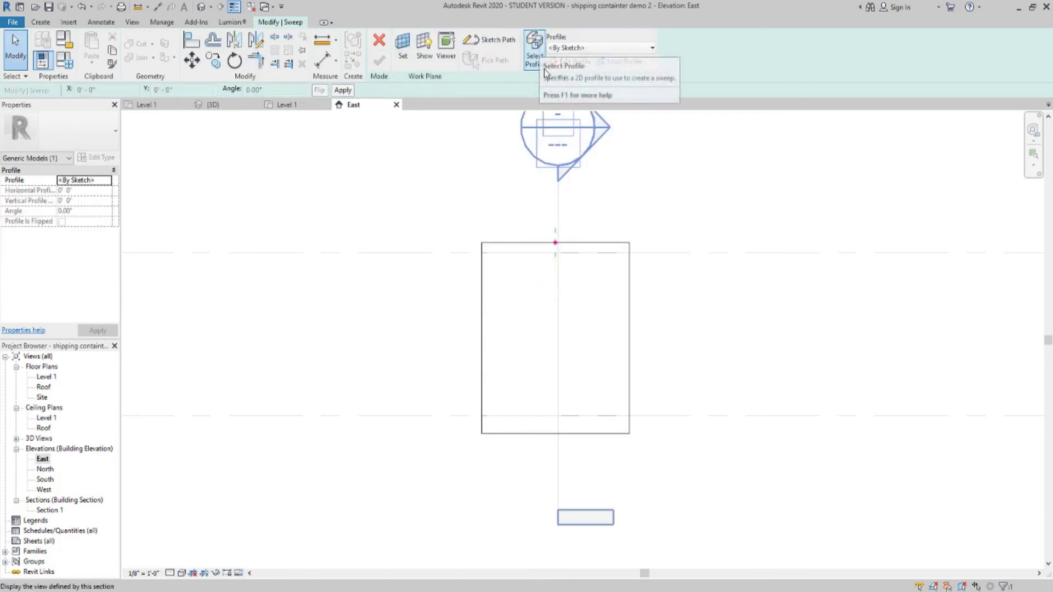
# - Open the sweep profile for editing in the 3D view, oriented to the front at the path's profile plane on the roof edge
pyautogui.click(208, 8)
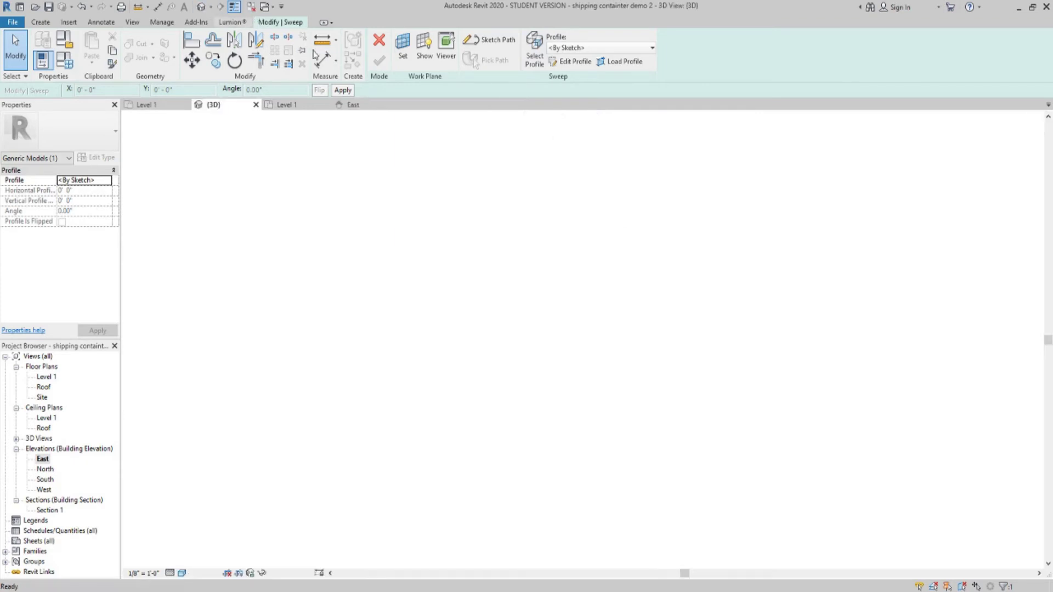
pyautogui.keyDown('shift'); pyautogui.moveTo(809, 349); pyautogui.dragTo(830, 314, button='middle'); pyautogui.keyUp('shift')
pyautogui.scroll(6, 830, 314)
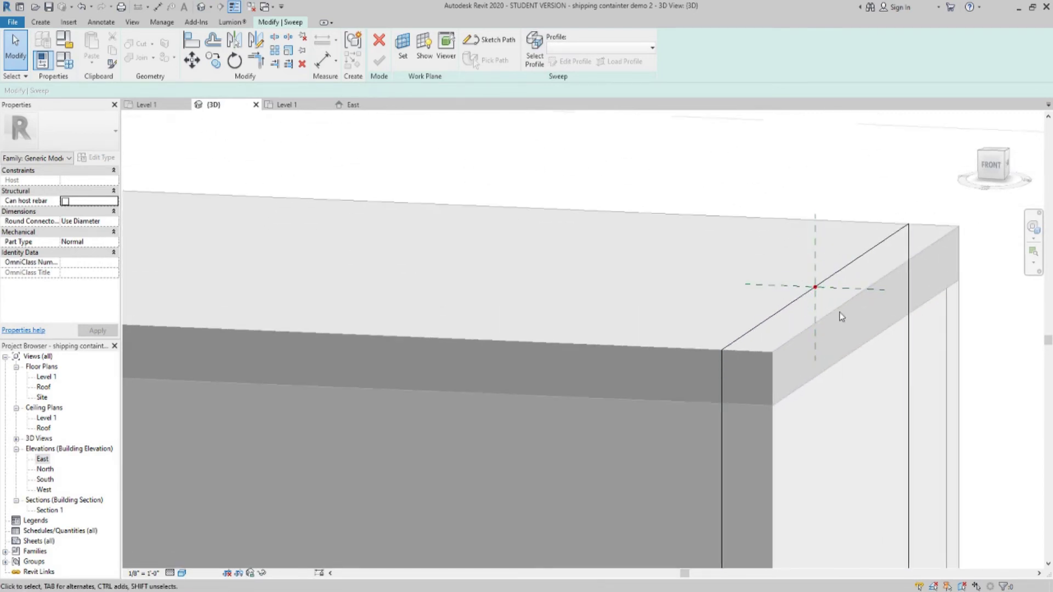
pyautogui.click(993, 167)
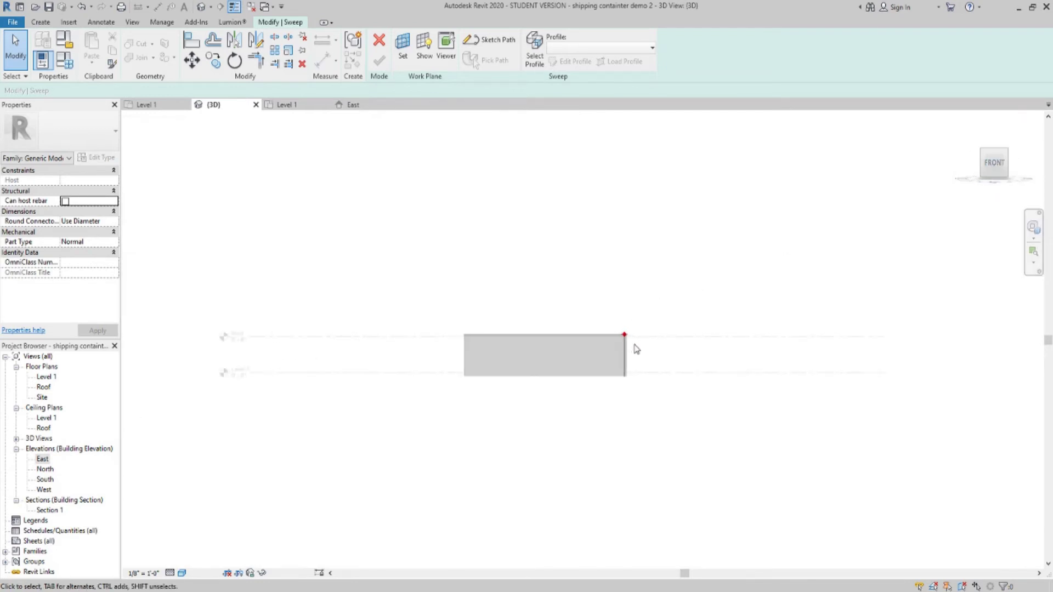
pyautogui.scroll(6, 630, 340)
pyautogui.scroll(2, 642, 338)
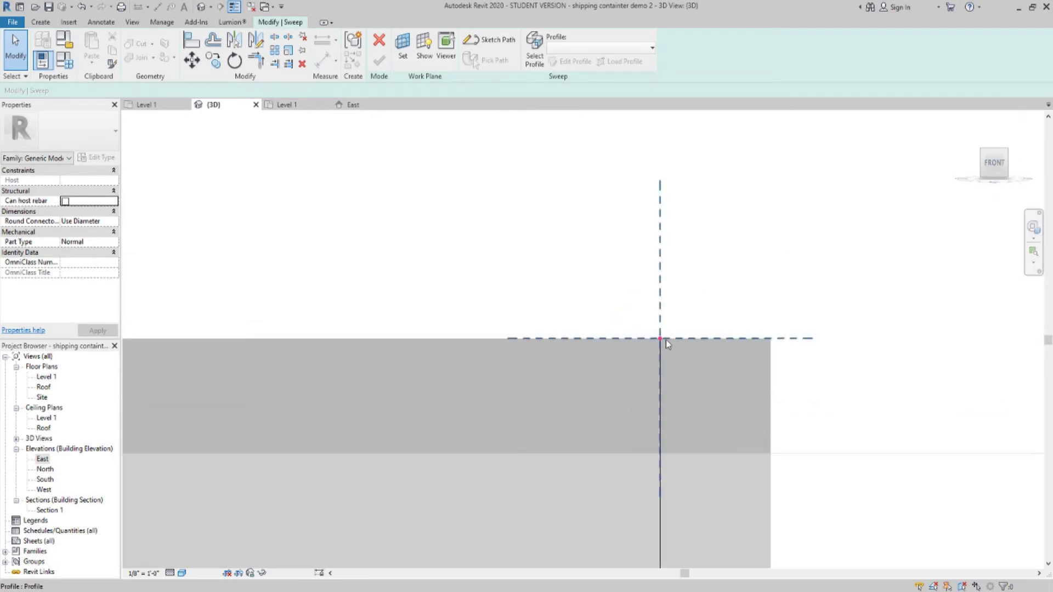
pyautogui.scroll(3, 689, 315)
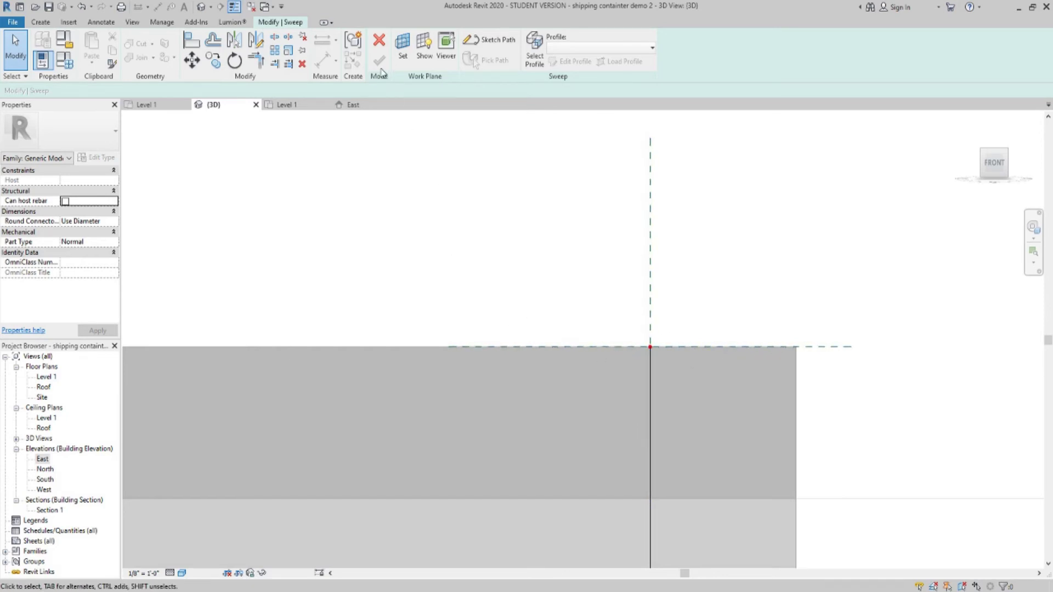
pyautogui.click(534, 52)
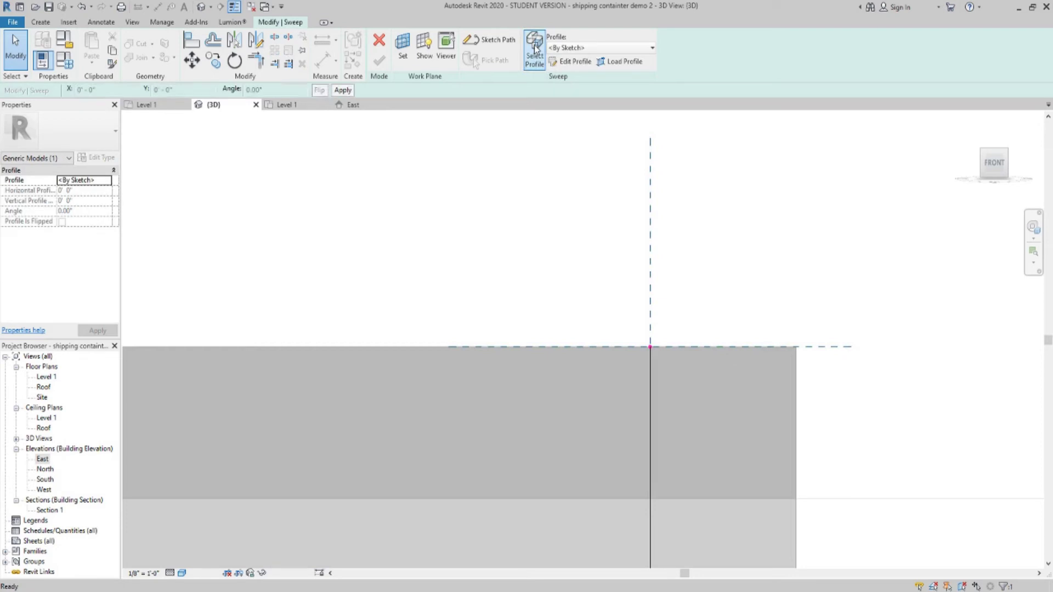
pyautogui.click(573, 61)
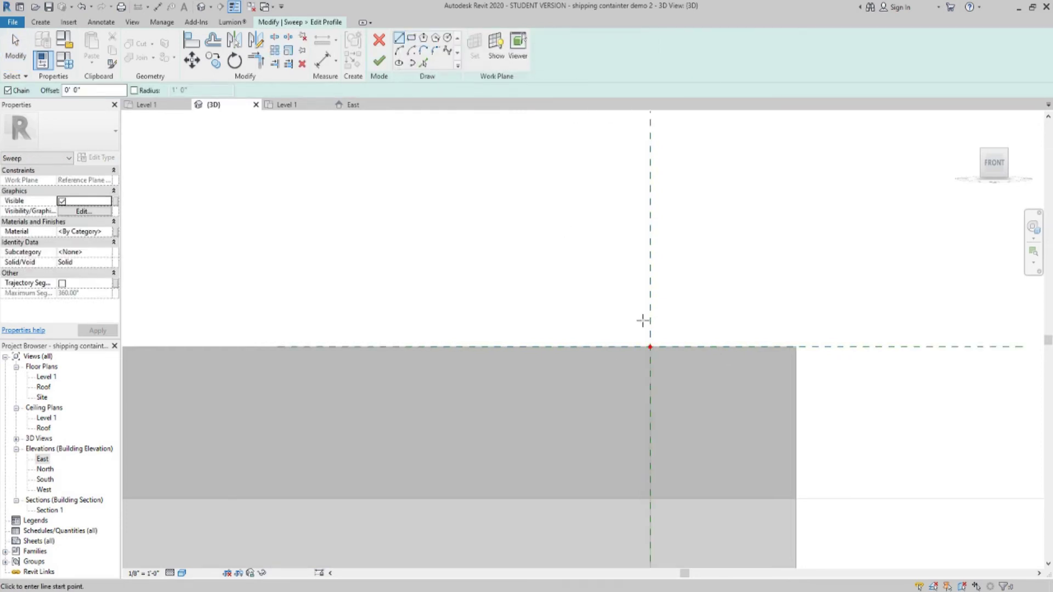
# - Sketch half the rib profile: 1" up from the path point, 1/2" across, and a 2" line sloping down to the roof at 60°
pyautogui.click(650, 347)
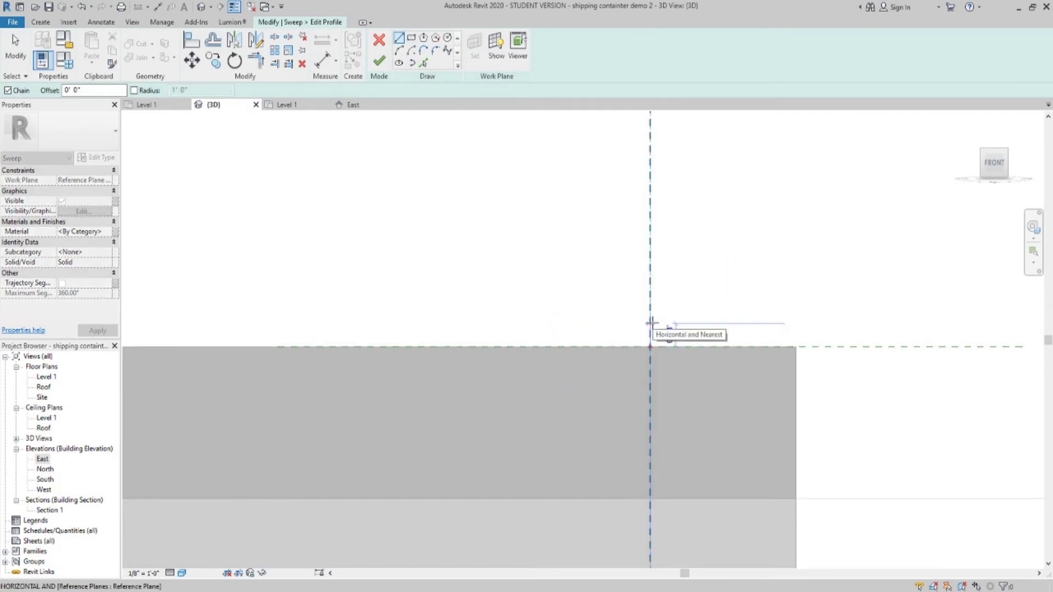
pyautogui.click(652, 322)
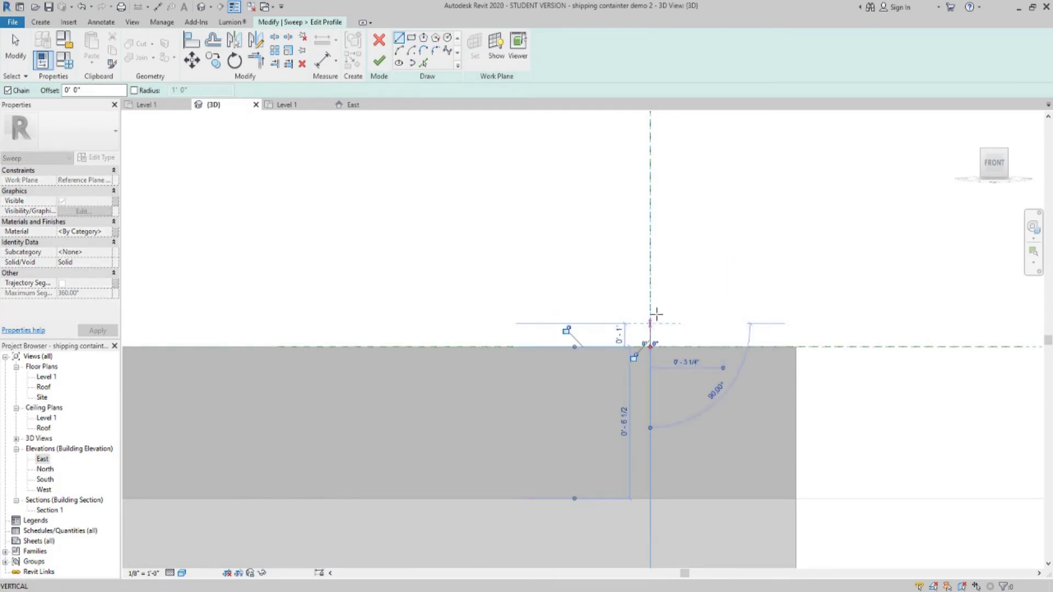
pyautogui.scroll(3, 656, 345)
pyautogui.scroll(5, 657, 346)
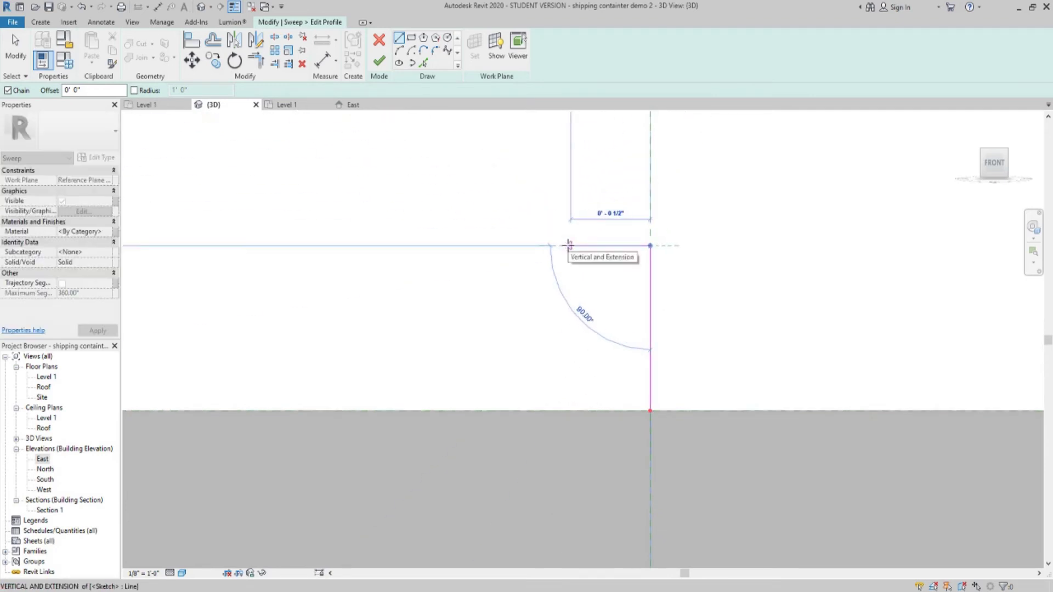
pyautogui.click(568, 245)
pyautogui.scroll(-5, 470, 357)
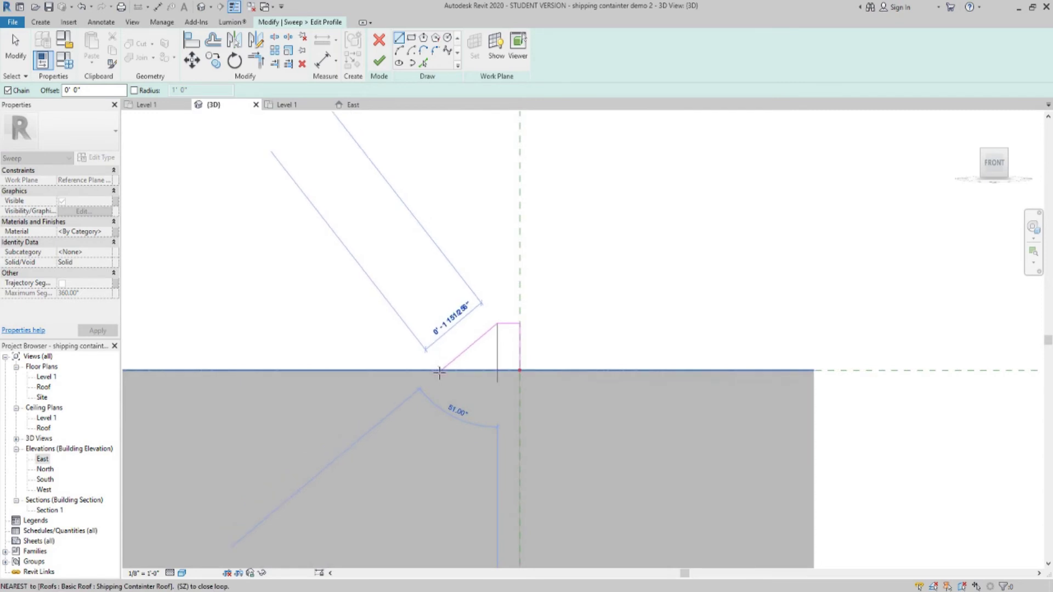
pyautogui.scroll(5, 442, 369)
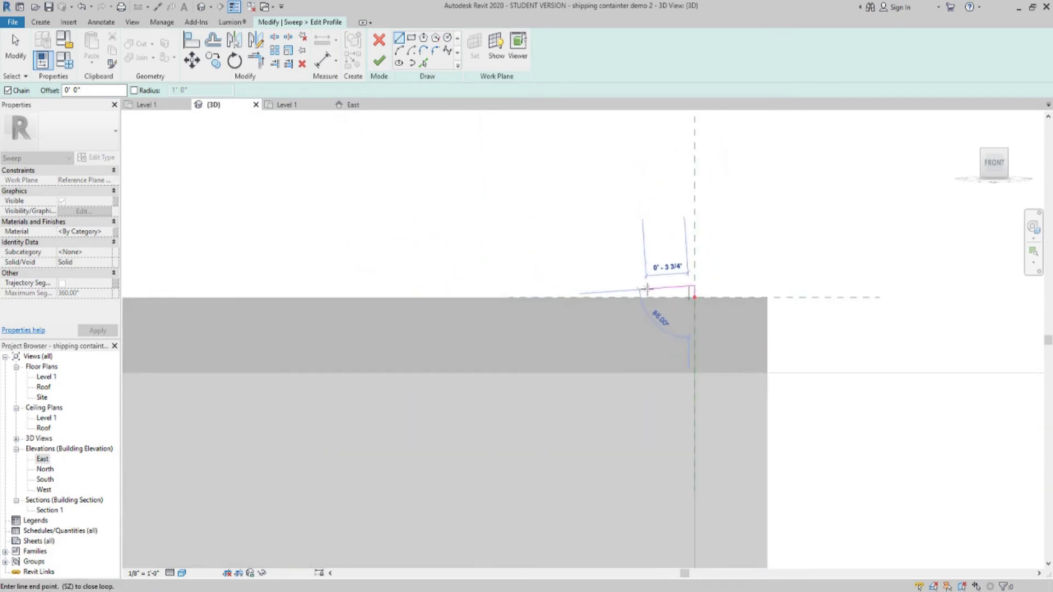
pyautogui.moveTo(648, 289); pyautogui.dragTo(674, 383, button='middle')
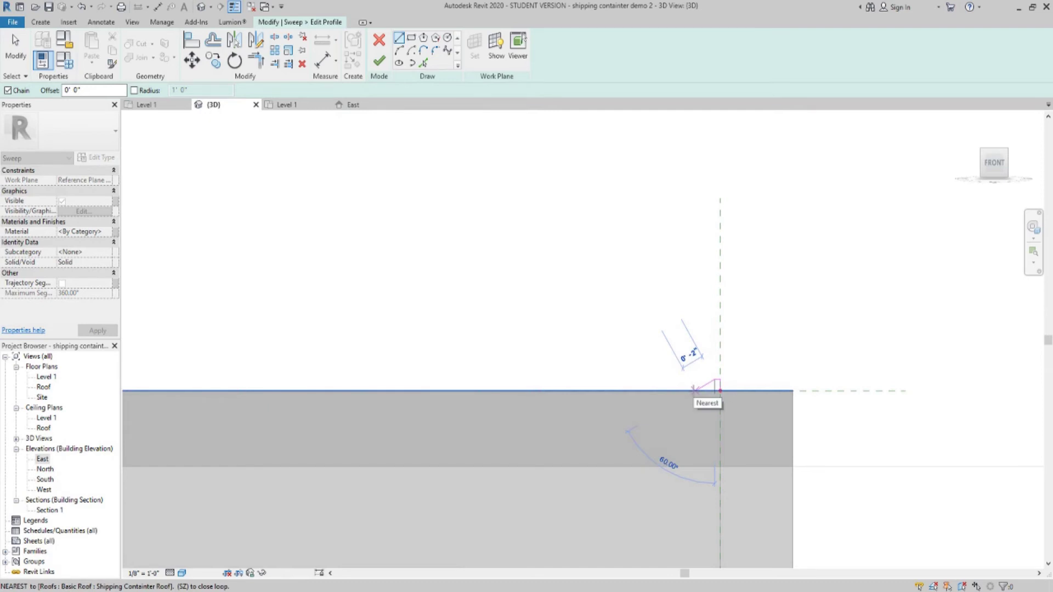
pyautogui.click(720, 391)
pyautogui.scroll(5, 731, 381)
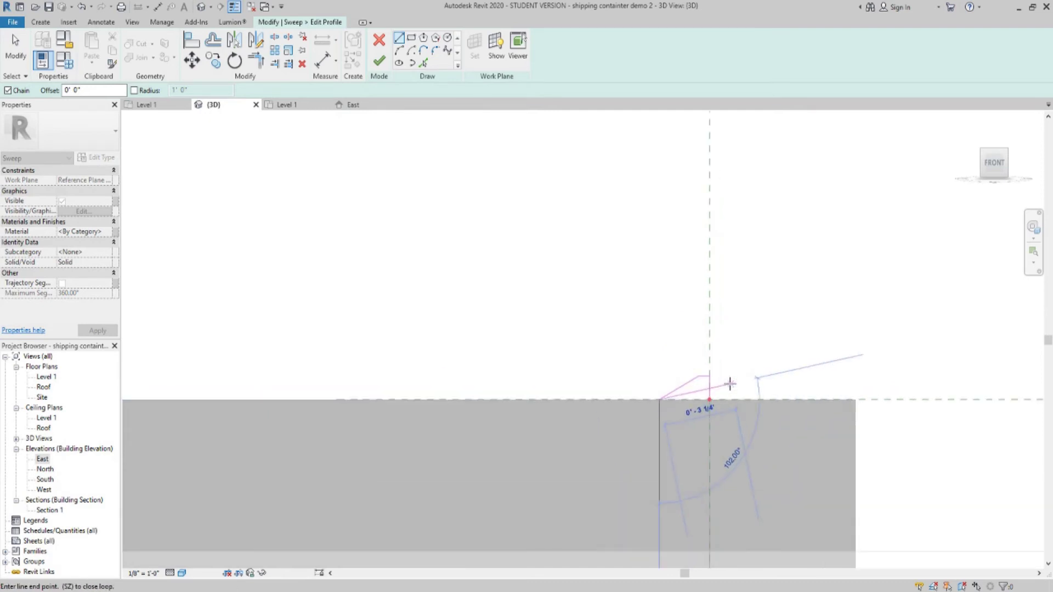
pyautogui.press('Escape')
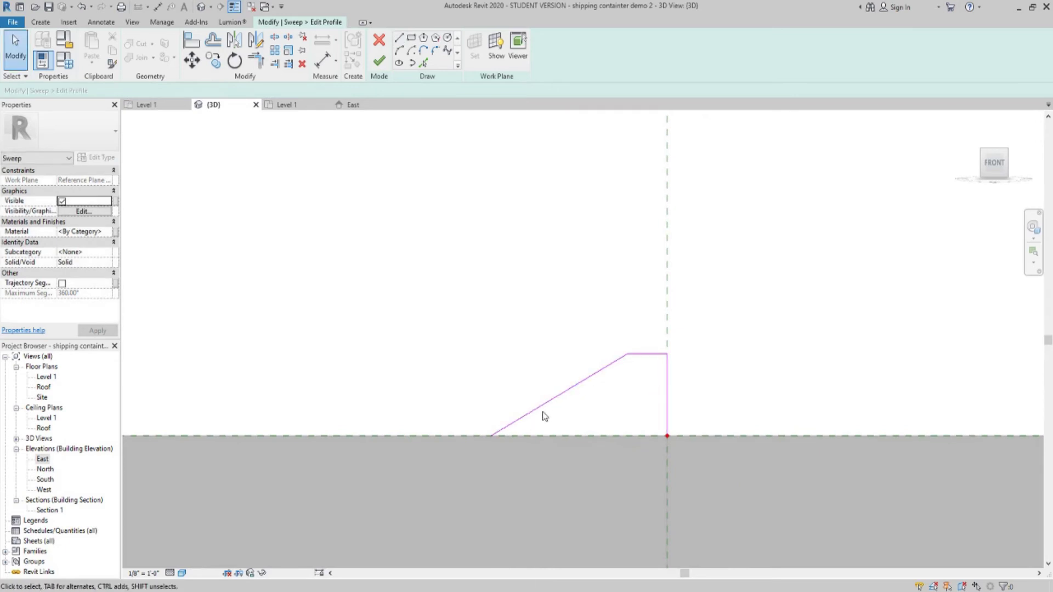
# - Mirror the profile's short top line and sloped line about its vertical centre line
pyautogui.moveTo(656, 330); pyautogui.dragTo(590, 391)
pyautogui.click(651, 325)
pyautogui.moveTo(654, 323); pyautogui.dragTo(590, 396)
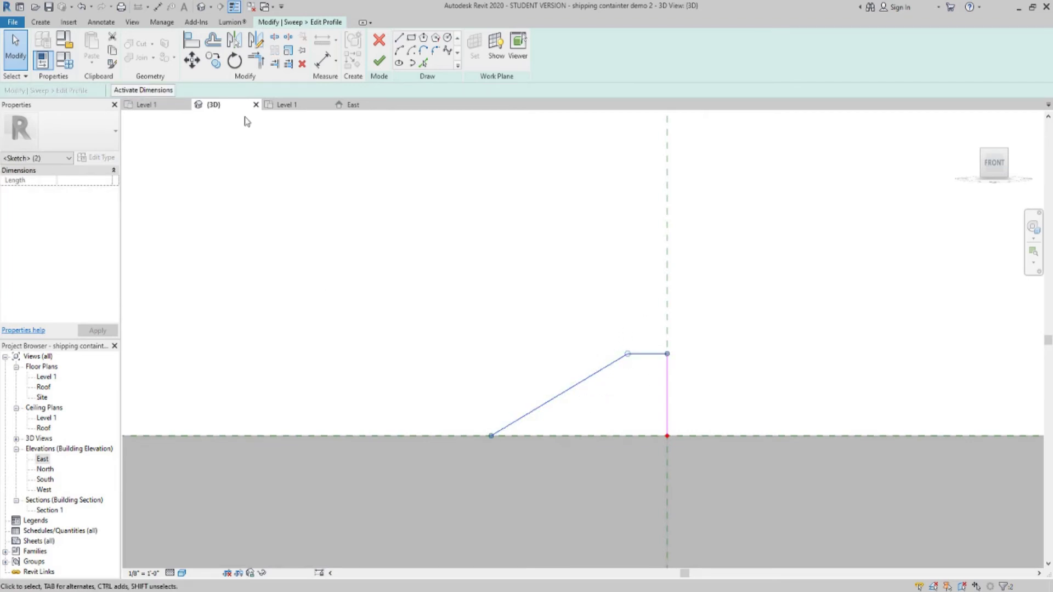
pyautogui.click(235, 40)
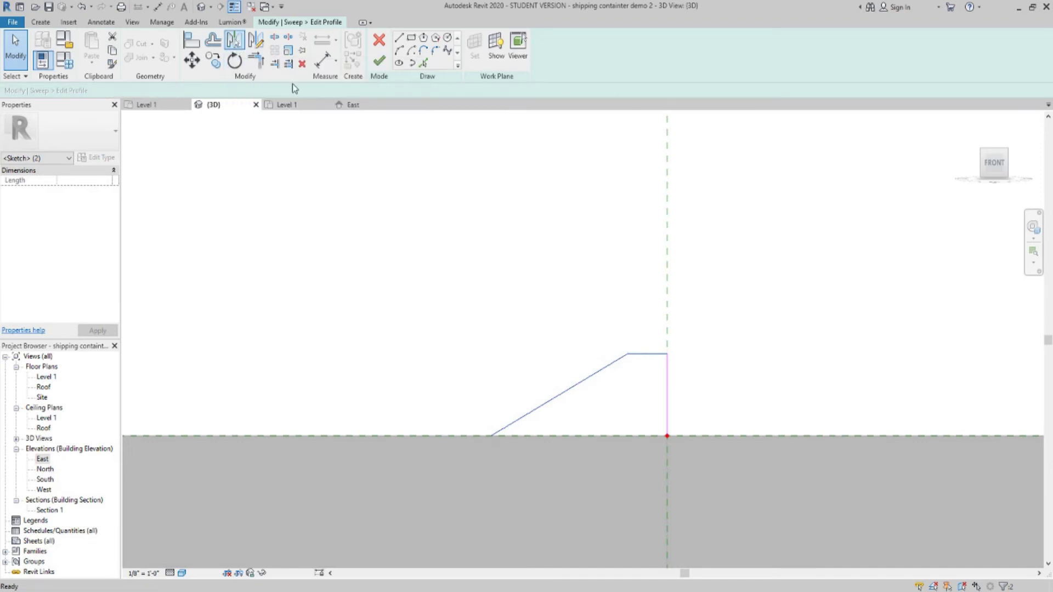
pyautogui.click(668, 379)
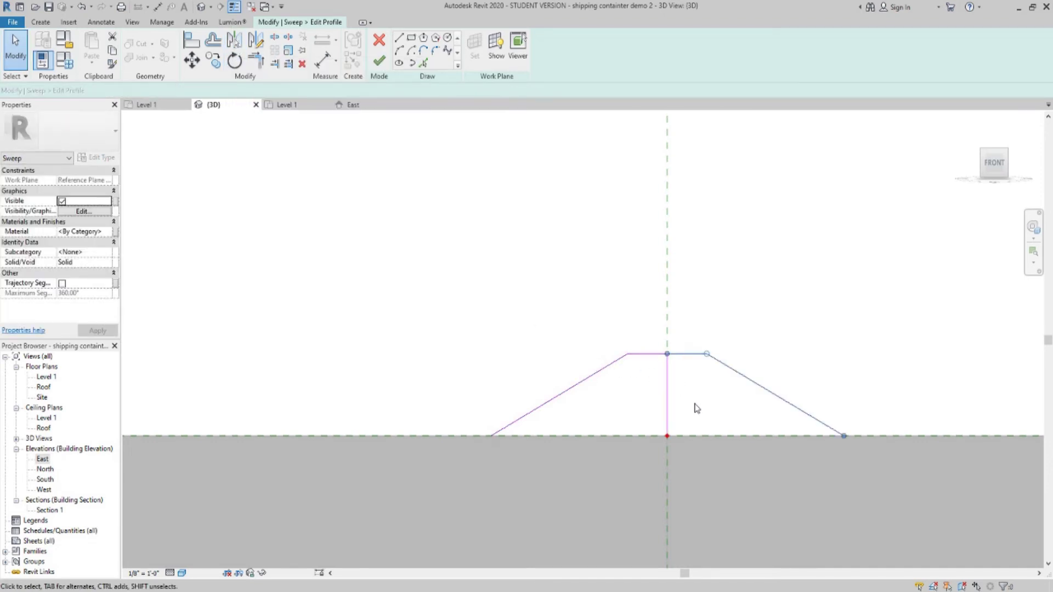
pyautogui.press('Escape')
# - Delete the profile's vertical centre line and close the trapezoid with a straight base line between its two lower ends on the roof
pyautogui.click(667, 390)
pyautogui.press('Delete')
pyautogui.click(399, 39)
pyautogui.click(491, 436)
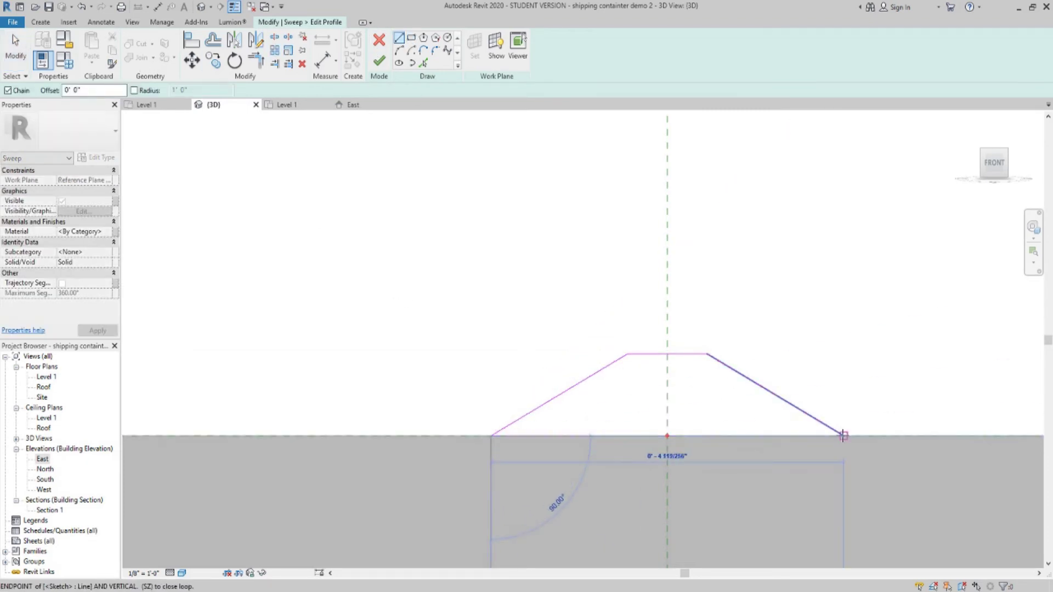
pyautogui.click(844, 436)
pyautogui.scroll(-5, 841, 435)
pyautogui.press('Escape')
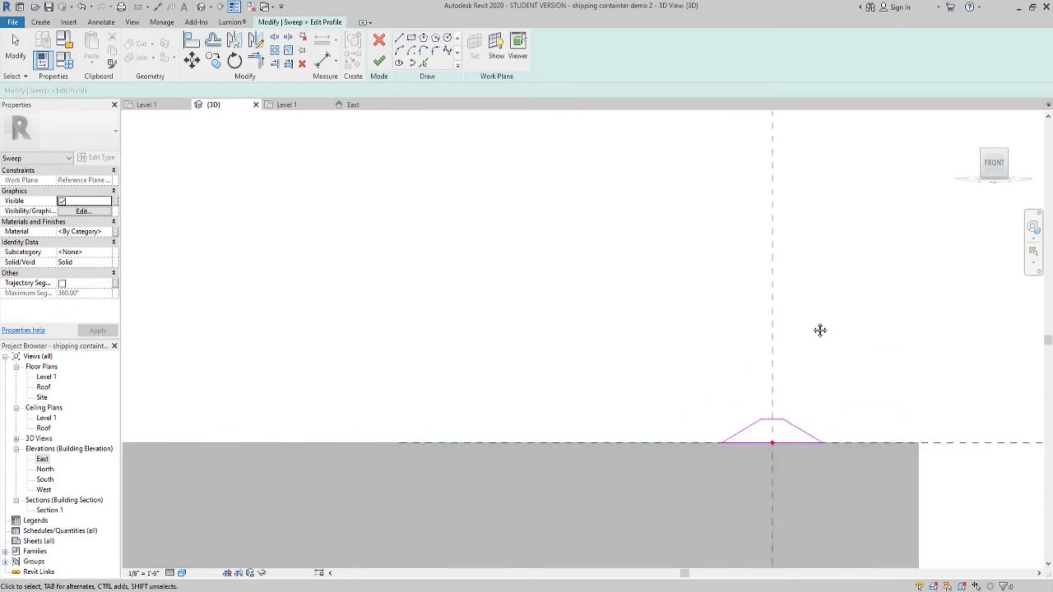
# - Finish the closed rib profile and complete the sweep around the container outline
pyautogui.scroll(-5, 779, 307)
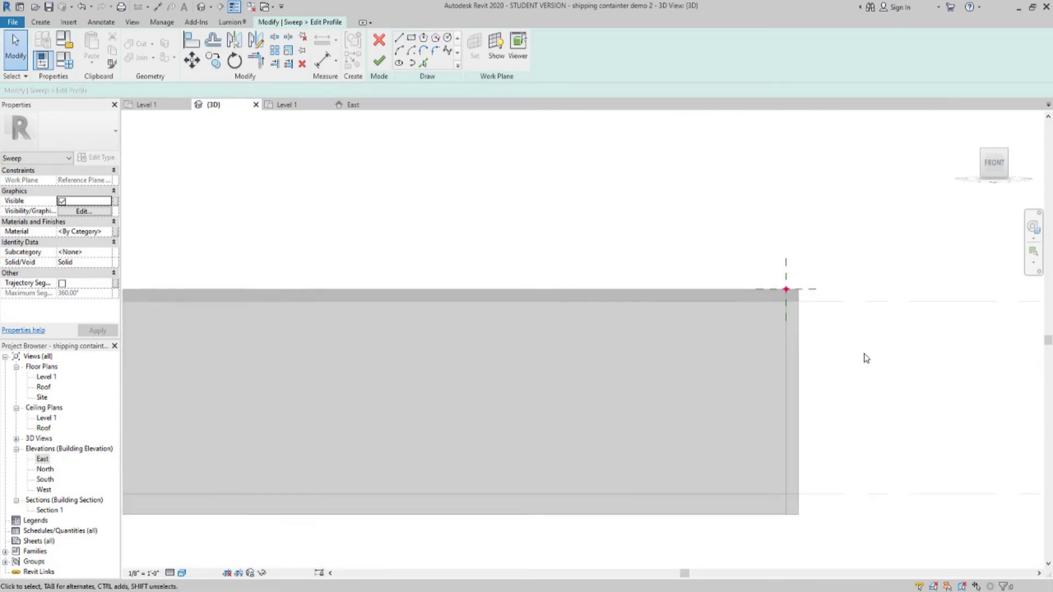
pyautogui.scroll(-1, 860, 343)
pyautogui.scroll(8, 811, 299)
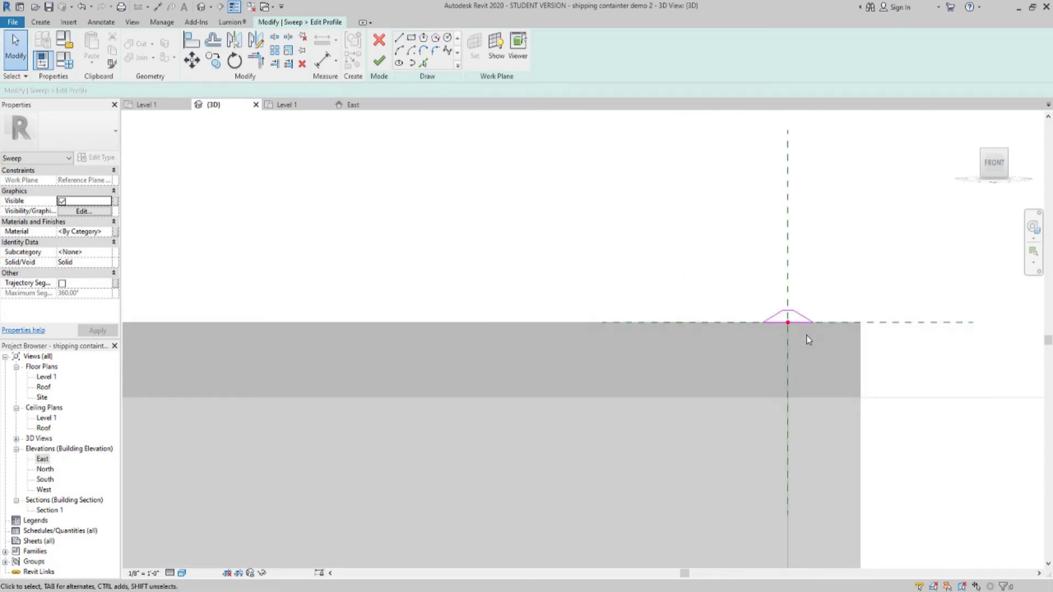
pyautogui.scroll(2, 808, 341)
pyautogui.click(376, 61)
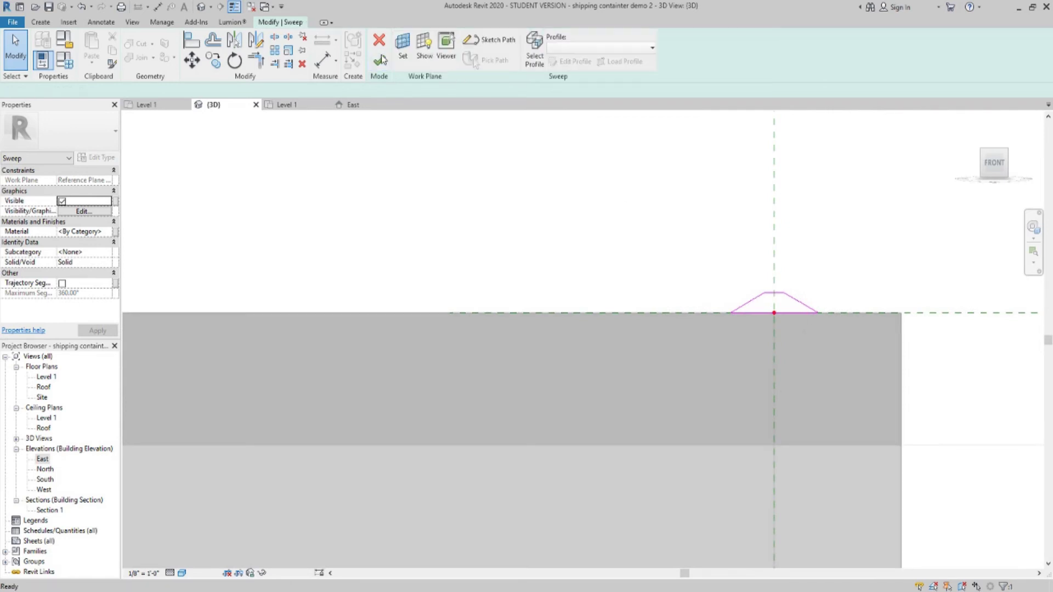
pyautogui.click(380, 61)
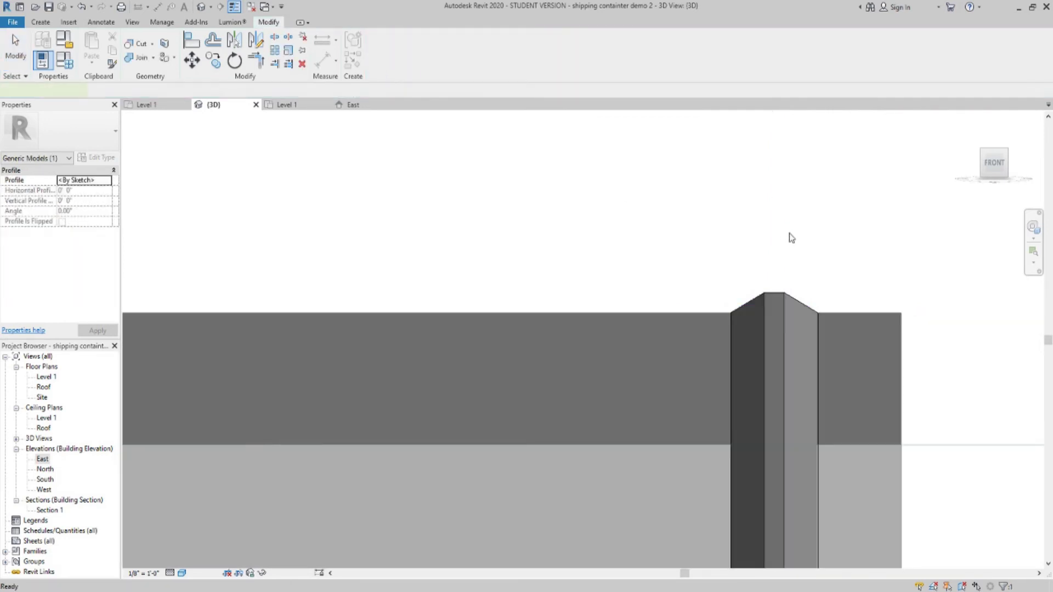
# - Inspect the swept rib at the container's roof corner and down the side wall in 3D
pyautogui.keyDown('shift'); pyautogui.moveTo(853, 279); pyautogui.dragTo(781, 320, button='middle'); pyautogui.keyUp('shift')
pyautogui.scroll(-8, 779, 320)
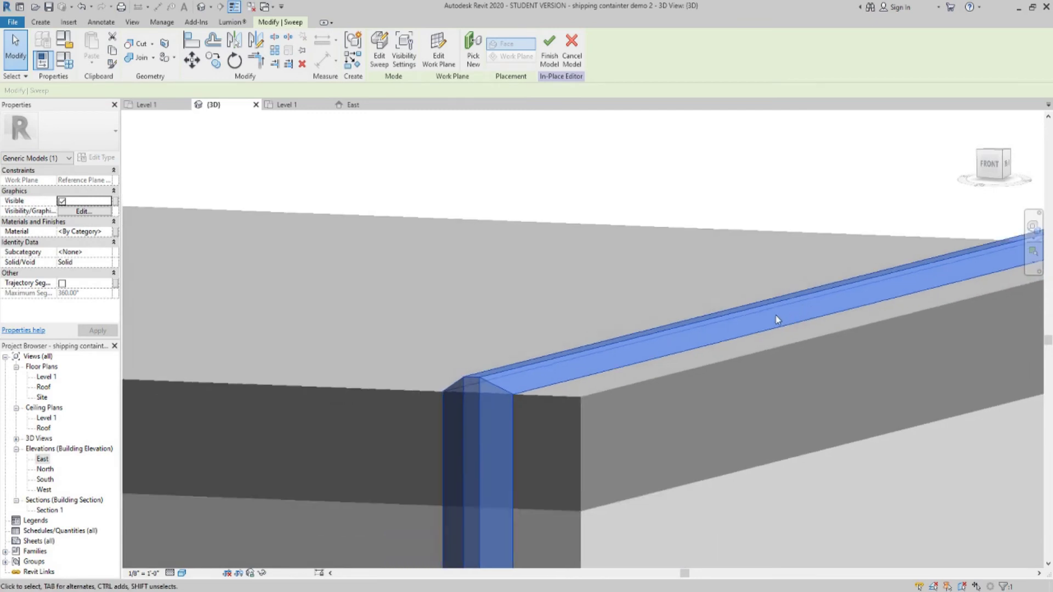
pyautogui.moveTo(772, 432); pyautogui.dragTo(635, 299, button='middle')
pyautogui.scroll(4, 635, 299)
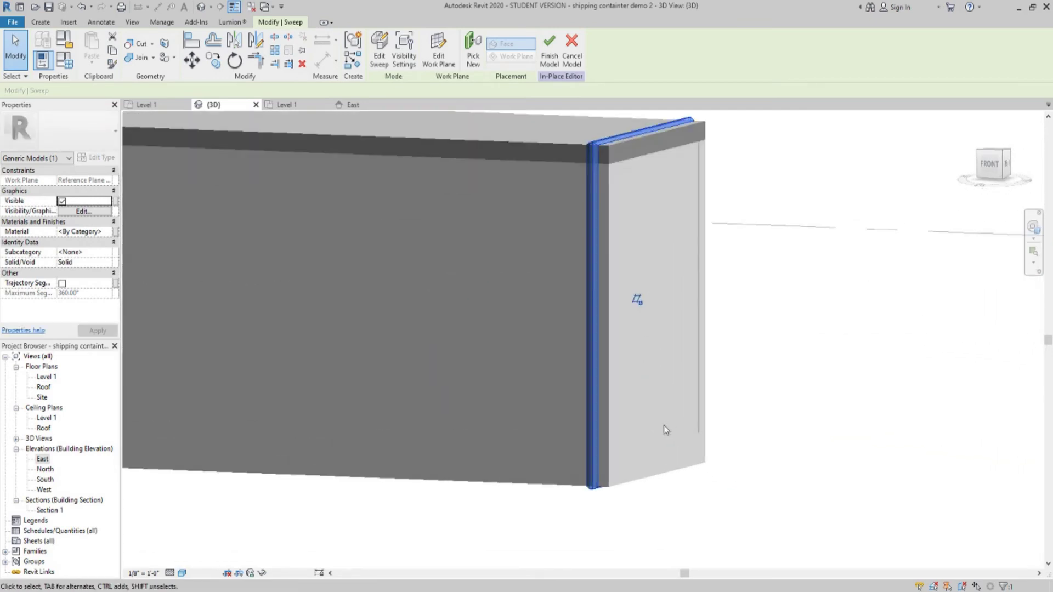
pyautogui.scroll(-4, 614, 312)
pyautogui.scroll(6, 607, 281)
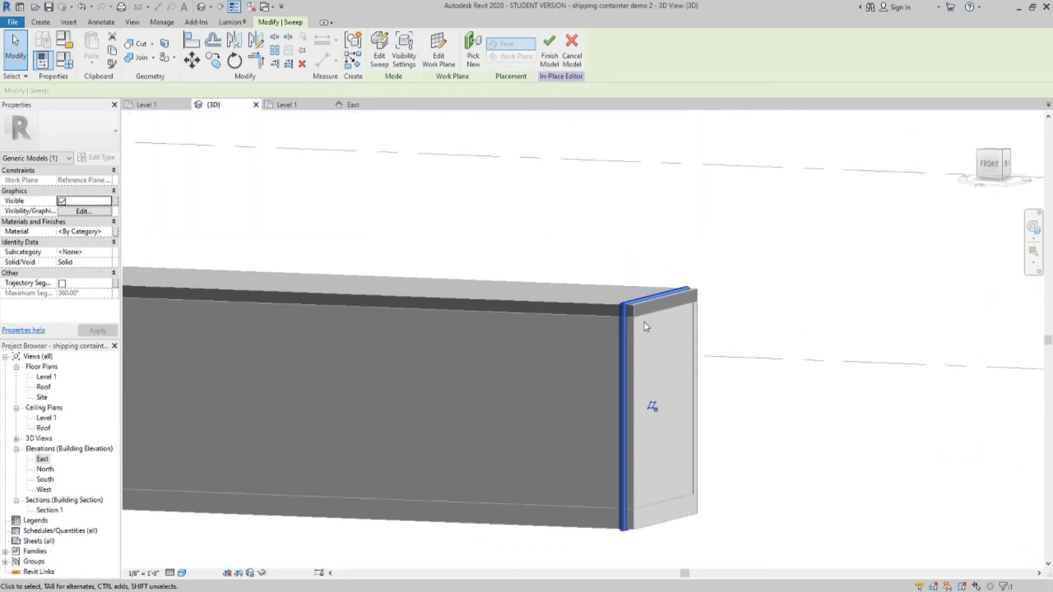
pyautogui.scroll(-4, 645, 256)
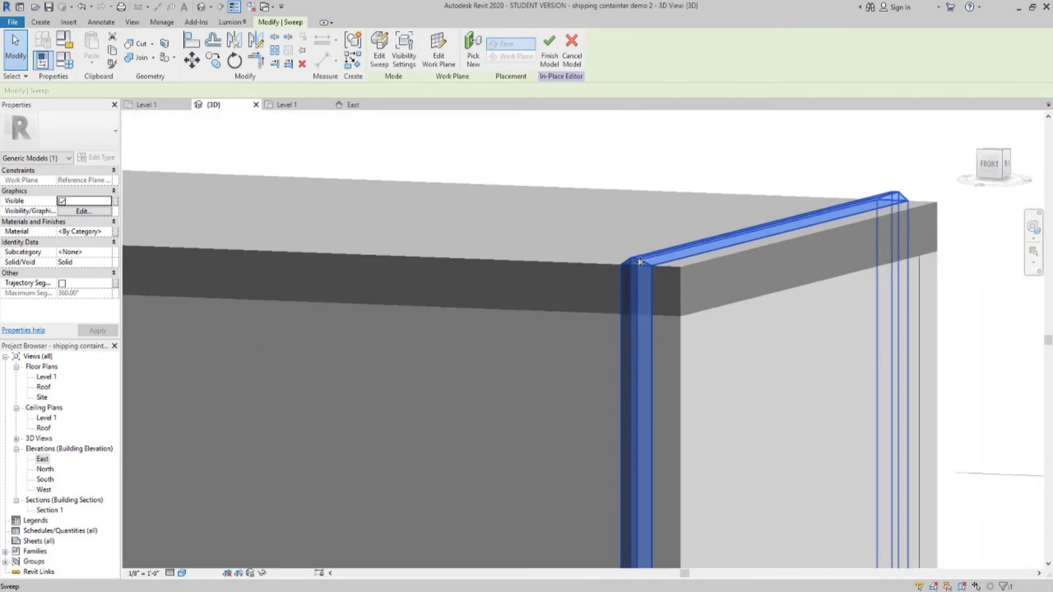
pyautogui.scroll(4, 635, 277)
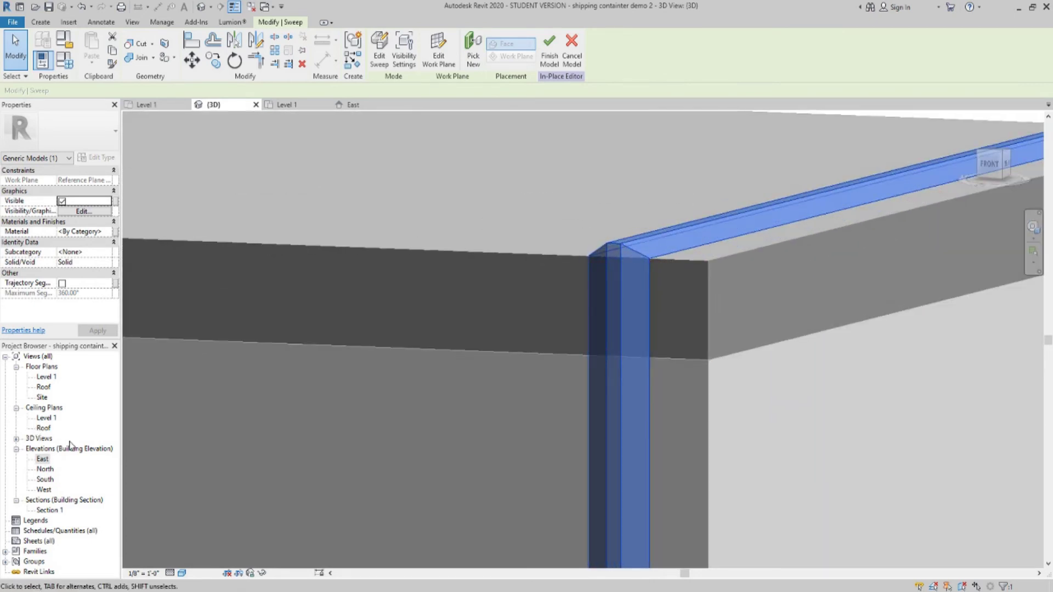
# - Open the North elevation at the upper end of the rib
pyautogui.doubleClick(46, 470)
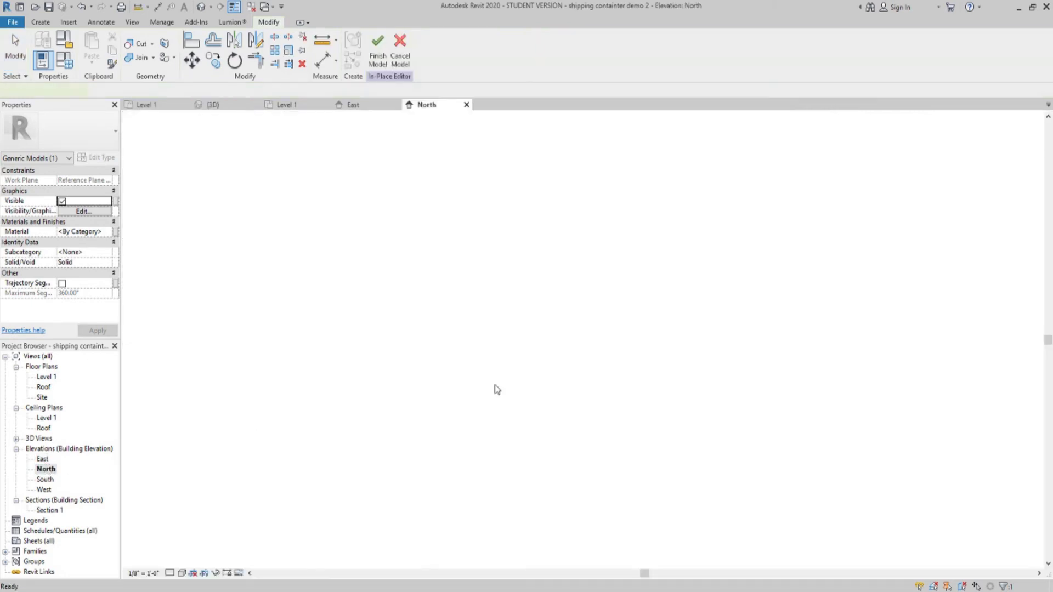
pyautogui.scroll(4, 522, 244)
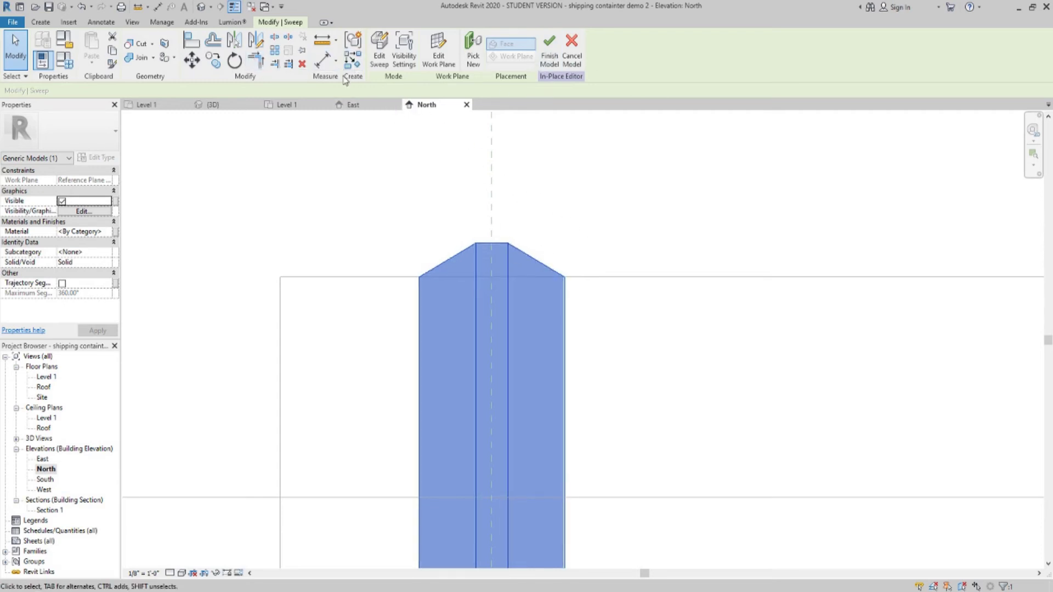
# - Try a linear array of the rib with the second copy edge to edge with the first, and undo it
pyautogui.click(275, 50)
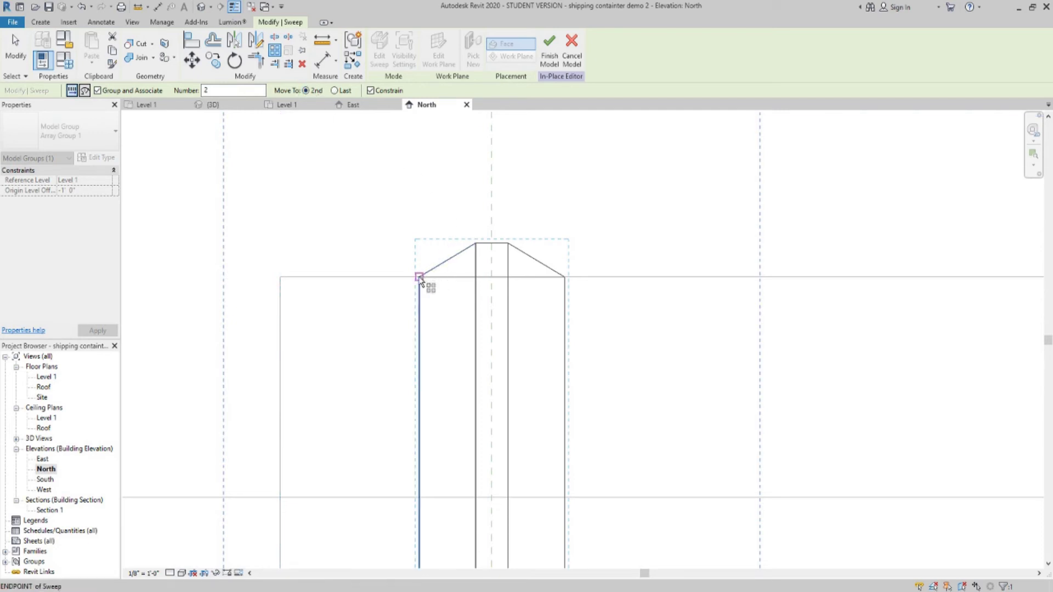
pyautogui.click(421, 278)
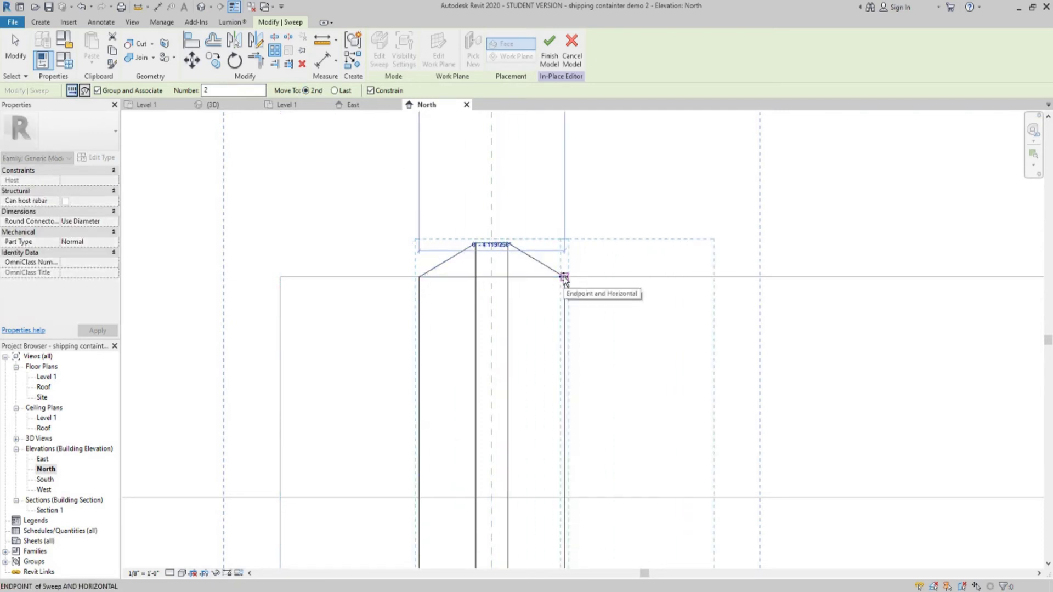
pyautogui.click(565, 277)
pyautogui.scroll(-5, 603, 294)
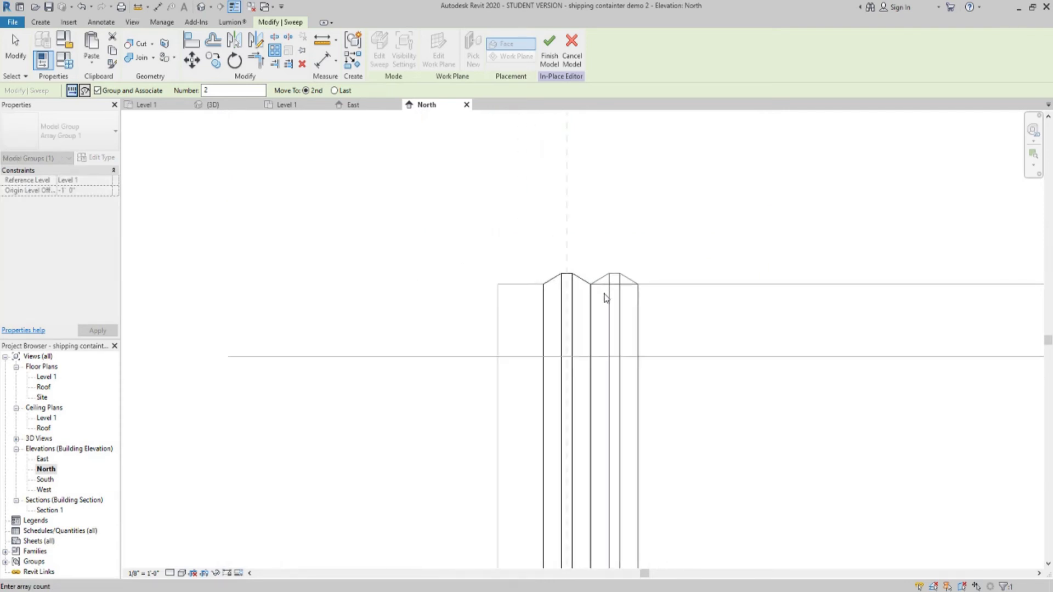
pyautogui.scroll(8, 599, 290)
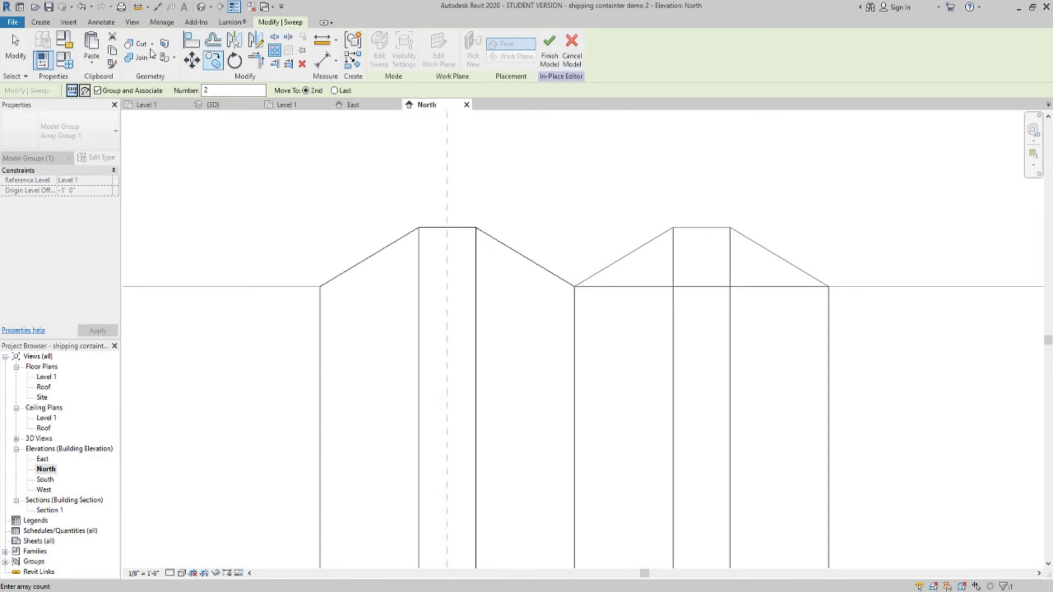
pyautogui.click(81, 7)
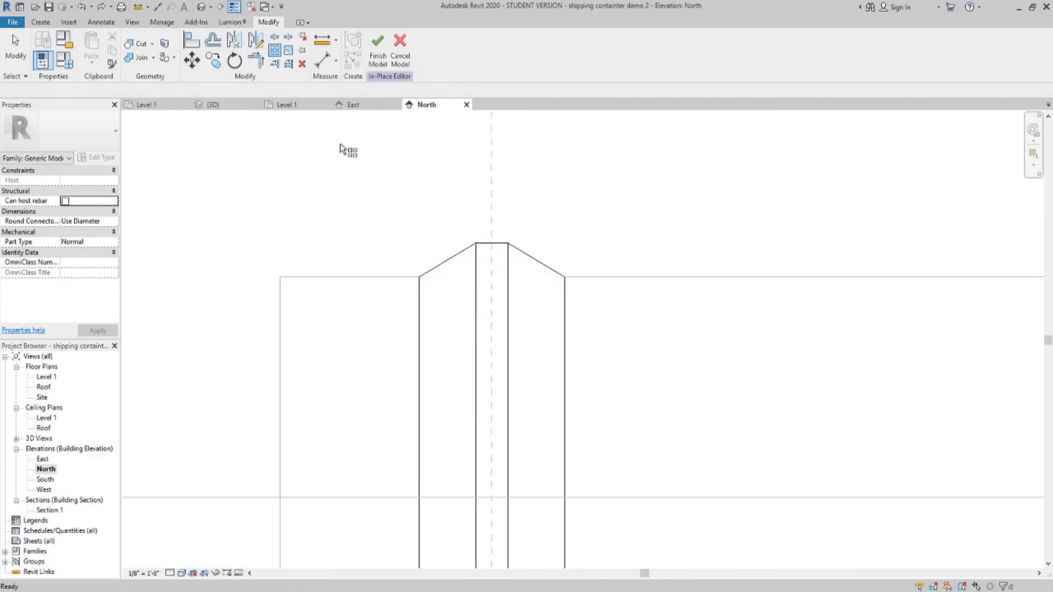
# - Create a linear array of 30 ribs along the roof line, leaving a small gap between the first rib and the second
pyautogui.click(445, 263)
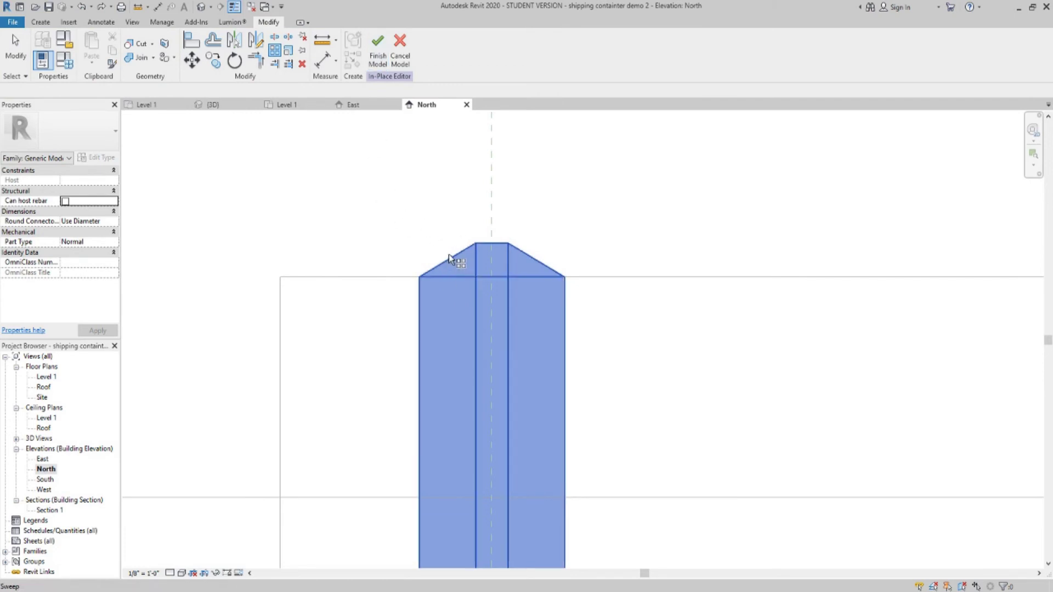
pyautogui.rightClick(432, 230)
pyautogui.click(455, 234)
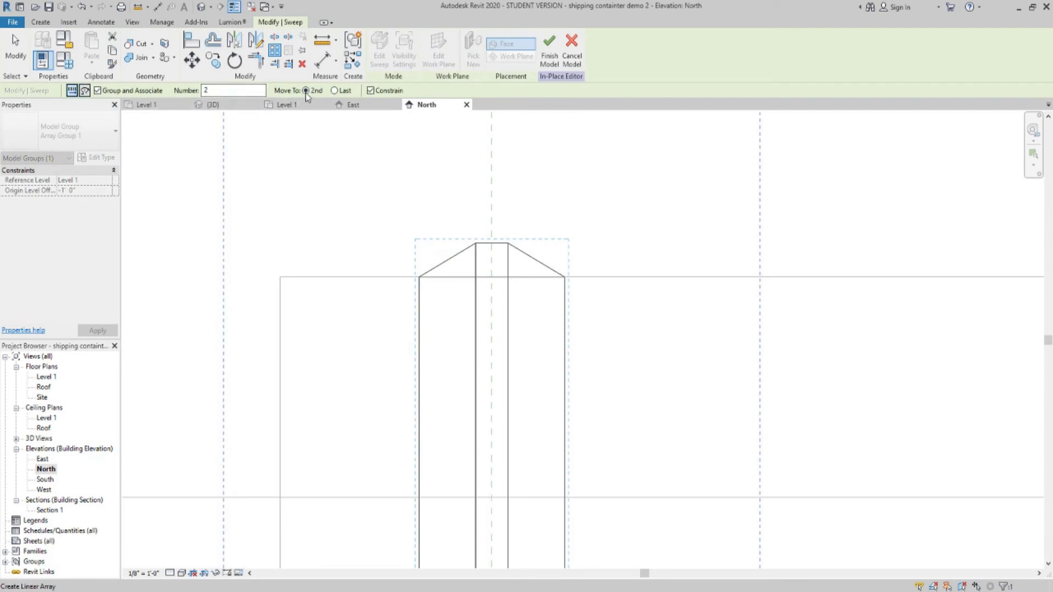
pyautogui.click(419, 277)
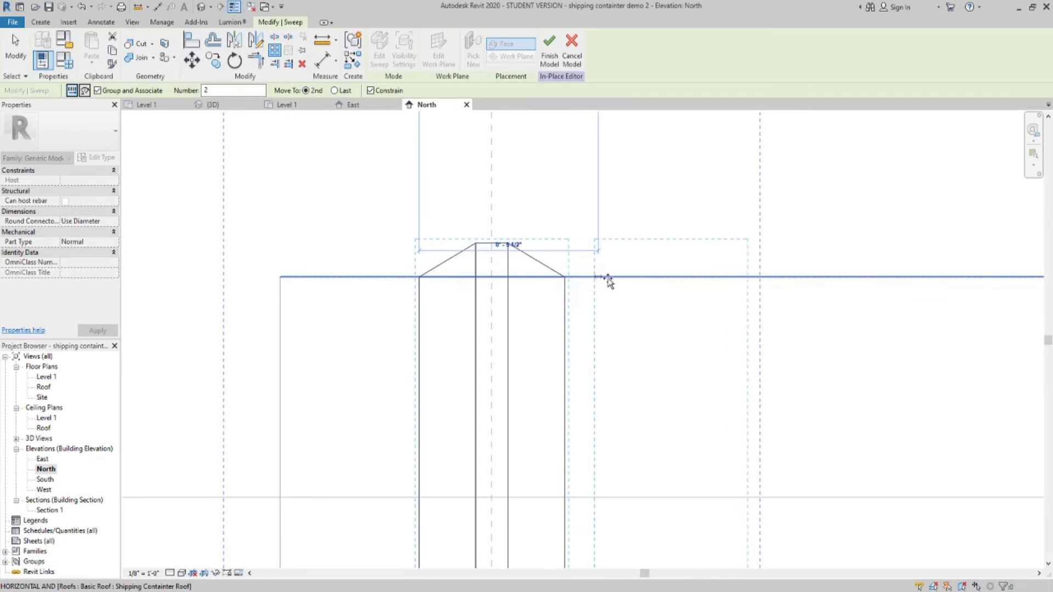
pyautogui.click(612, 282)
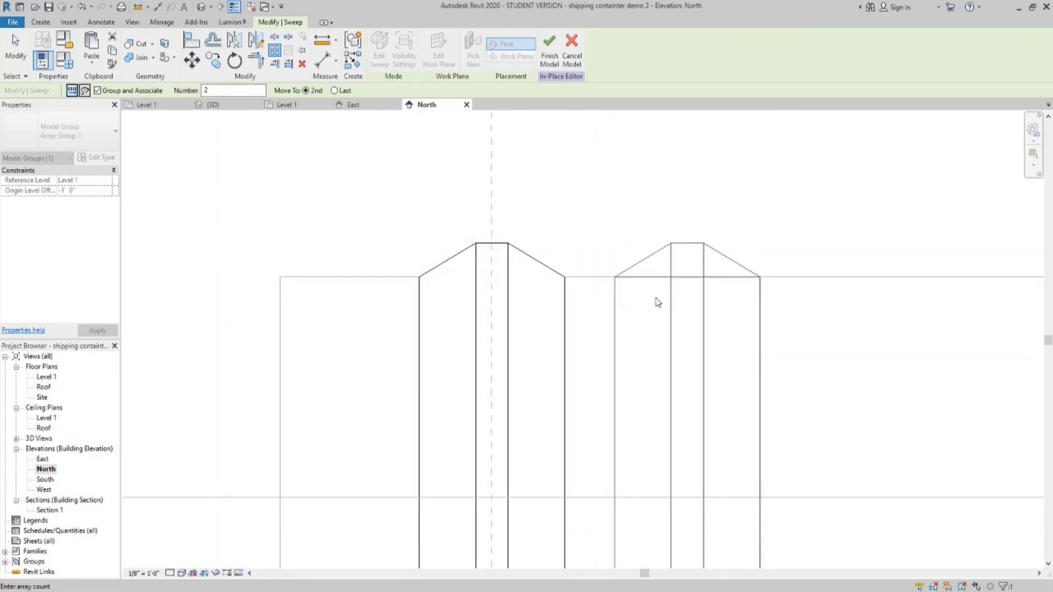
pyautogui.scroll(-4, 658, 301)
pyautogui.moveTo(728, 363); pyautogui.dragTo(481, 334, button='middle')
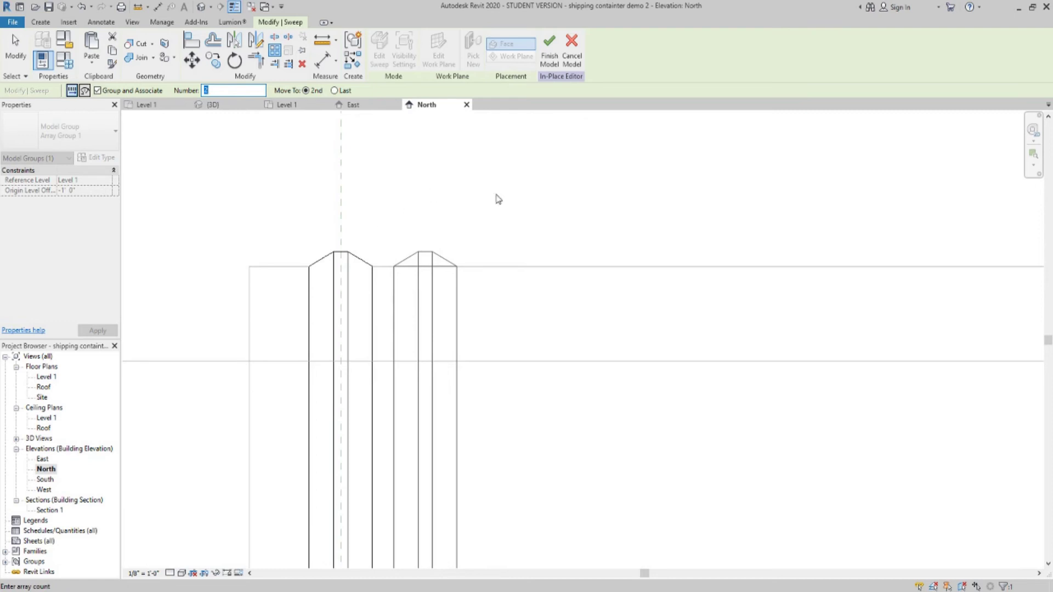
pyautogui.scroll(-9, 521, 224)
pyautogui.moveTo(708, 276); pyautogui.dragTo(536, 292, button='middle')
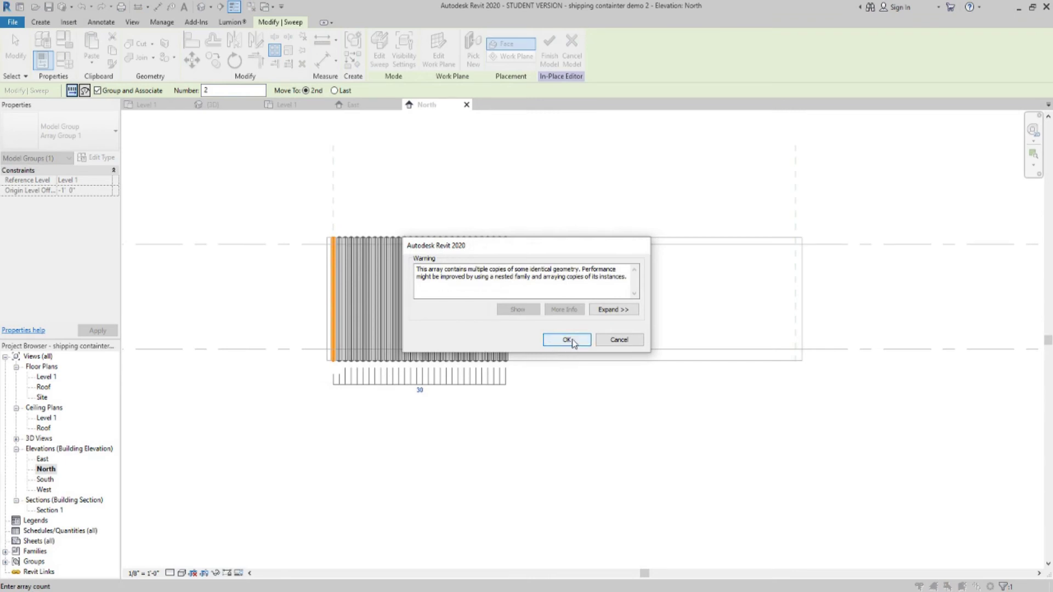
pyautogui.click(572, 341)
# - Set the rib array's count to 80 and check its far end against the container edge
pyautogui.click(420, 392)
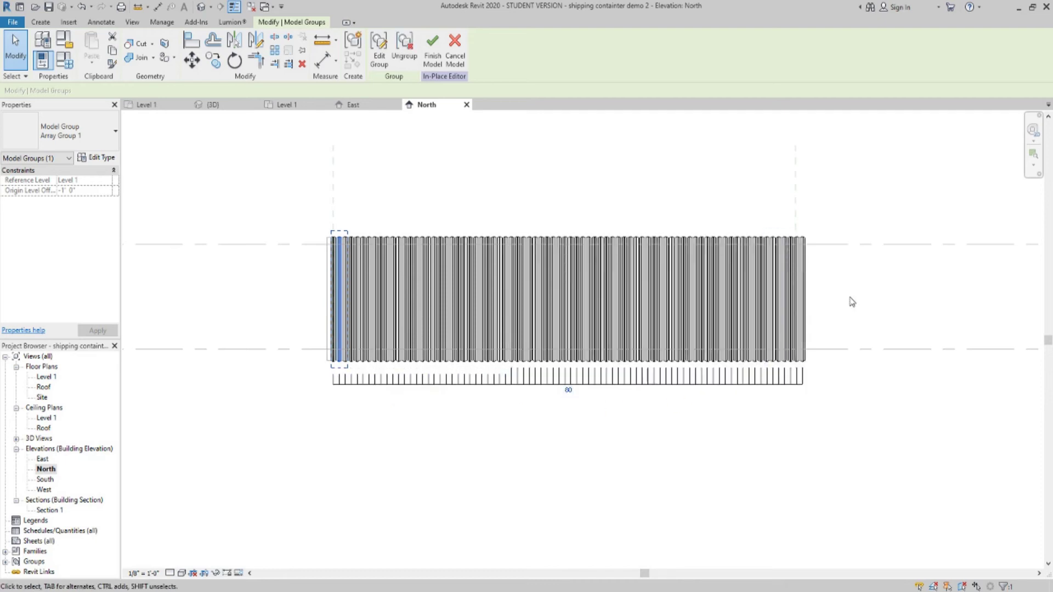
pyautogui.scroll(4, 806, 279)
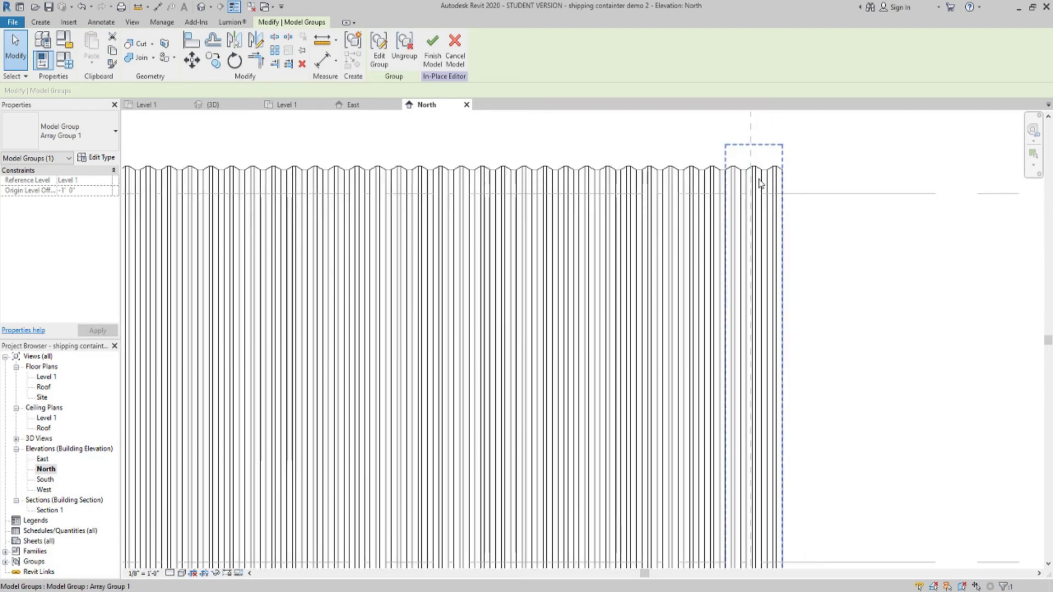
pyautogui.scroll(-5, 757, 179)
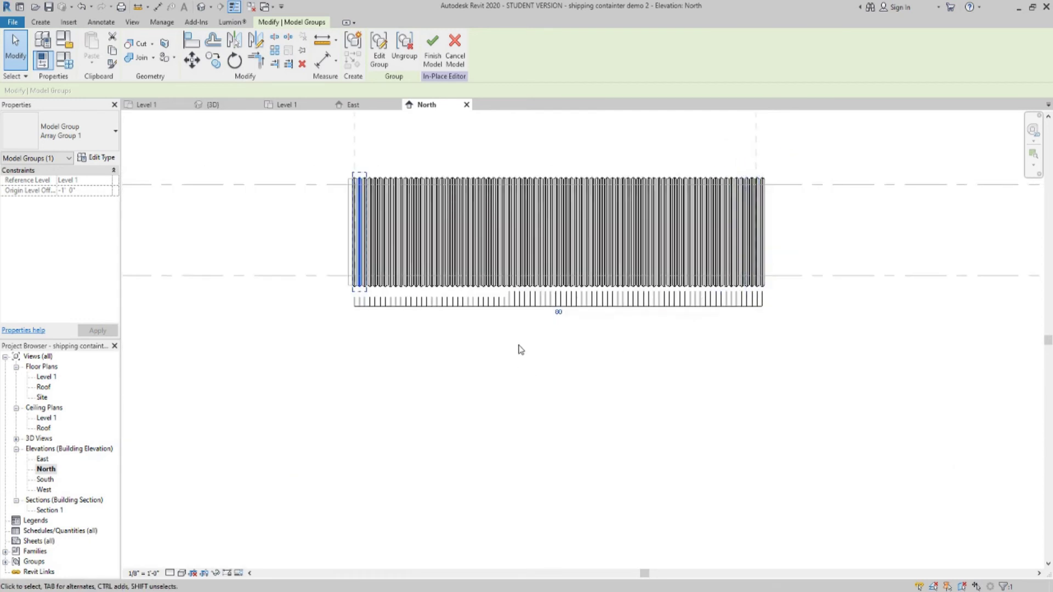
# - Set the rib array's count to 78 and check the last rib against the reference plane at the container's far end
pyautogui.click(559, 314)
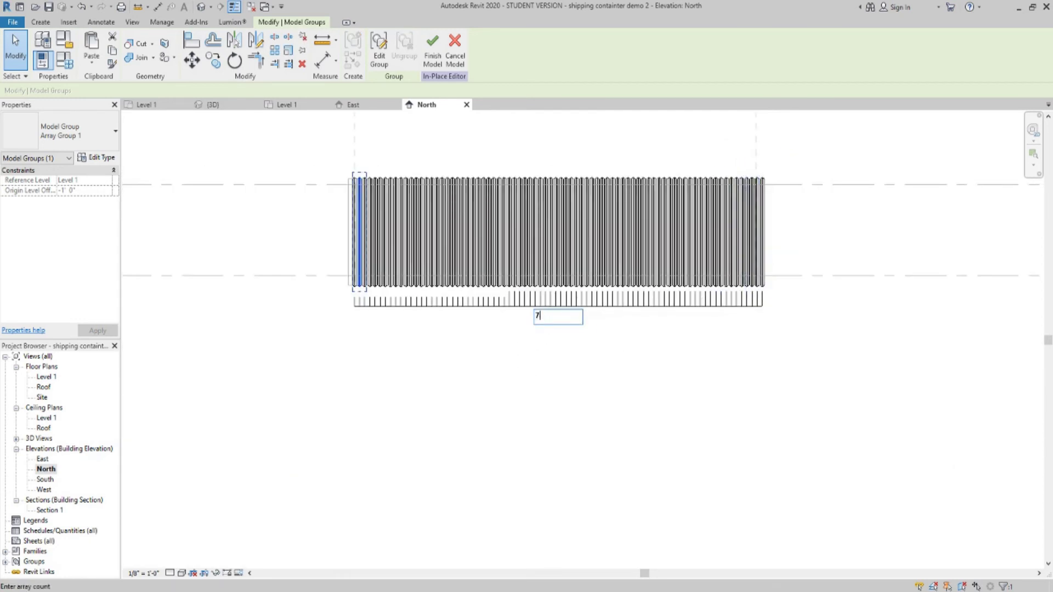
pyautogui.press('Return')
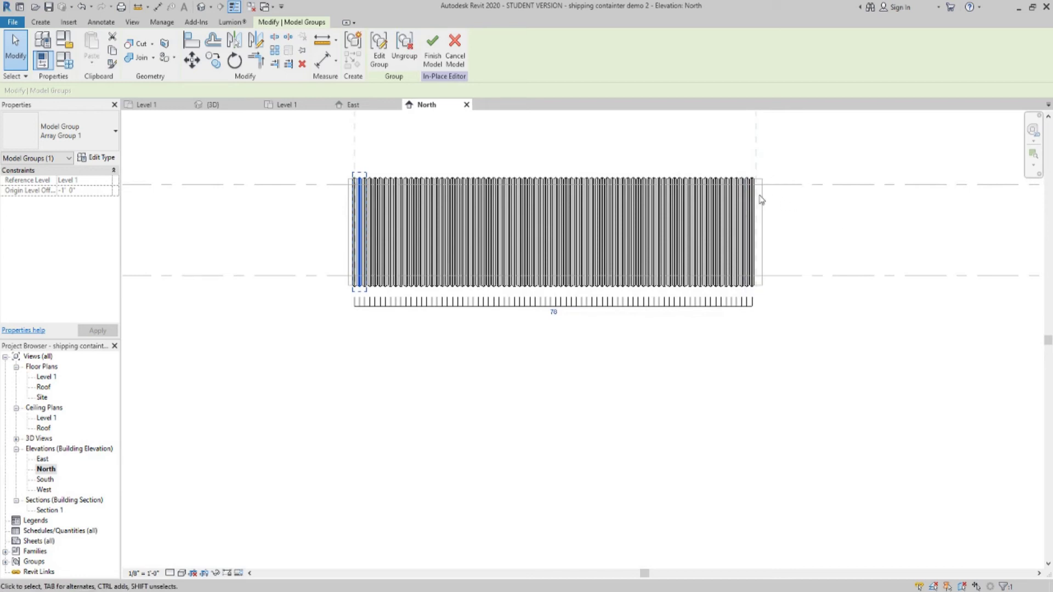
pyautogui.scroll(5, 760, 181)
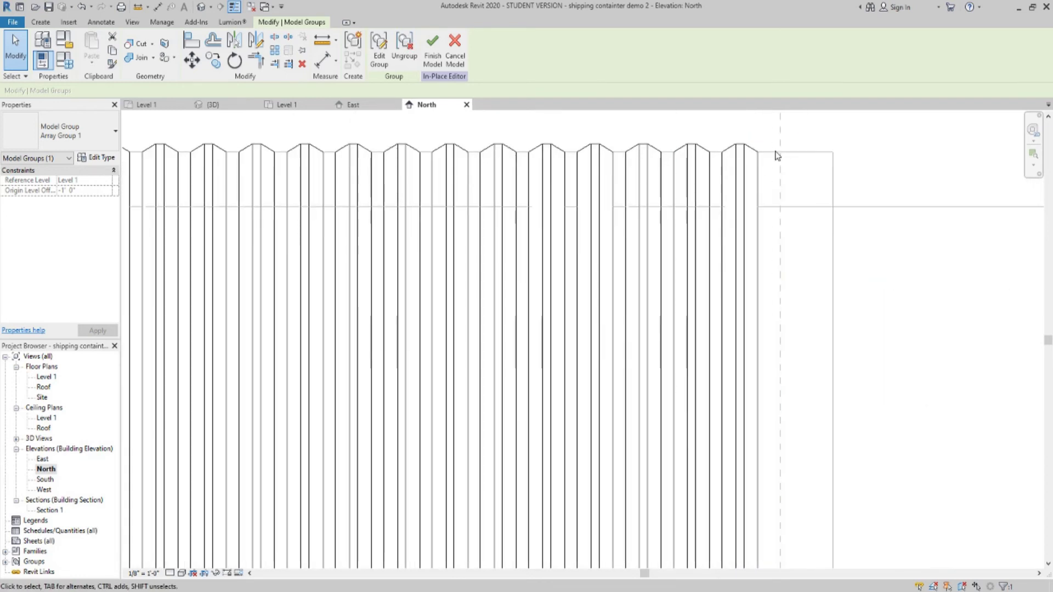
pyautogui.scroll(-5, 782, 156)
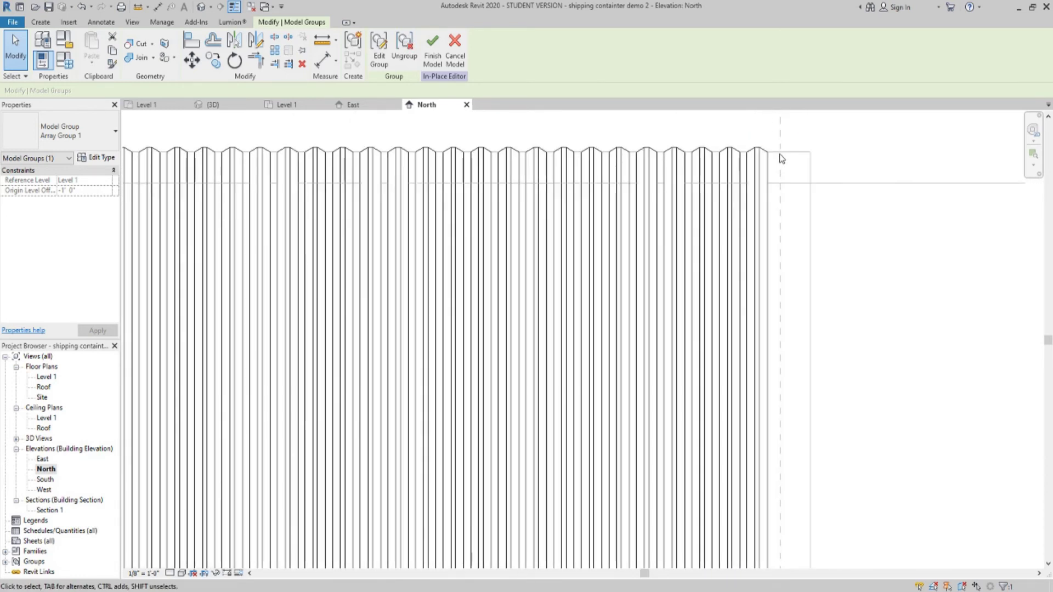
pyautogui.moveTo(561, 338); pyautogui.dragTo(516, 443, button='middle')
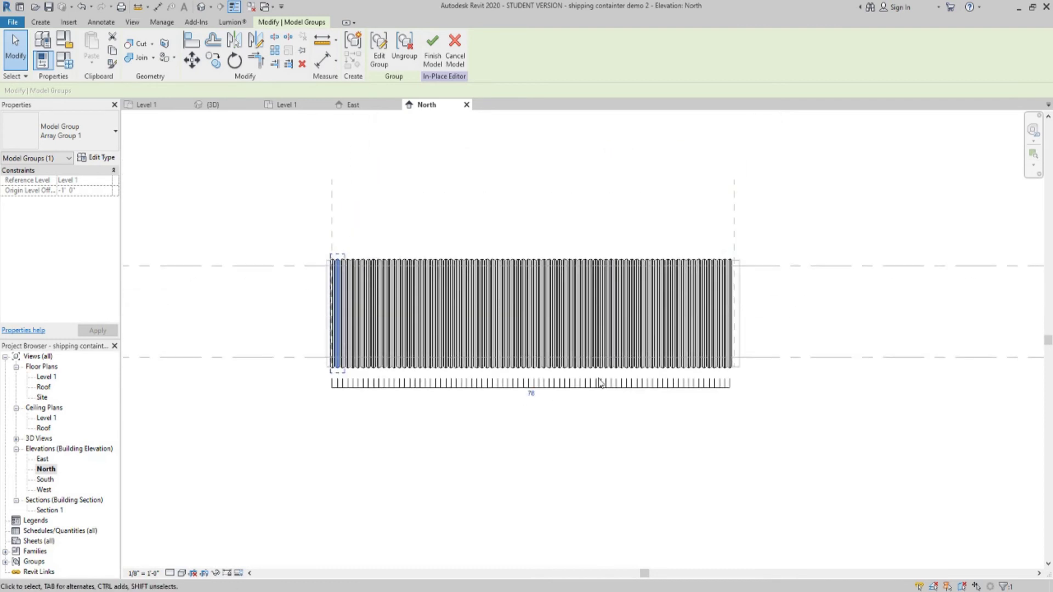
pyautogui.scroll(10, 736, 314)
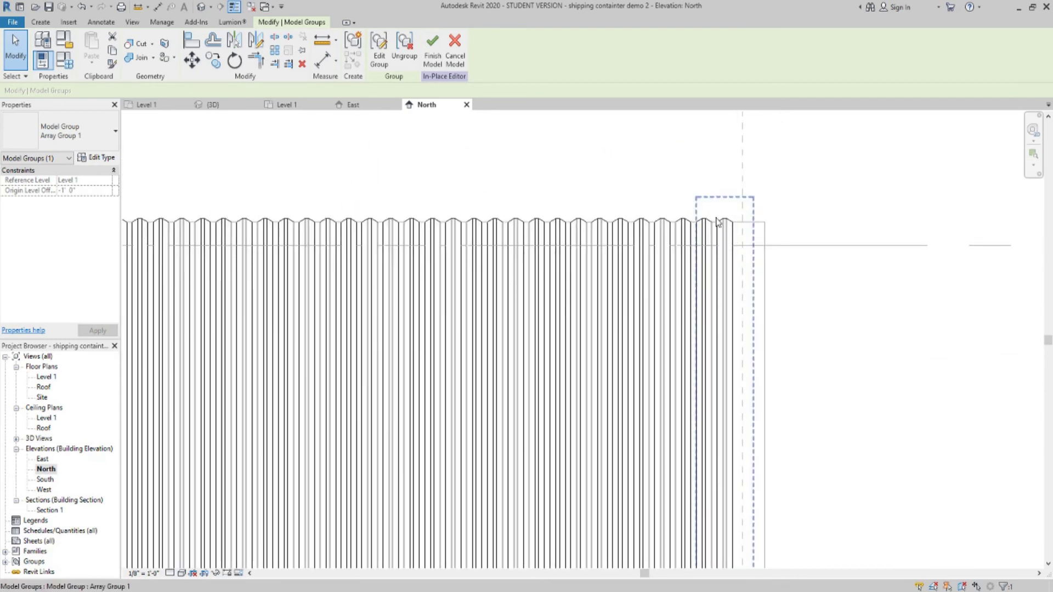
pyautogui.scroll(5, 728, 247)
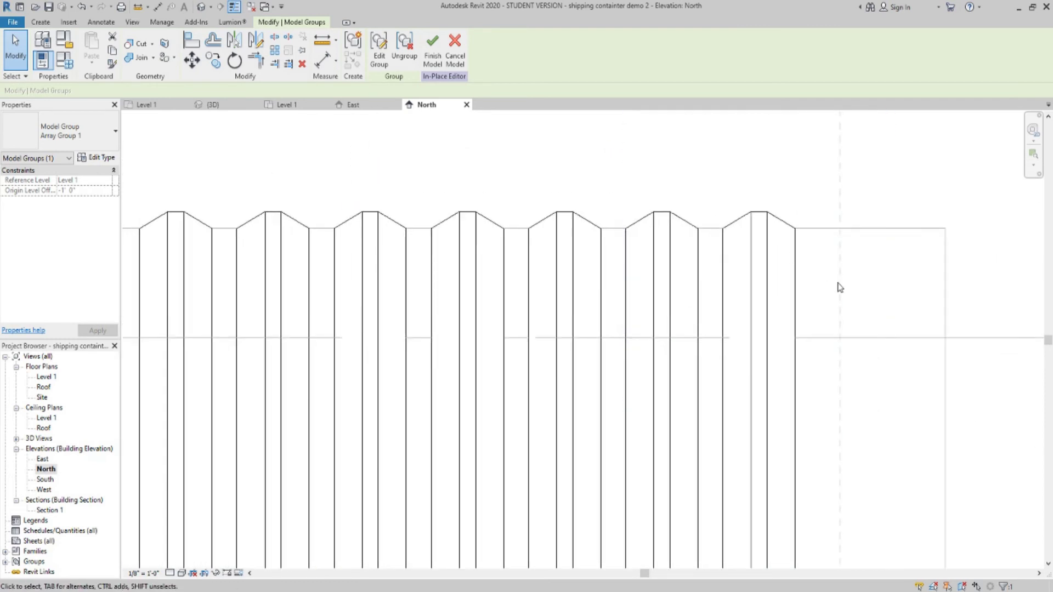
pyautogui.scroll(-4, 843, 232)
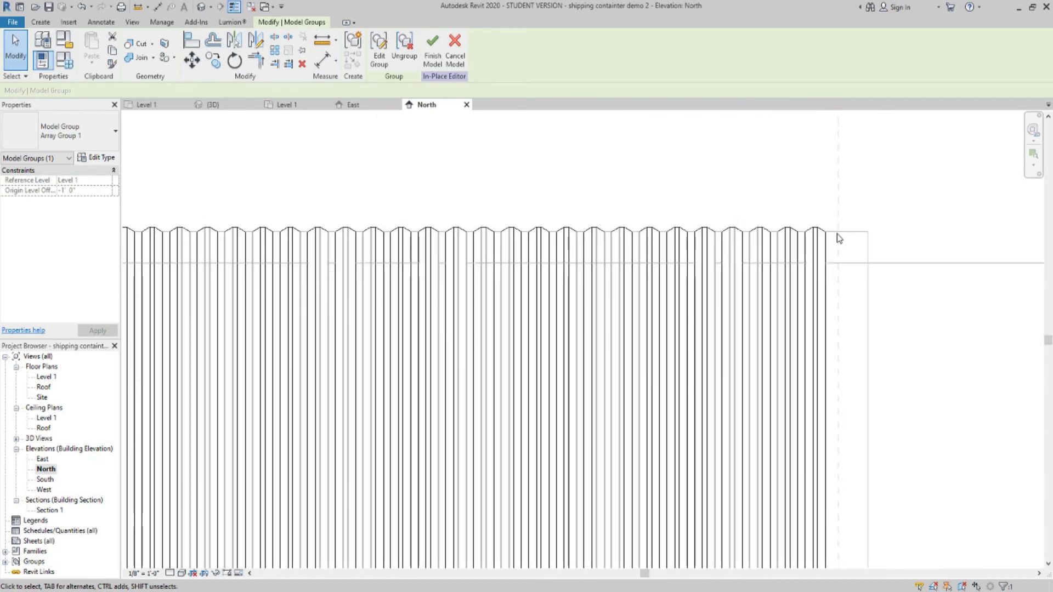
# - Undo the rib array and its count changes until only the single rib sweep remains
pyautogui.scroll(-2, 693, 254)
pyautogui.scroll(-3, 692, 254)
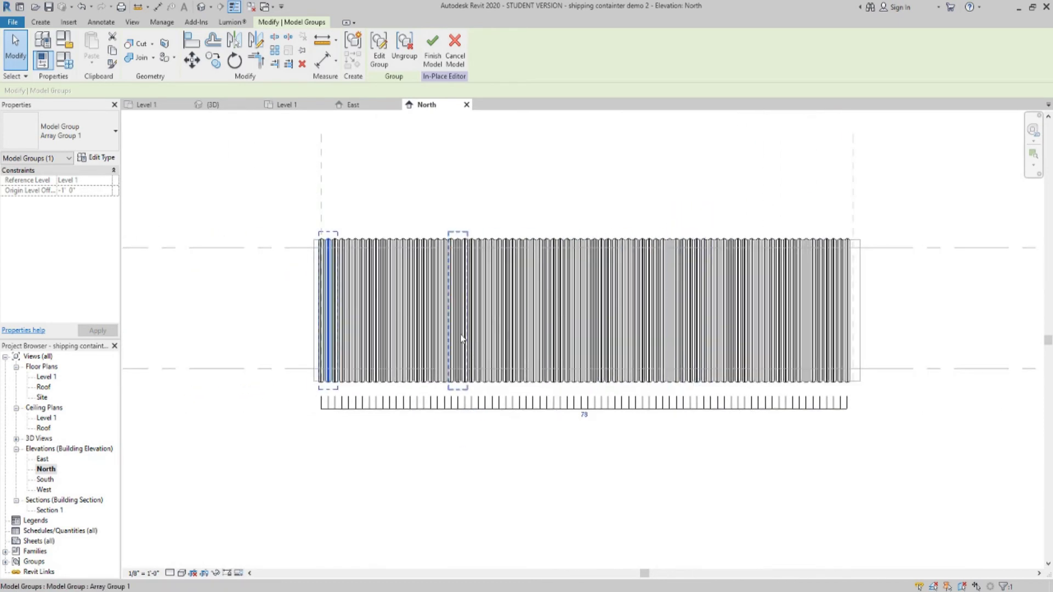
pyautogui.click(464, 436)
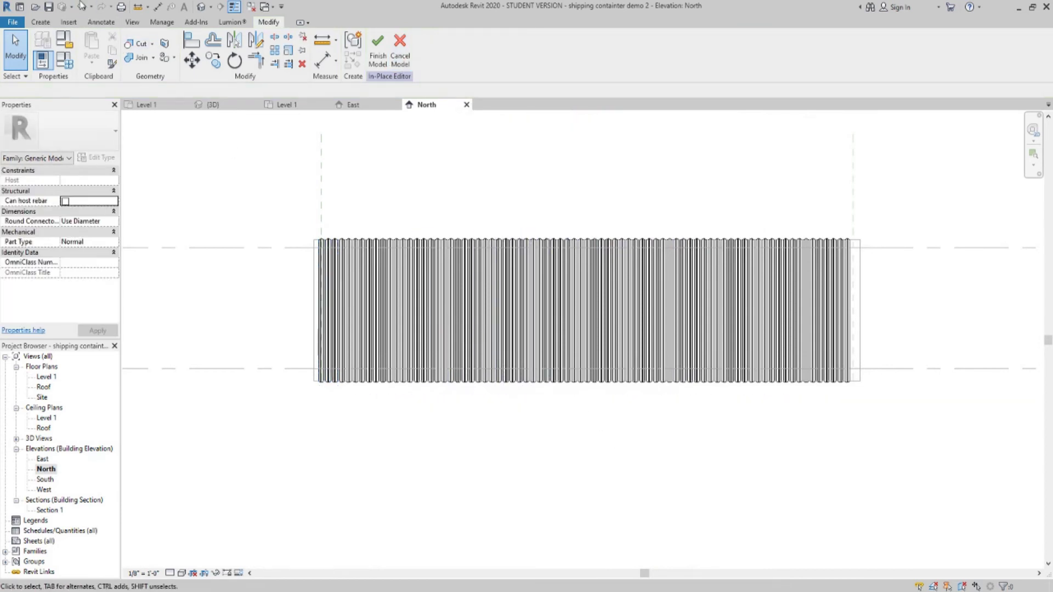
pyautogui.click(81, 7)
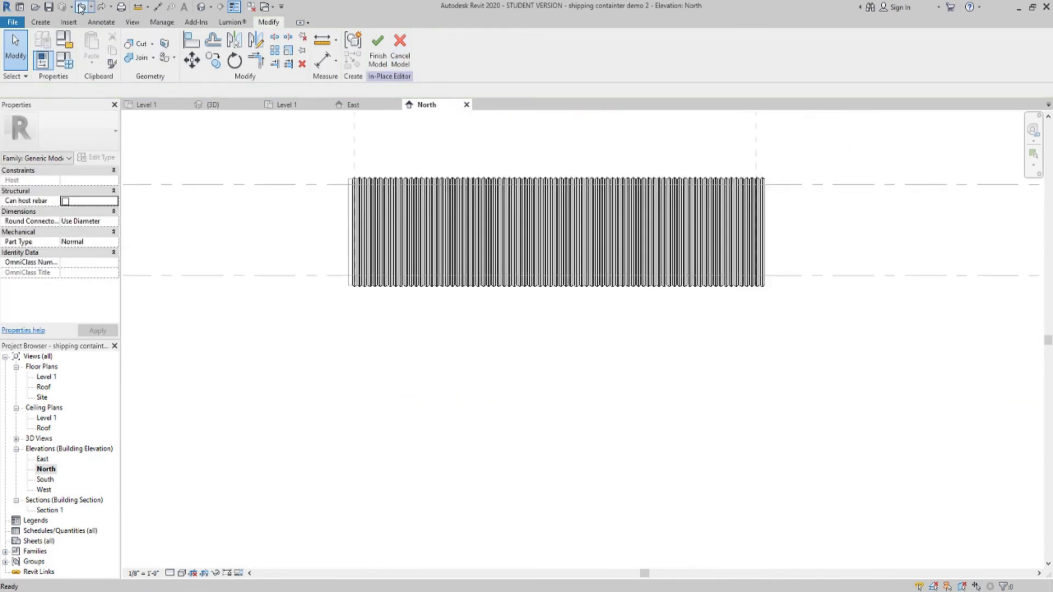
pyautogui.click(81, 6)
pyautogui.click(81, 7)
pyautogui.scroll(-3, 470, 301)
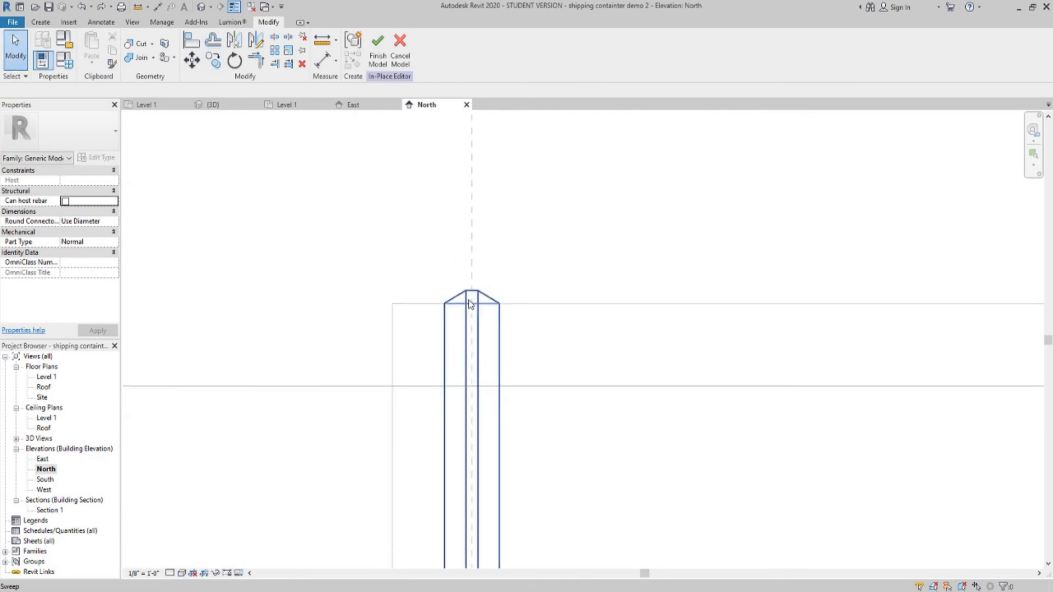
# - Create a linear array of 78 ribs using the Last option, from the East Rib reference plane to the reference plane at the container's far end
pyautogui.click(470, 306)
pyautogui.scroll(-2, 529, 349)
pyautogui.moveTo(655, 426); pyautogui.dragTo(485, 313, button='middle')
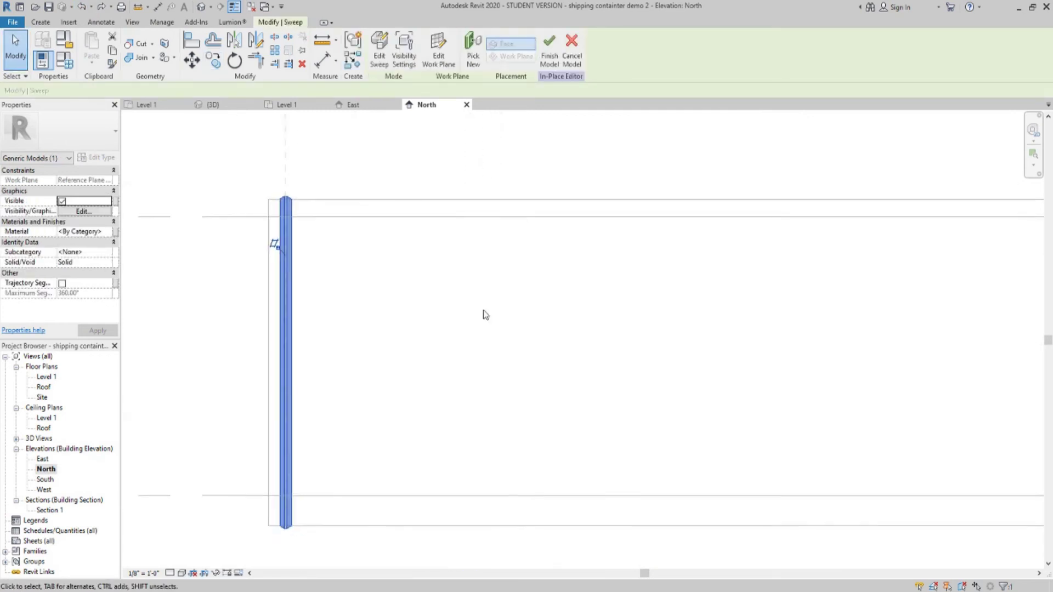
pyautogui.scroll(-2, 485, 312)
pyautogui.click(274, 50)
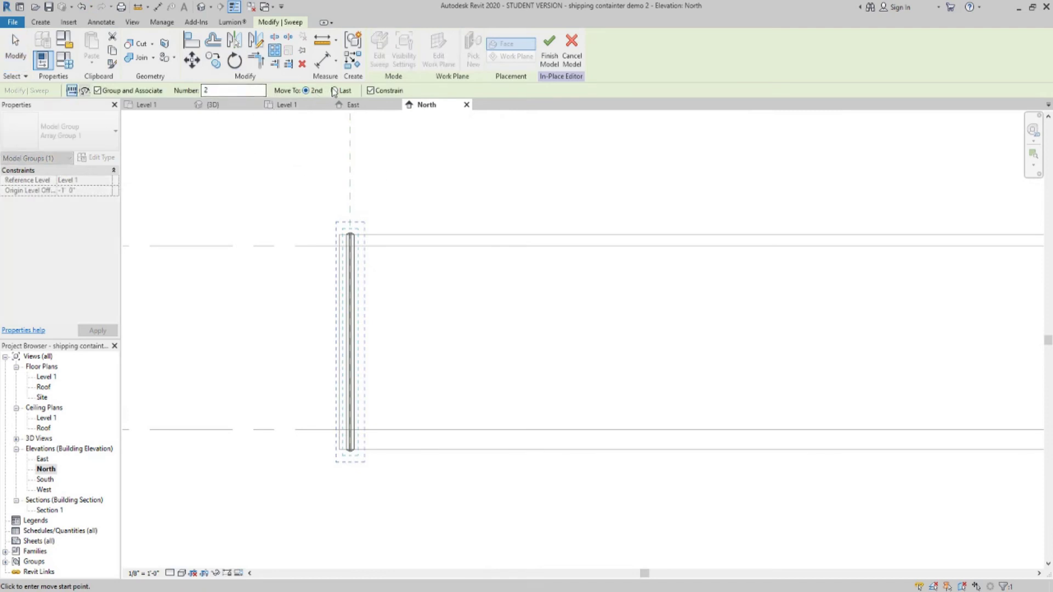
pyautogui.click(334, 90)
pyautogui.scroll(-2, 607, 231)
pyautogui.moveTo(607, 231)
pyautogui.mouseDown(button='middle')
pyautogui.moveTo(779, 278)
pyautogui.moveTo(619, 245)
pyautogui.mouseUp(button='middle')
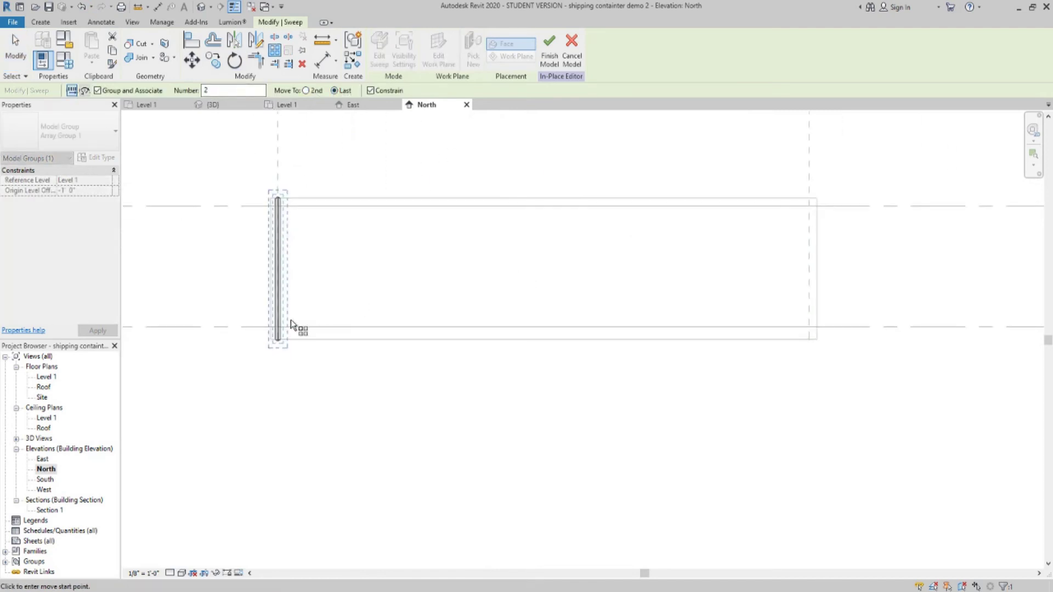
pyautogui.scroll(5, 271, 353)
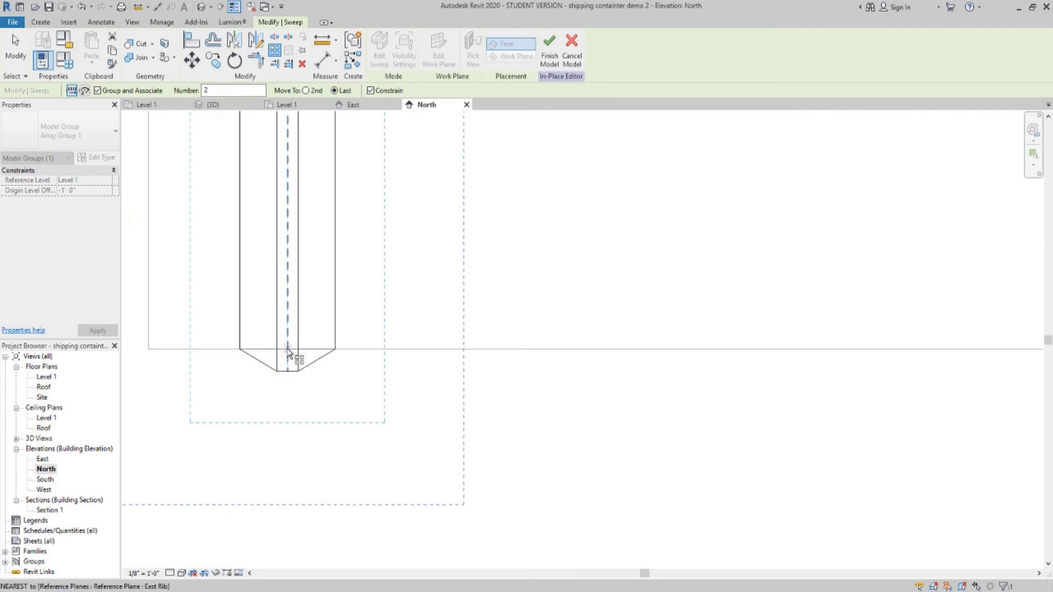
pyautogui.click(288, 372)
pyautogui.scroll(-5, 288, 371)
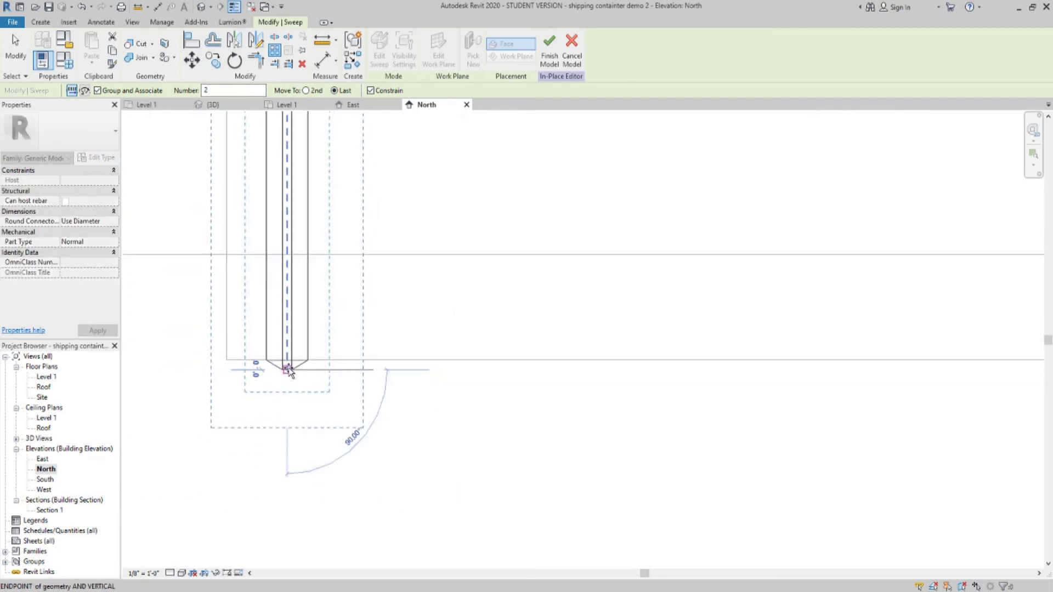
pyautogui.moveTo(788, 368); pyautogui.dragTo(295, 334, button='middle')
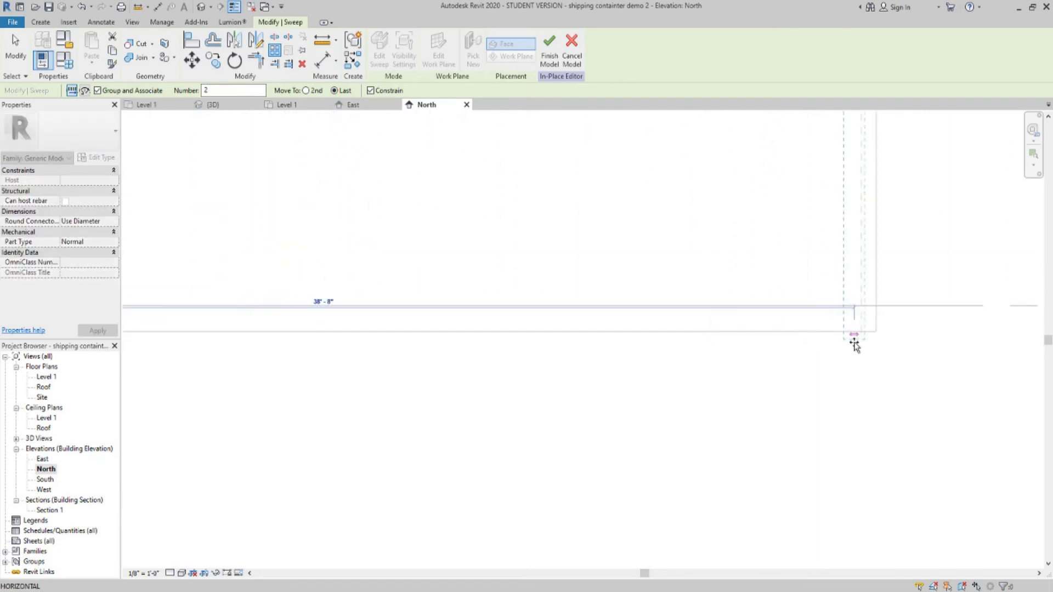
pyautogui.click(859, 342)
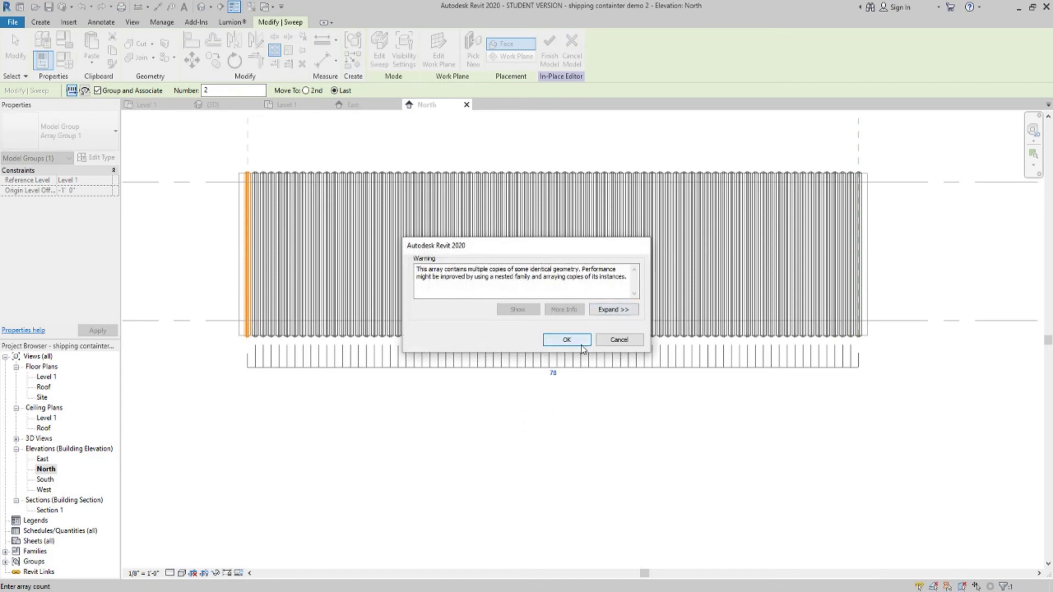
pyautogui.click(567, 340)
pyautogui.click(787, 453)
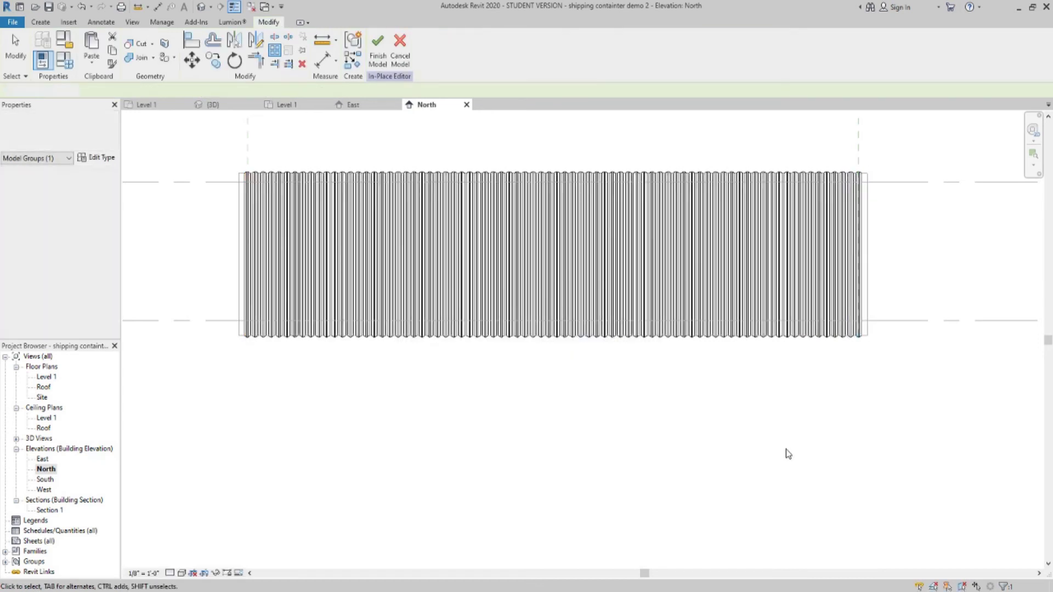
# - Finish the in-place rib model and inspect the ribs around the container from several sides in the 3D view
pyautogui.moveTo(830, 428); pyautogui.dragTo(776, 454, button='middle')
pyautogui.click(378, 50)
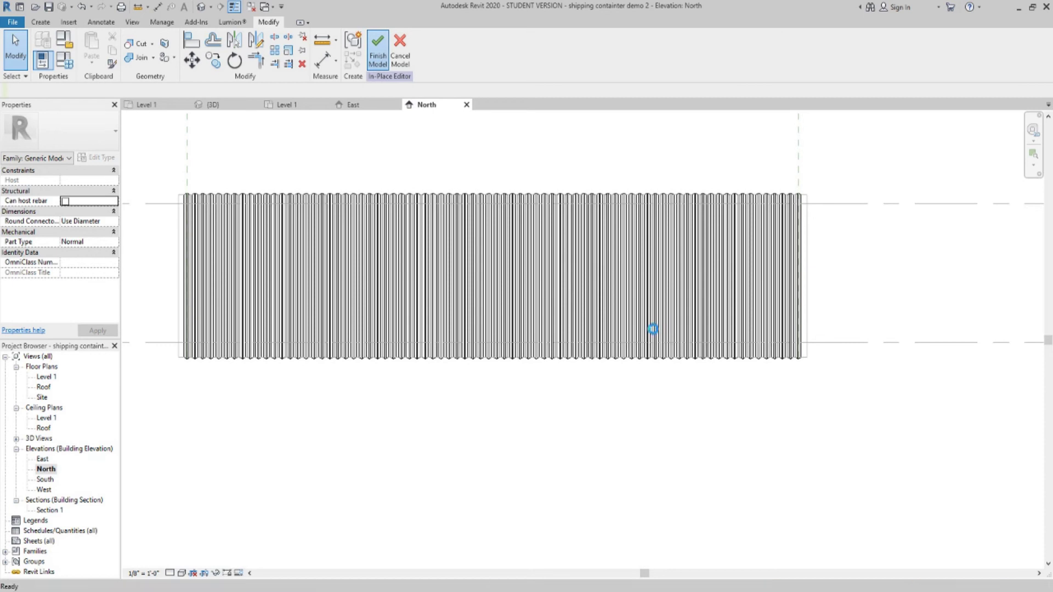
pyautogui.click(212, 5)
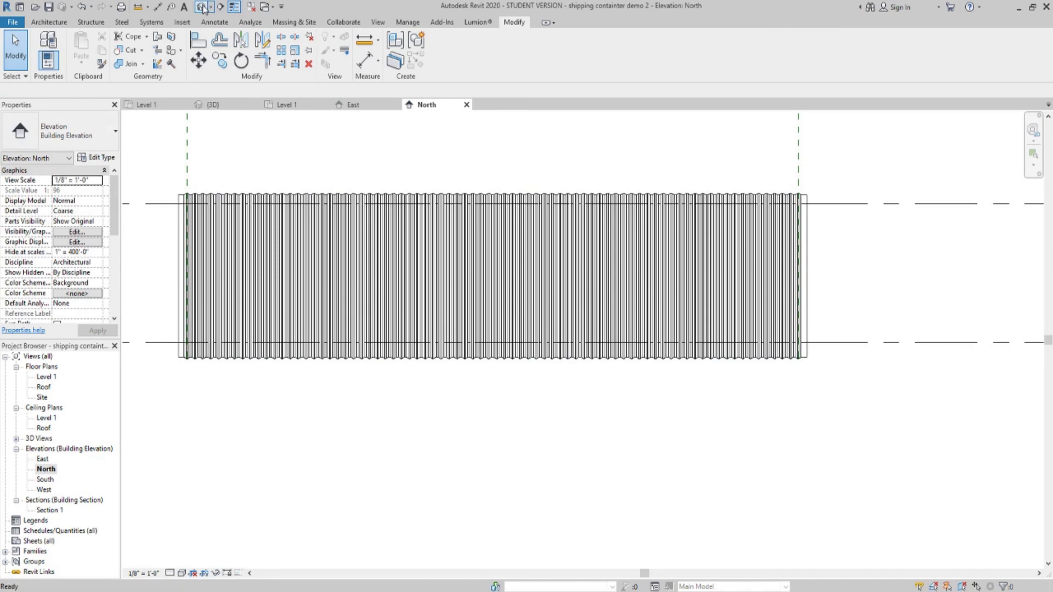
pyautogui.scroll(-5, 695, 324)
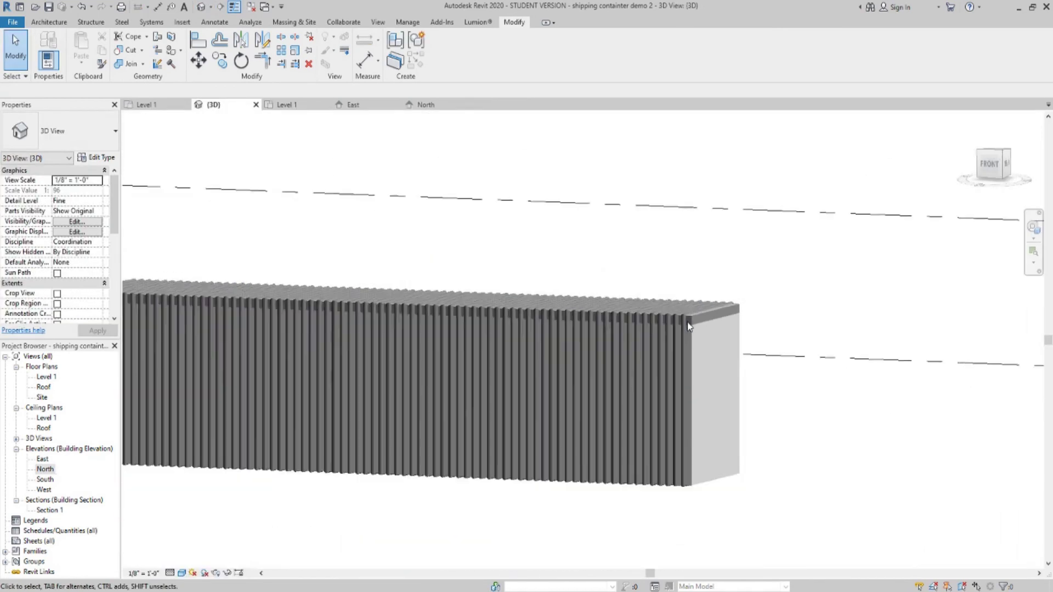
pyautogui.keyDown('shift'); pyautogui.moveTo(694, 325); pyautogui.dragTo(475, 383, button='middle'); pyautogui.keyUp('shift')
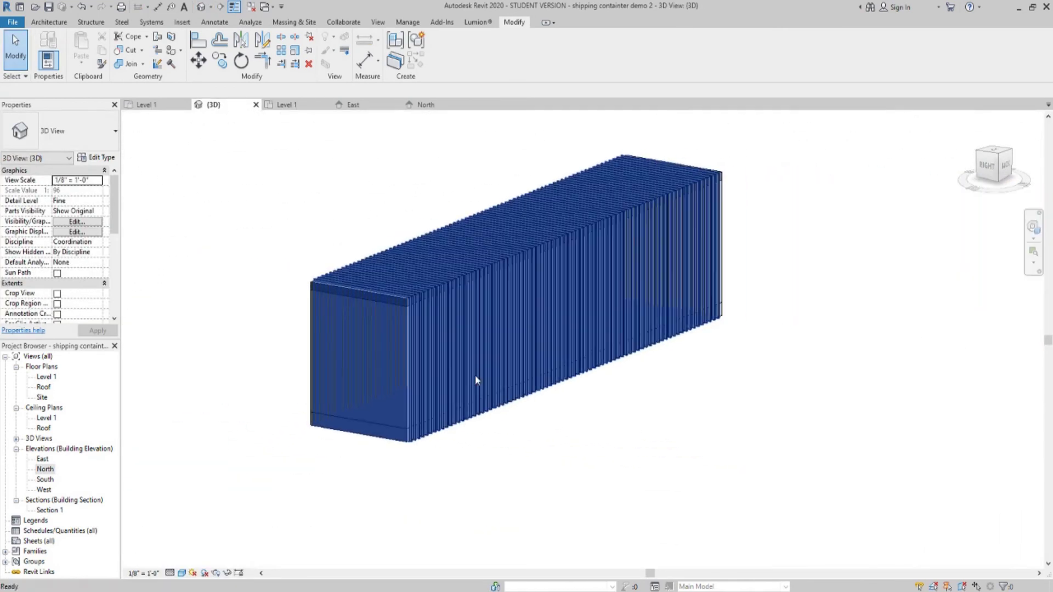
pyautogui.scroll(2, 571, 313)
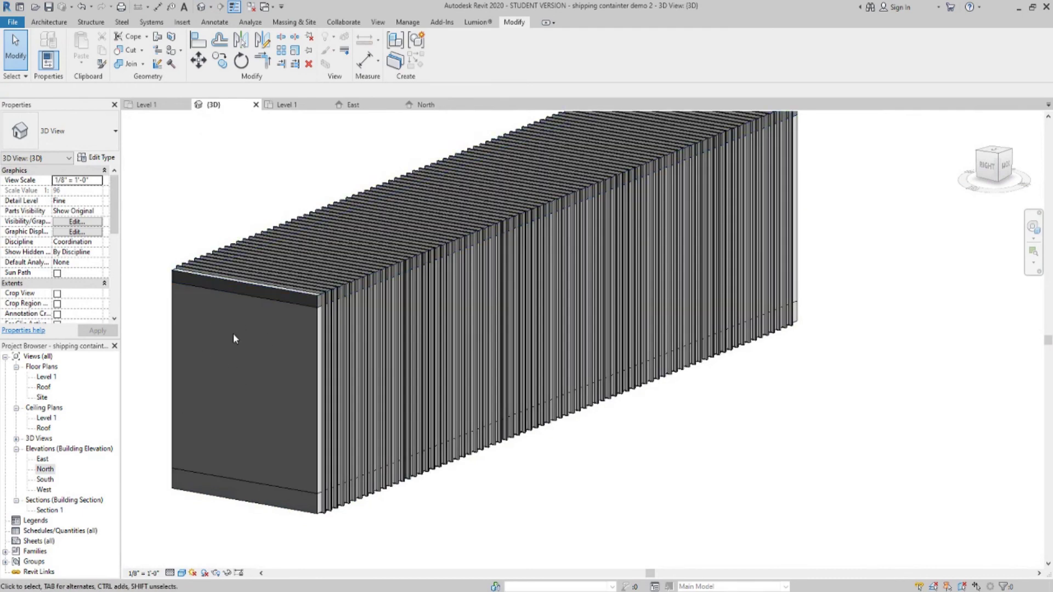
pyautogui.keyDown('shift'); pyautogui.moveTo(427, 346); pyautogui.dragTo(701, 384, button='middle'); pyautogui.keyUp('shift')
pyautogui.scroll(3, 538, 437)
pyautogui.scroll(-1, 598, 367)
pyautogui.moveTo(525, 394); pyautogui.dragTo(688, 475, button='middle')
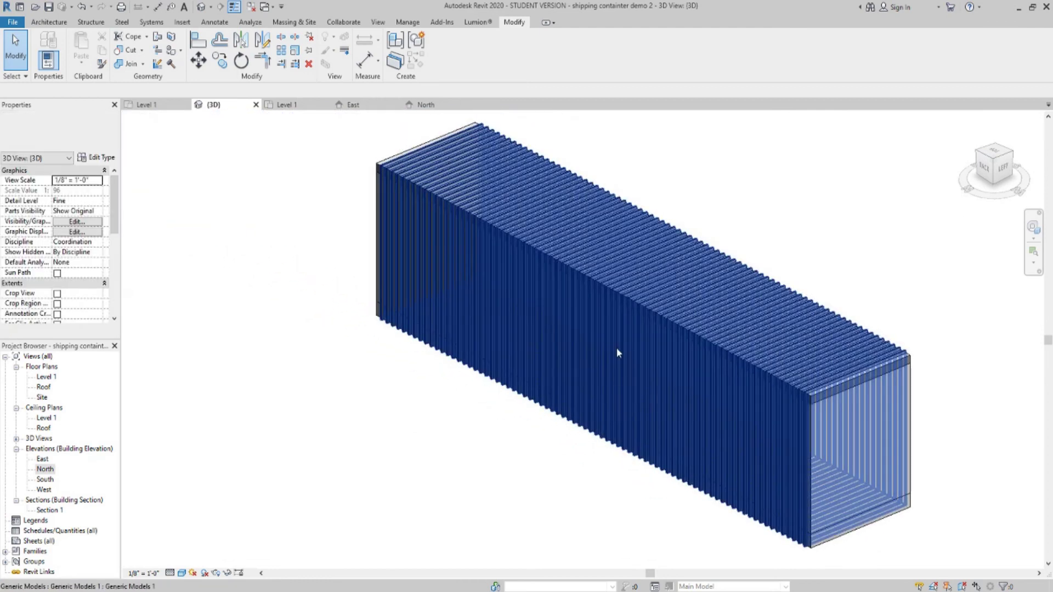
pyautogui.click(647, 352)
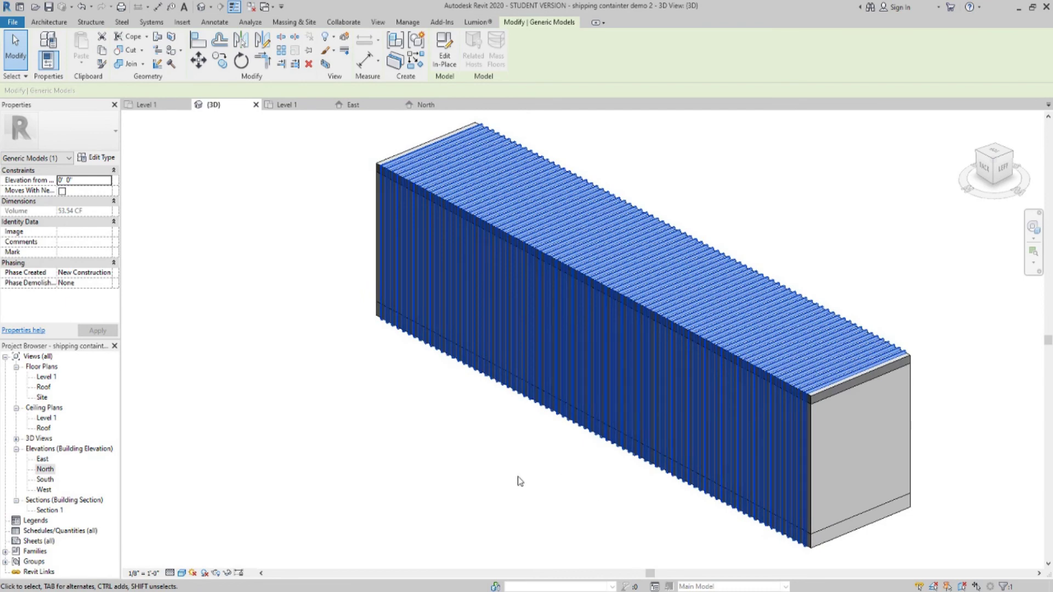
pyautogui.click(578, 466)
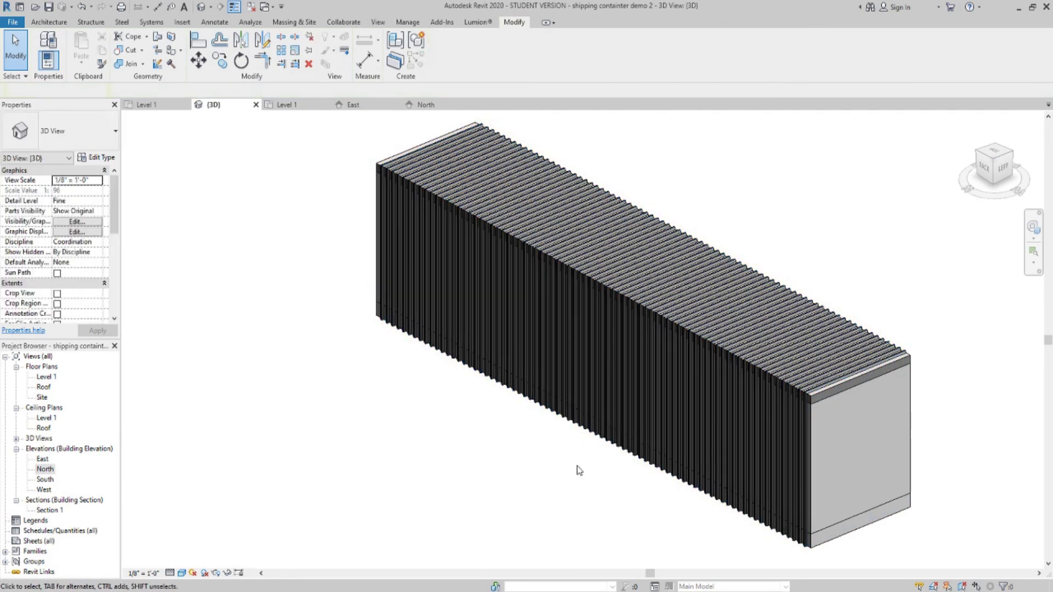
# - Place a Single-Flush 36" x 84" door in the south wall on the Level 1 plan, centred about 17' 7" from the west end
pyautogui.doubleClick(46, 377)
pyautogui.scroll(5, 558, 334)
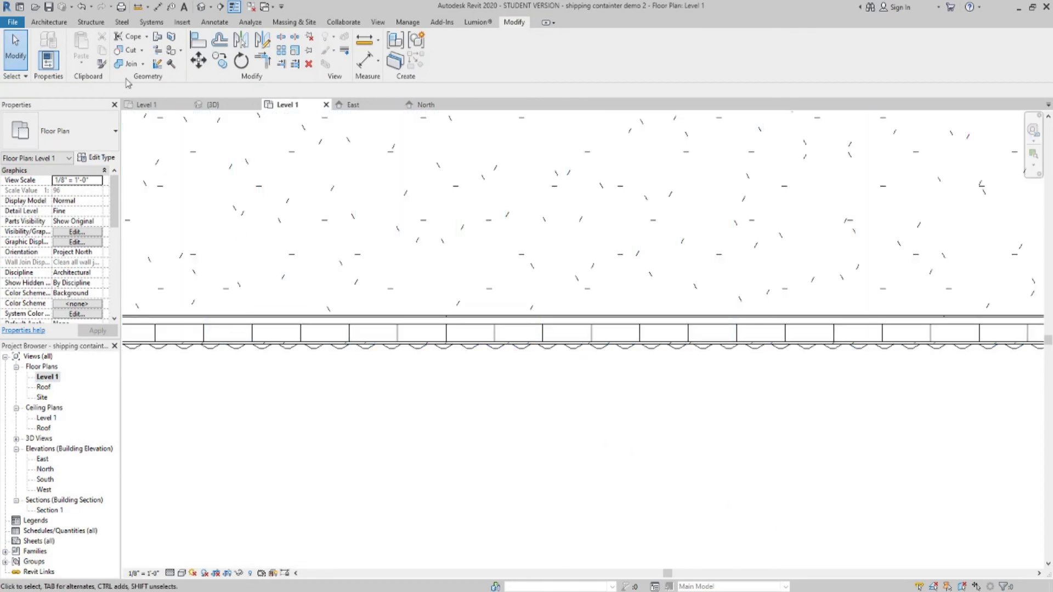
pyautogui.click(51, 22)
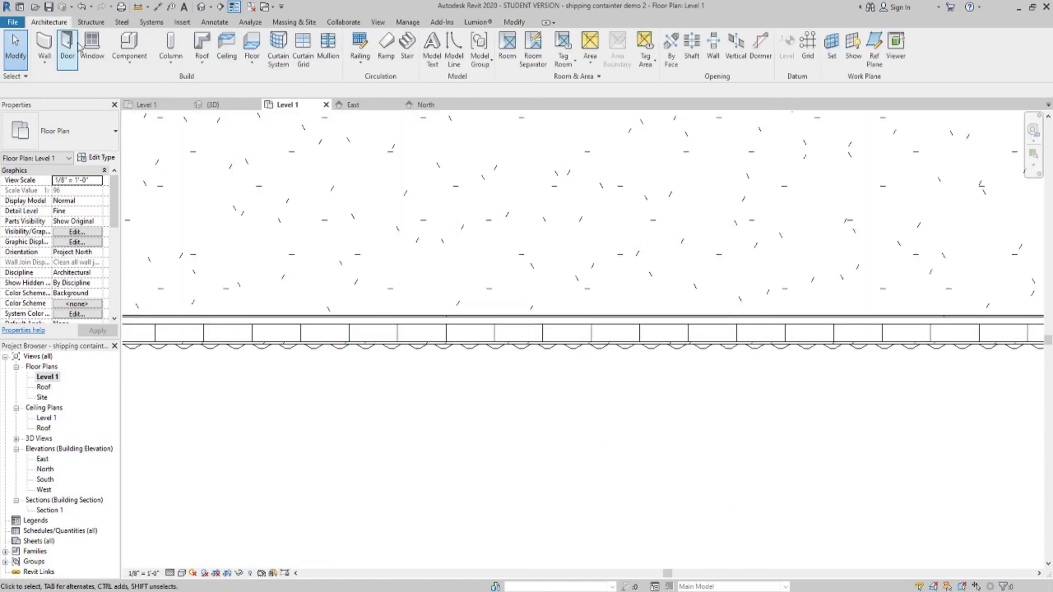
pyautogui.click(70, 49)
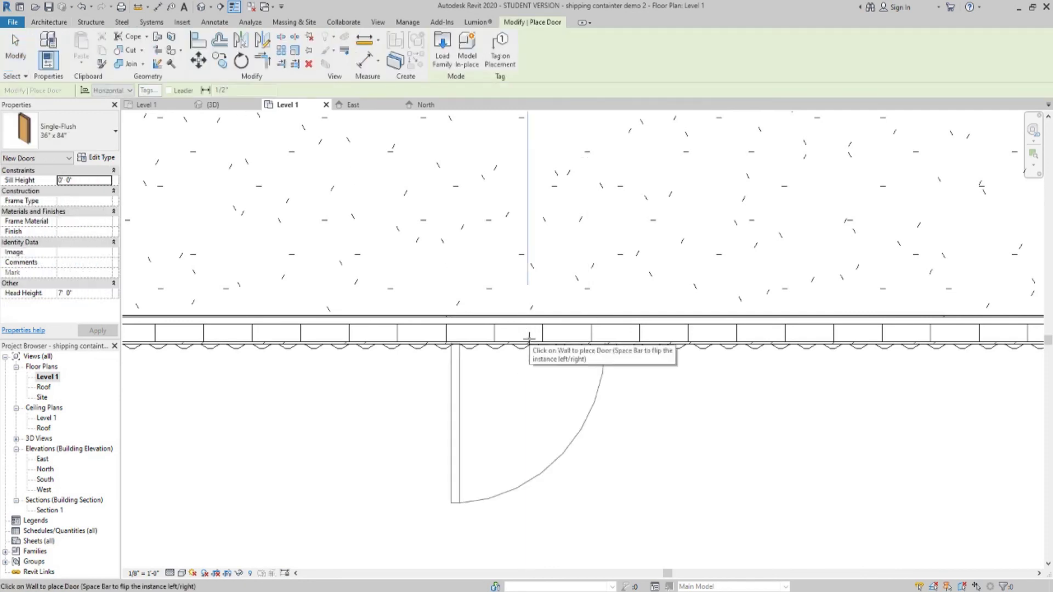
pyautogui.click(581, 364)
pyautogui.scroll(-4, 631, 425)
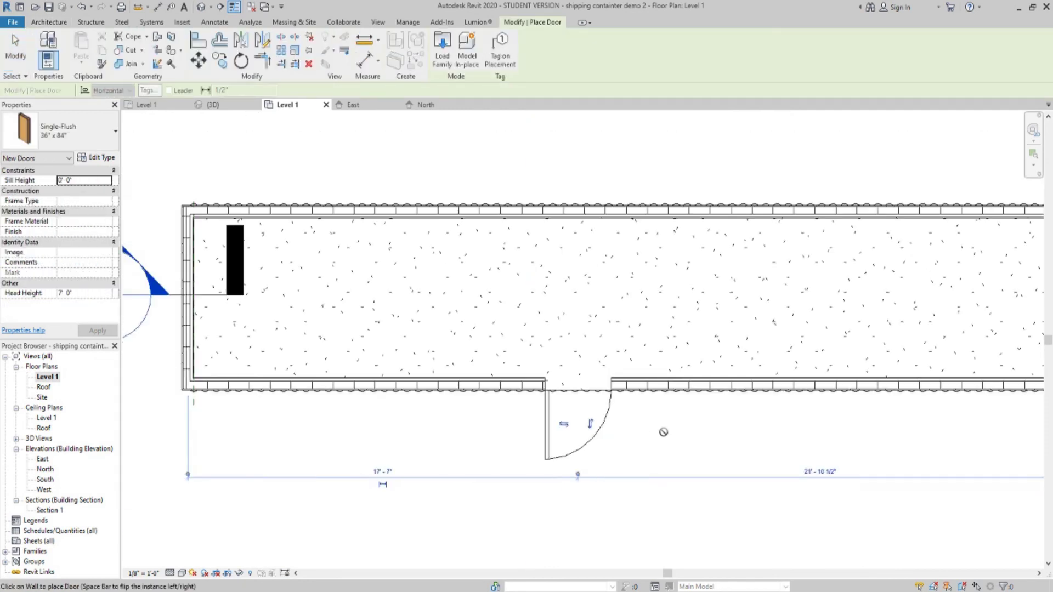
pyautogui.press('Escape')
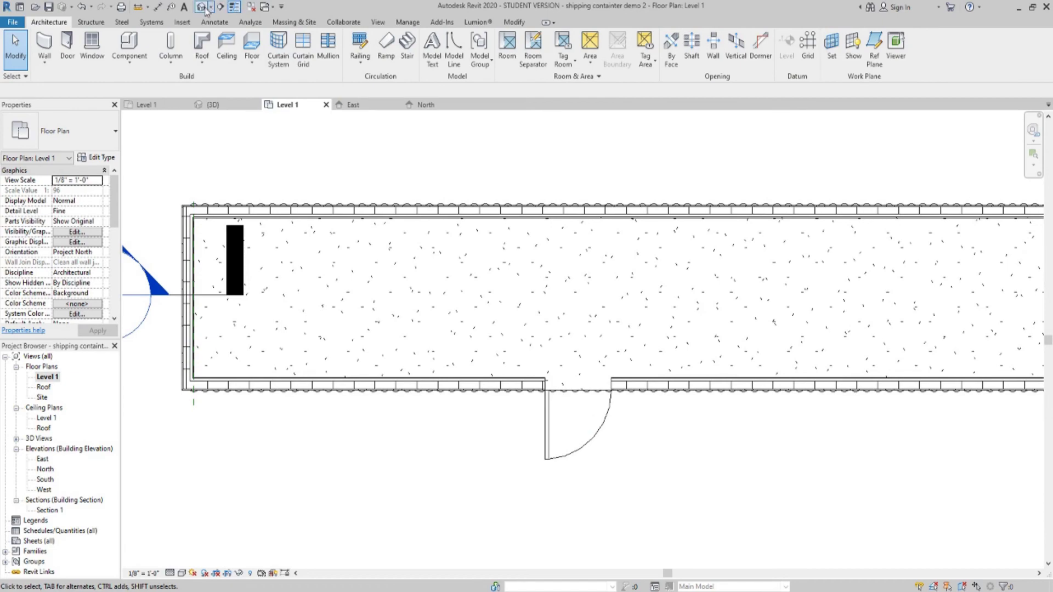
# - Inspect the ribs covering the door in the 3D view and open the rib model for in-place editing
pyautogui.click(202, 7)
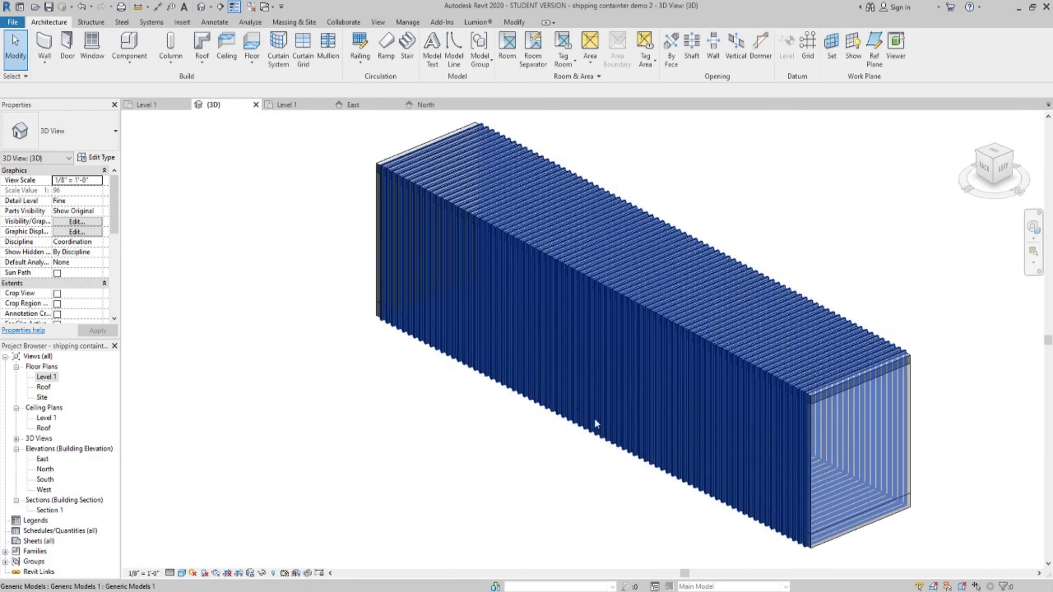
pyautogui.keyDown('shift'); pyautogui.moveTo(595, 424); pyautogui.dragTo(491, 357, button='middle'); pyautogui.keyUp('shift')
pyautogui.moveTo(478, 312); pyautogui.dragTo(509, 397, button='middle')
pyautogui.scroll(2, 509, 397)
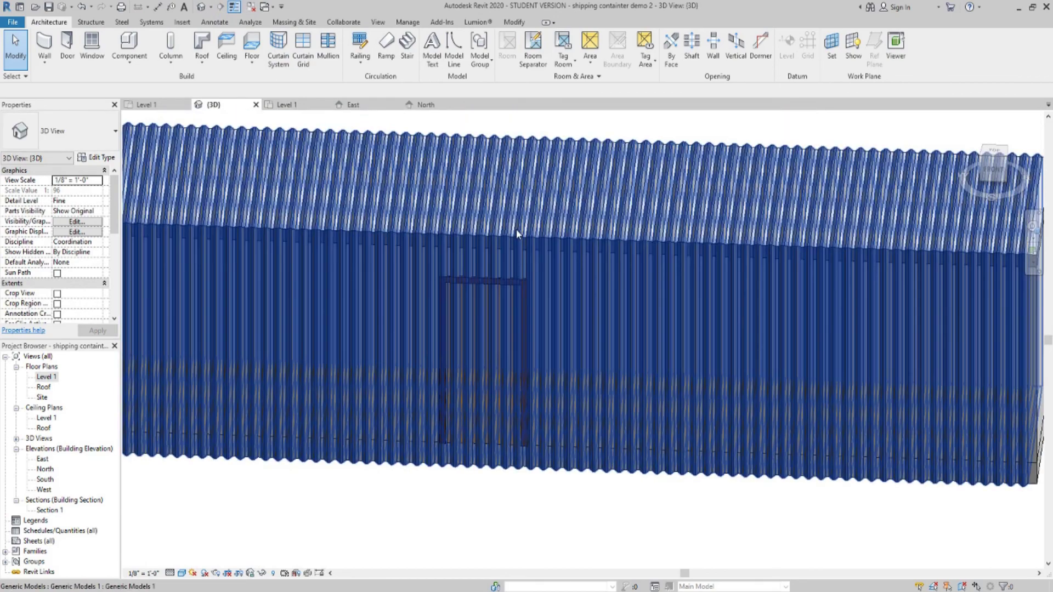
pyautogui.click(516, 255)
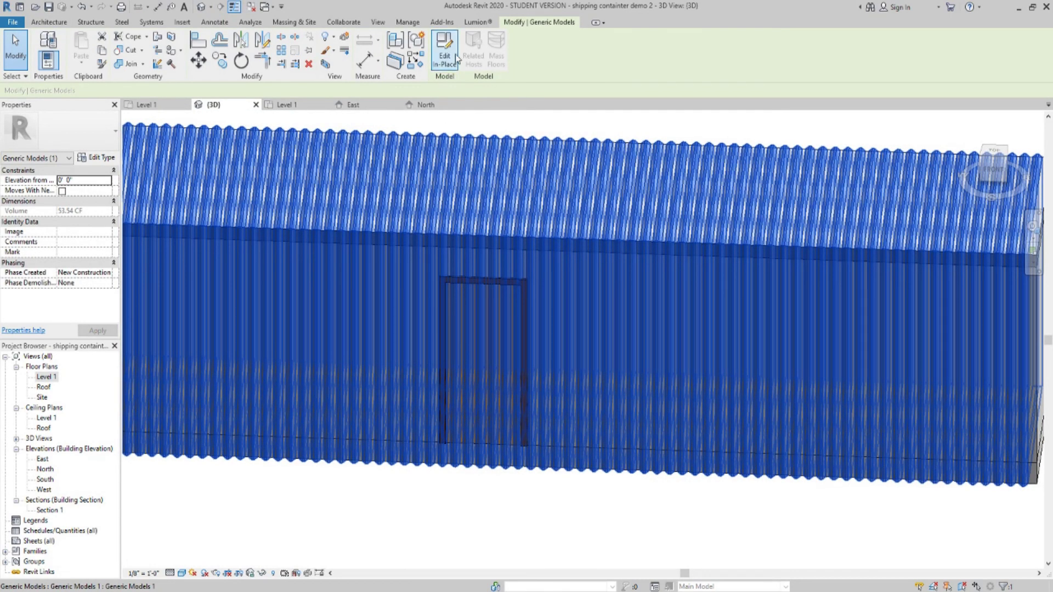
pyautogui.click(453, 56)
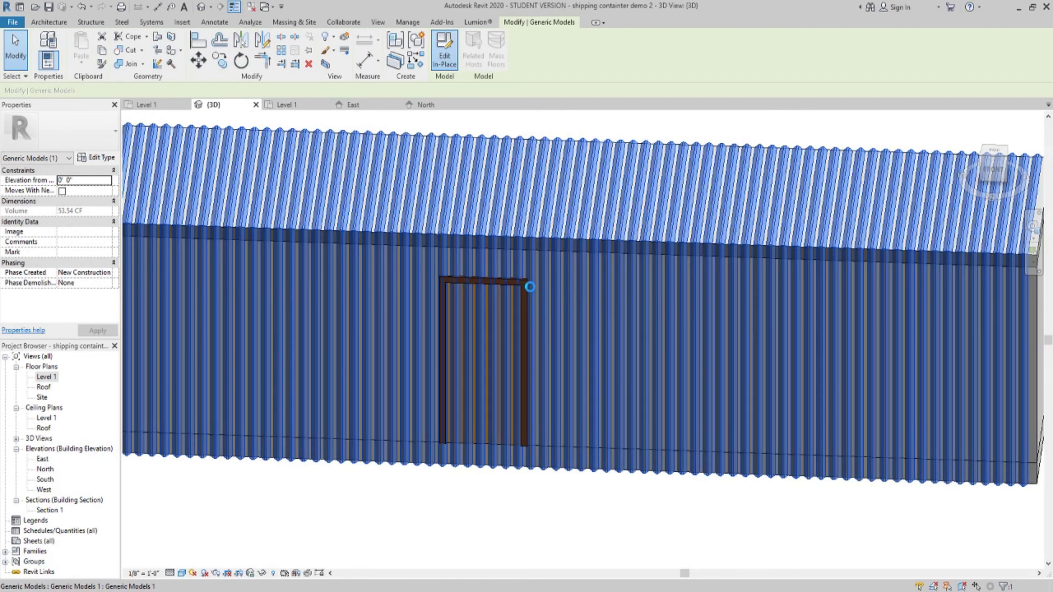
pyautogui.doubleClick(531, 292)
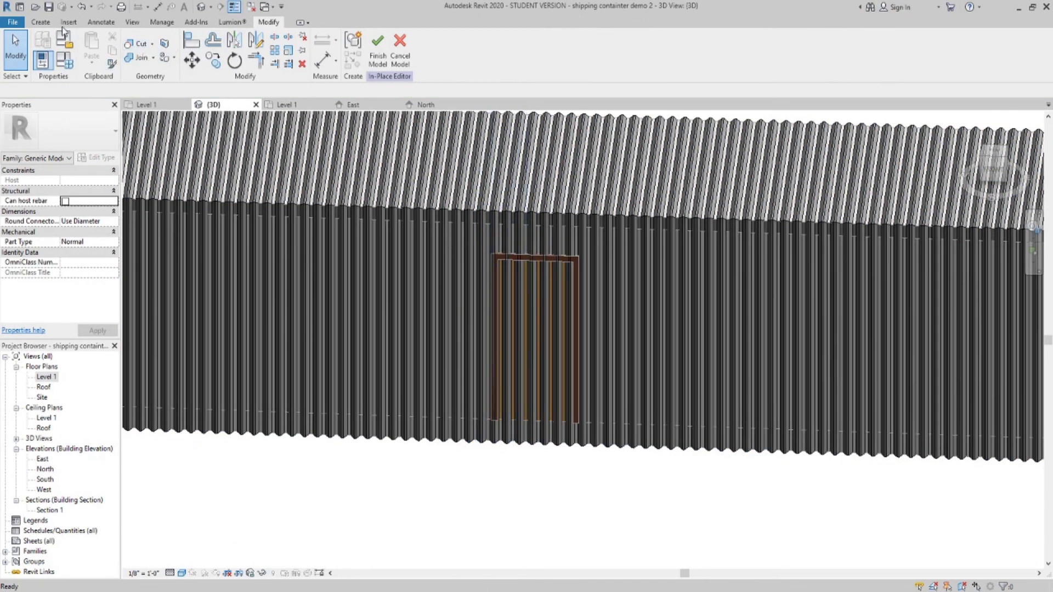
# - Start a void extrusion in the rib model and set its work plane by picking the face of the door frame
pyautogui.click(40, 22)
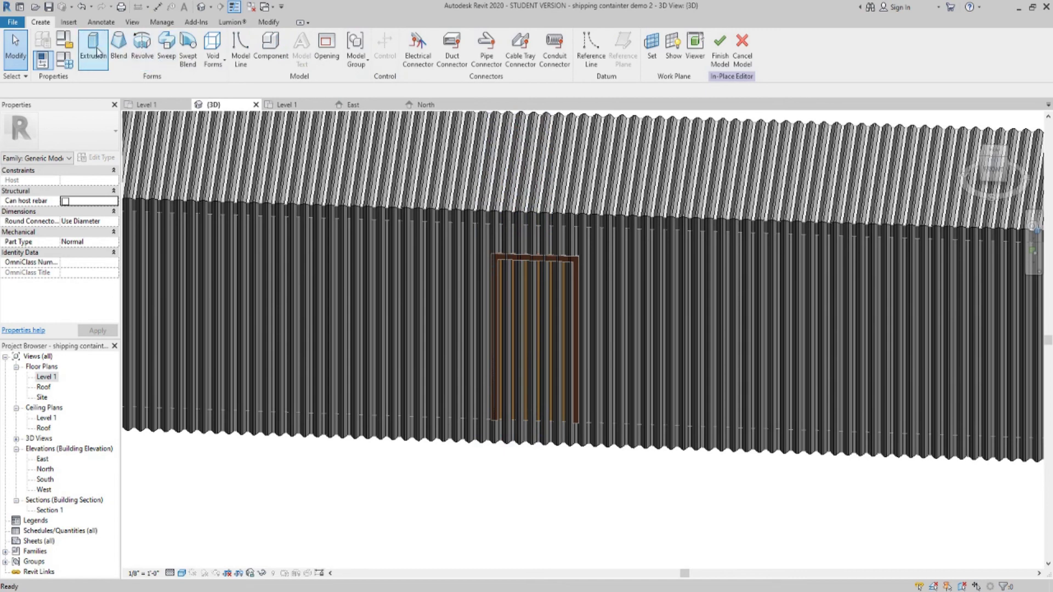
pyautogui.click(213, 55)
pyautogui.click(230, 80)
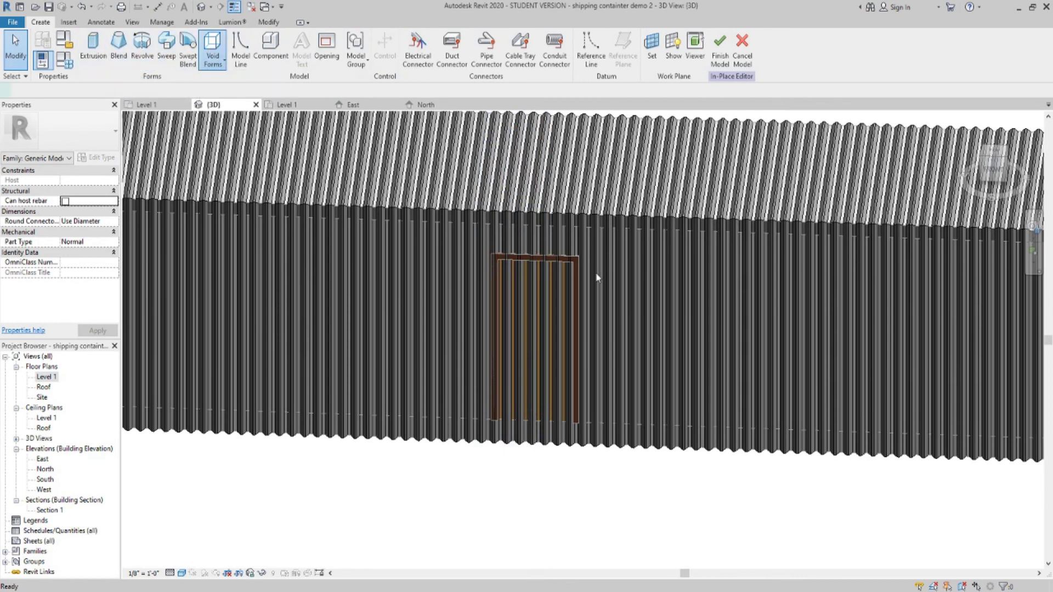
pyautogui.click(412, 37)
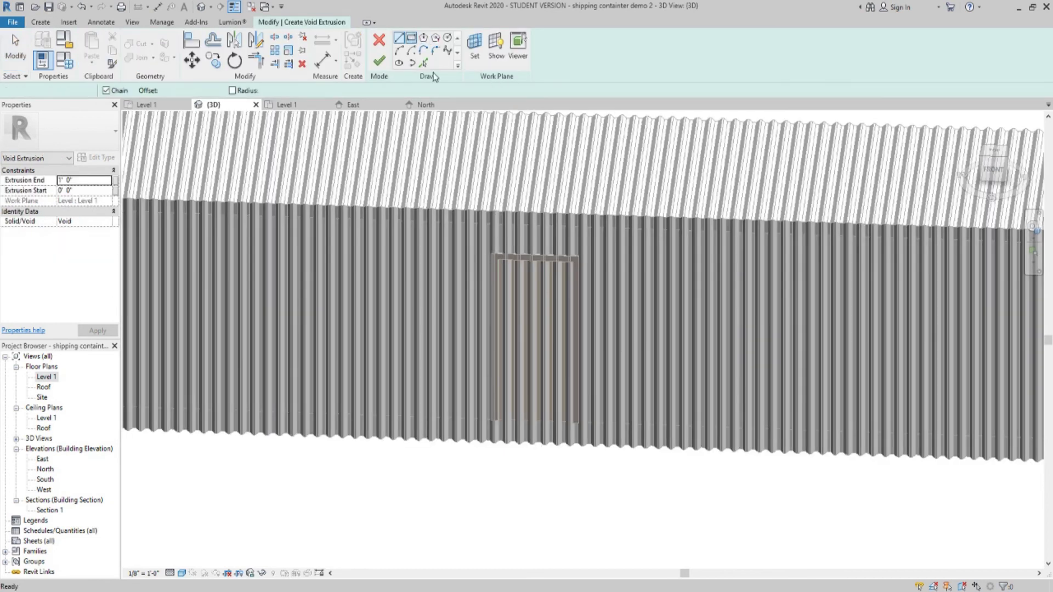
pyautogui.scroll(3, 501, 270)
pyautogui.click(475, 42)
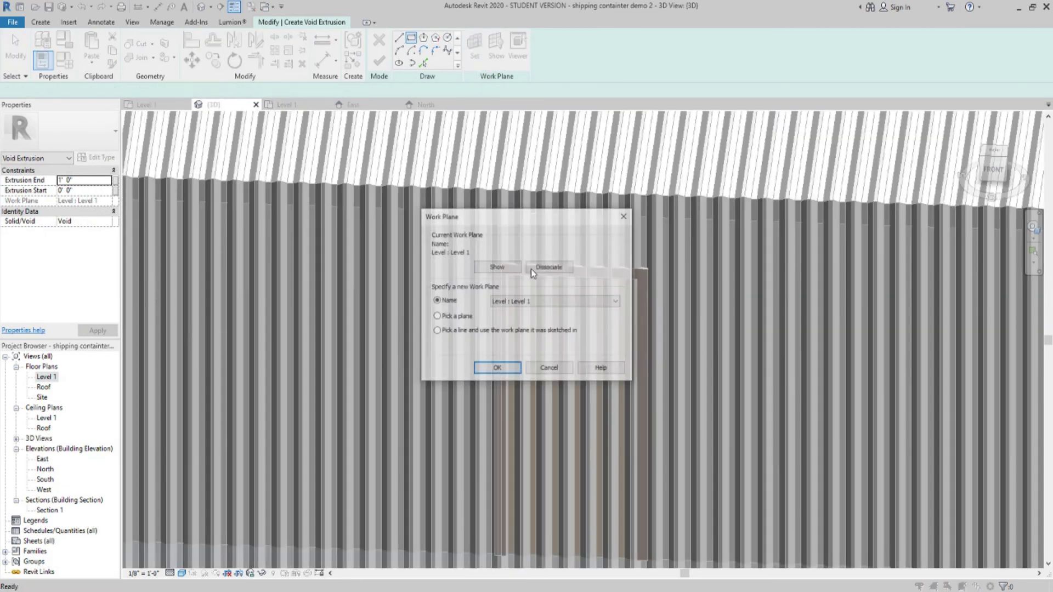
pyautogui.click(524, 308)
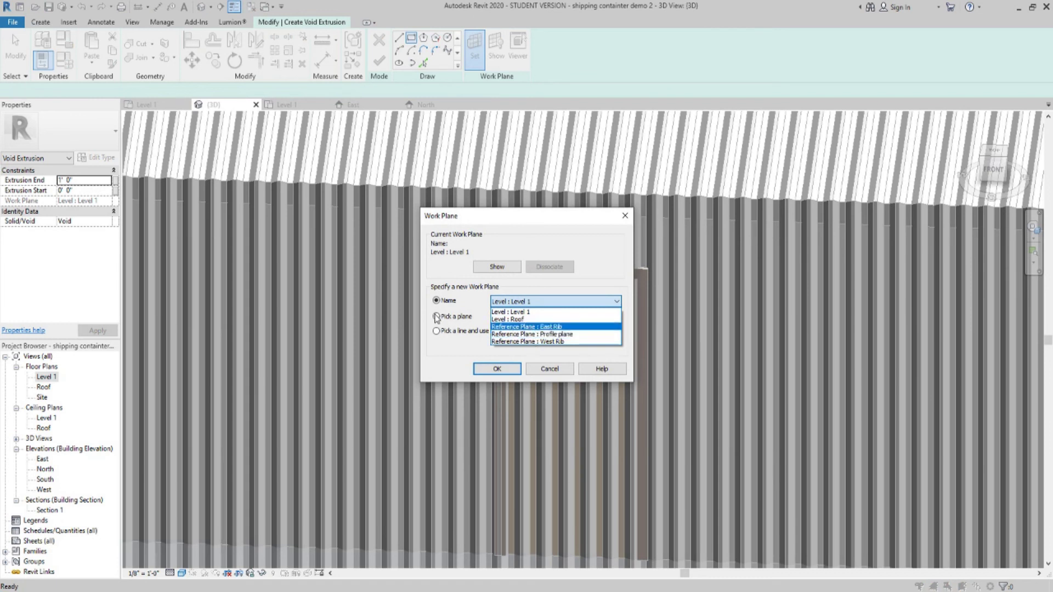
pyautogui.click(454, 328)
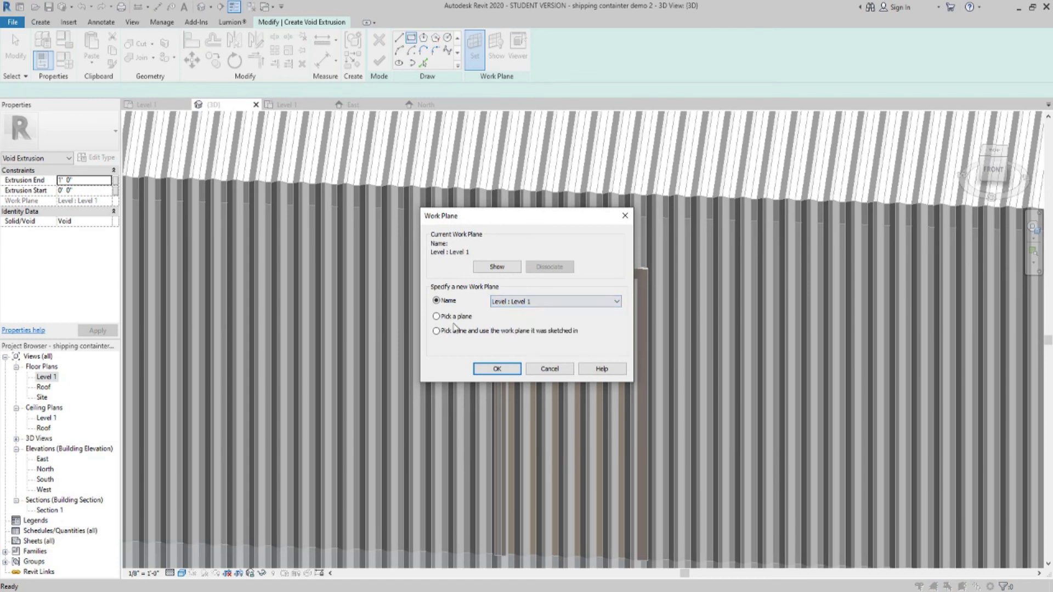
pyautogui.click(509, 375)
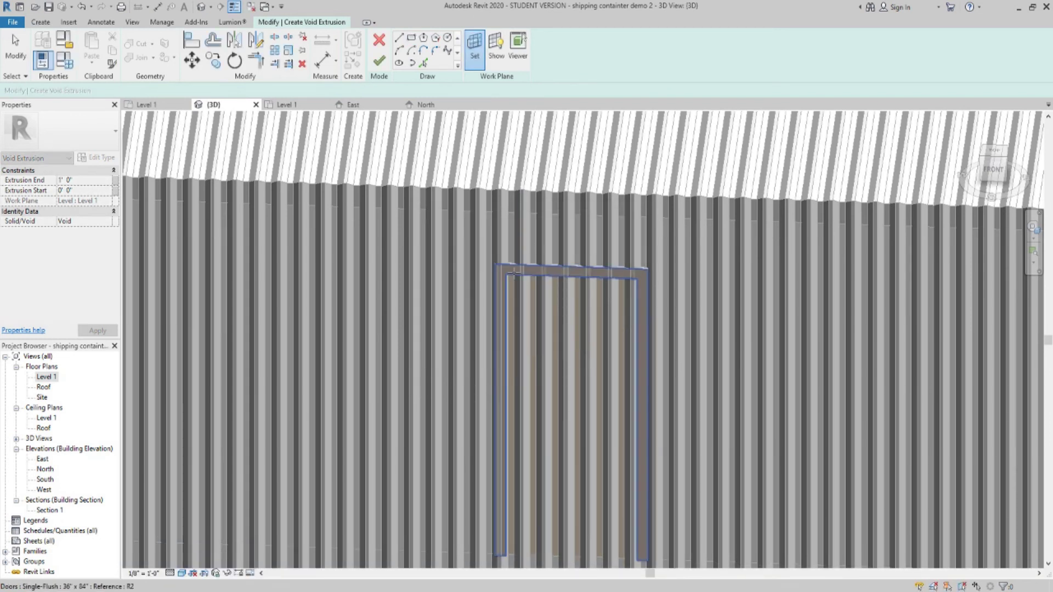
pyautogui.click(513, 274)
# - Sketch a rectangle over the door frame's outer outline, from its upper corner to the opposite bottom corner, and finish the void extrusion
pyautogui.click(401, 39)
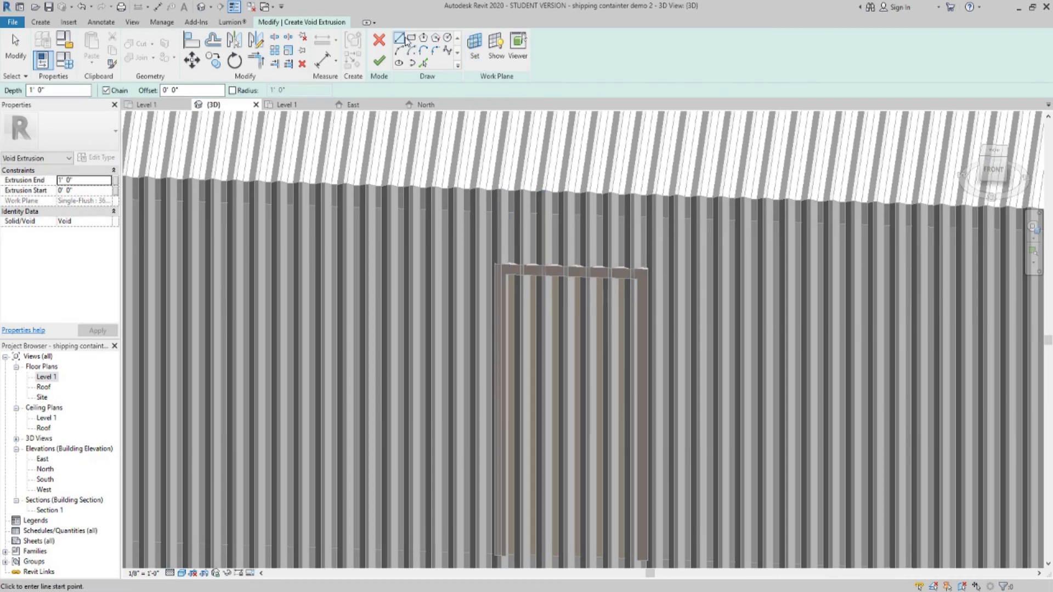
pyautogui.click(411, 39)
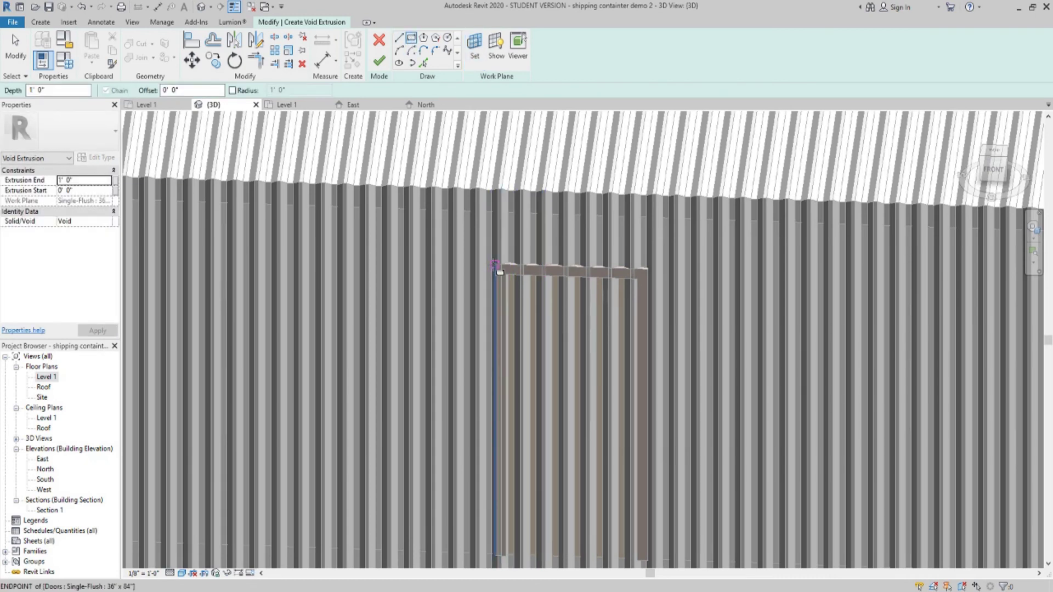
pyautogui.click(497, 268)
pyautogui.scroll(-3, 569, 368)
pyautogui.scroll(4, 557, 384)
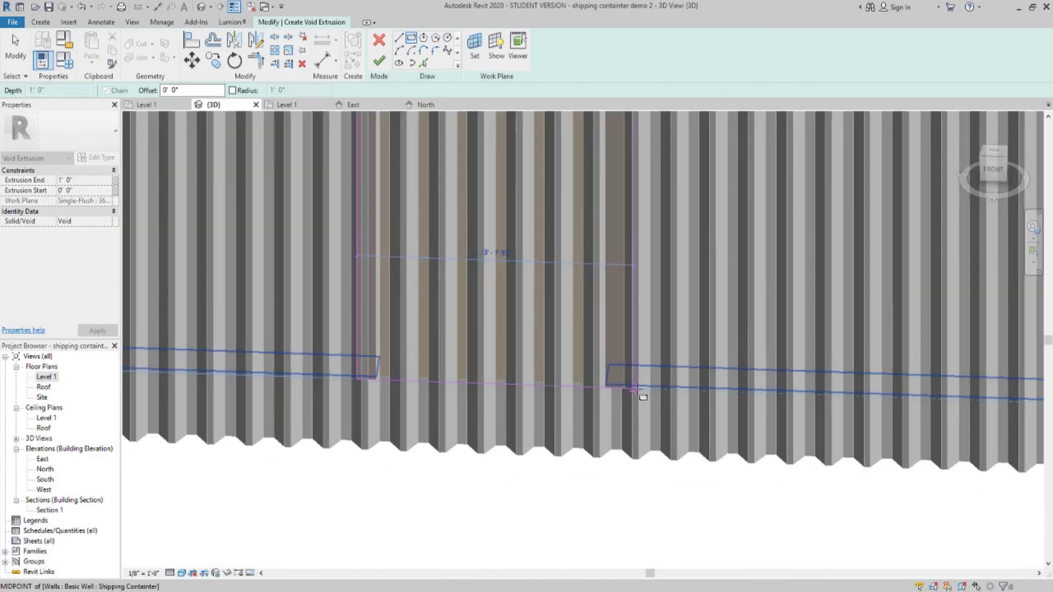
pyautogui.click(625, 388)
pyautogui.scroll(-5, 617, 387)
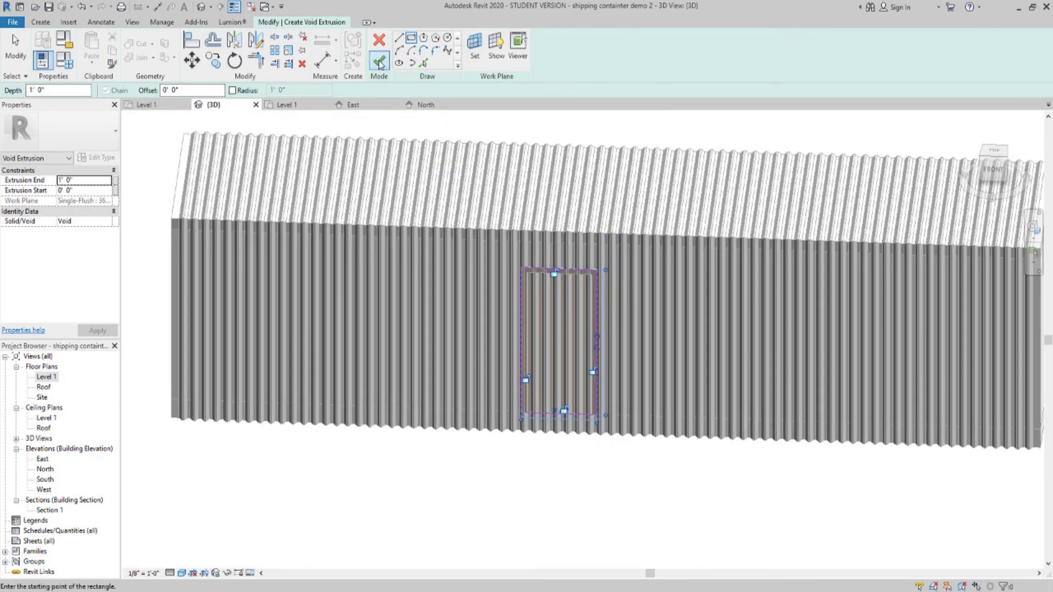
pyautogui.click(380, 62)
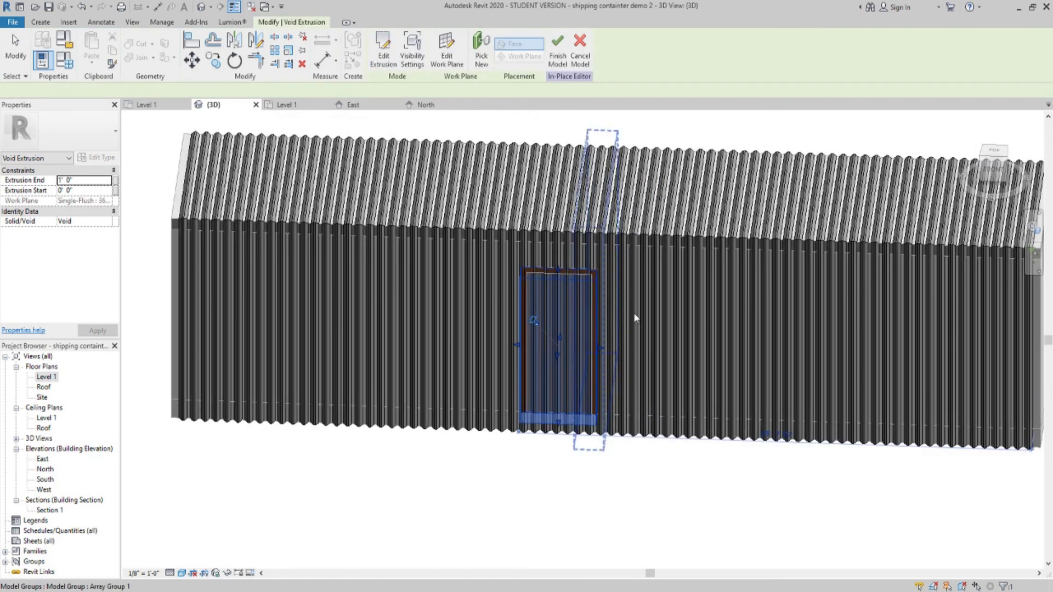
# - Stretch the void outward through the ribs in front of the door, to an extrusion start of -0' 4 1/4"
pyautogui.moveTo(604, 327); pyautogui.dragTo(475, 355, button='middle')
pyautogui.scroll(2, 475, 355)
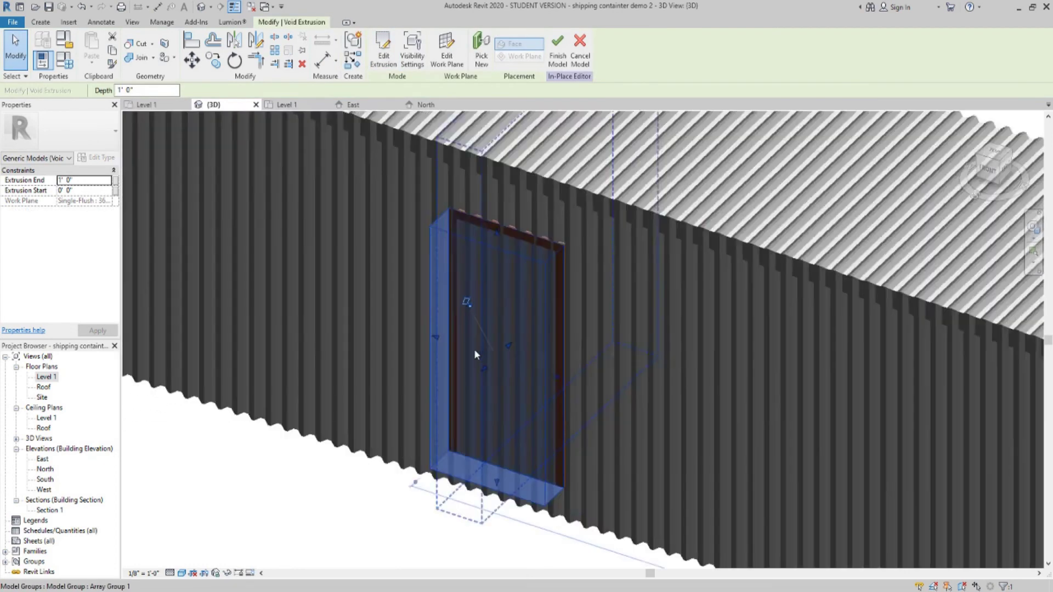
pyautogui.scroll(2, 475, 355)
pyautogui.moveTo(506, 347); pyautogui.dragTo(534, 338)
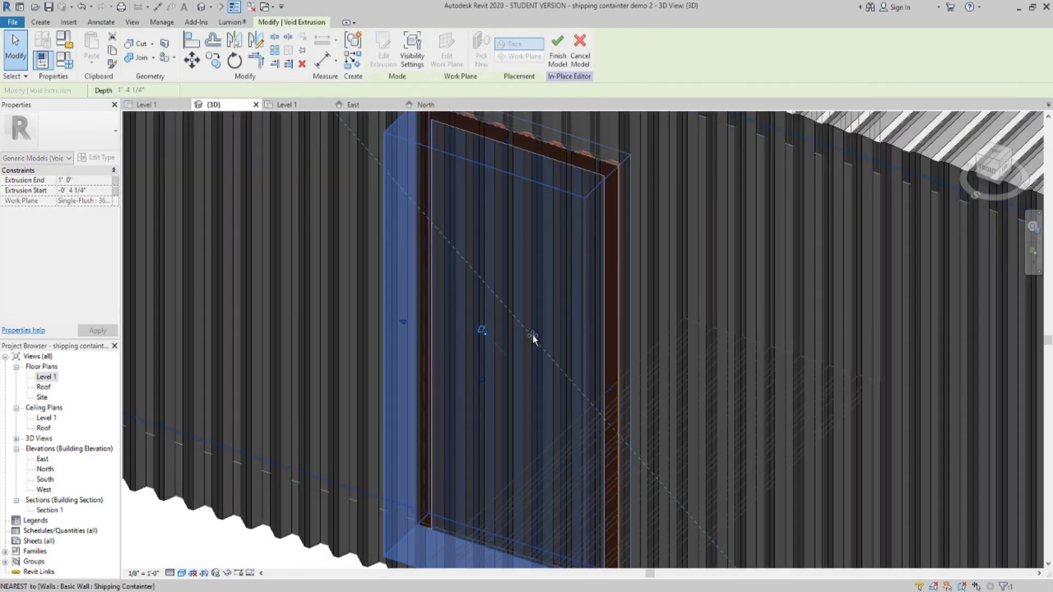
pyautogui.scroll(-3, 533, 335)
pyautogui.keyDown('shift'); pyautogui.moveTo(544, 374); pyautogui.dragTo(589, 279, button='middle'); pyautogui.keyUp('shift')
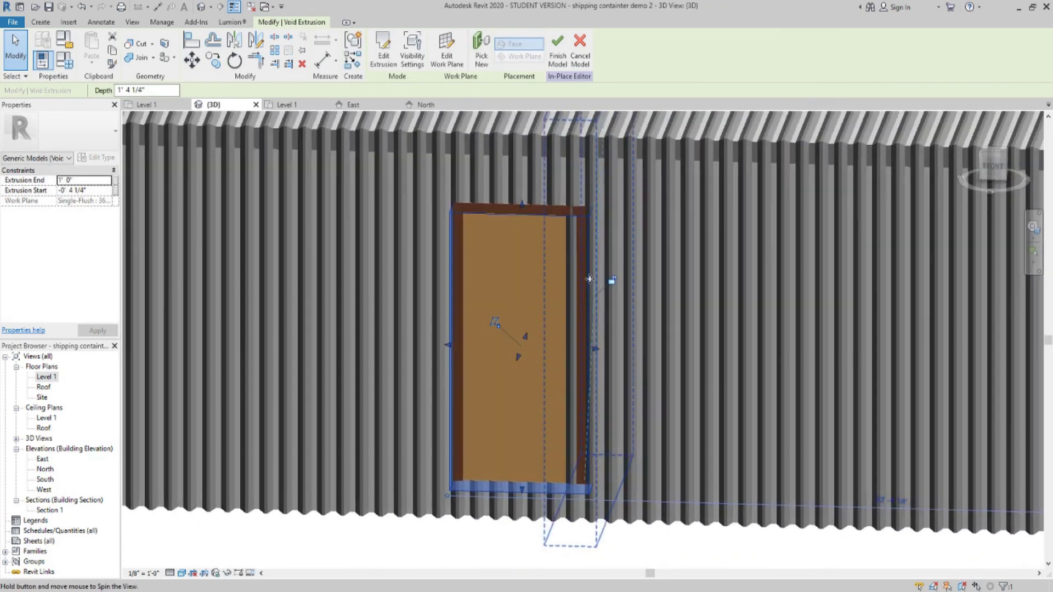
pyautogui.scroll(3, 571, 279)
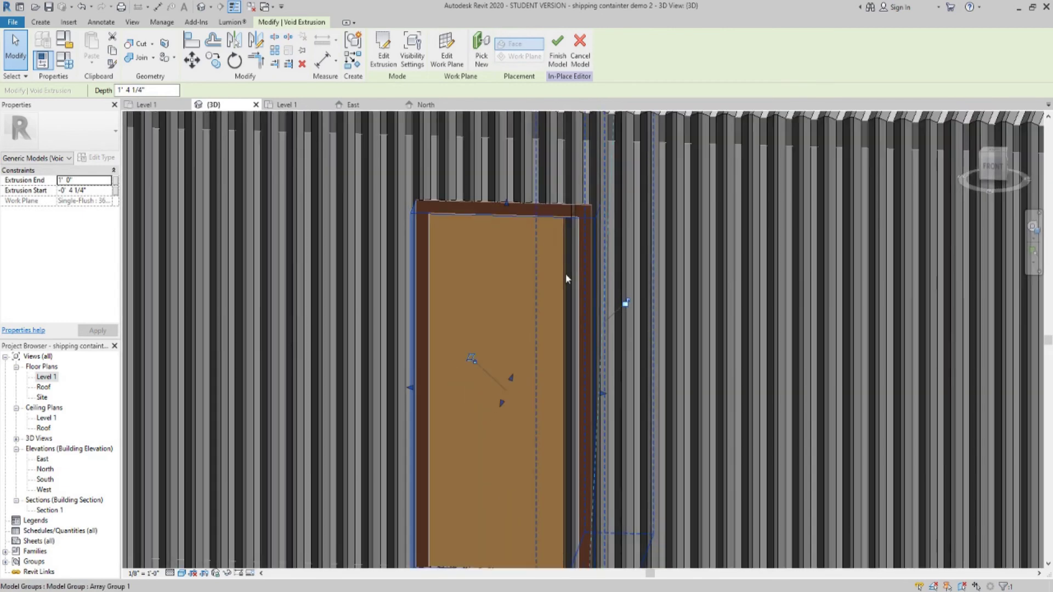
pyautogui.scroll(-5, 570, 307)
pyautogui.press('Escape')
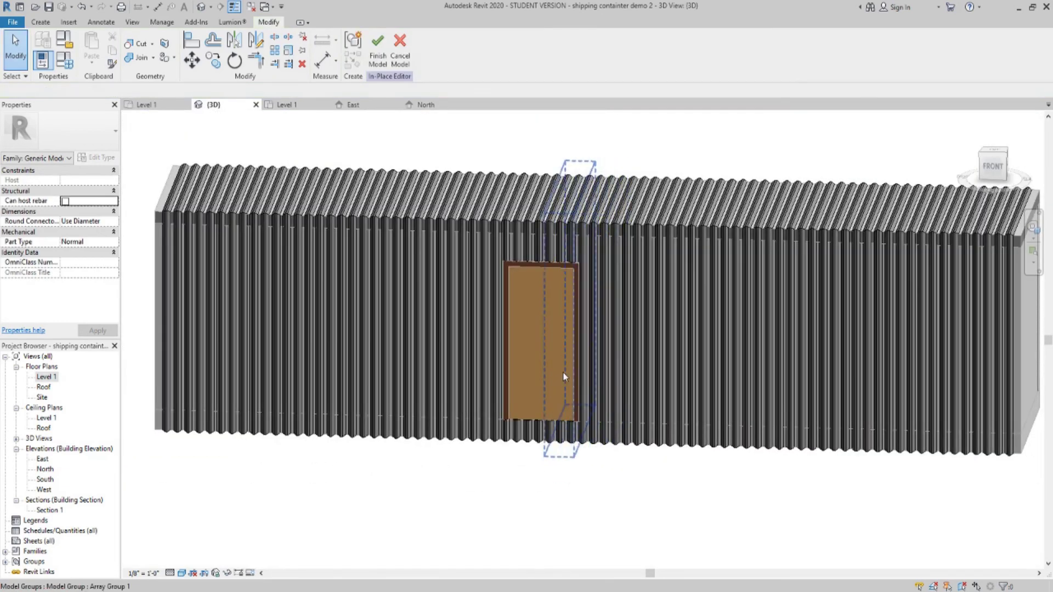
# - Examine the cut door opening in 3D and how the individual ribs are drawn across it on the Level 1 plan
pyautogui.keyDown('shift'); pyautogui.moveTo(565, 377); pyautogui.dragTo(578, 415, button='middle'); pyautogui.keyUp('shift')
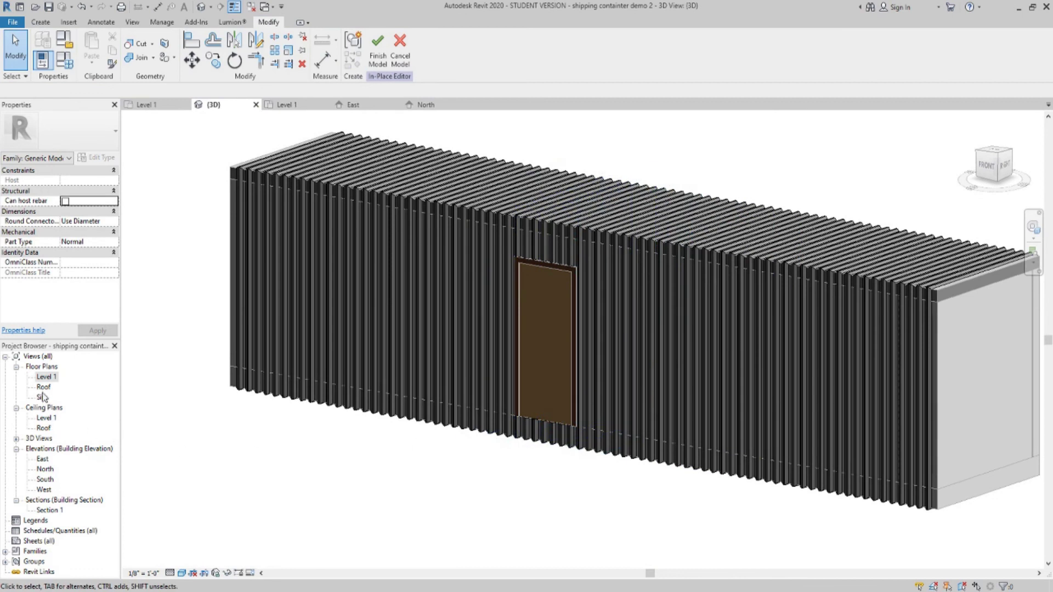
pyautogui.doubleClick(46, 378)
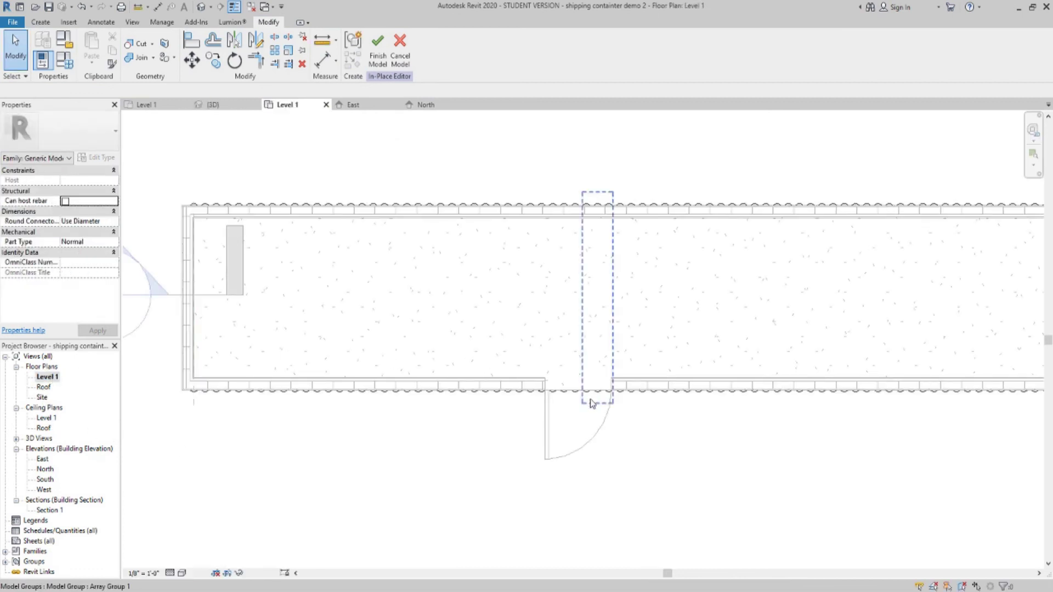
pyautogui.scroll(3, 574, 407)
pyautogui.scroll(2, 573, 407)
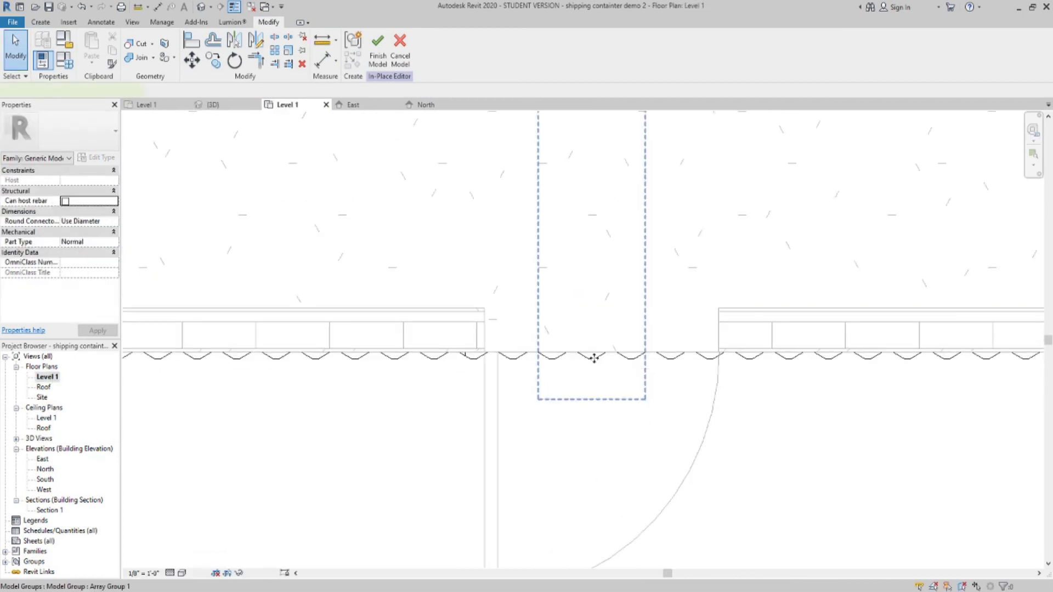
pyautogui.click(594, 358)
pyautogui.scroll(-4, 606, 376)
pyautogui.press('Escape')
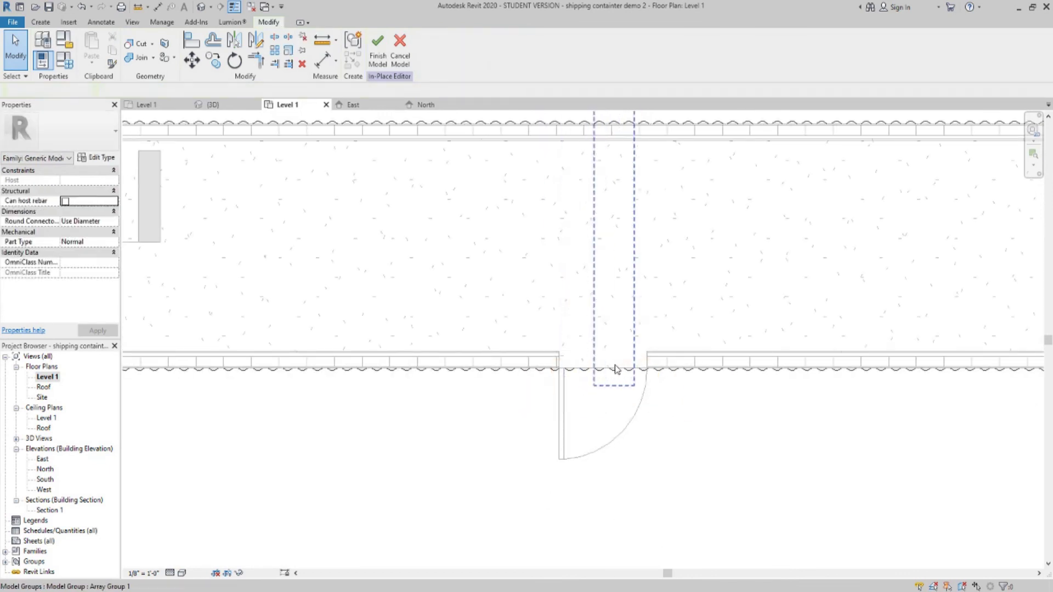
pyautogui.scroll(4, 568, 375)
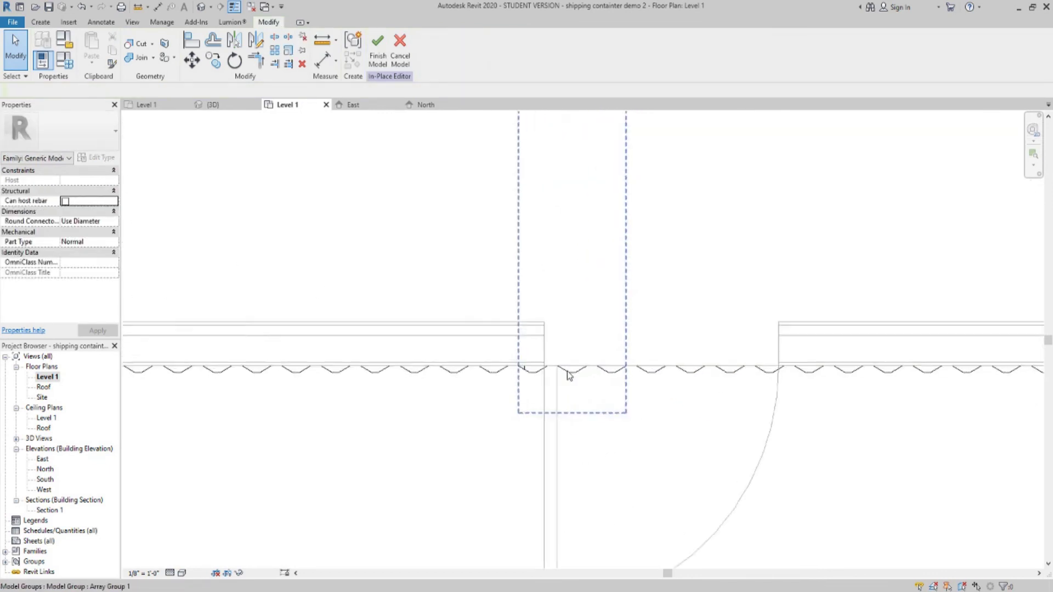
pyautogui.scroll(2, 568, 375)
pyautogui.click(585, 378)
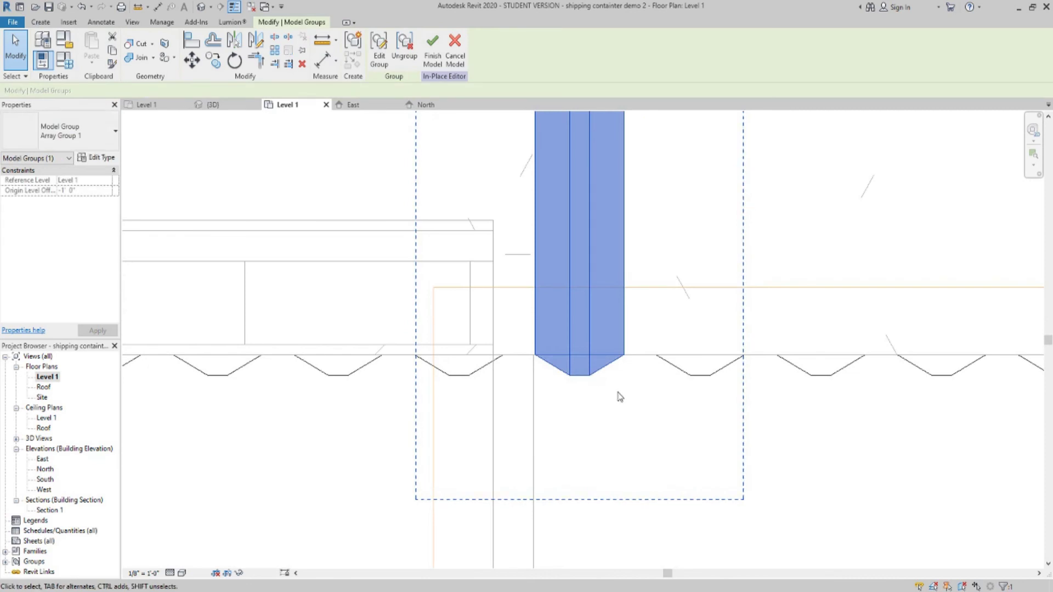
pyautogui.press('Escape')
pyautogui.scroll(-5, 658, 425)
pyautogui.moveTo(729, 453); pyautogui.dragTo(571, 374, button='middle')
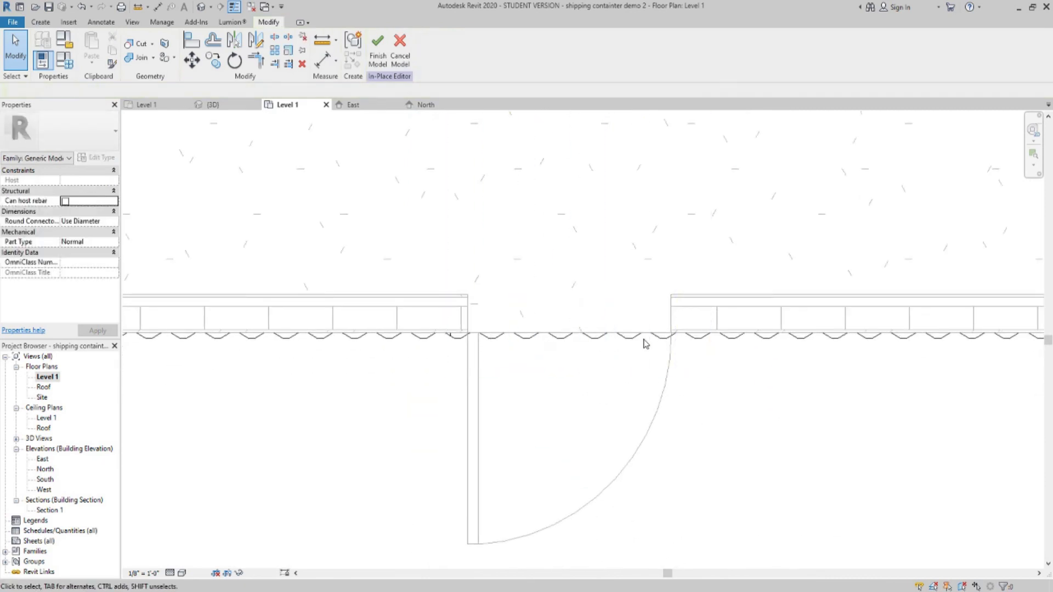
pyautogui.scroll(-3, 623, 393)
pyautogui.scroll(4, 614, 384)
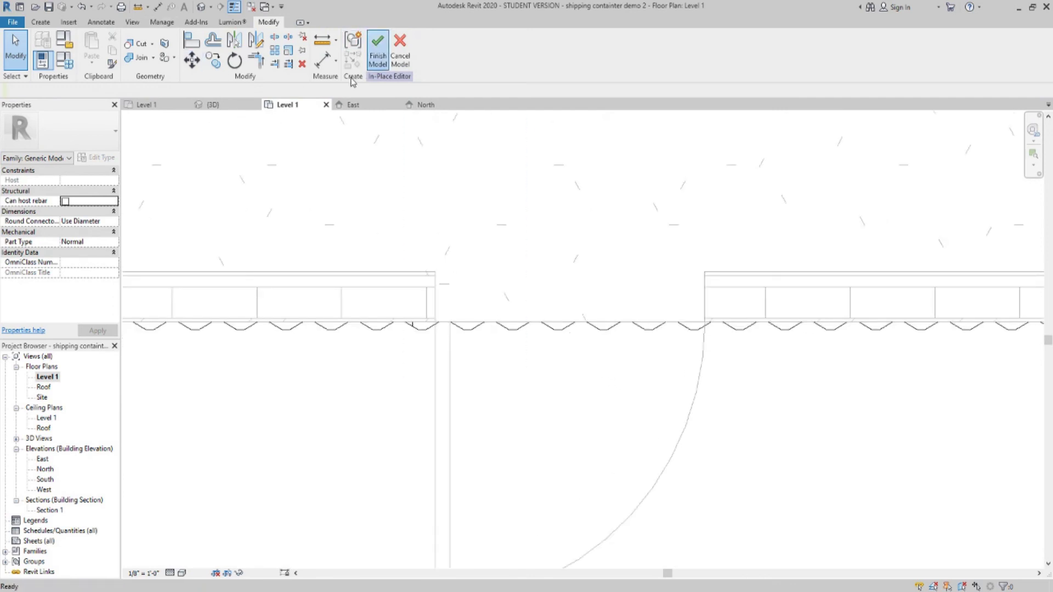
# - Finish the in-place rib model and inspect the door opening in the 3D view
pyautogui.click(377, 50)
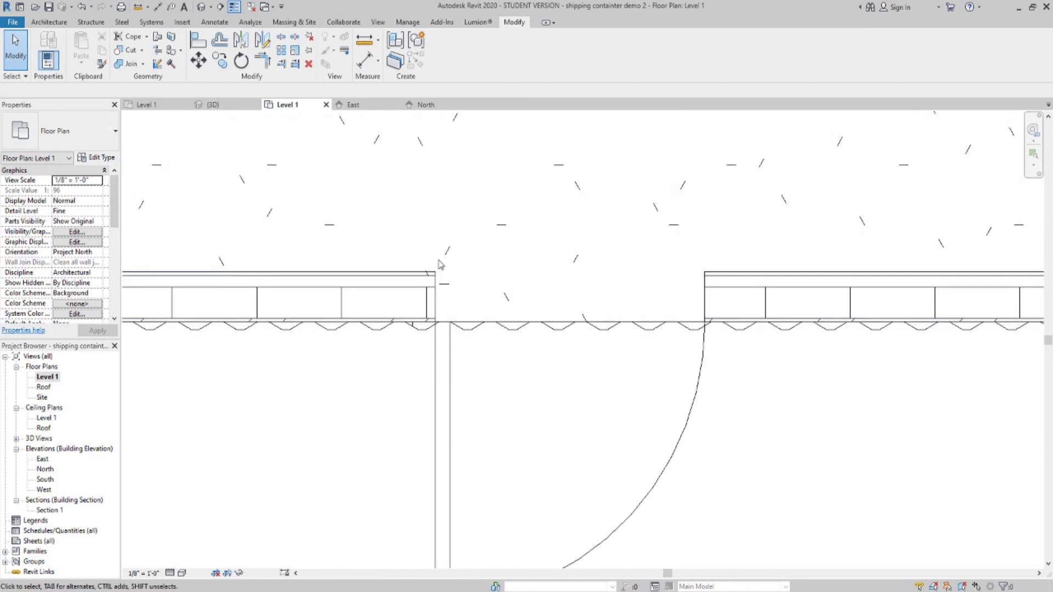
pyautogui.click(202, 7)
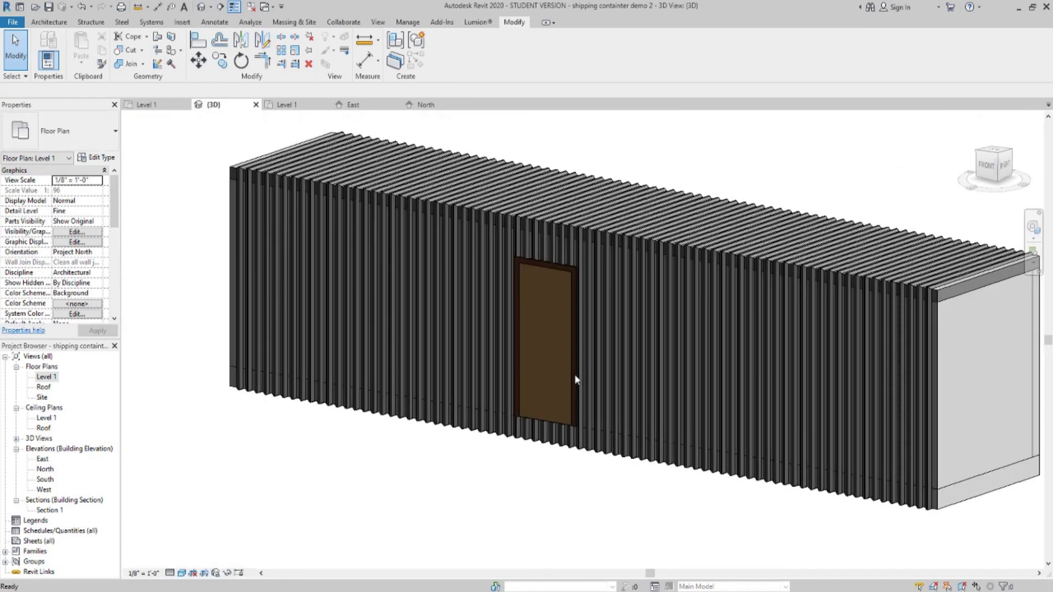
pyautogui.keyDown('shift'); pyautogui.moveTo(667, 382); pyautogui.dragTo(713, 395, button='middle'); pyautogui.keyUp('shift')
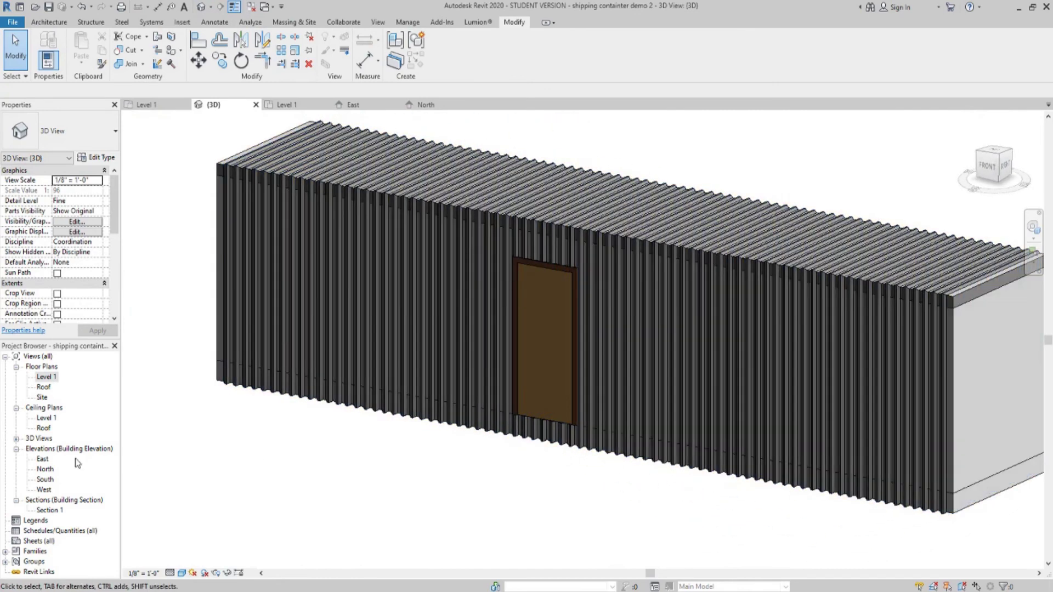
# - On the Level 1 plan, cover the ribs across the door opening with a rectangular masking region about 2' 10" wide, bounded by invisible lines
pyautogui.doubleClick(47, 377)
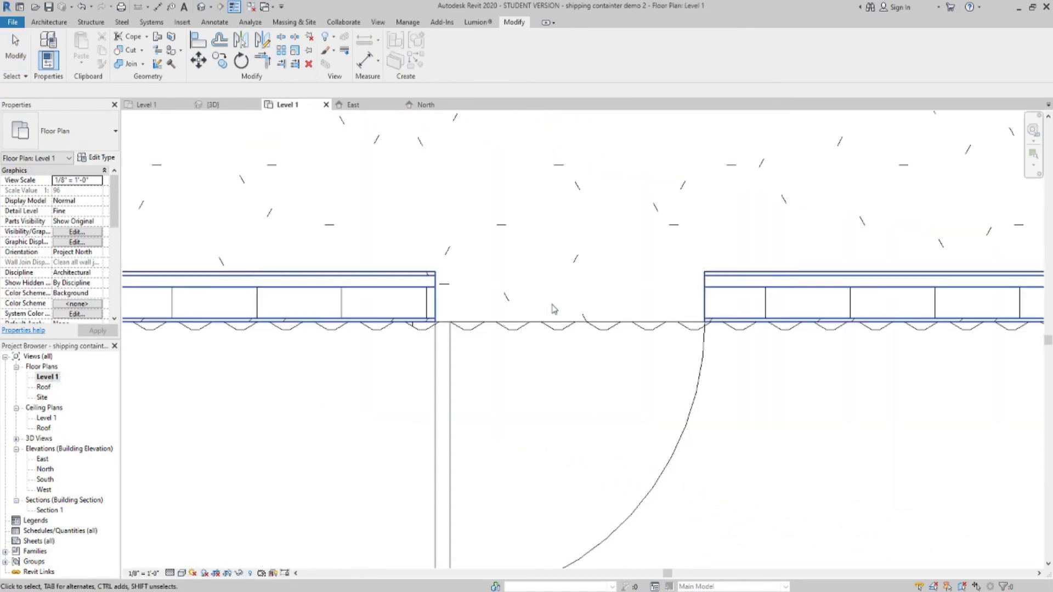
pyautogui.click(215, 22)
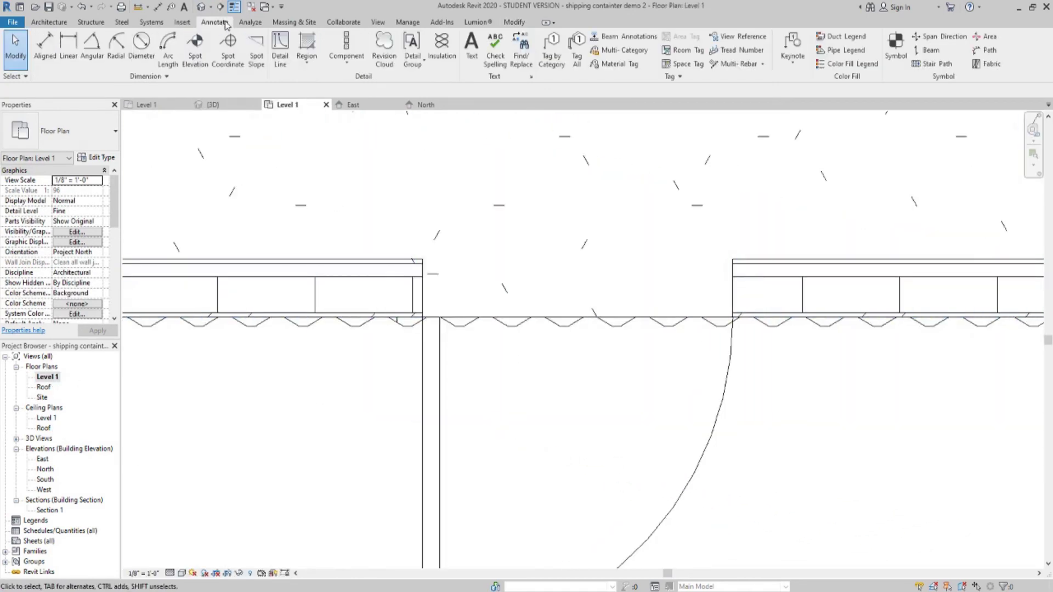
pyautogui.click(311, 61)
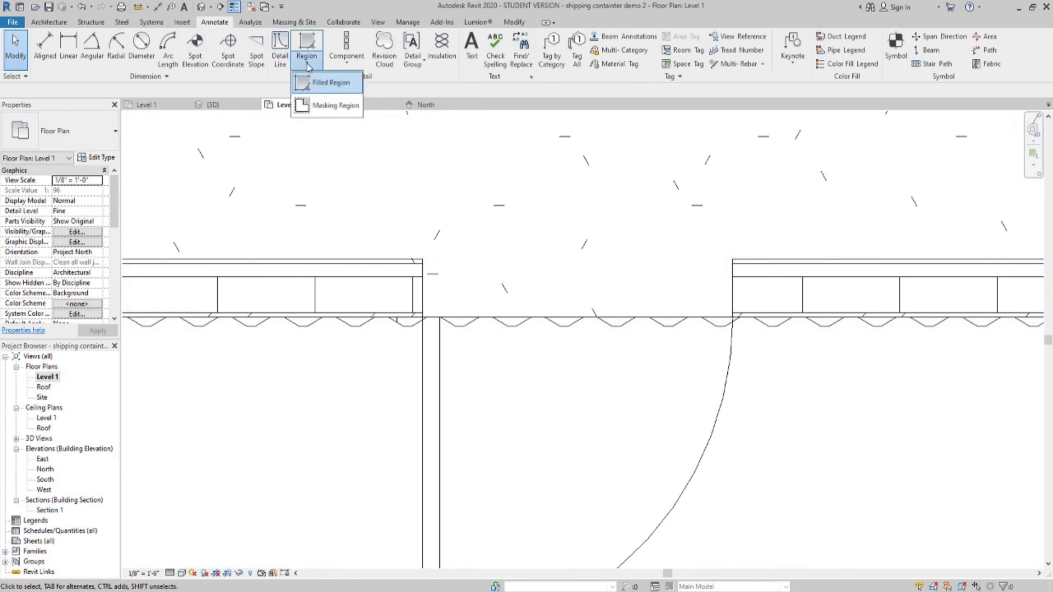
pyautogui.click(328, 106)
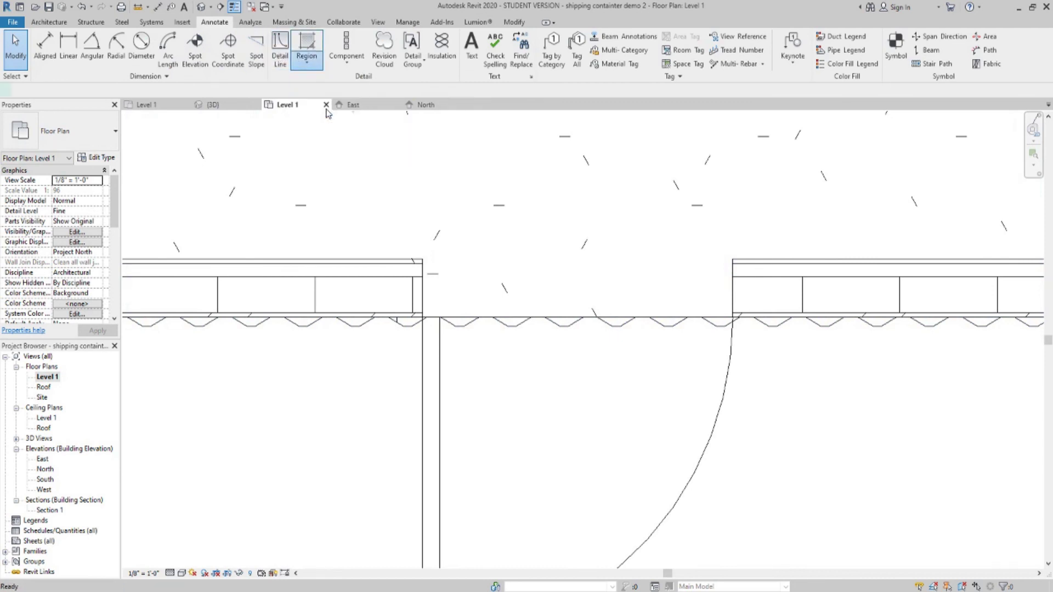
pyautogui.click(586, 57)
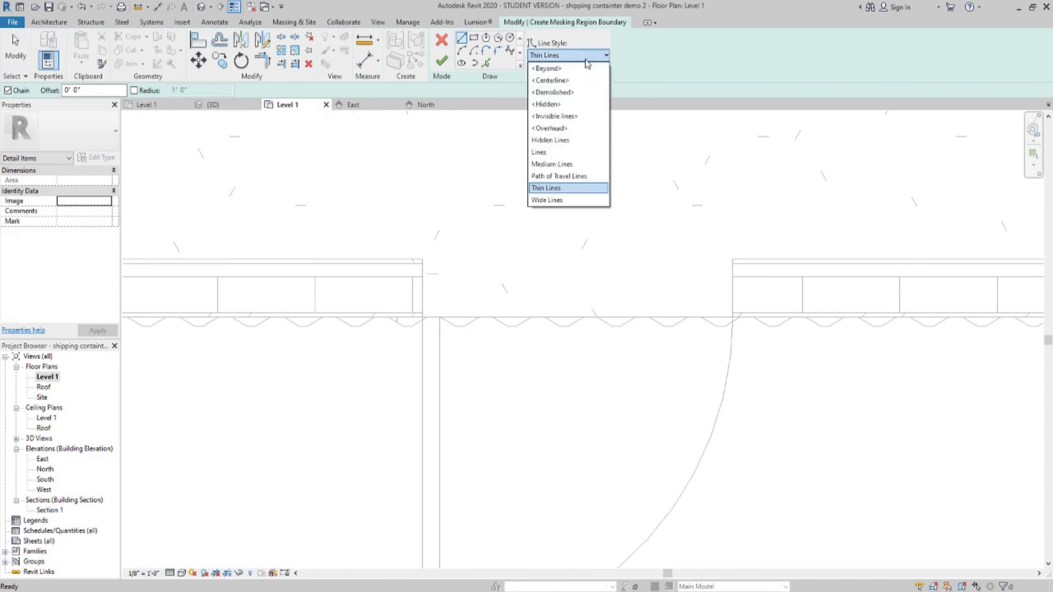
pyautogui.click(585, 122)
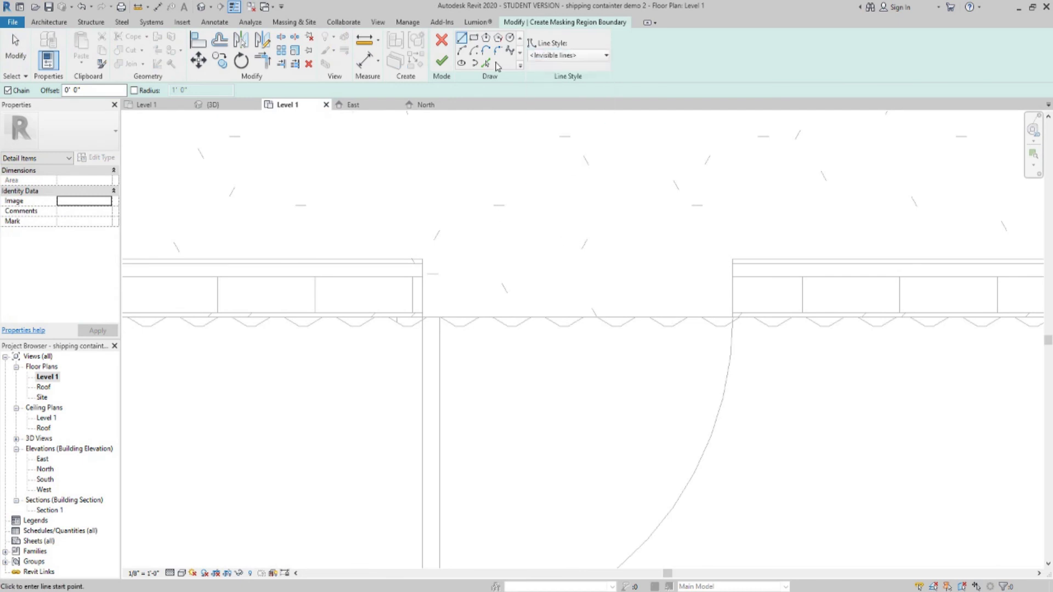
pyautogui.click(474, 38)
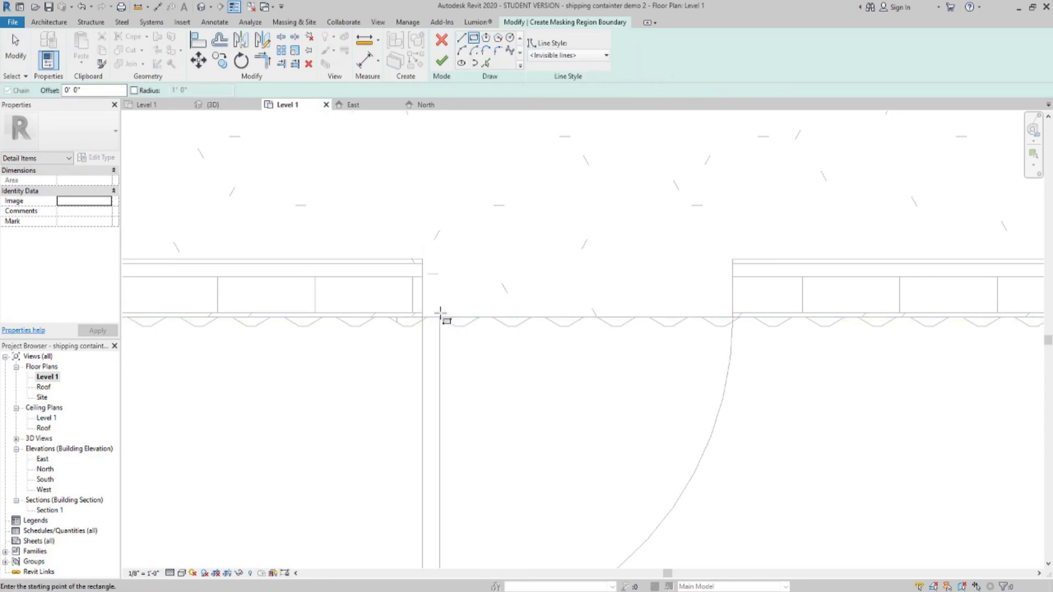
pyautogui.click(441, 318)
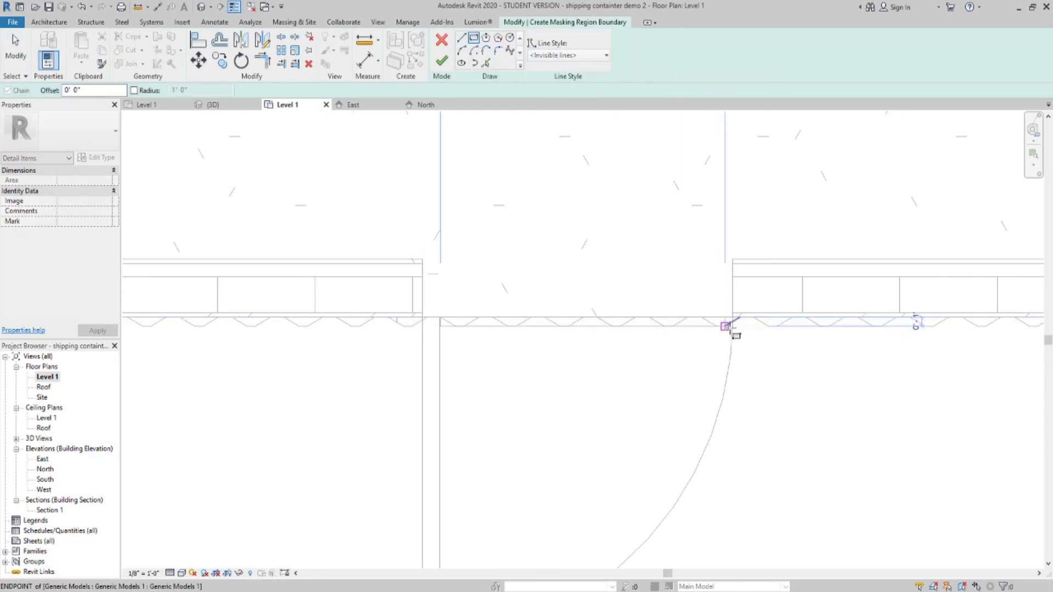
pyautogui.click(733, 330)
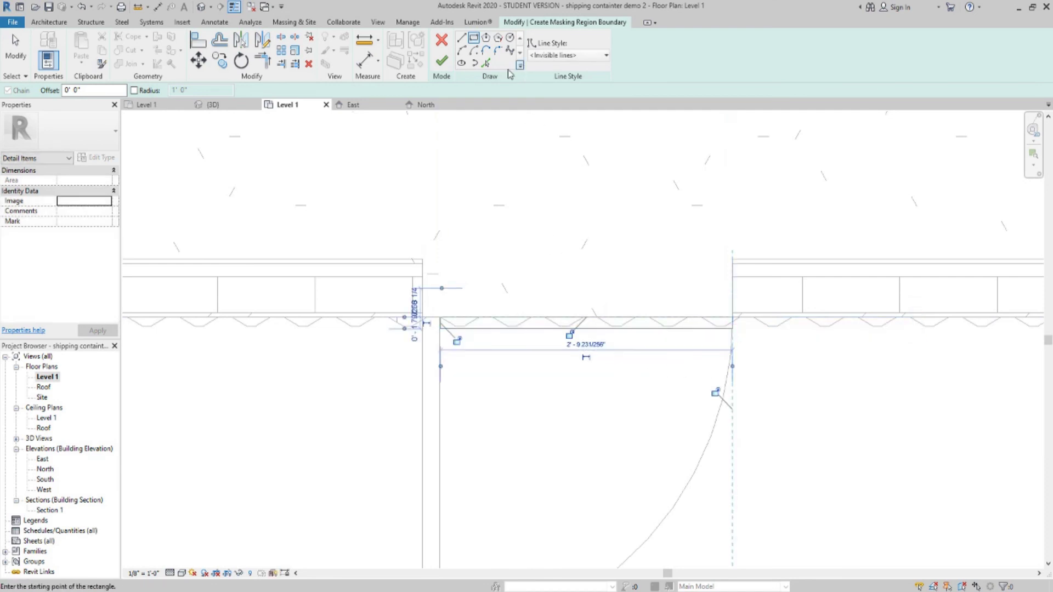
pyautogui.click(442, 60)
pyautogui.click(614, 392)
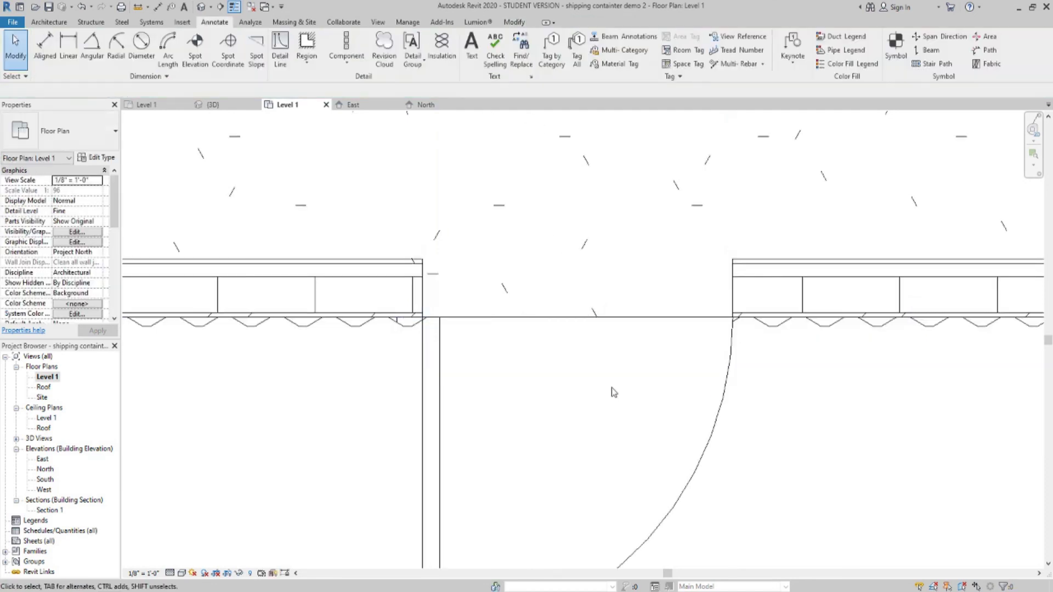
# - Stretch the masking region's inner edge about 1" into the door opening to cover the line running across it
pyautogui.click(591, 329)
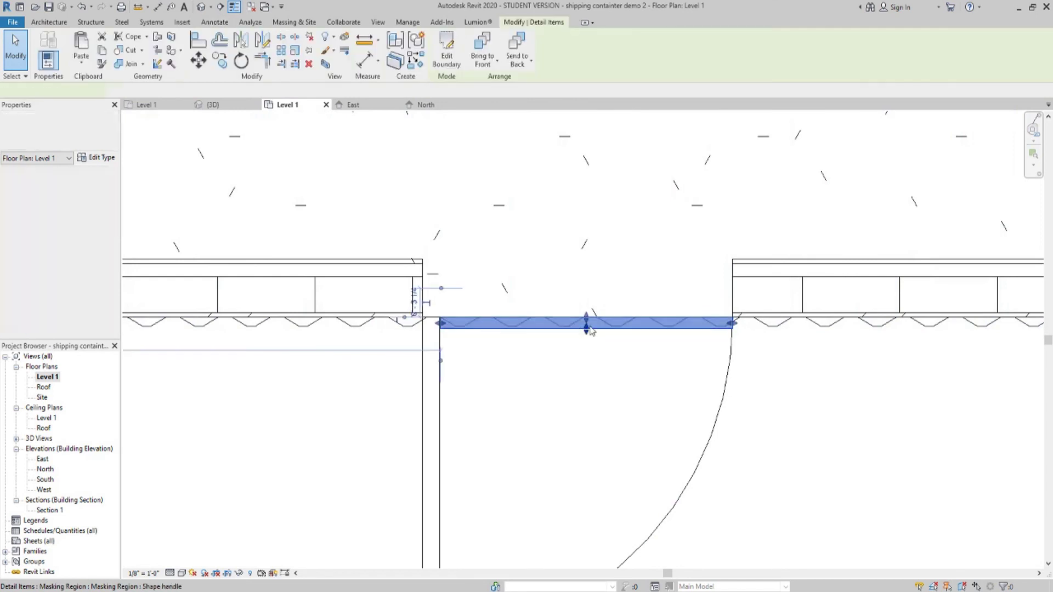
pyautogui.moveTo(586, 318); pyautogui.dragTo(587, 308)
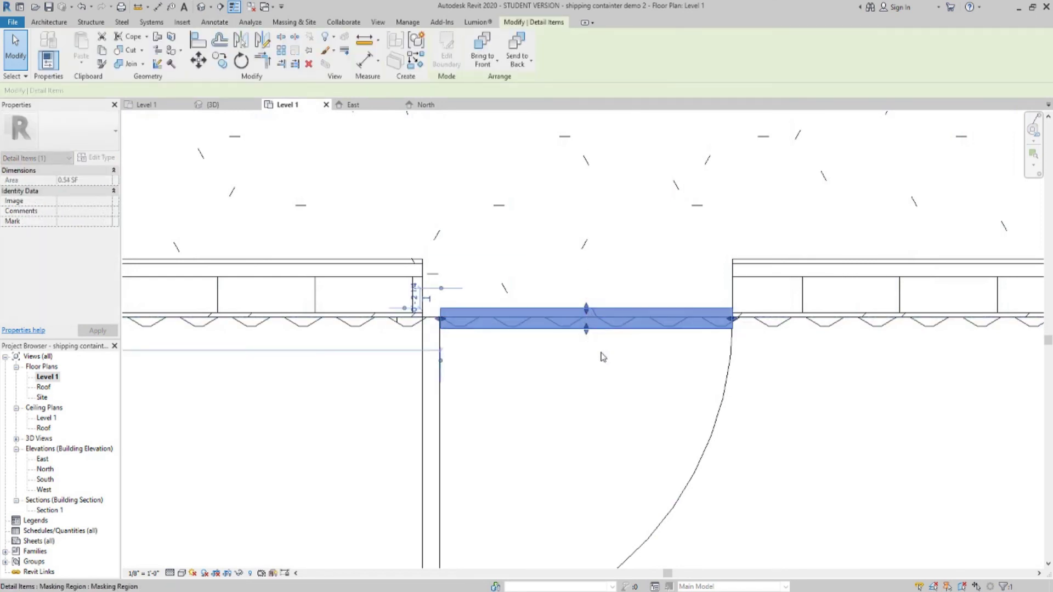
pyautogui.click(603, 357)
pyautogui.scroll(-2, 603, 388)
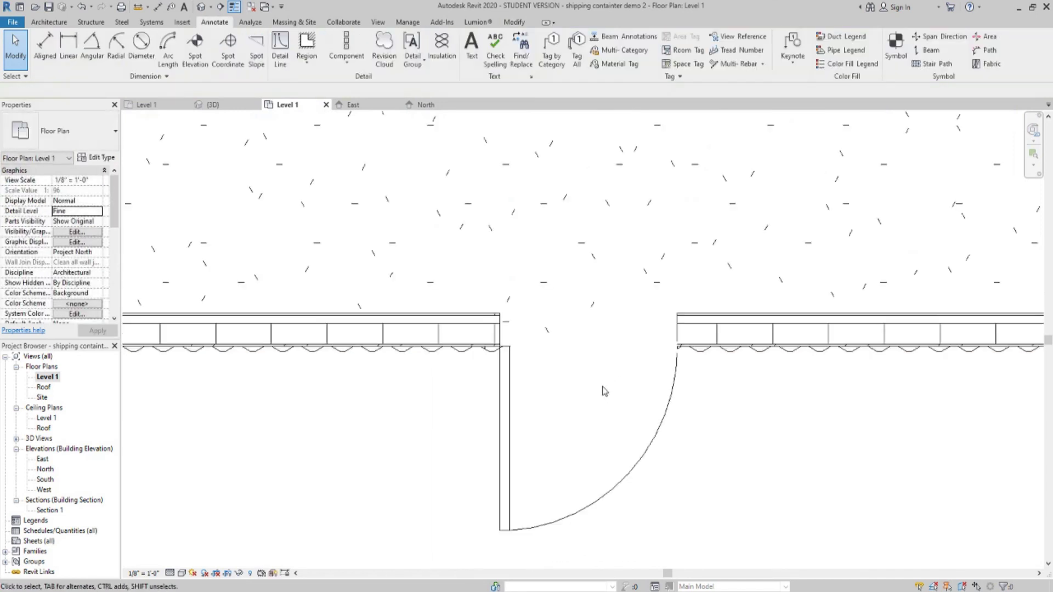
pyautogui.scroll(-5, 604, 391)
# - Open the Section 1 view and examine how the ribs sit on the roof at the wall corner
pyautogui.click(49, 510)
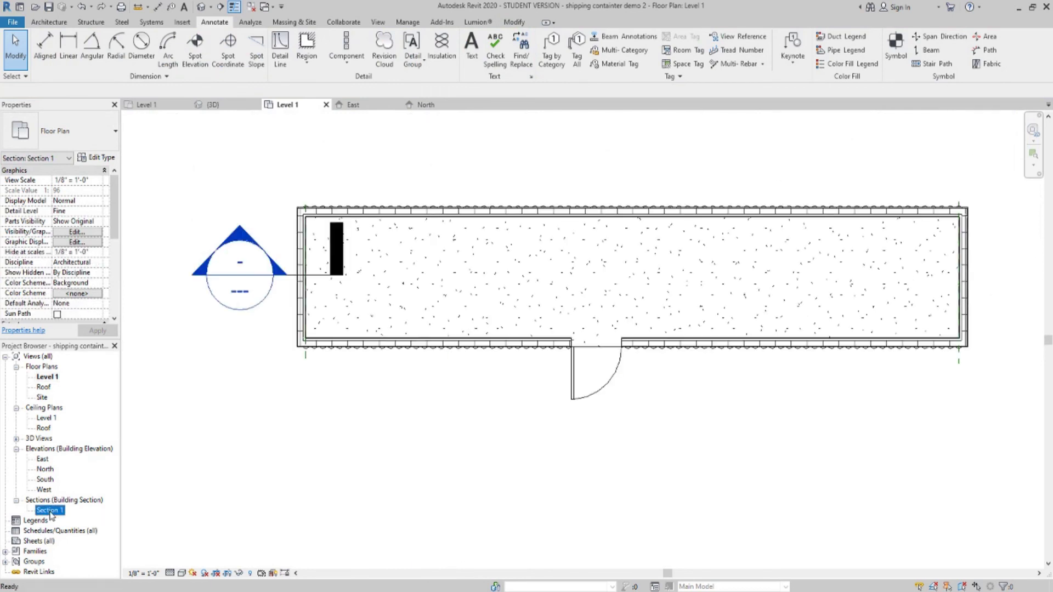
pyautogui.doubleClick(50, 511)
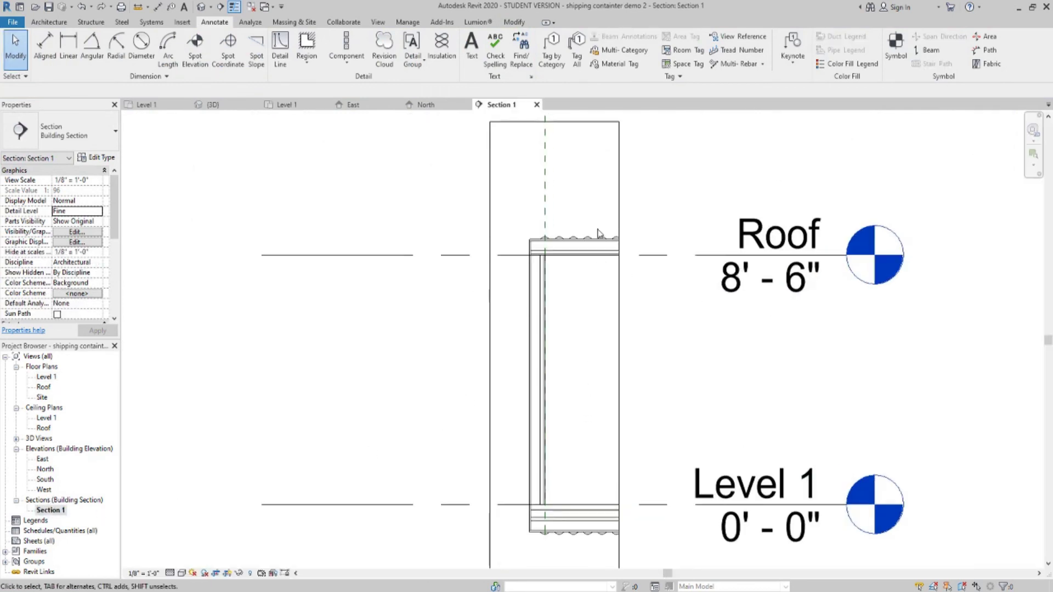
pyautogui.scroll(10, 563, 255)
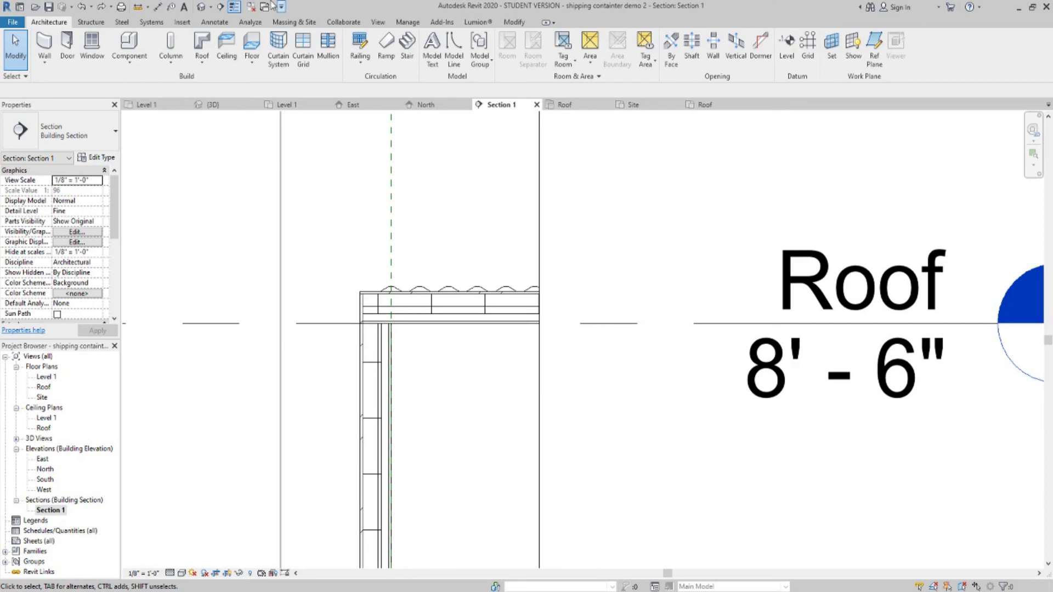
# - Inspect the ribbed container and its door opening in the 3D view from both ends and the front
pyautogui.click(202, 7)
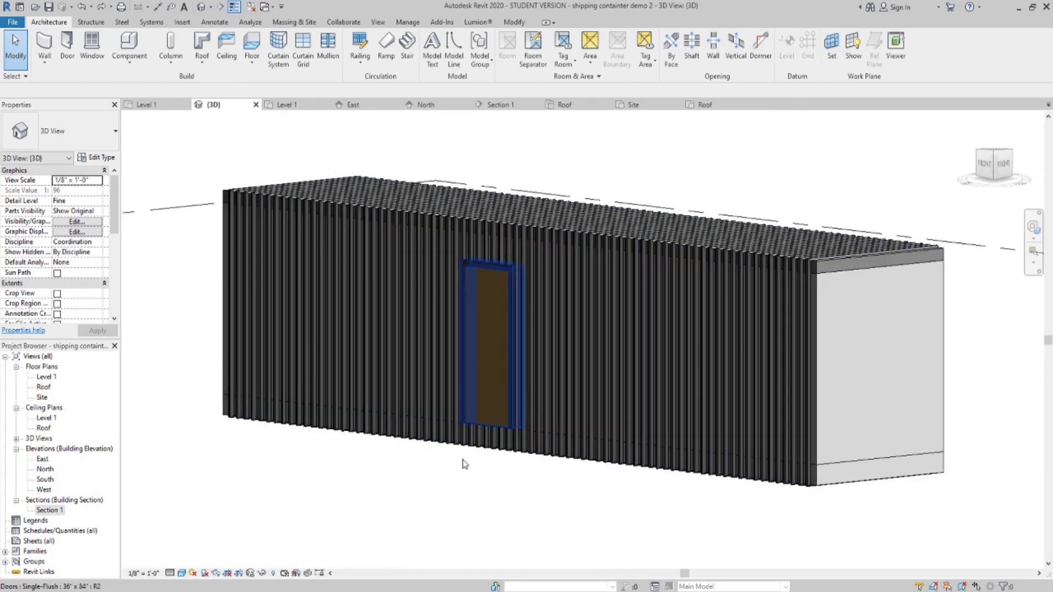
pyautogui.keyDown('shift'); pyautogui.moveTo(437, 480); pyautogui.dragTo(745, 533, button='middle'); pyautogui.keyUp('shift')
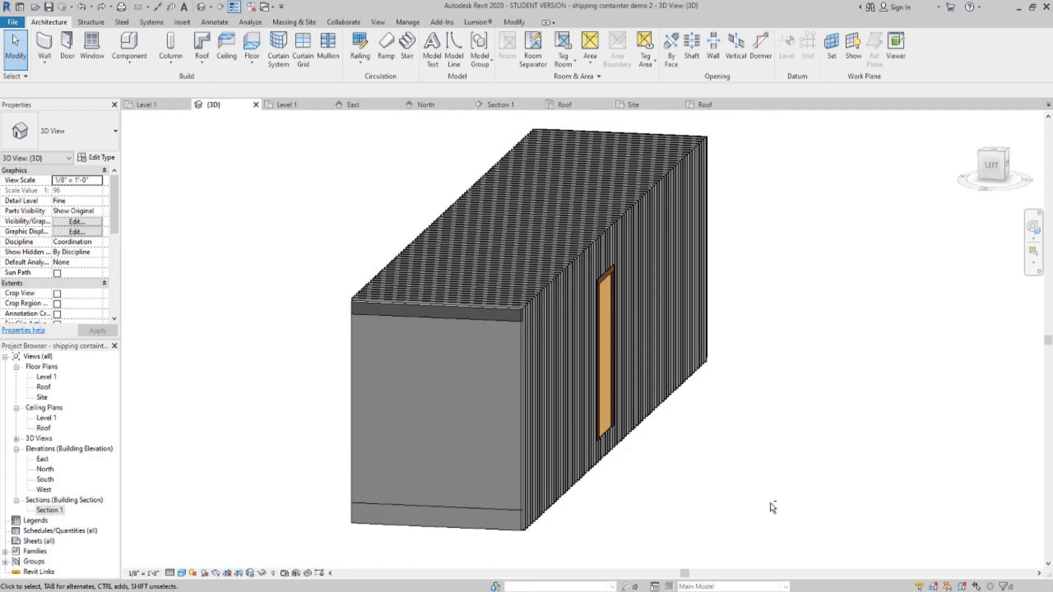
pyautogui.keyDown('shift'); pyautogui.moveTo(772, 507); pyautogui.dragTo(275, 423, button='middle'); pyautogui.keyUp('shift')
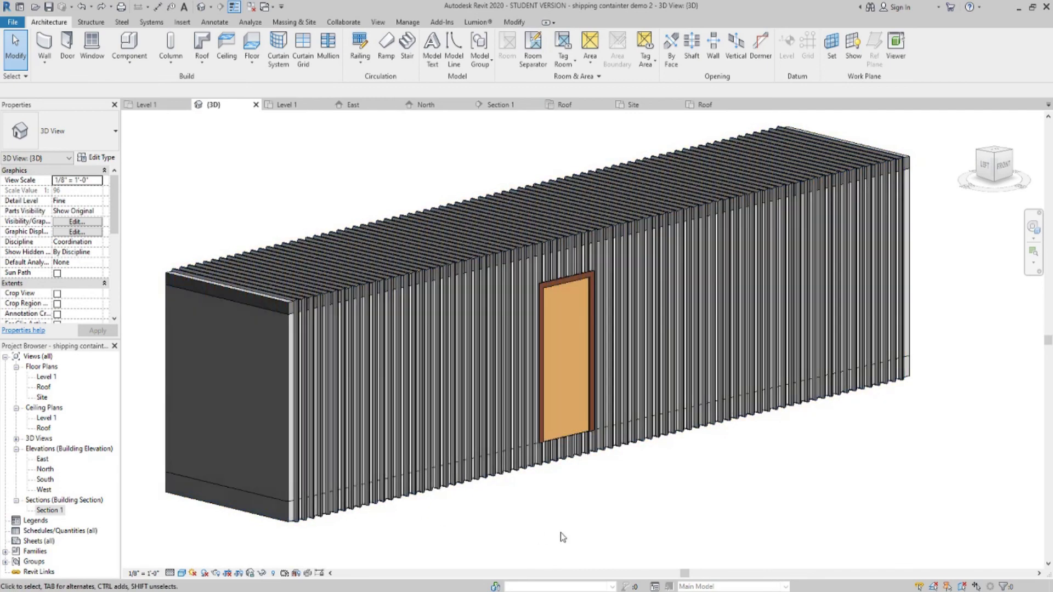
pyautogui.keyDown('shift'); pyautogui.moveTo(586, 496); pyautogui.dragTo(334, 523, button='middle'); pyautogui.keyUp('shift')
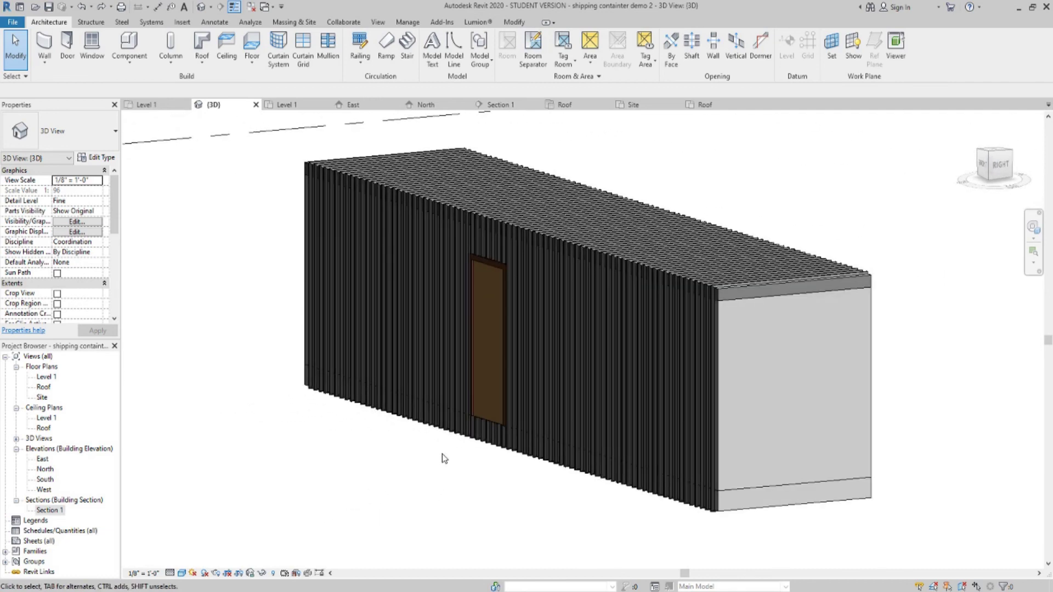